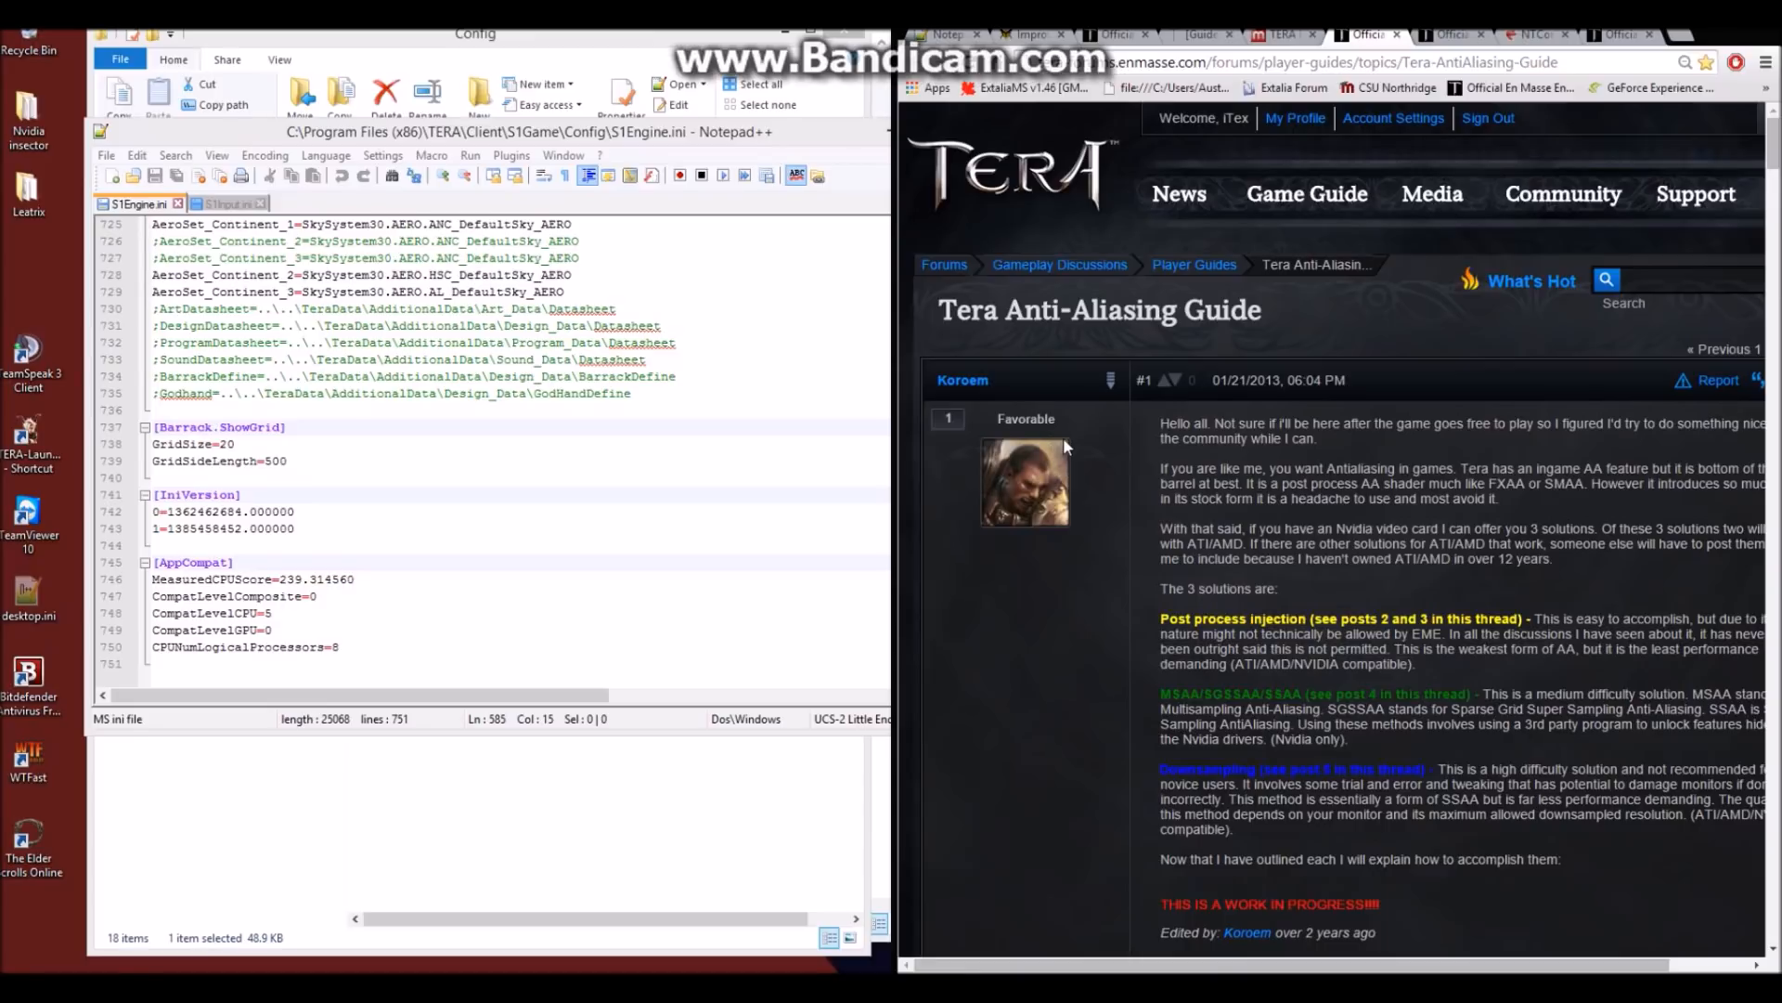
Read through the Tera Anti-Aliasing Guide from the opening post, past post process injection and FXAA, to the Nvidia Inspector post
scroll(1318, 414, down, 1)
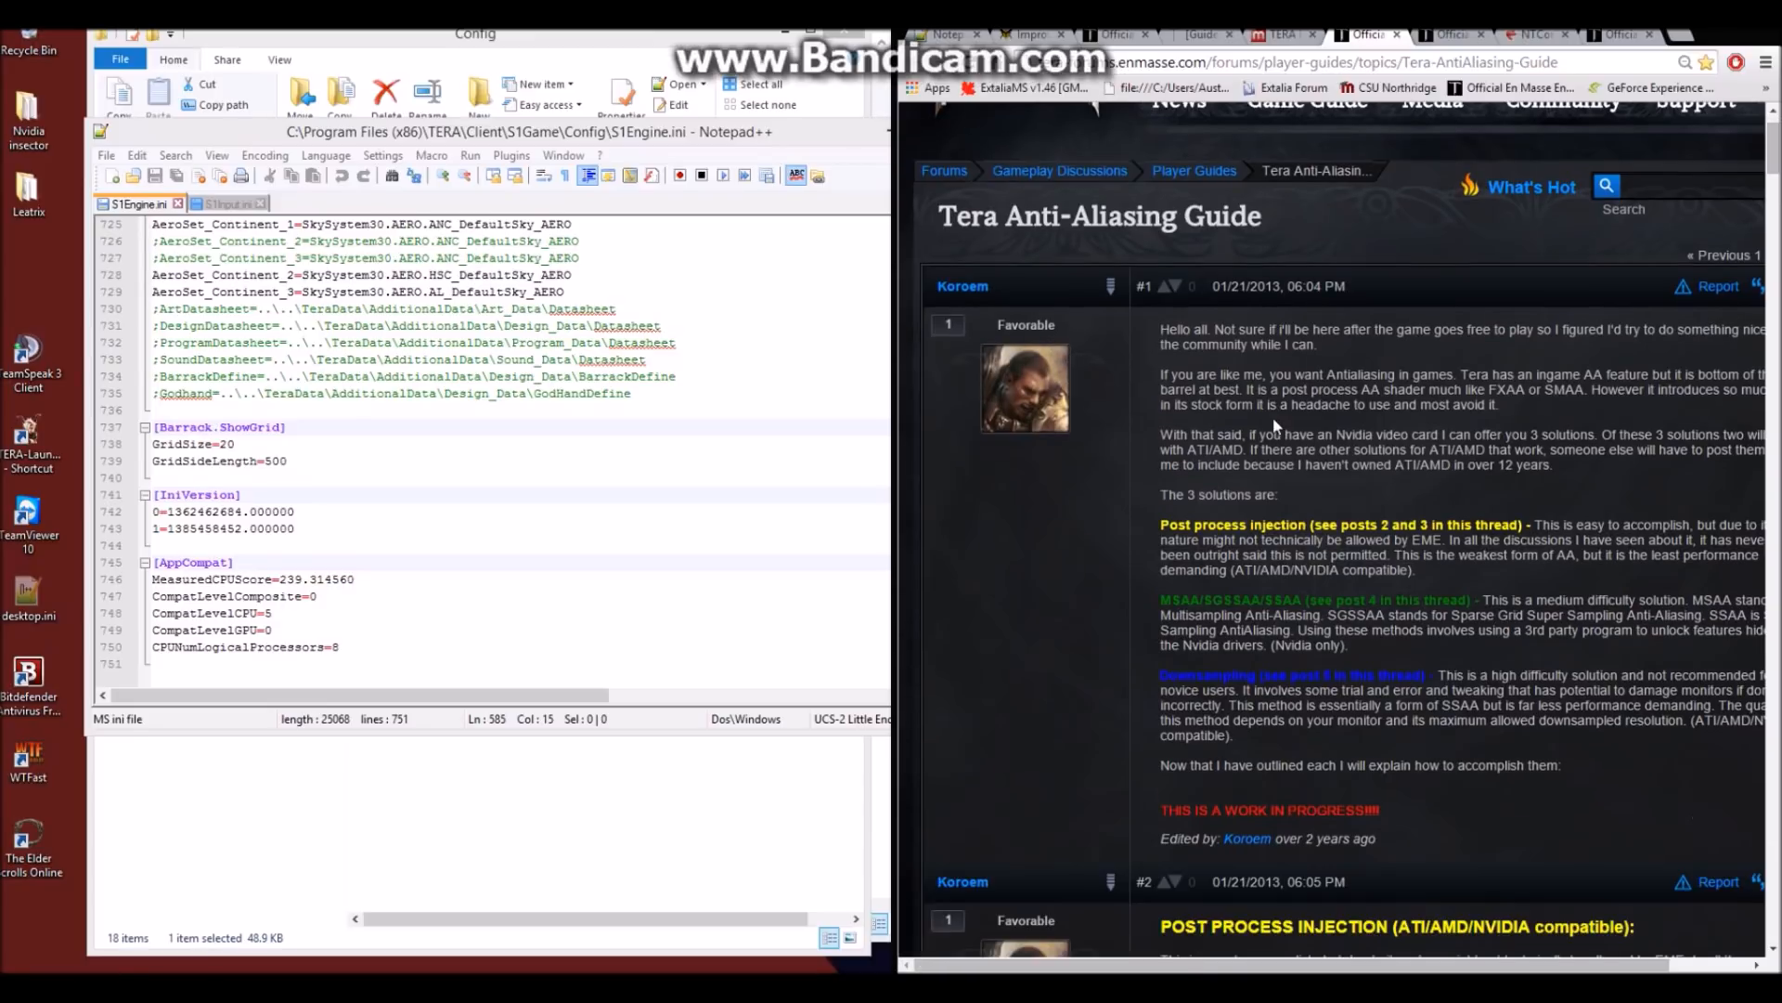
scroll(1318, 414, down, 1)
scroll(1318, 414, right, 1)
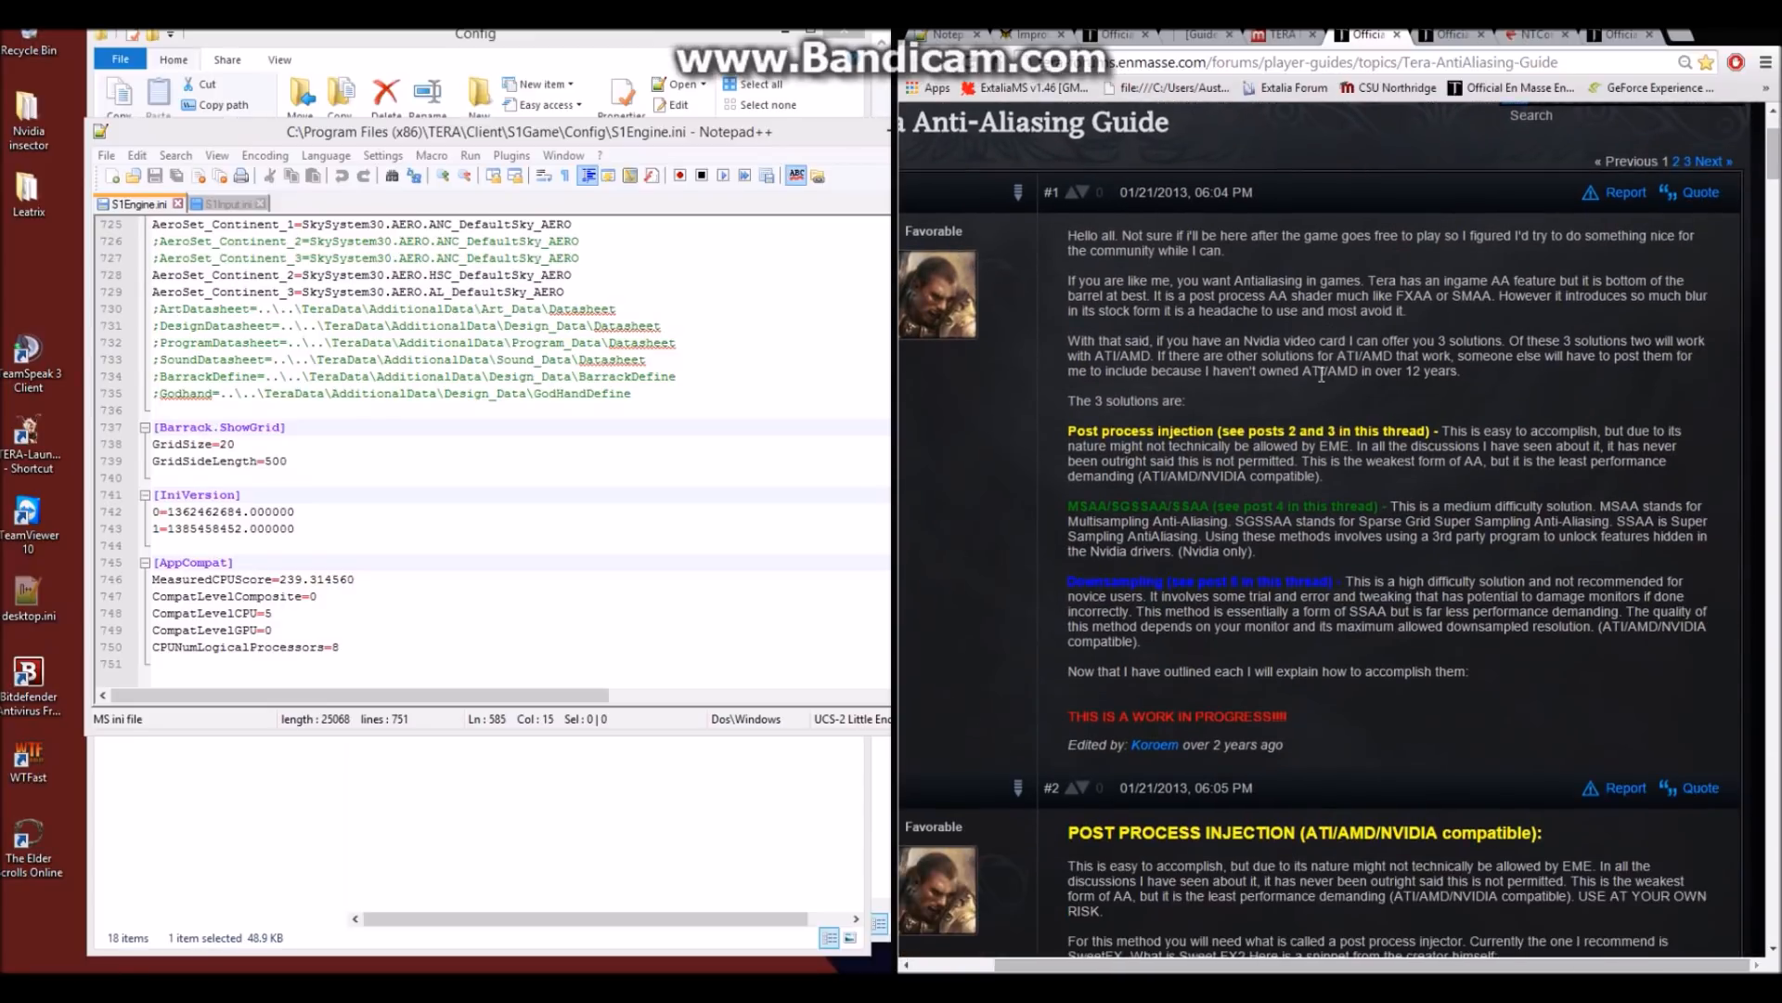
scroll(1321, 374, down, 6)
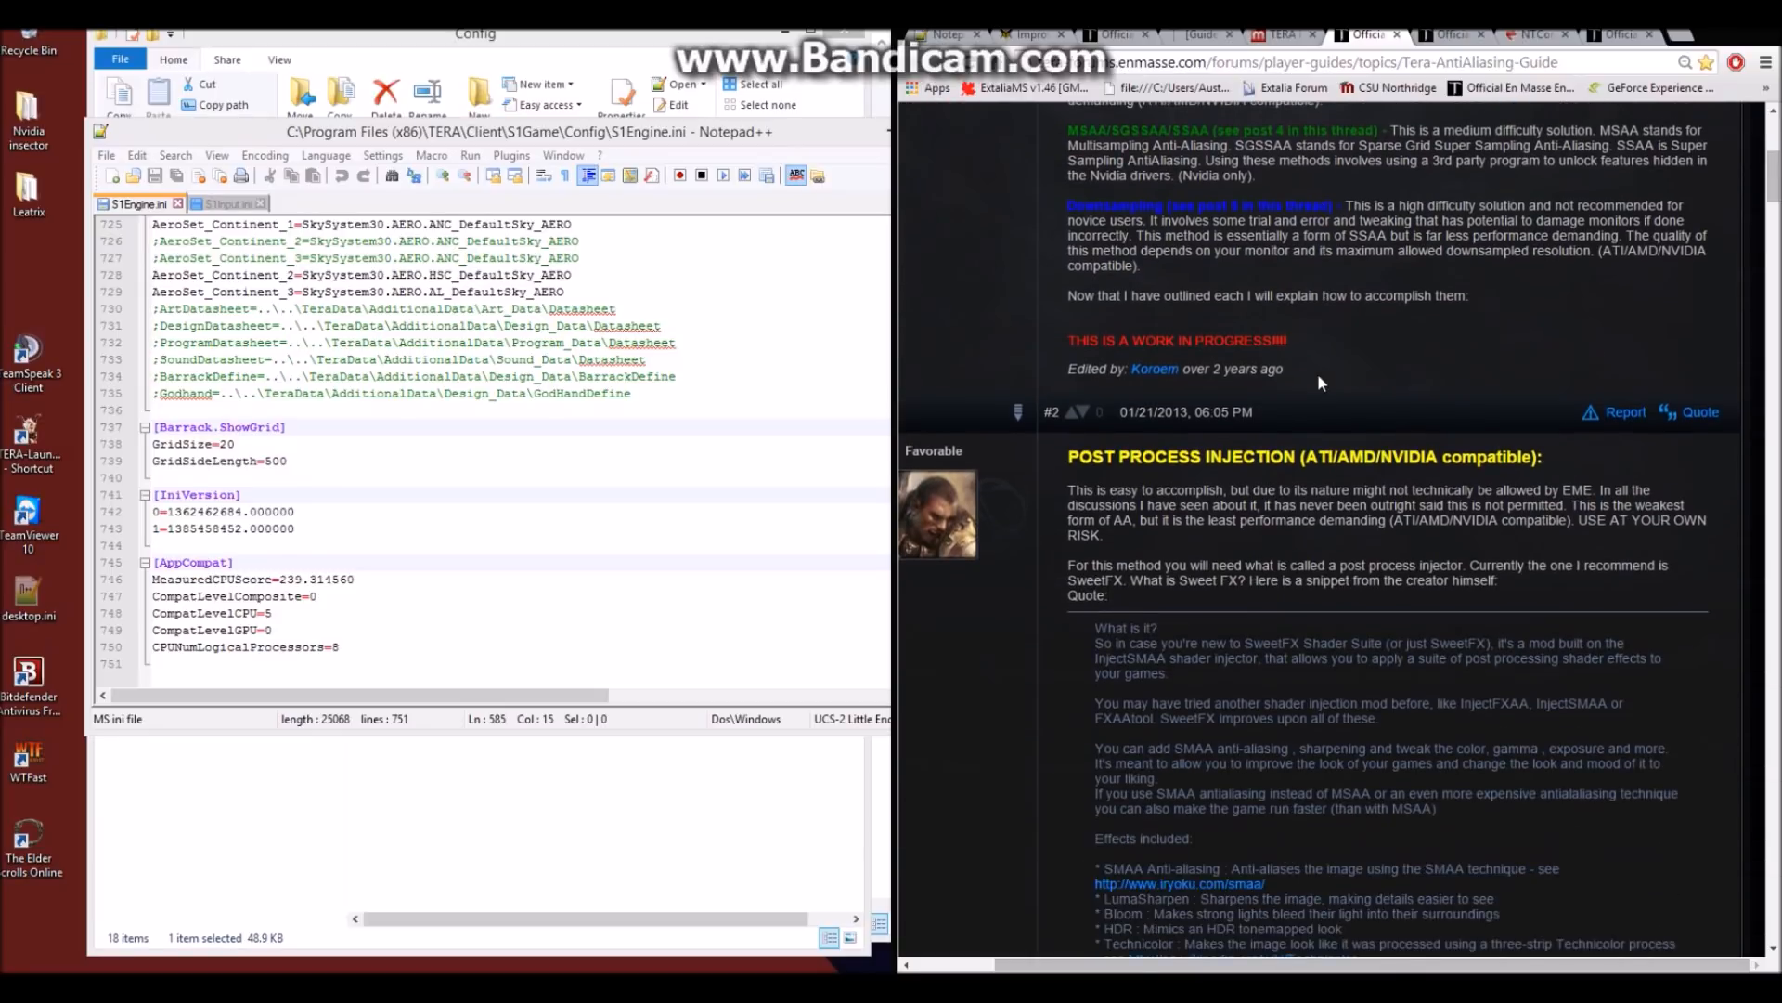
scroll(1319, 375, down, 9)
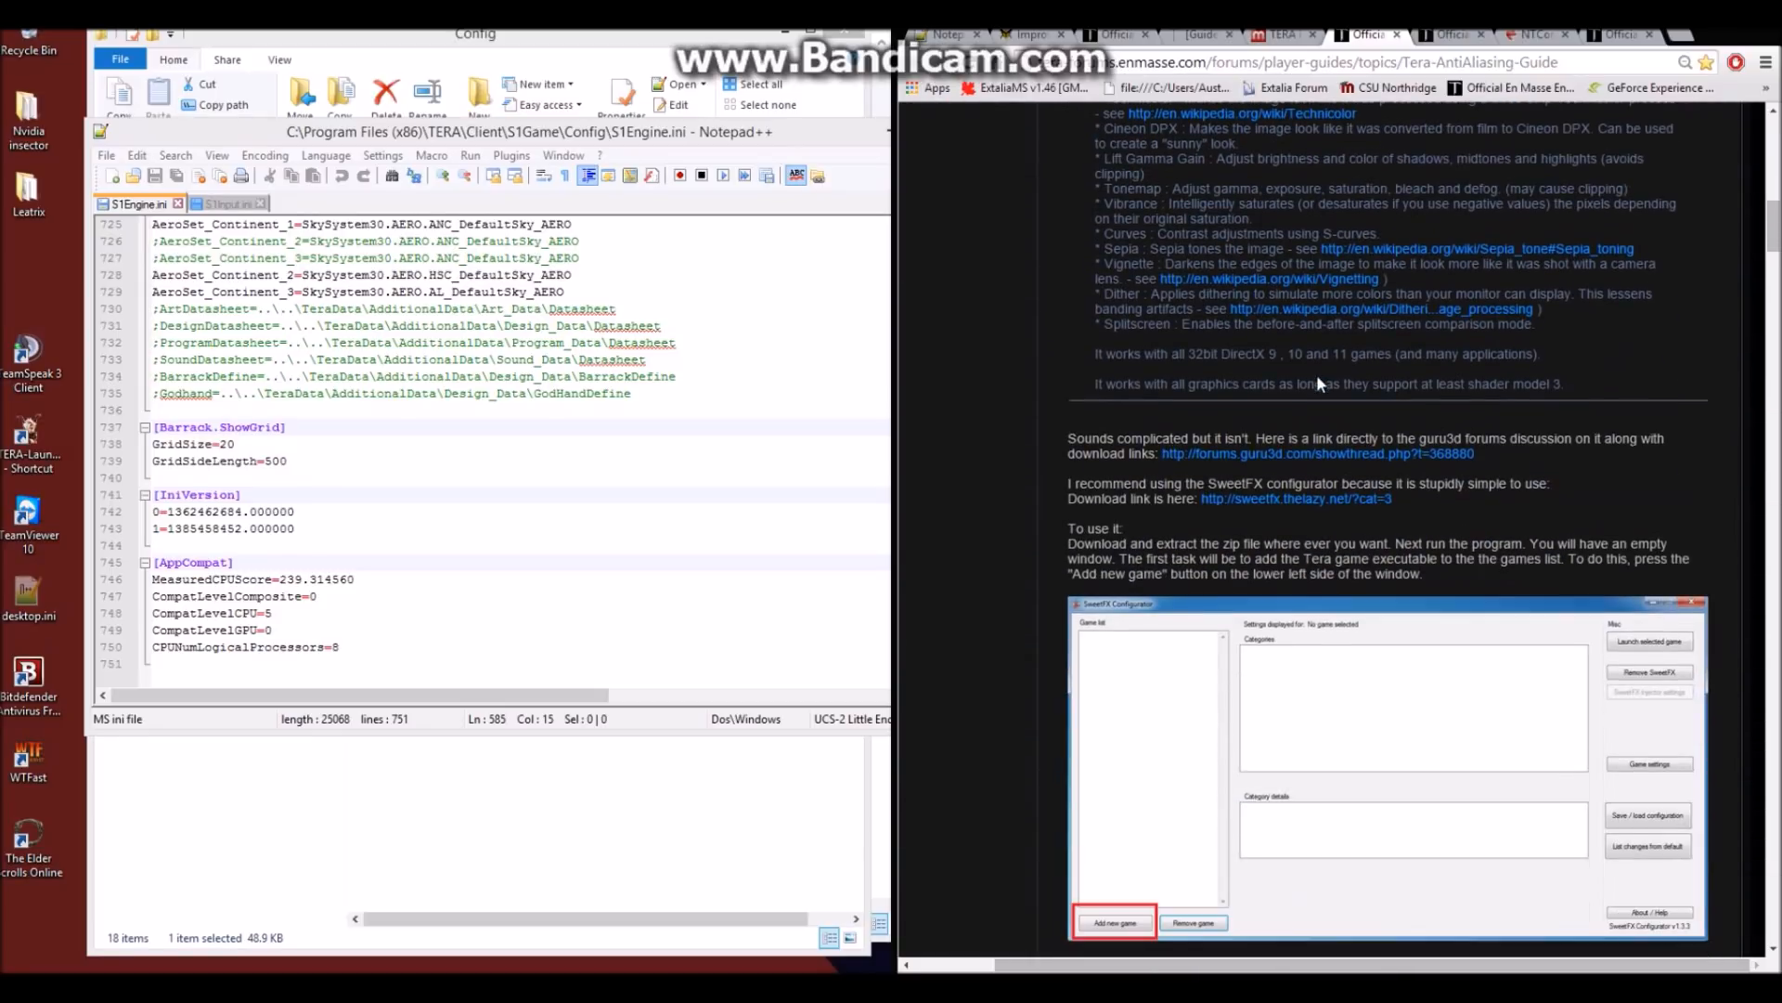
scroll(1319, 381, down, 16)
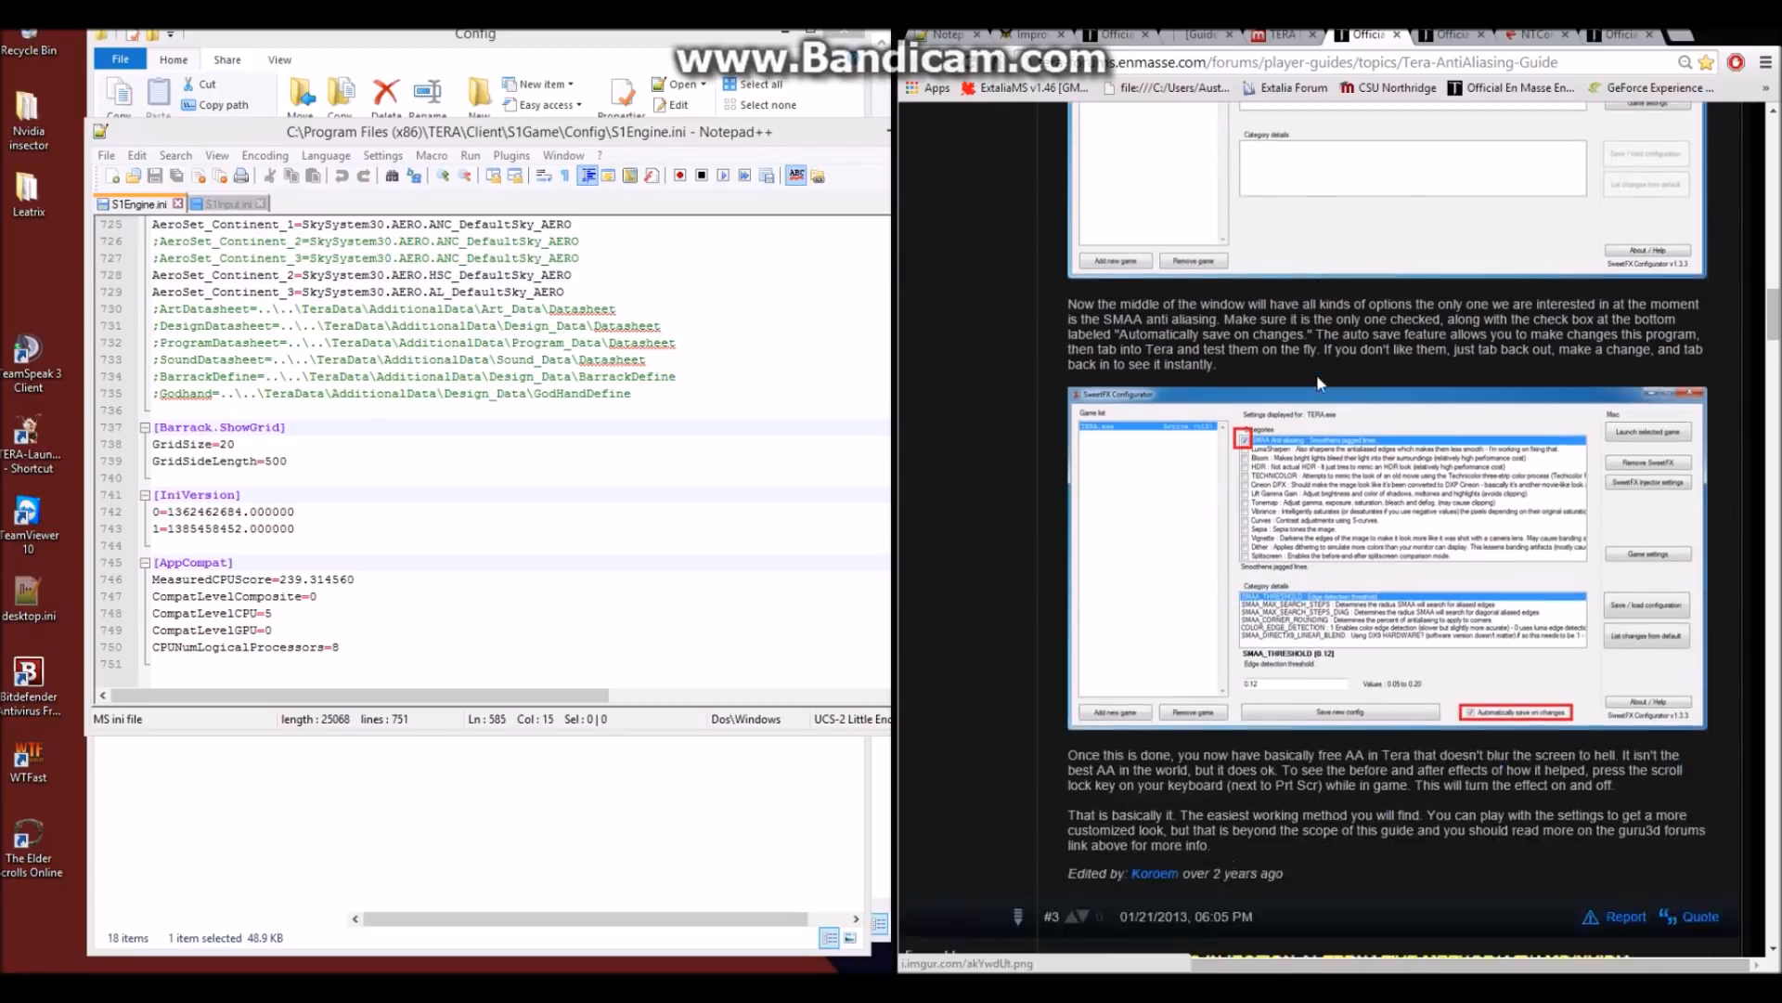
scroll(1319, 381, down, 9)
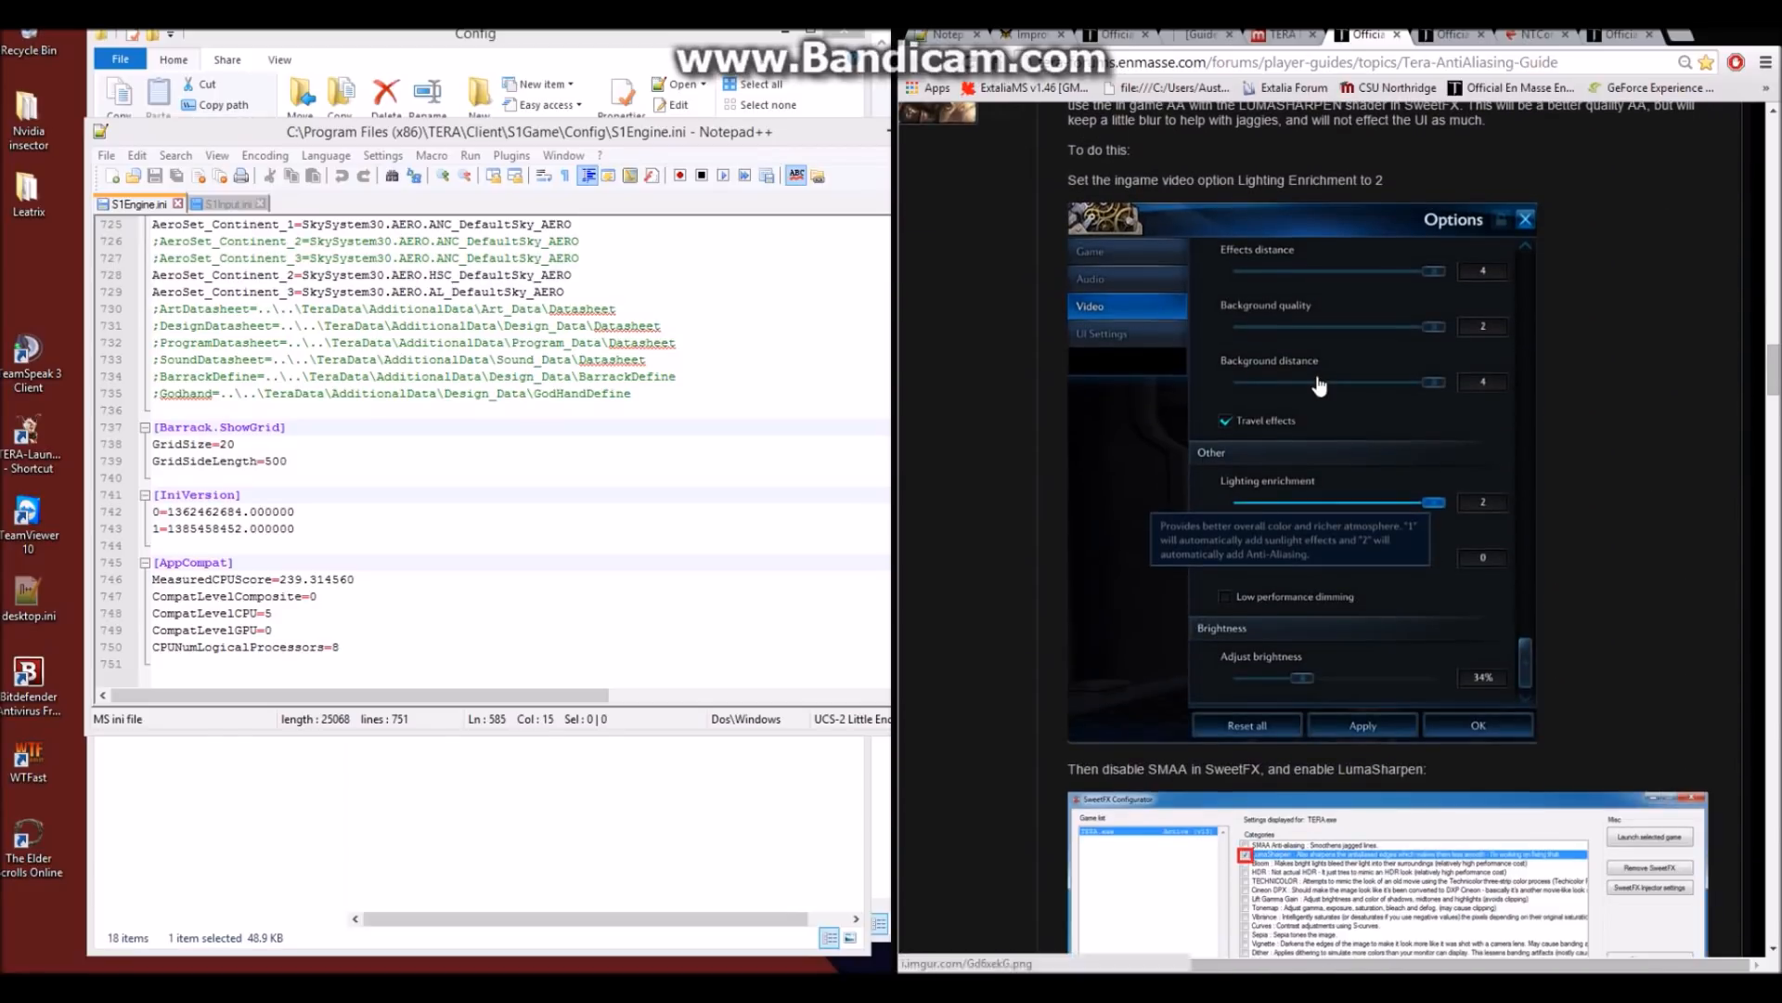
scroll(1319, 380, down, 10)
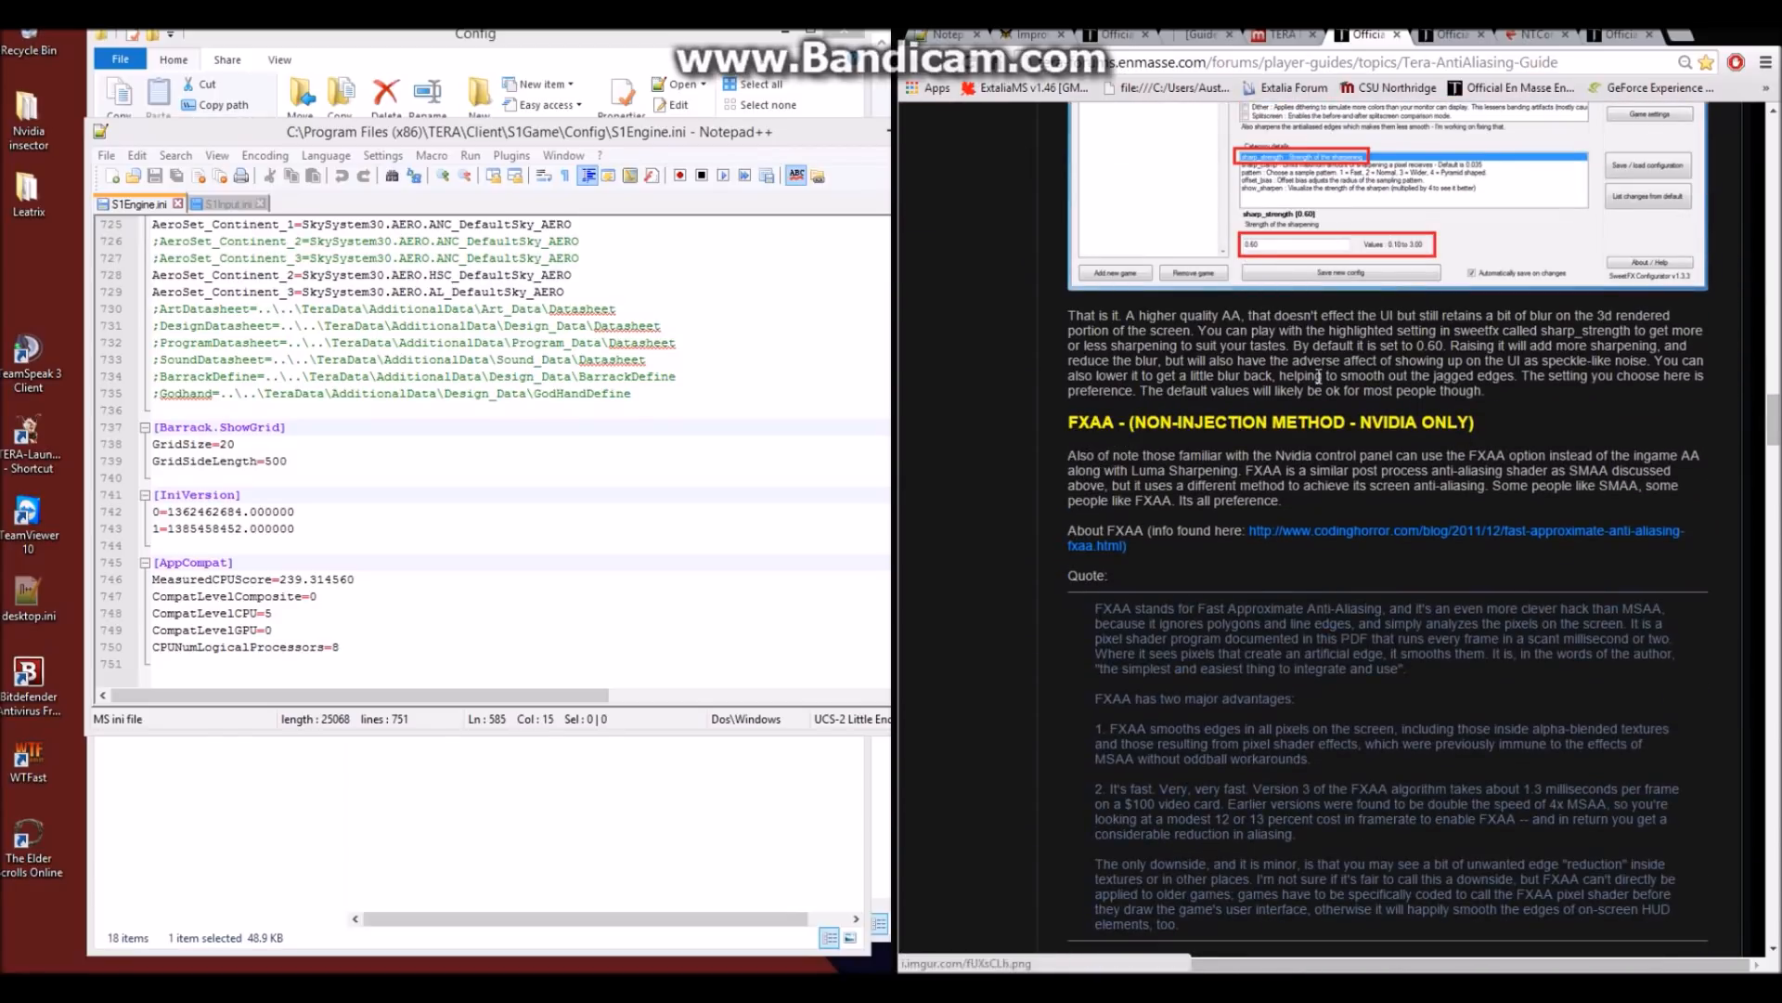
scroll(1318, 375, down, 3)
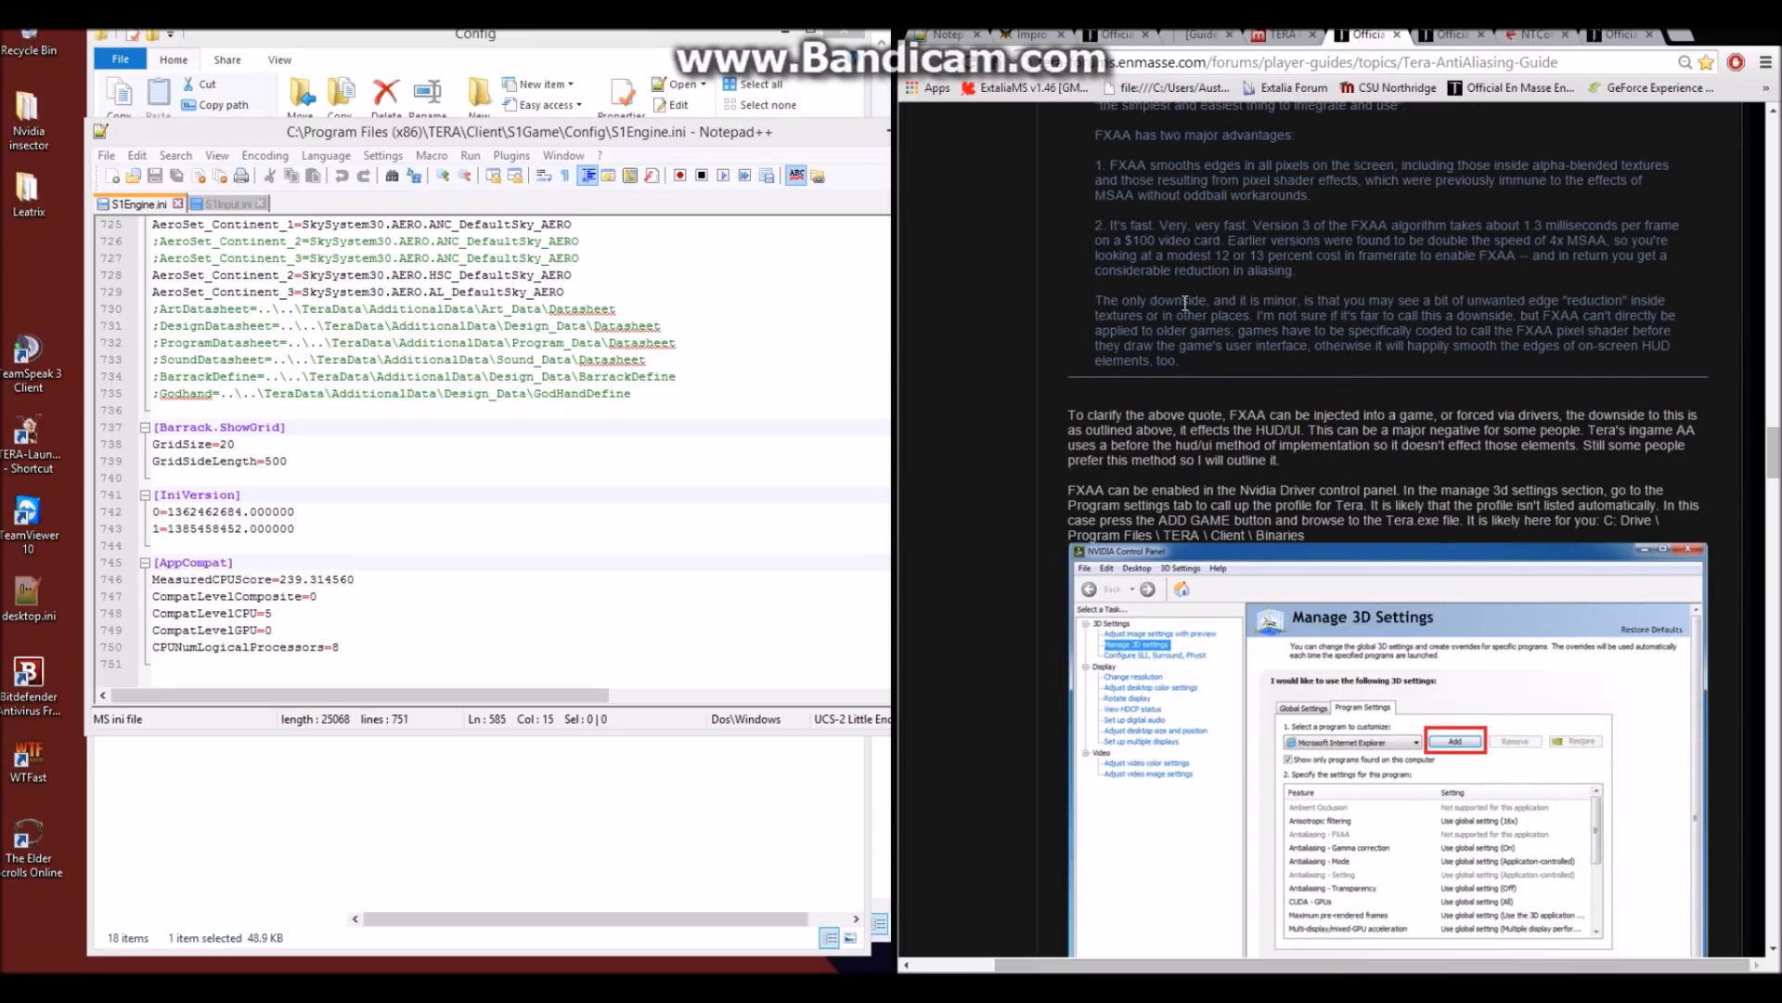
scroll(1199, 229, down, 9)
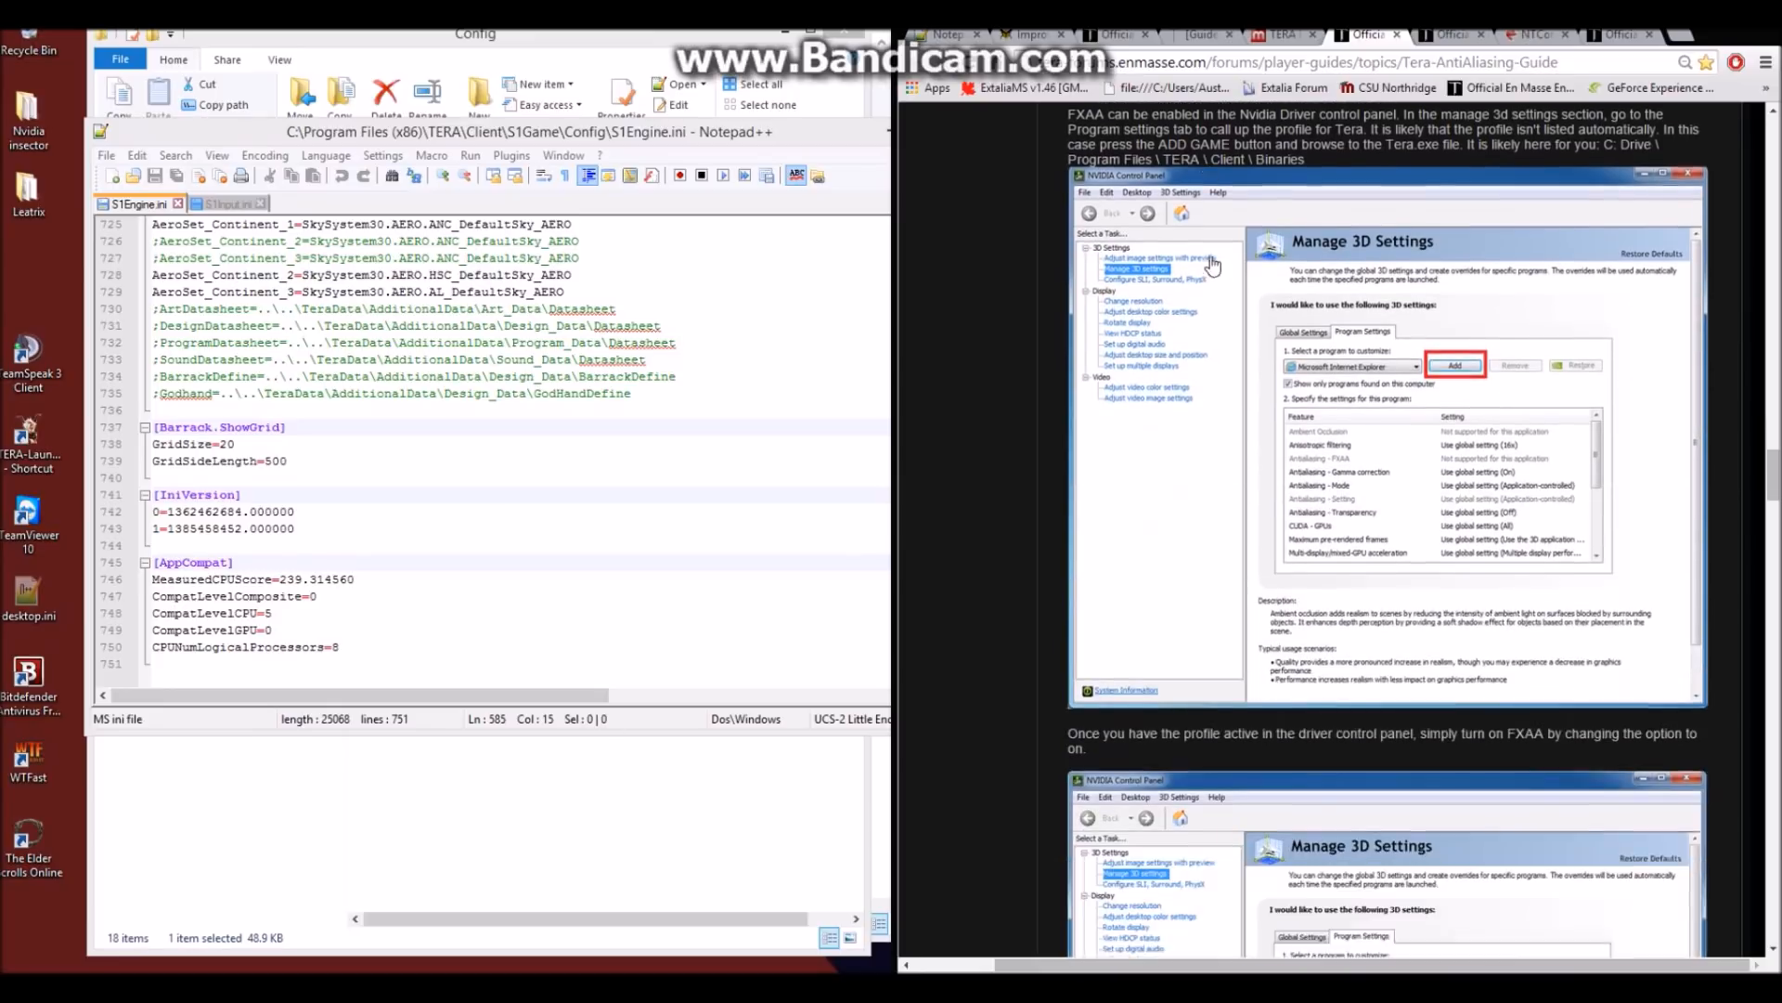
scroll(1225, 324, down, 7)
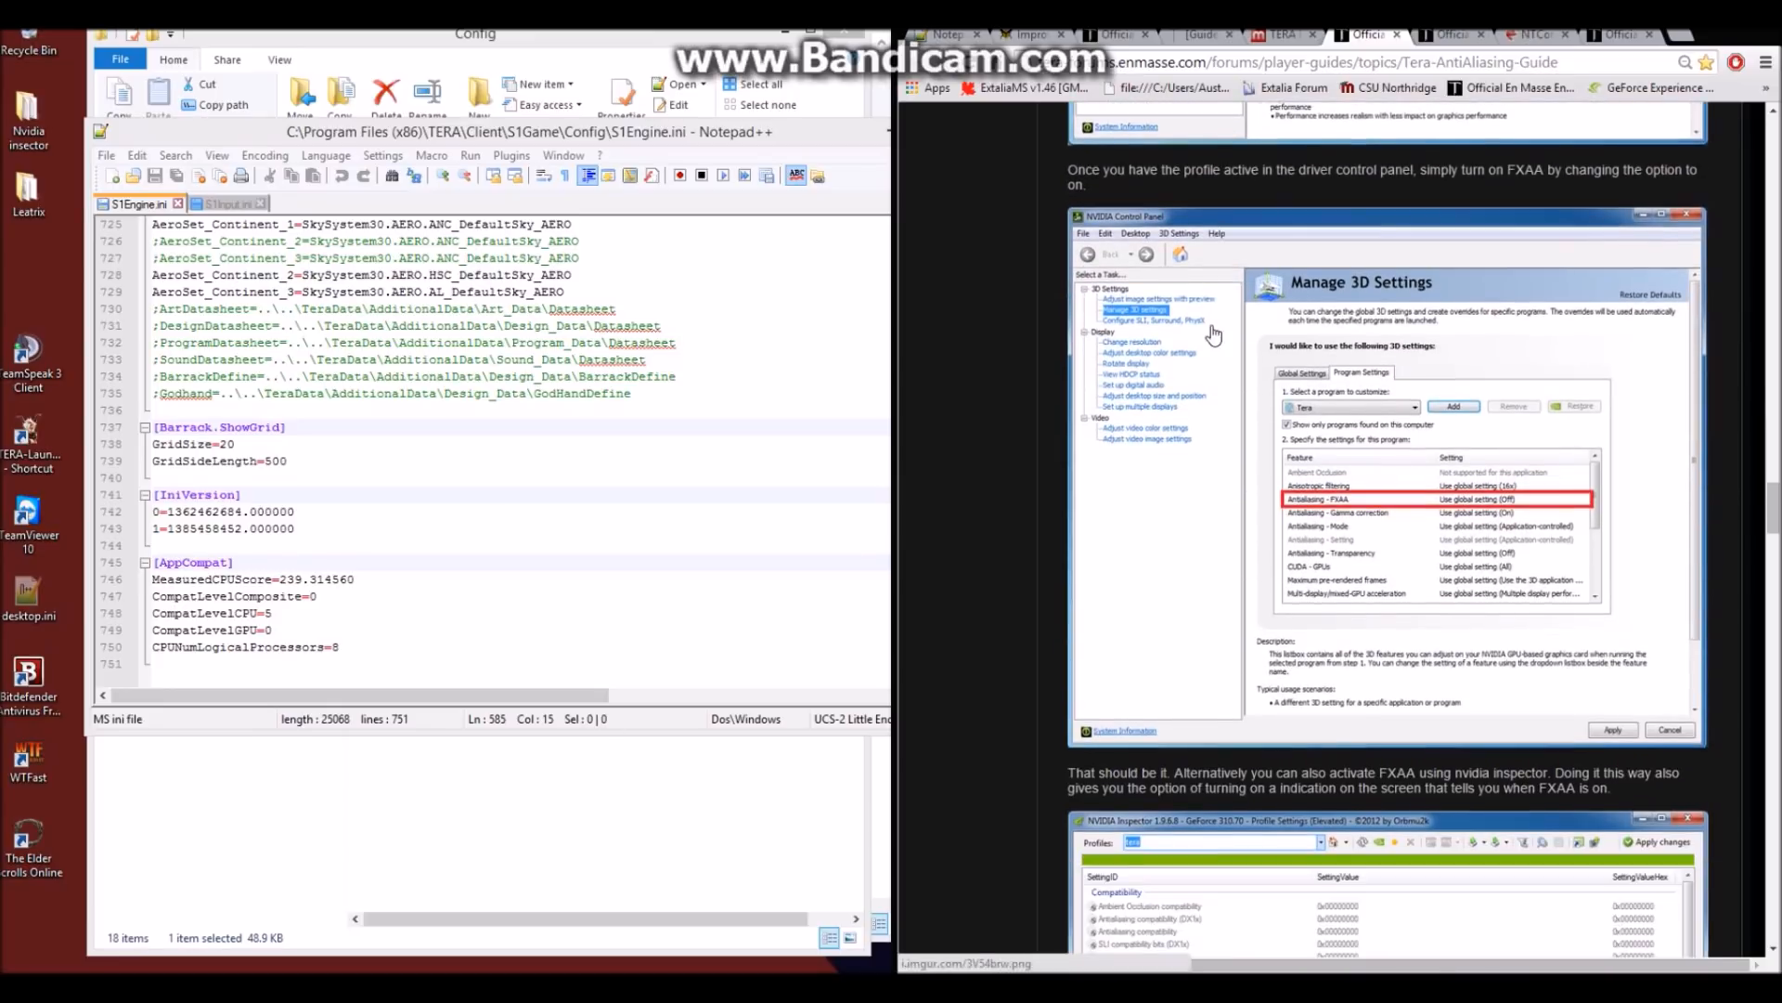
scroll(1220, 367, down, 6)
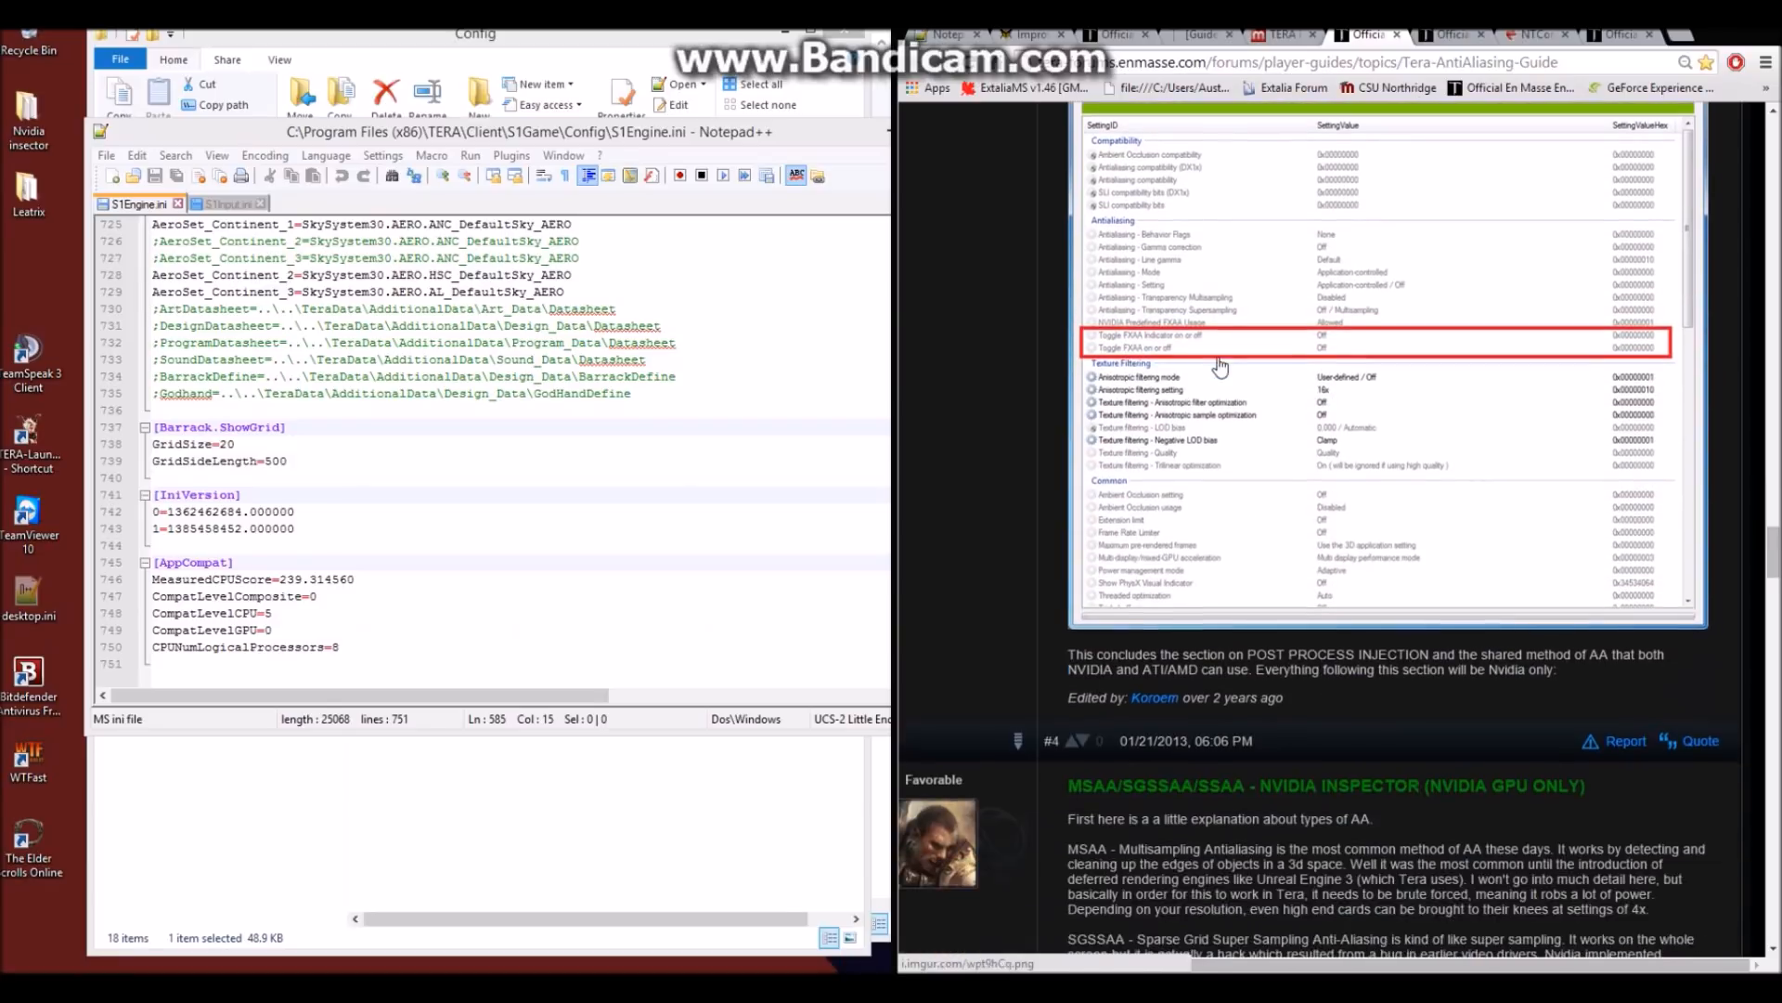
scroll(1217, 370, down, 2)
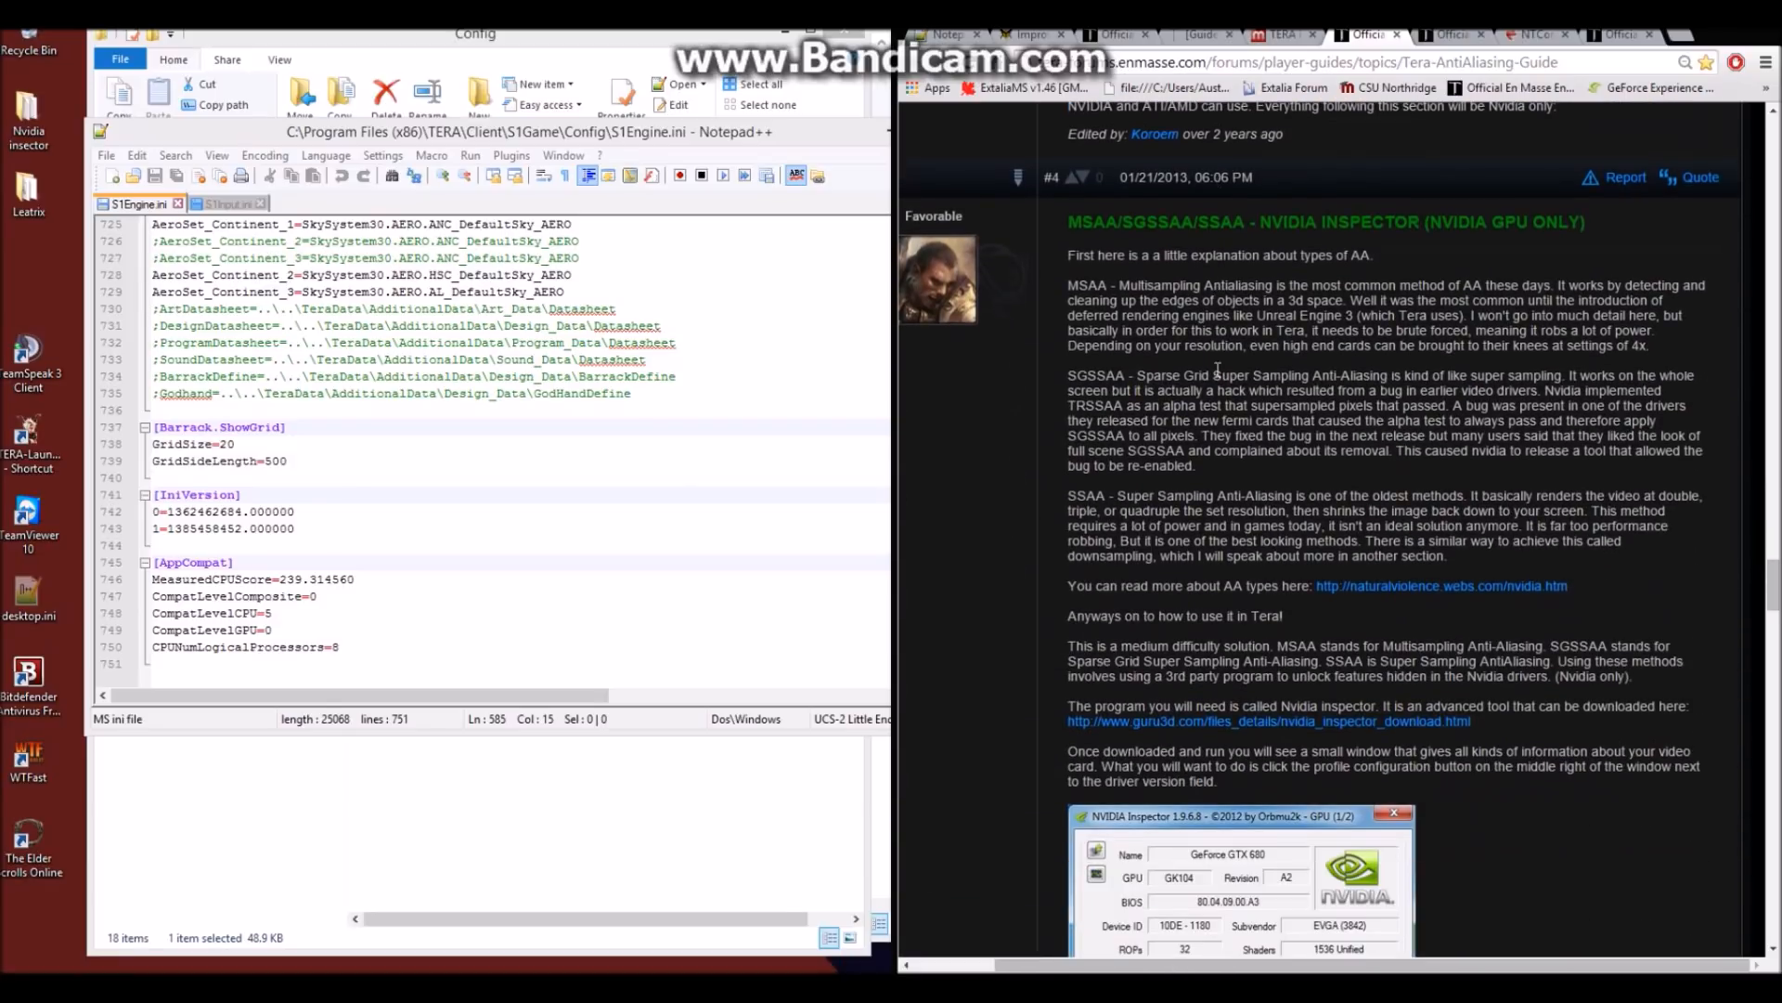
Go back through the guide's FXAA, LumaSharpen and SweetFX instructions to the opening post
scroll(1222, 460, up, 20)
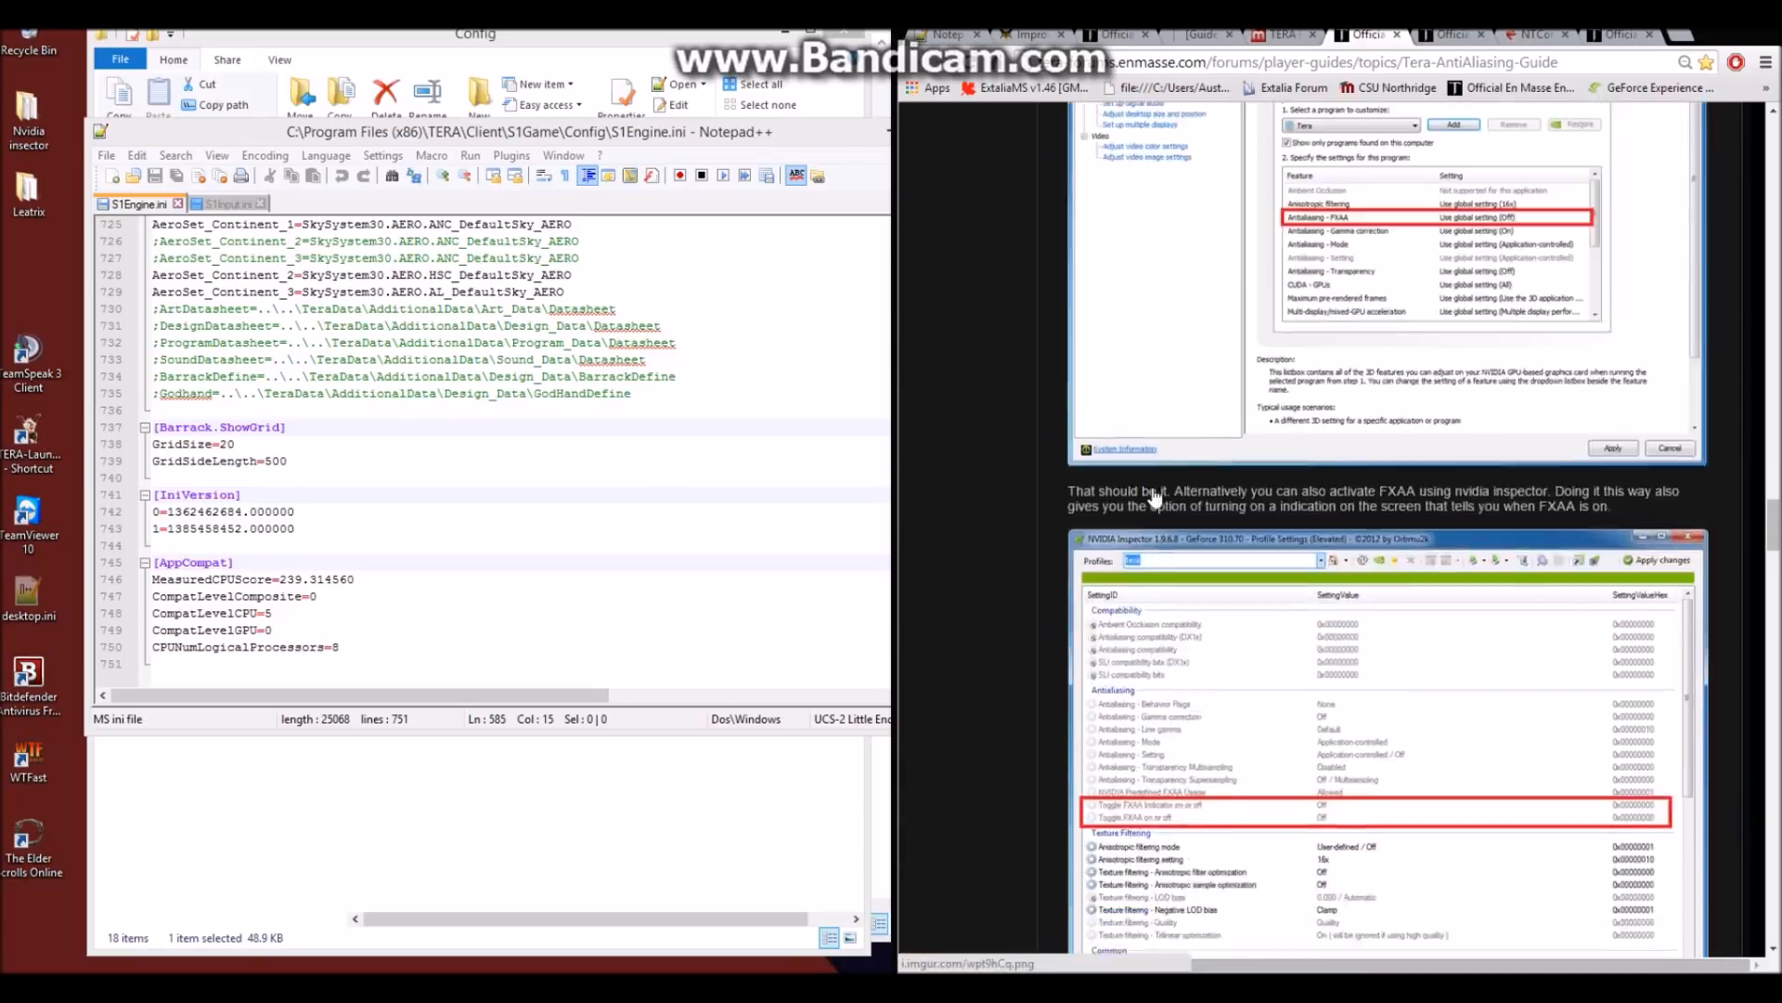
scroll(1063, 527, up, 9)
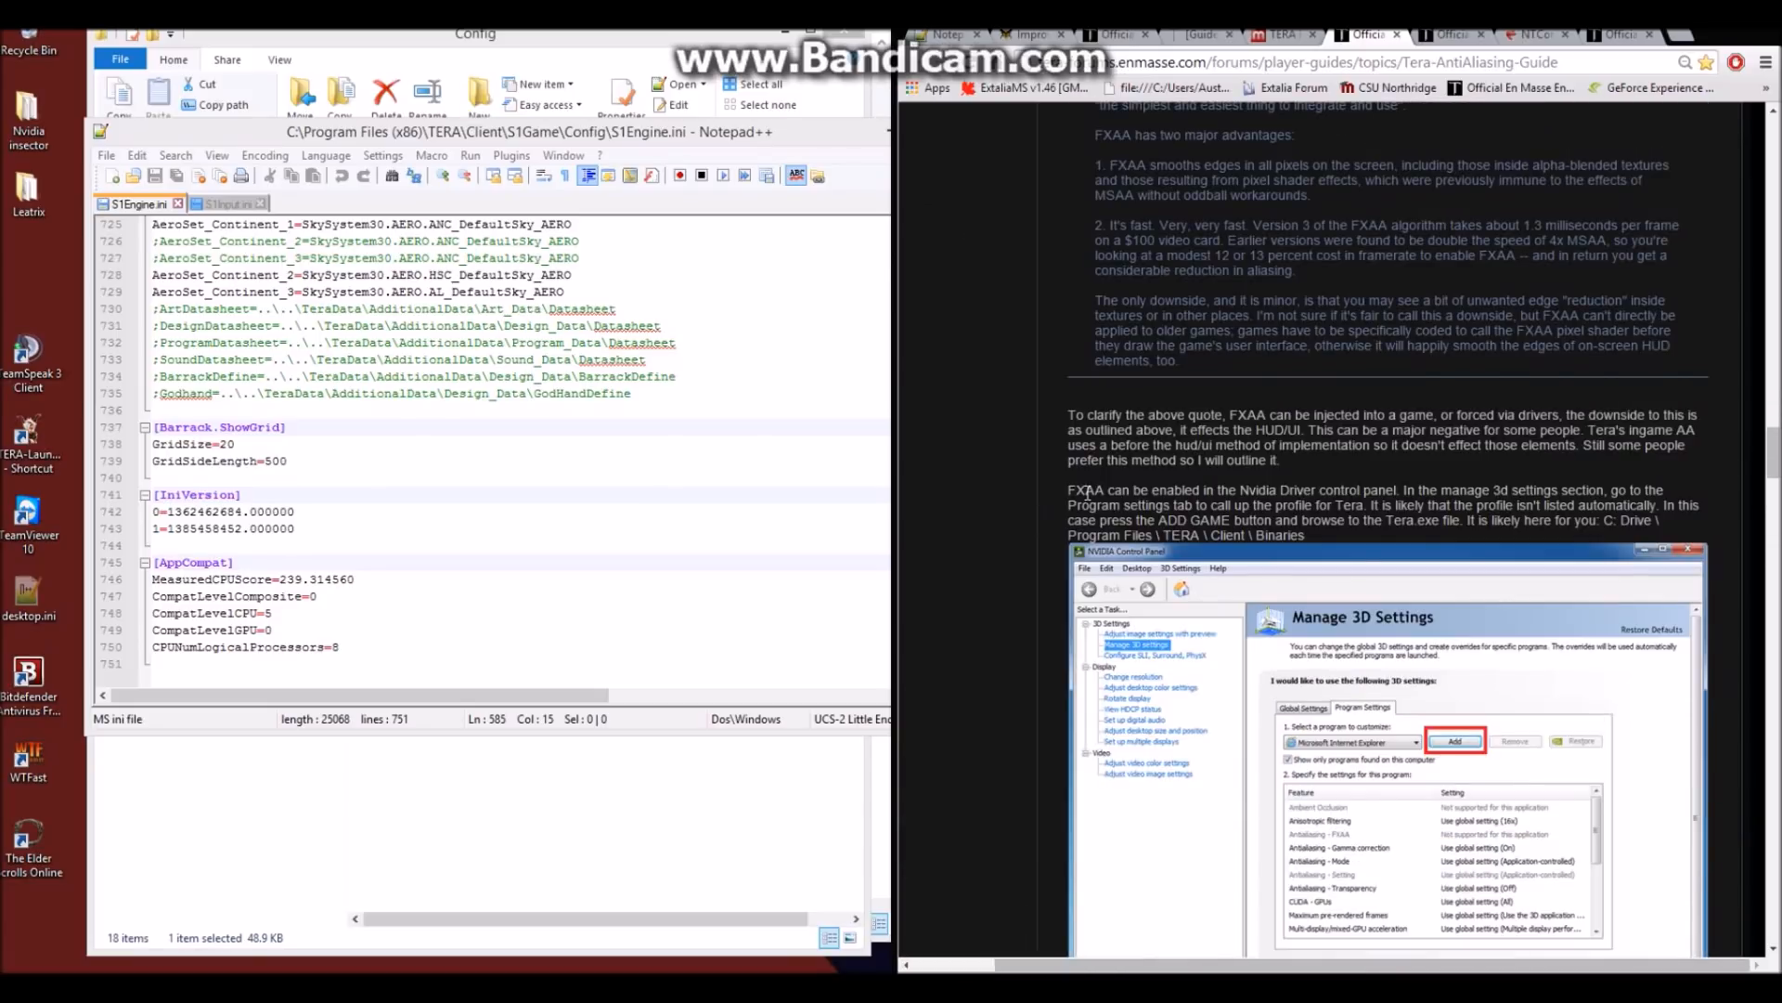
scroll(1051, 478, up, 3)
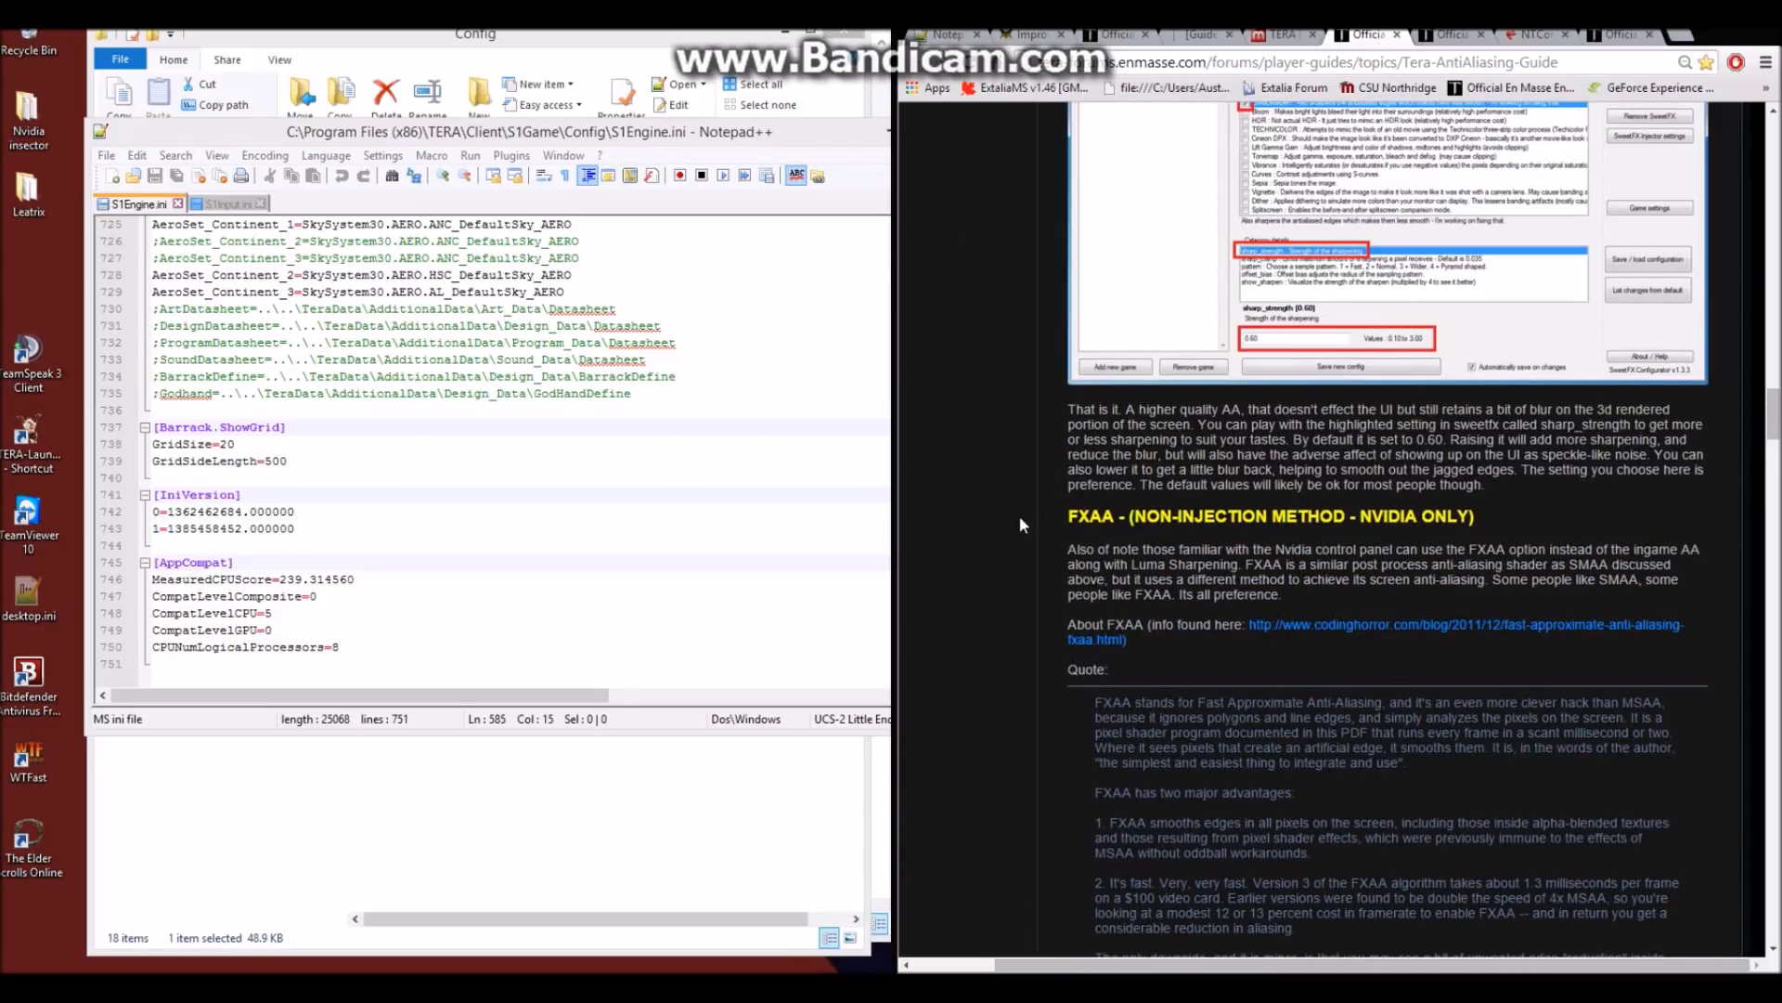
scroll(1021, 516, up, 15)
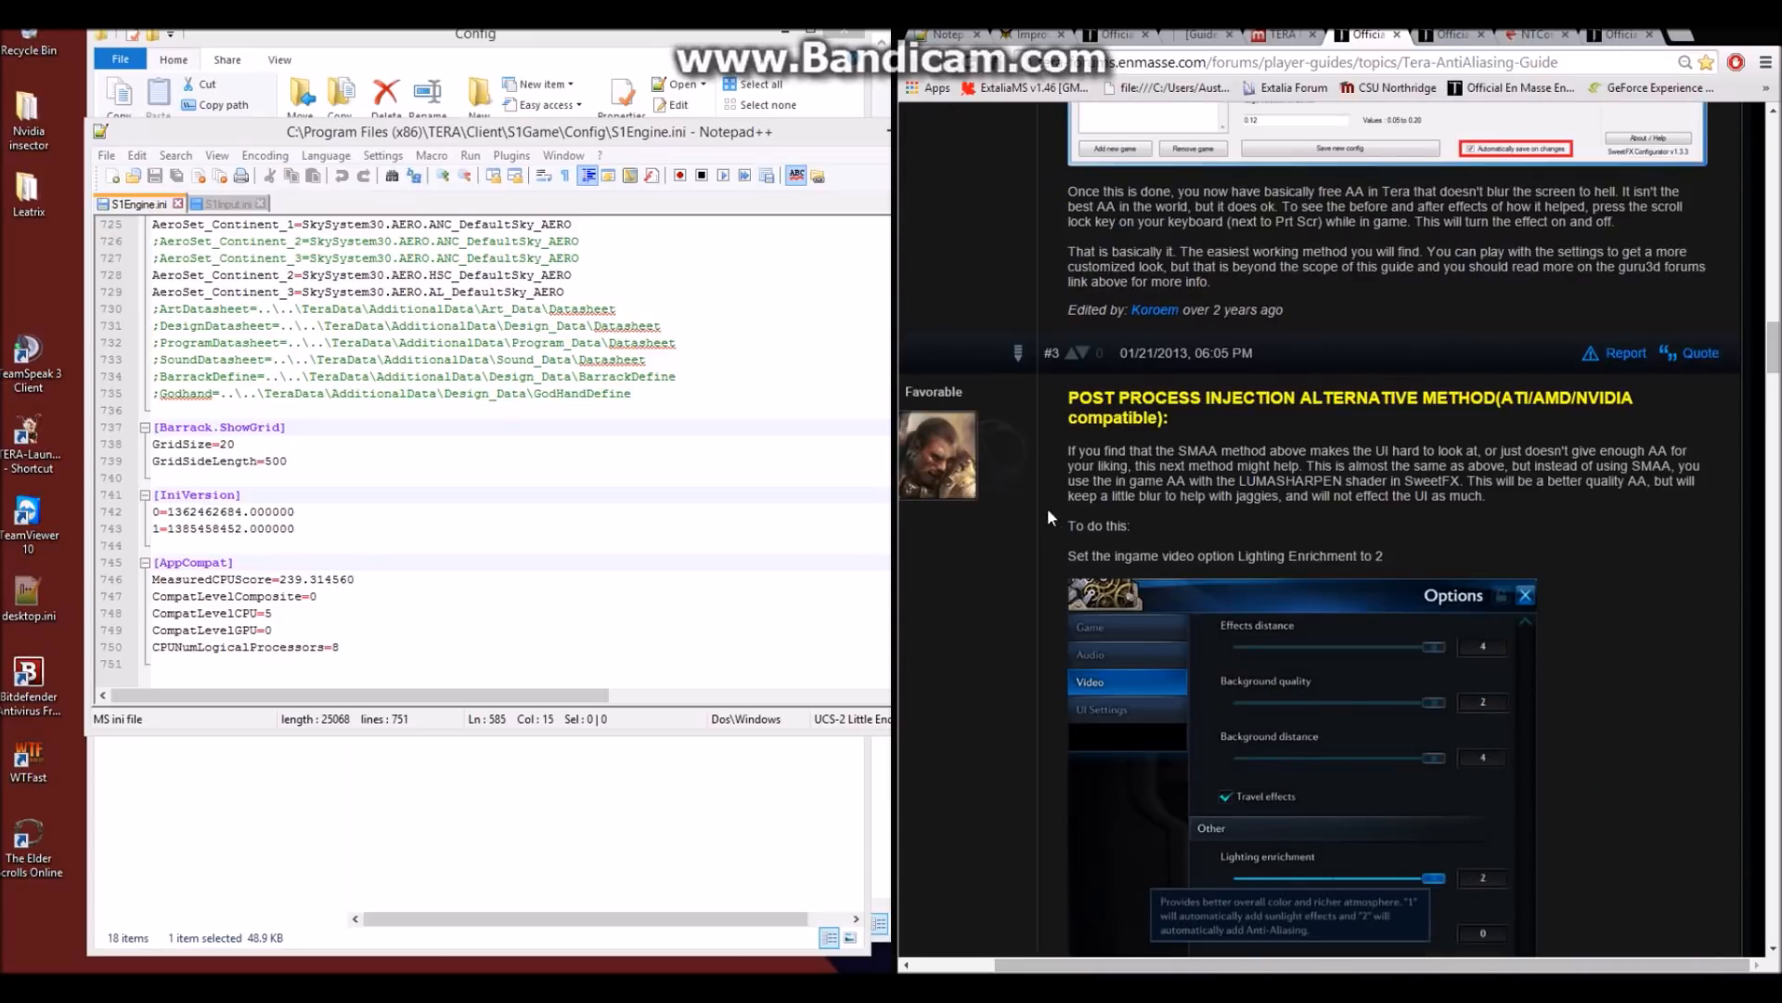
scroll(1049, 516, up, 5)
scroll(1035, 499, up, 6)
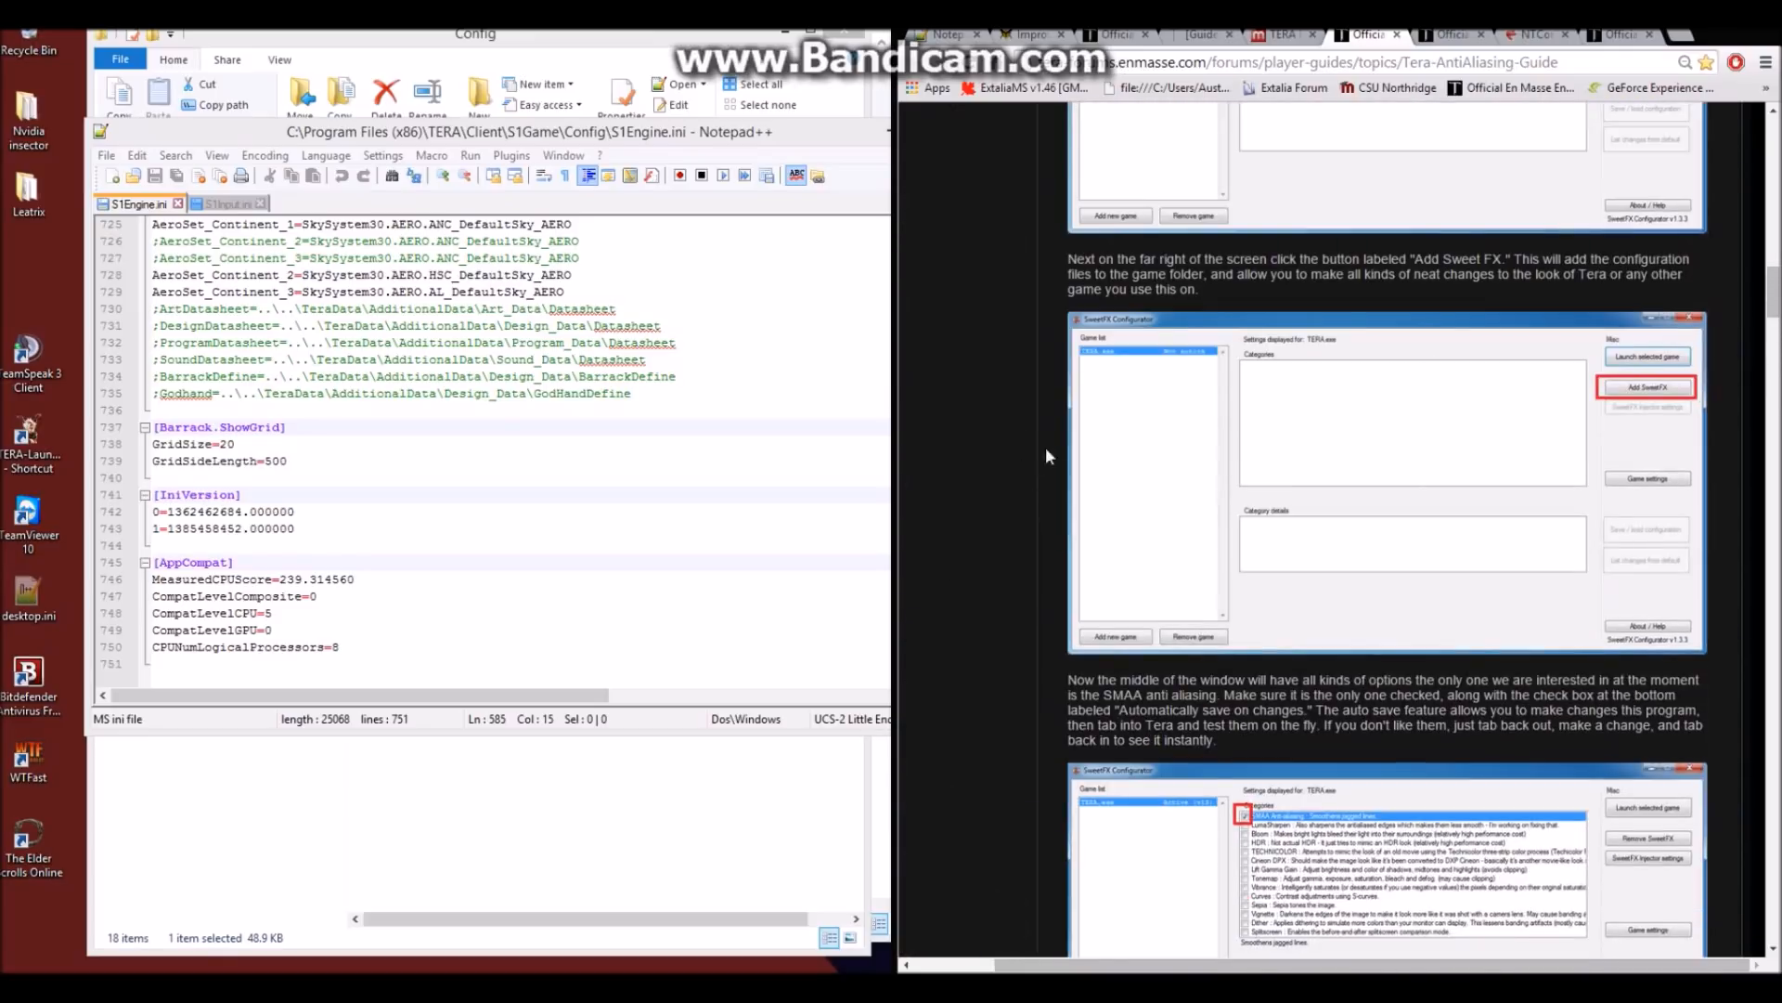
scroll(995, 404, up, 6)
scroll(1021, 399, up, 8)
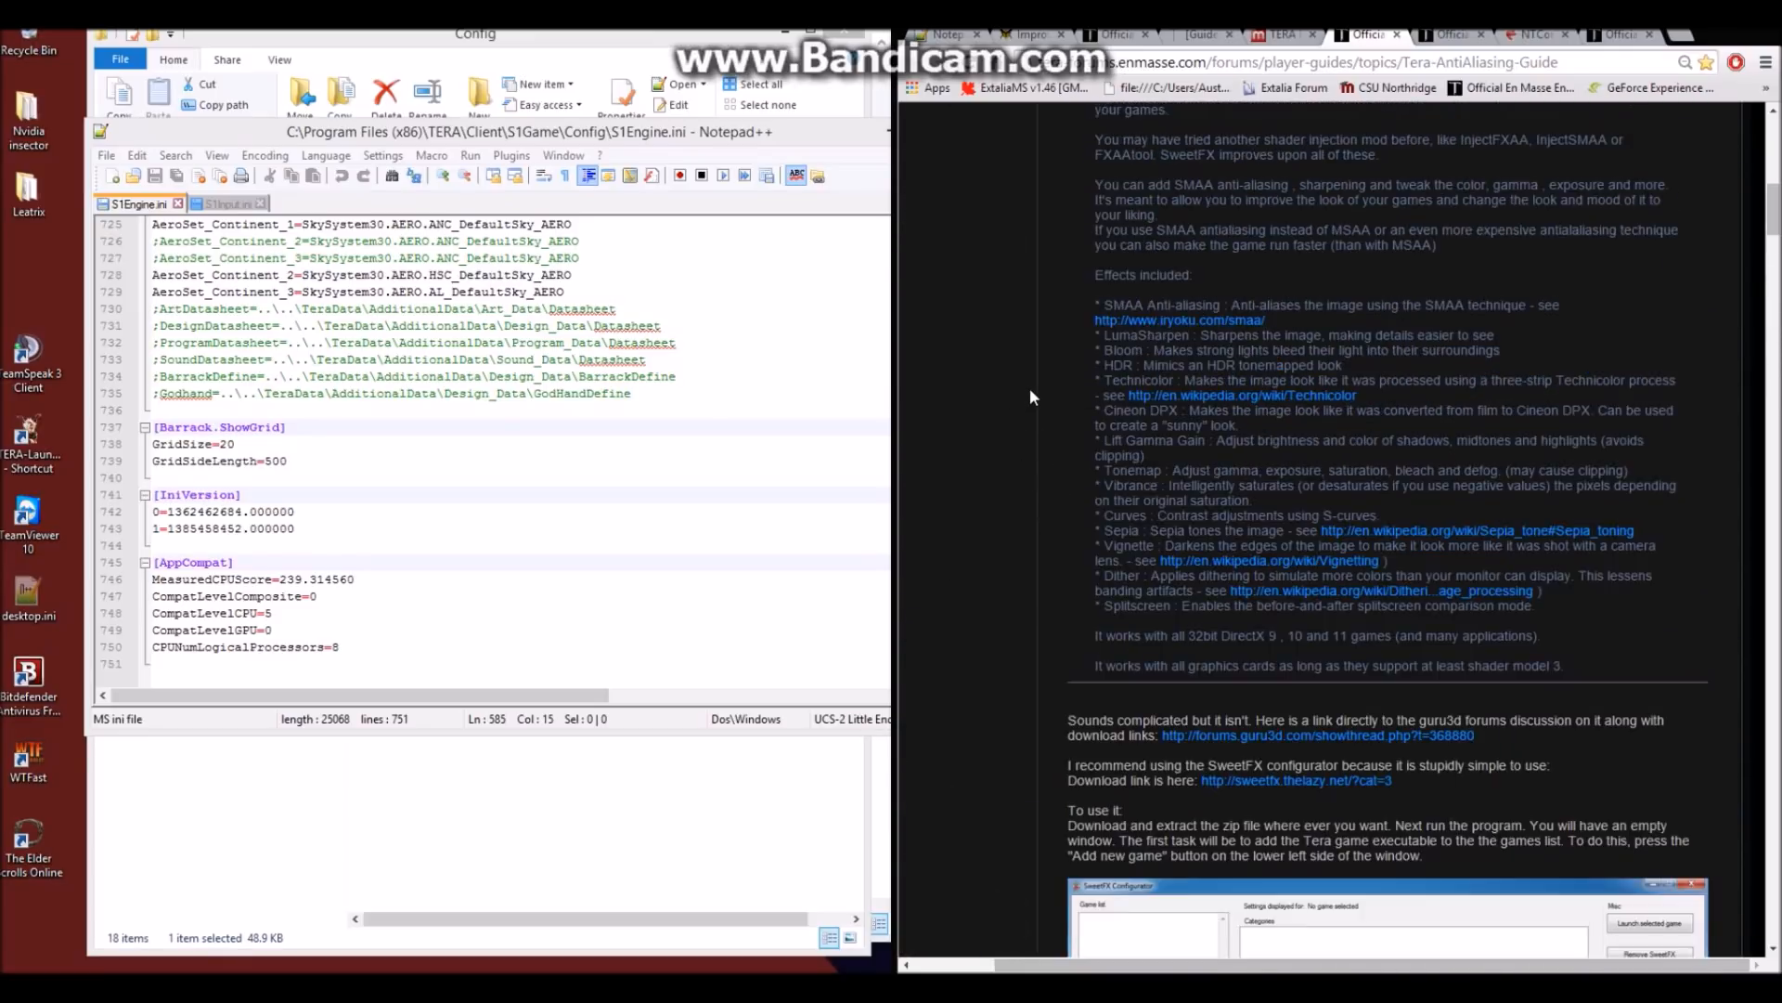
scroll(1036, 420, up, 12)
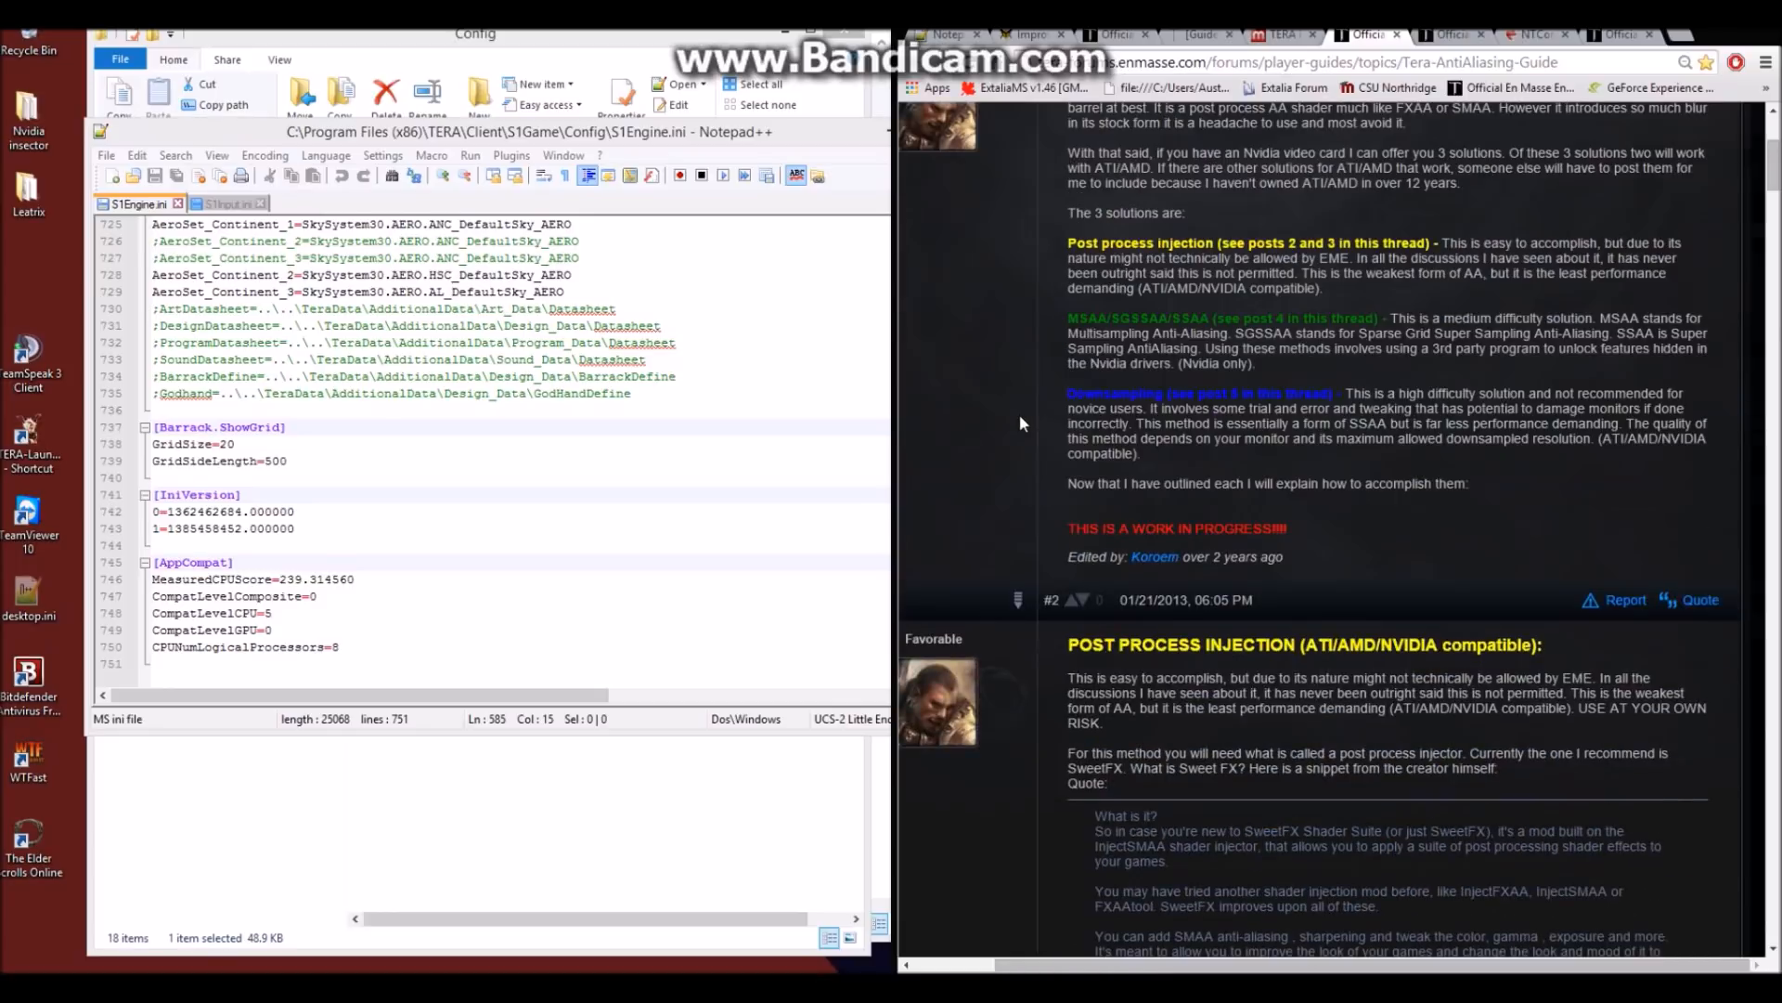
Examine the three anti-aliasing solutions outlined in the guide's first post
scroll(1028, 435, down, 3)
scroll(1207, 640, up, 4)
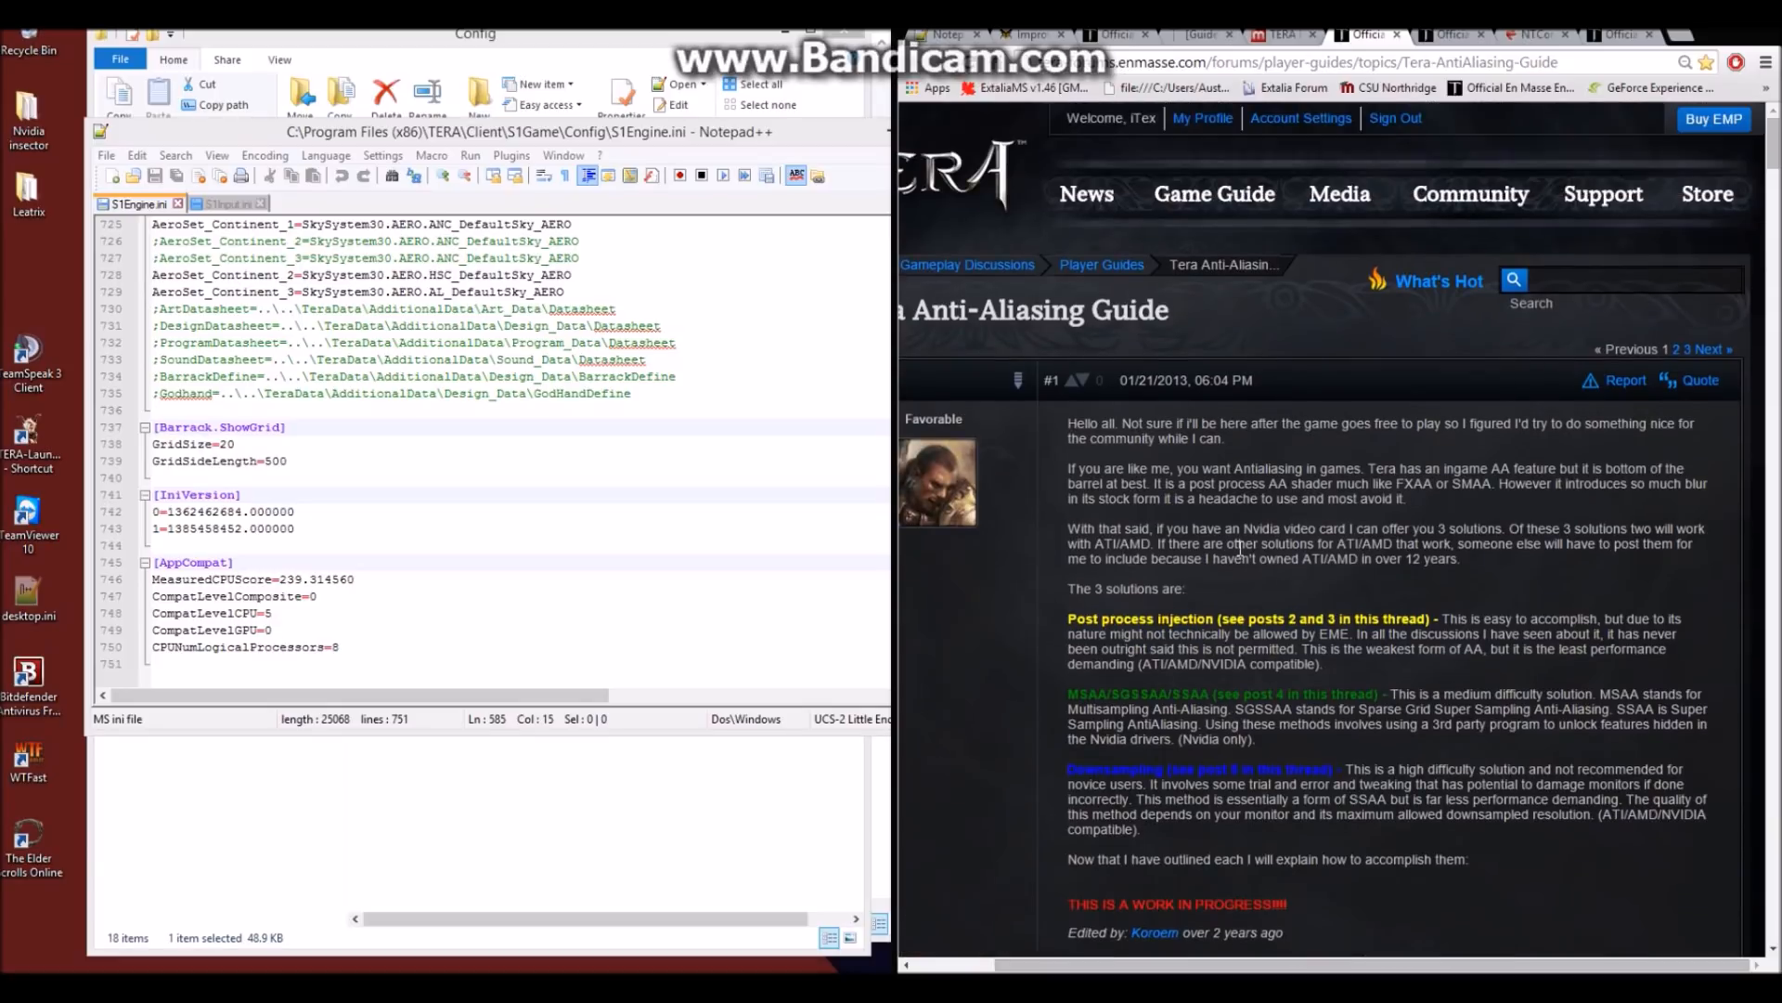
scroll(1174, 580, left, 2)
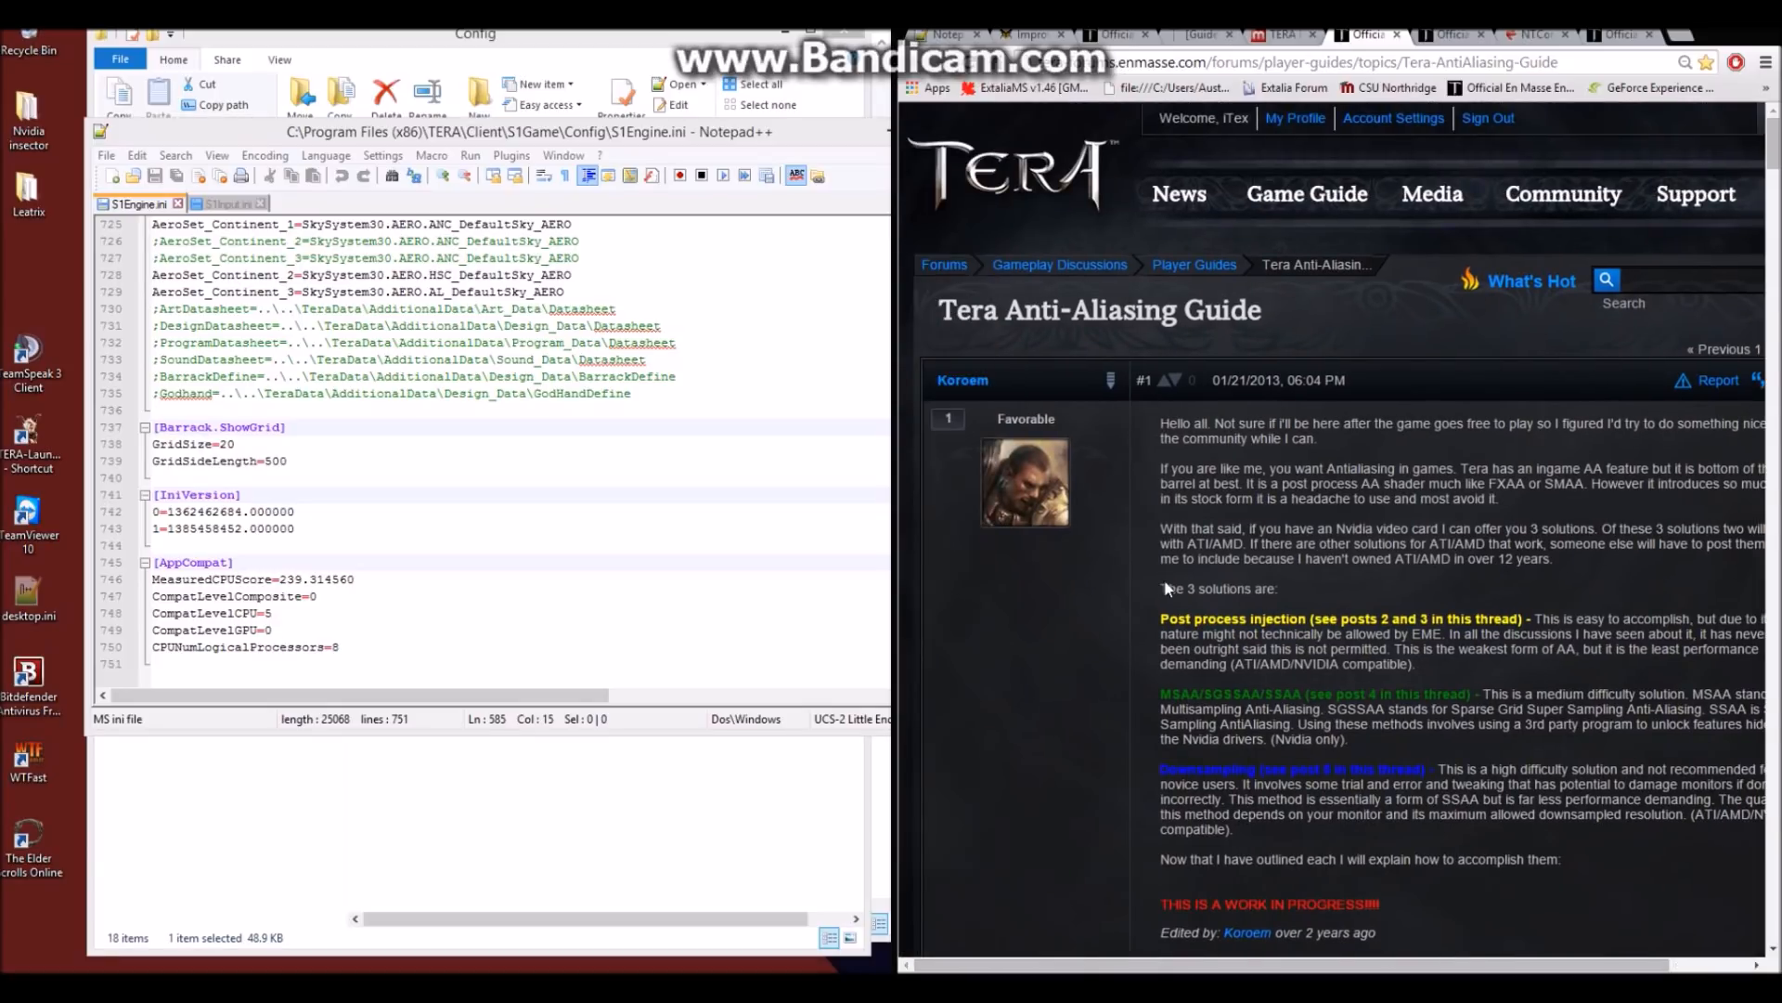
scroll(1270, 617, down, 4)
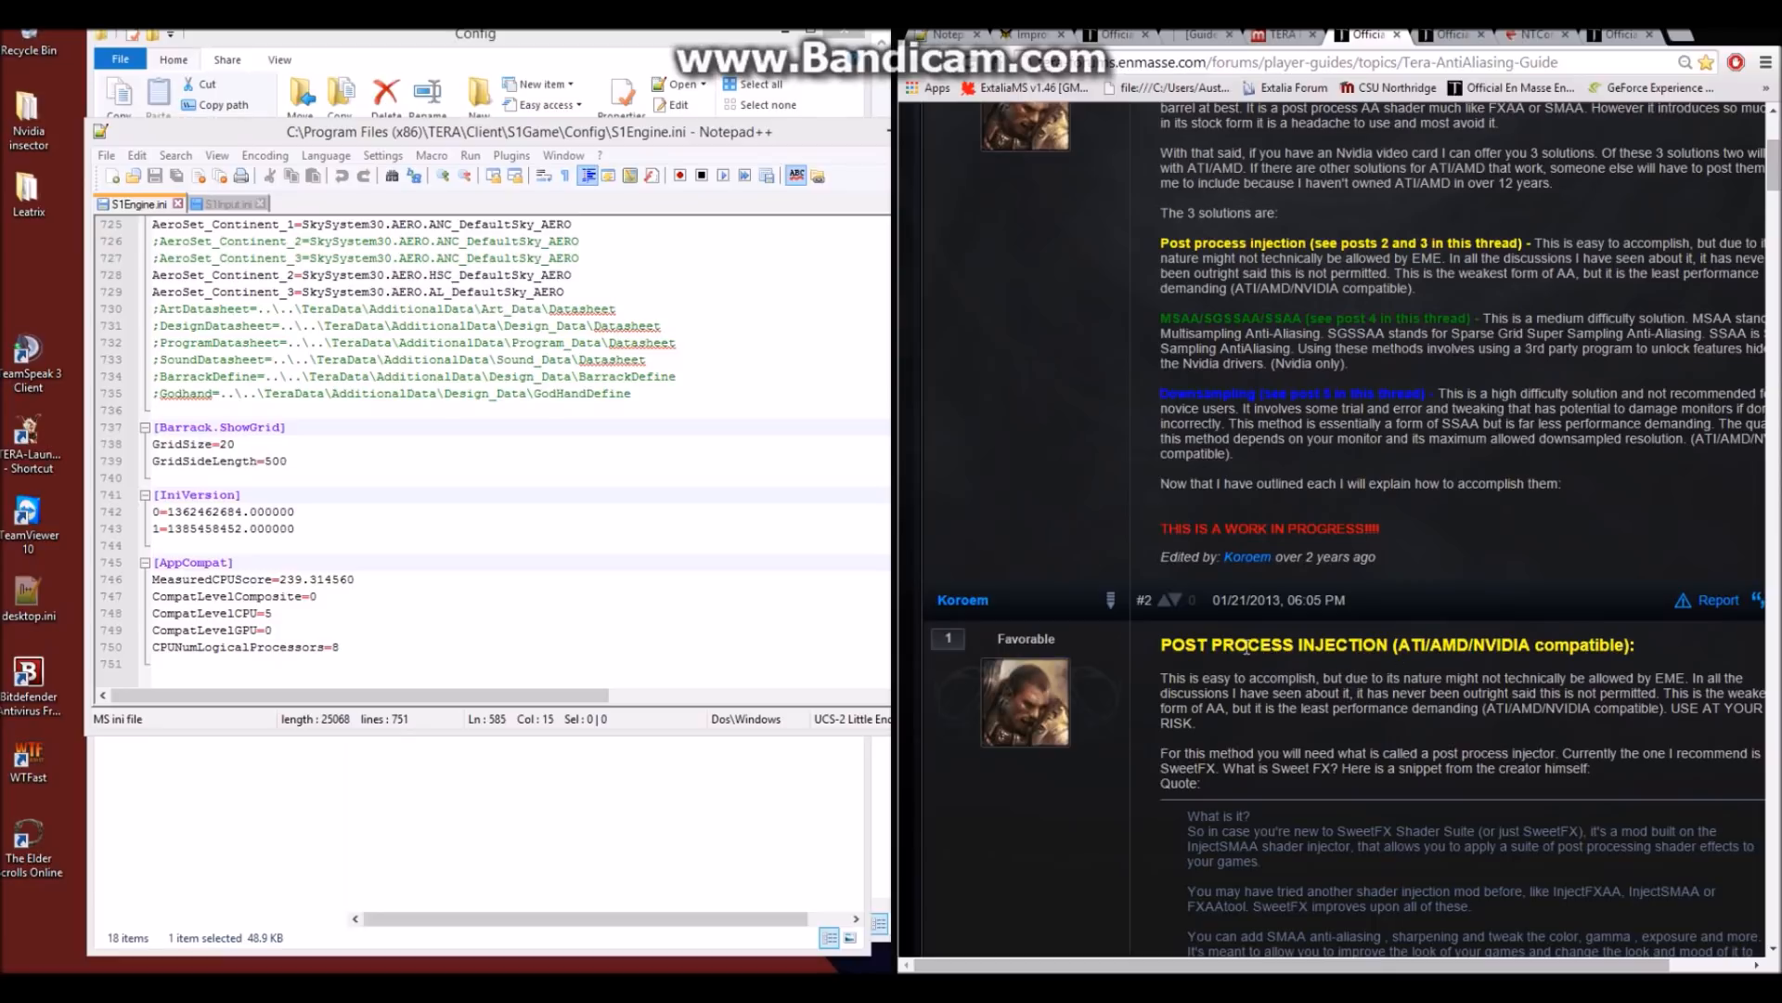
scroll(1285, 644, up, 2)
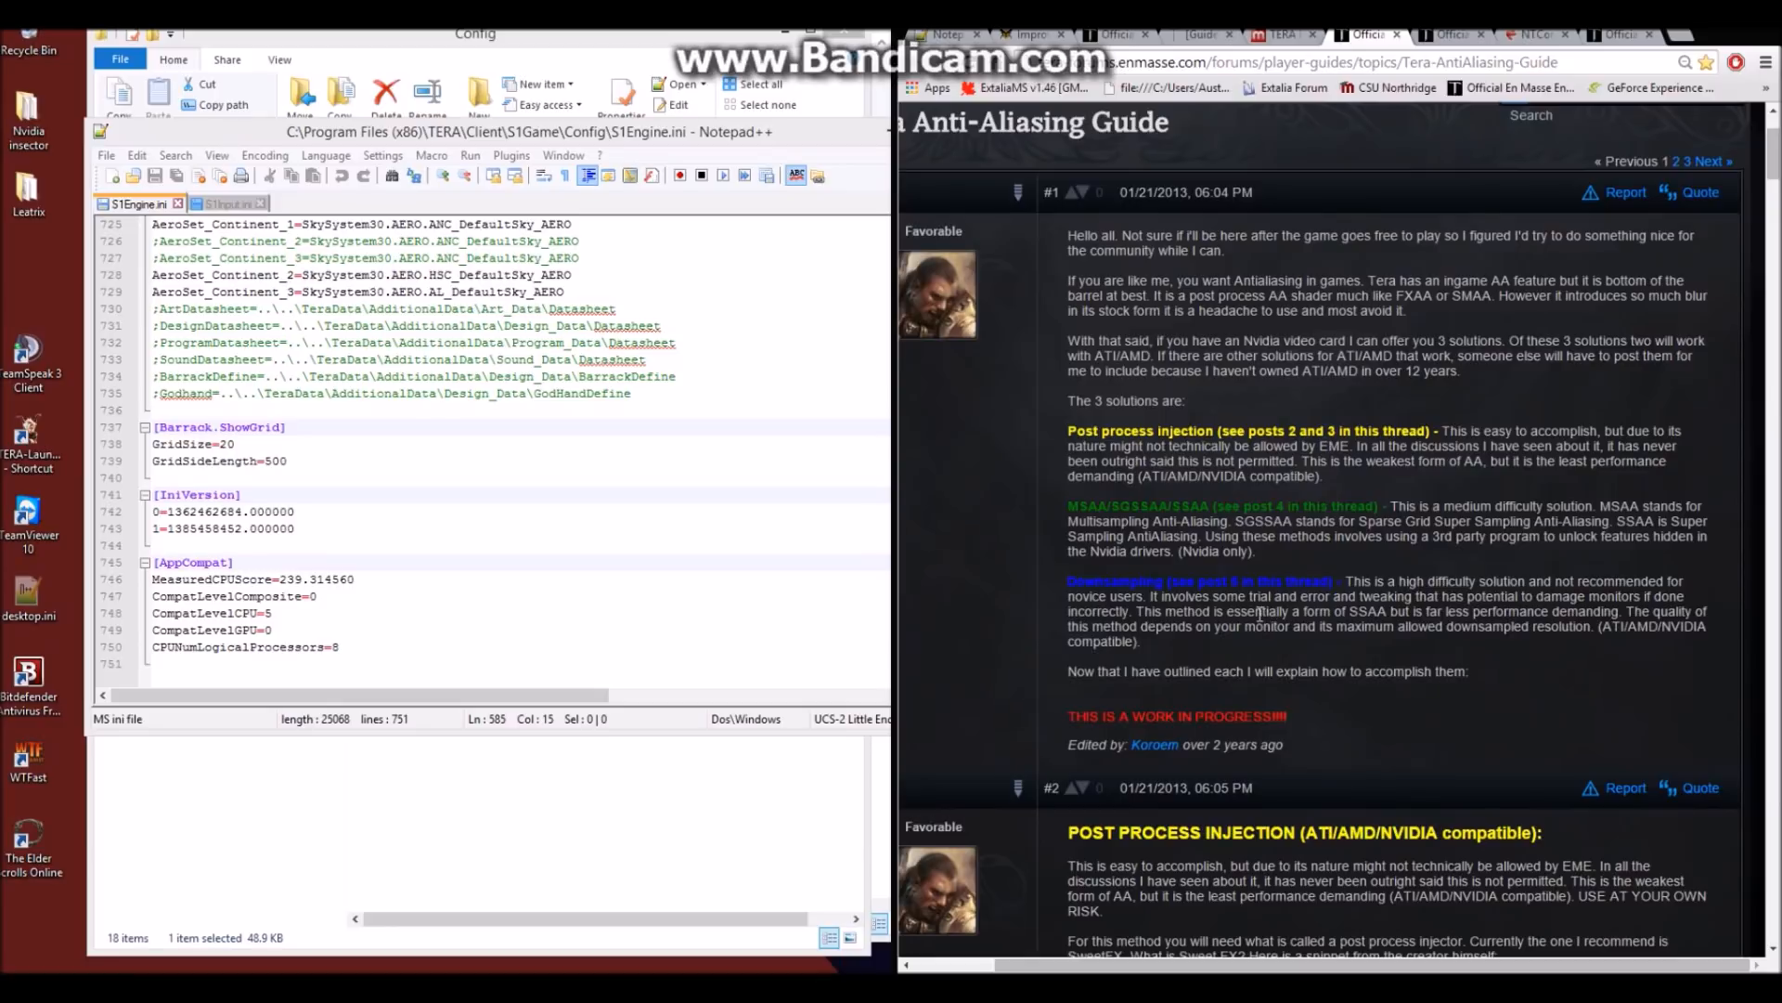
scroll(1263, 616, up, 1)
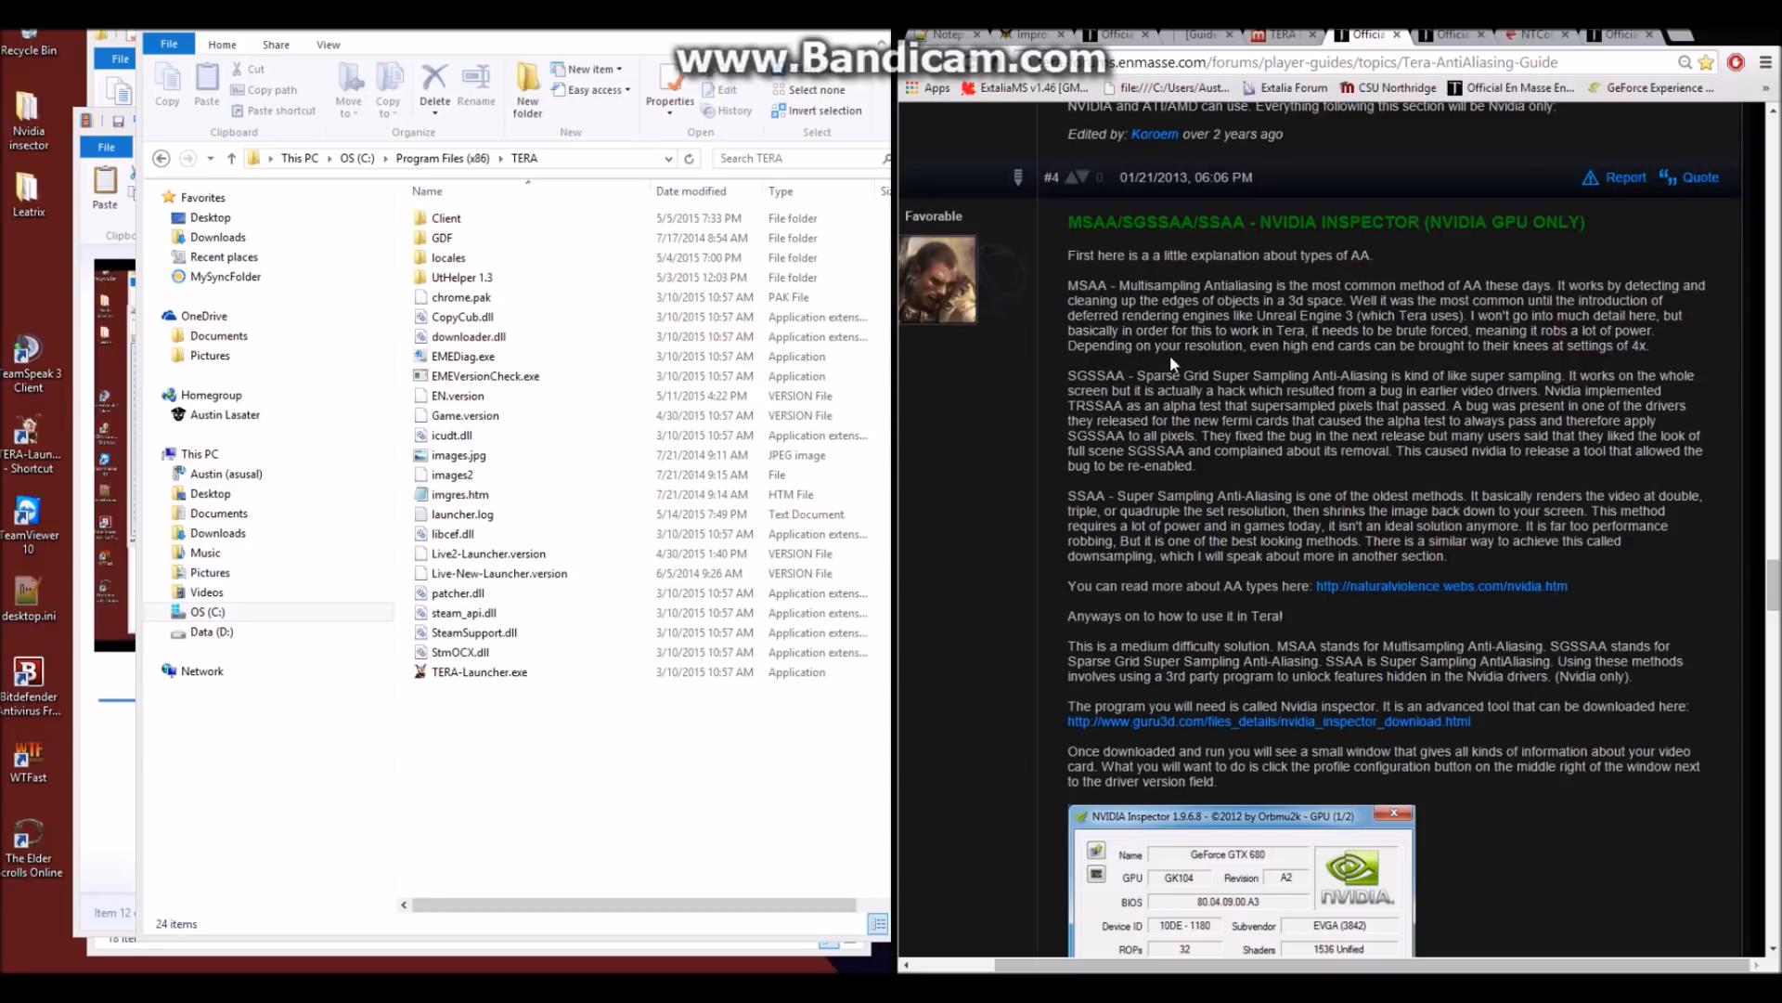
Examine the MSAA/SGSSAA/SSAA section in post 4, including its NVIDIA-only heading and the explanation of anti-aliasing types
scroll(1165, 329, left, 2)
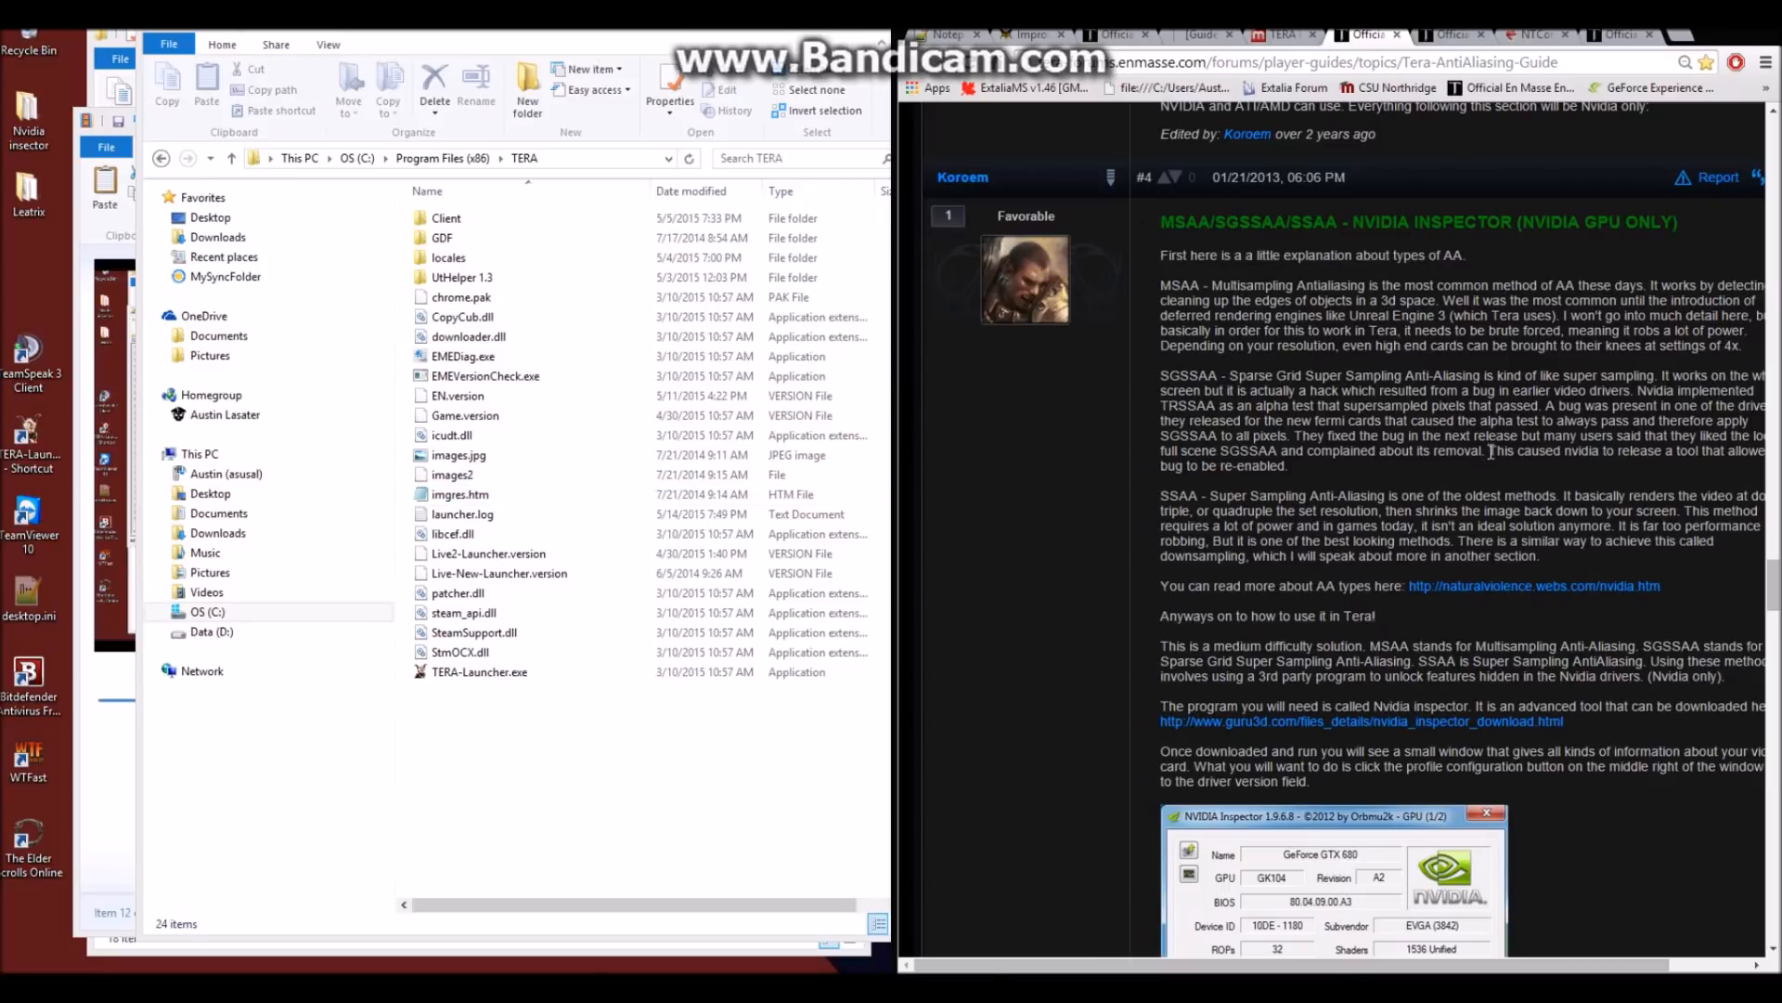
scroll(1483, 460, right, 2)
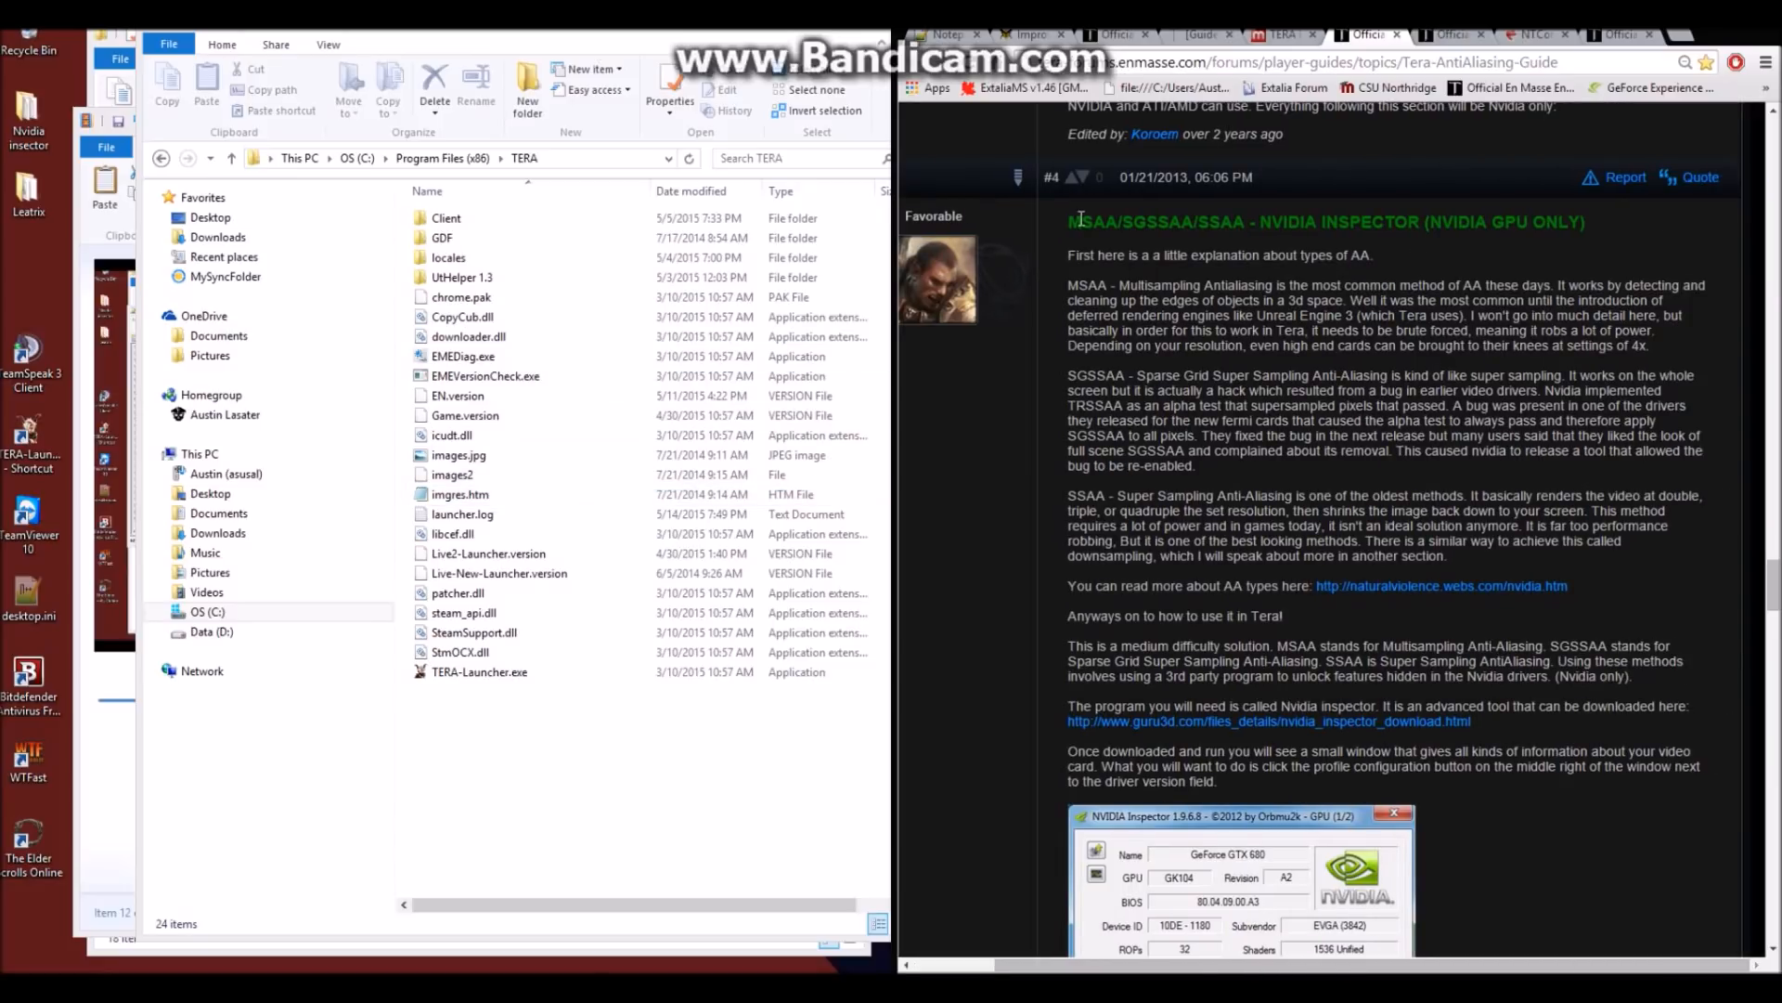
drag(1082, 223, 1272, 230)
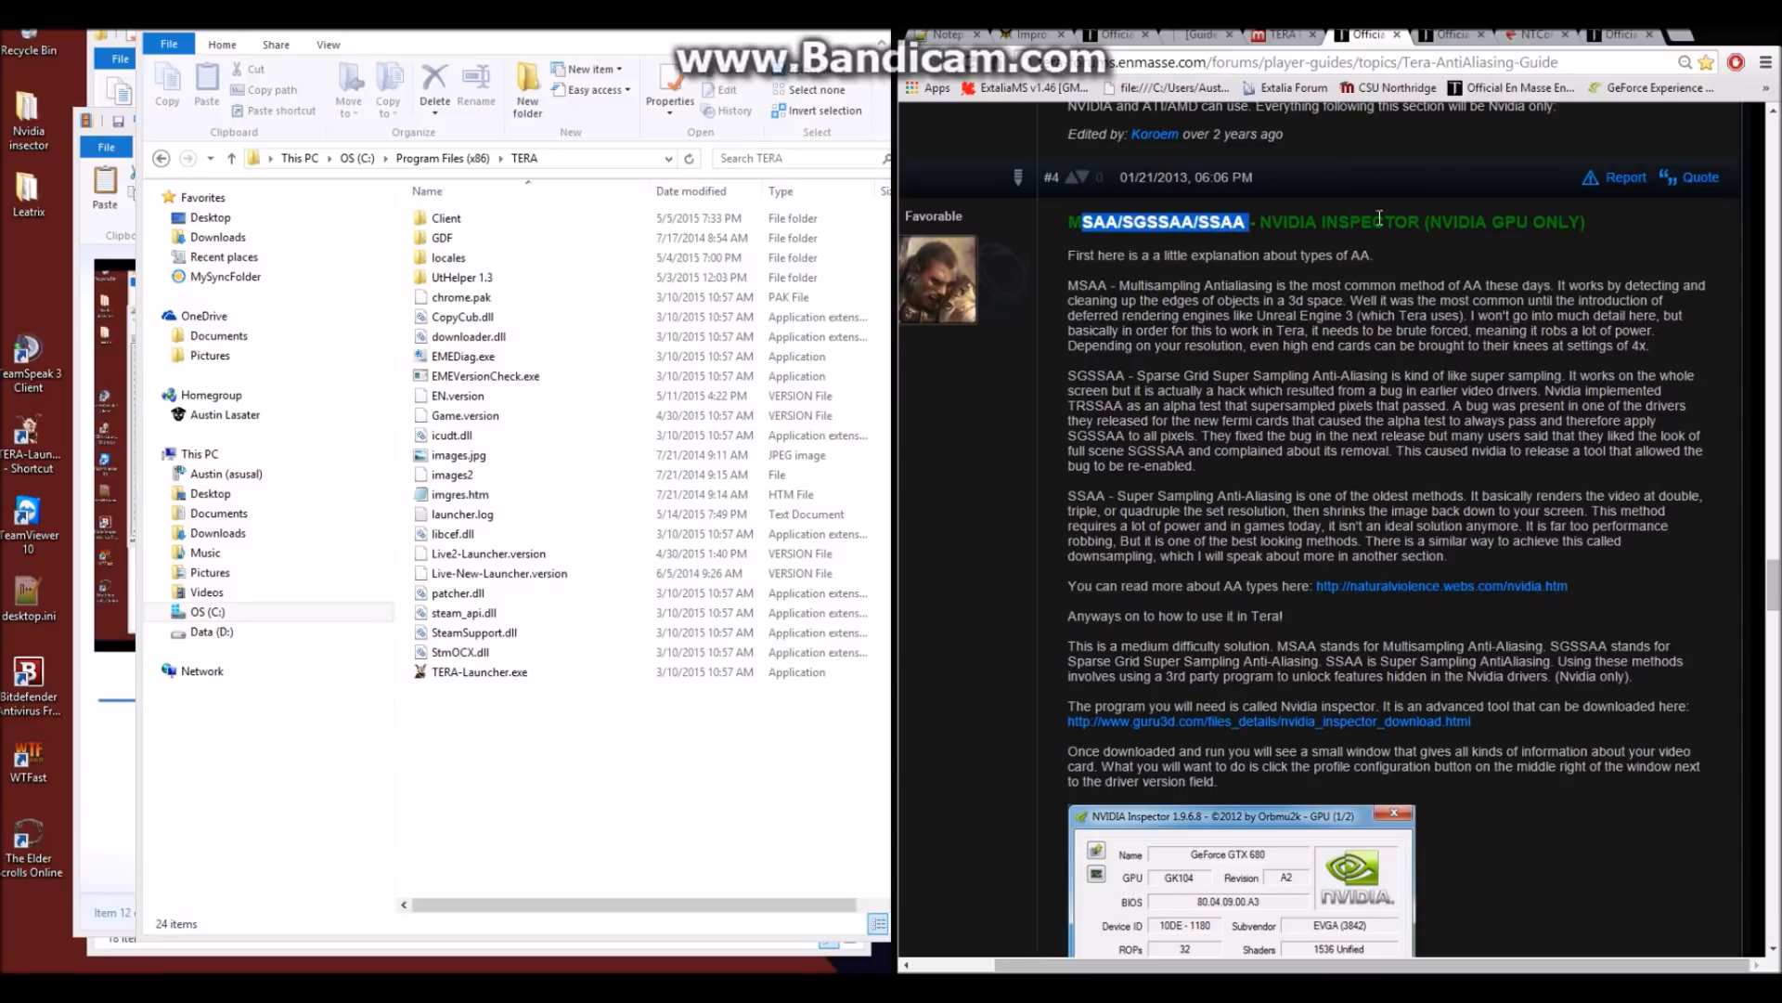
drag(1425, 223, 1577, 230)
click(1512, 221)
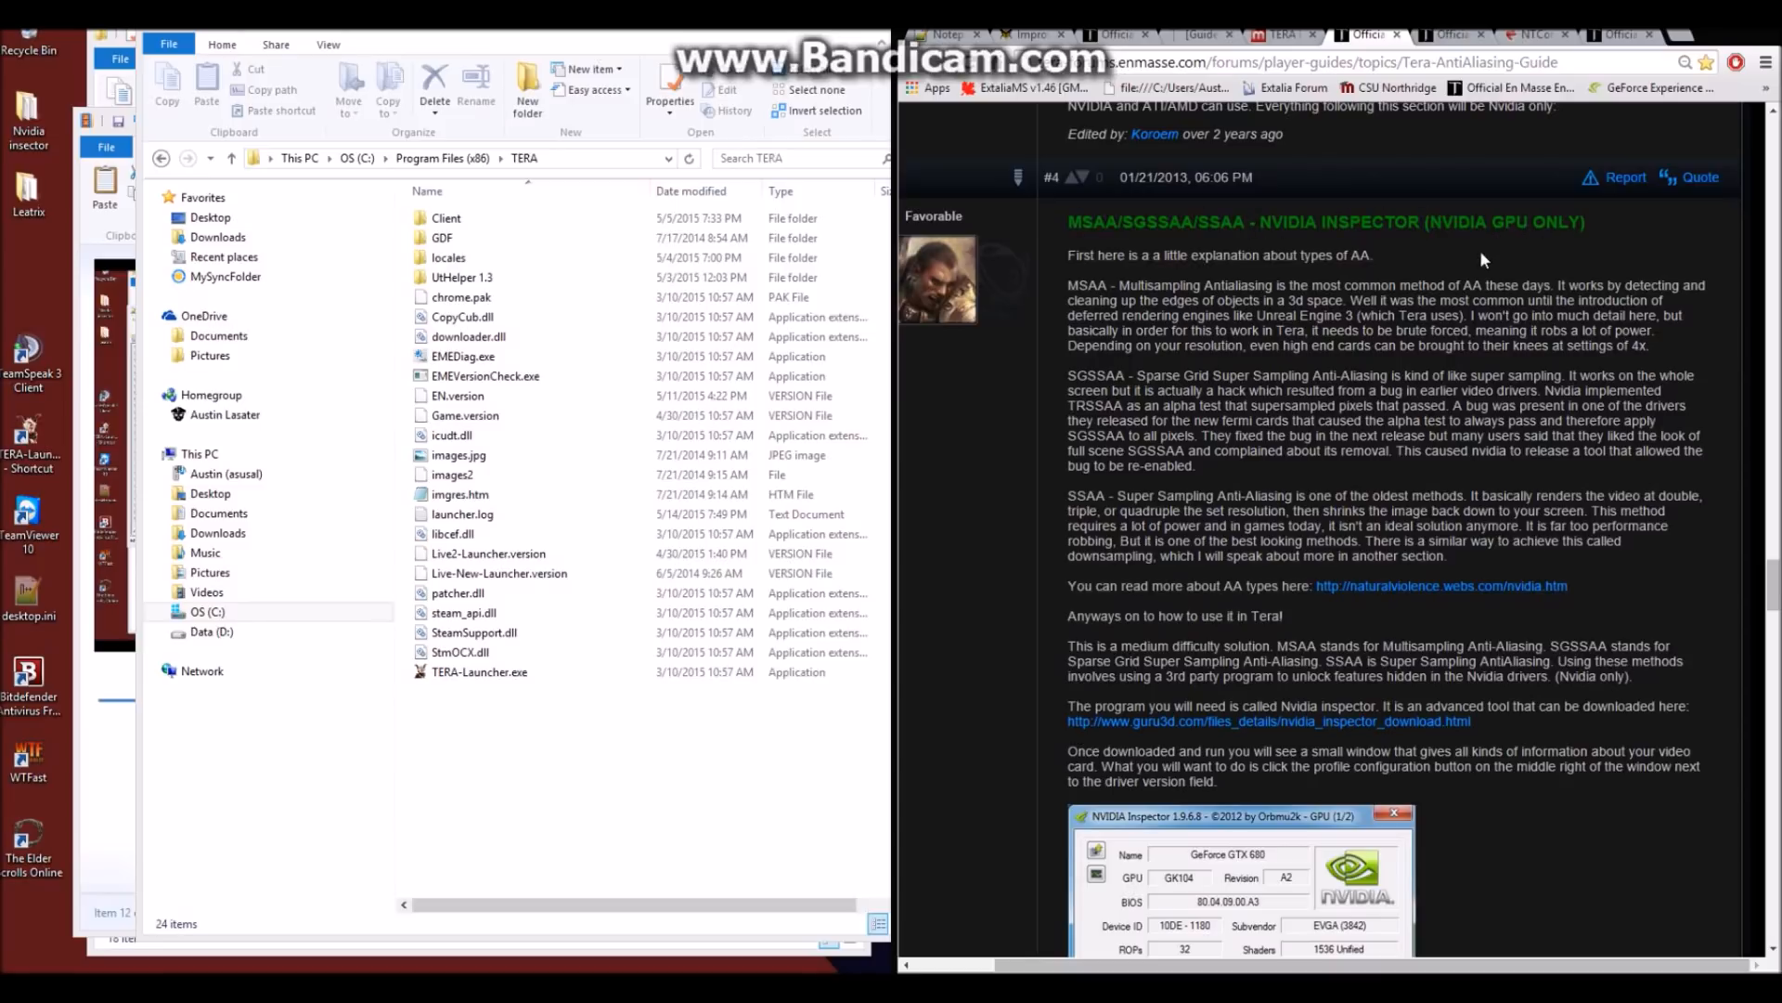
scroll(1253, 279, down, 1)
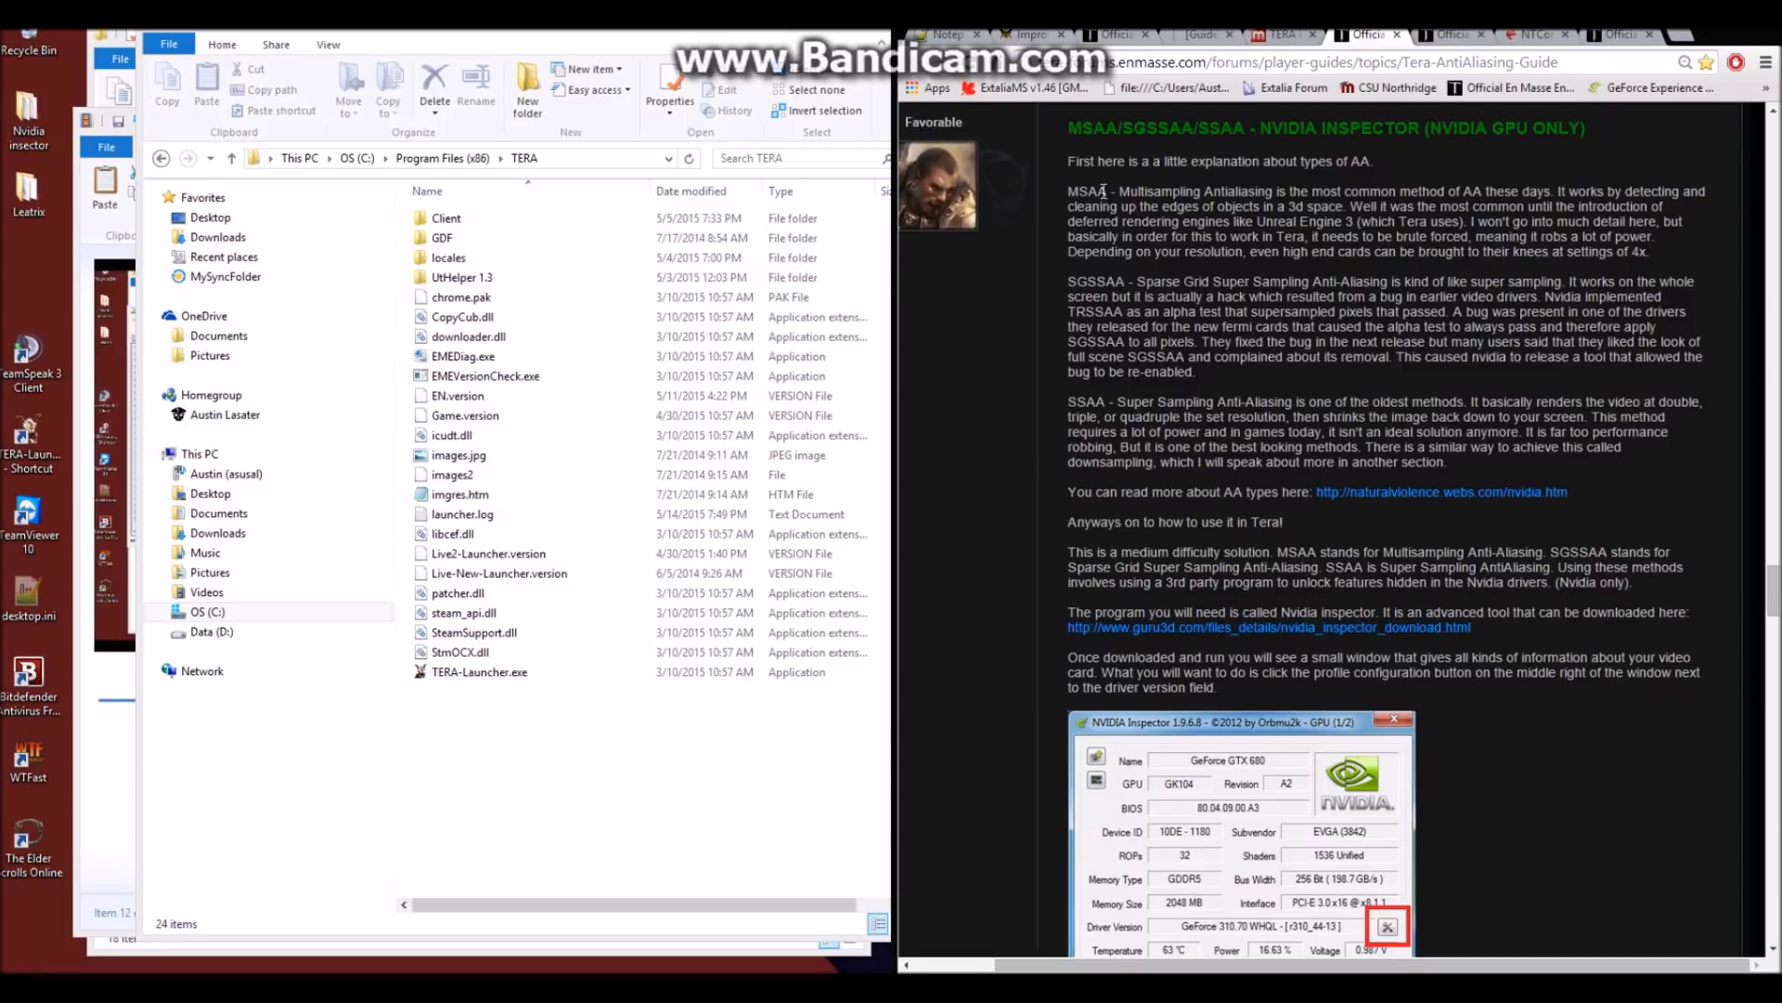
double_click(1233, 493)
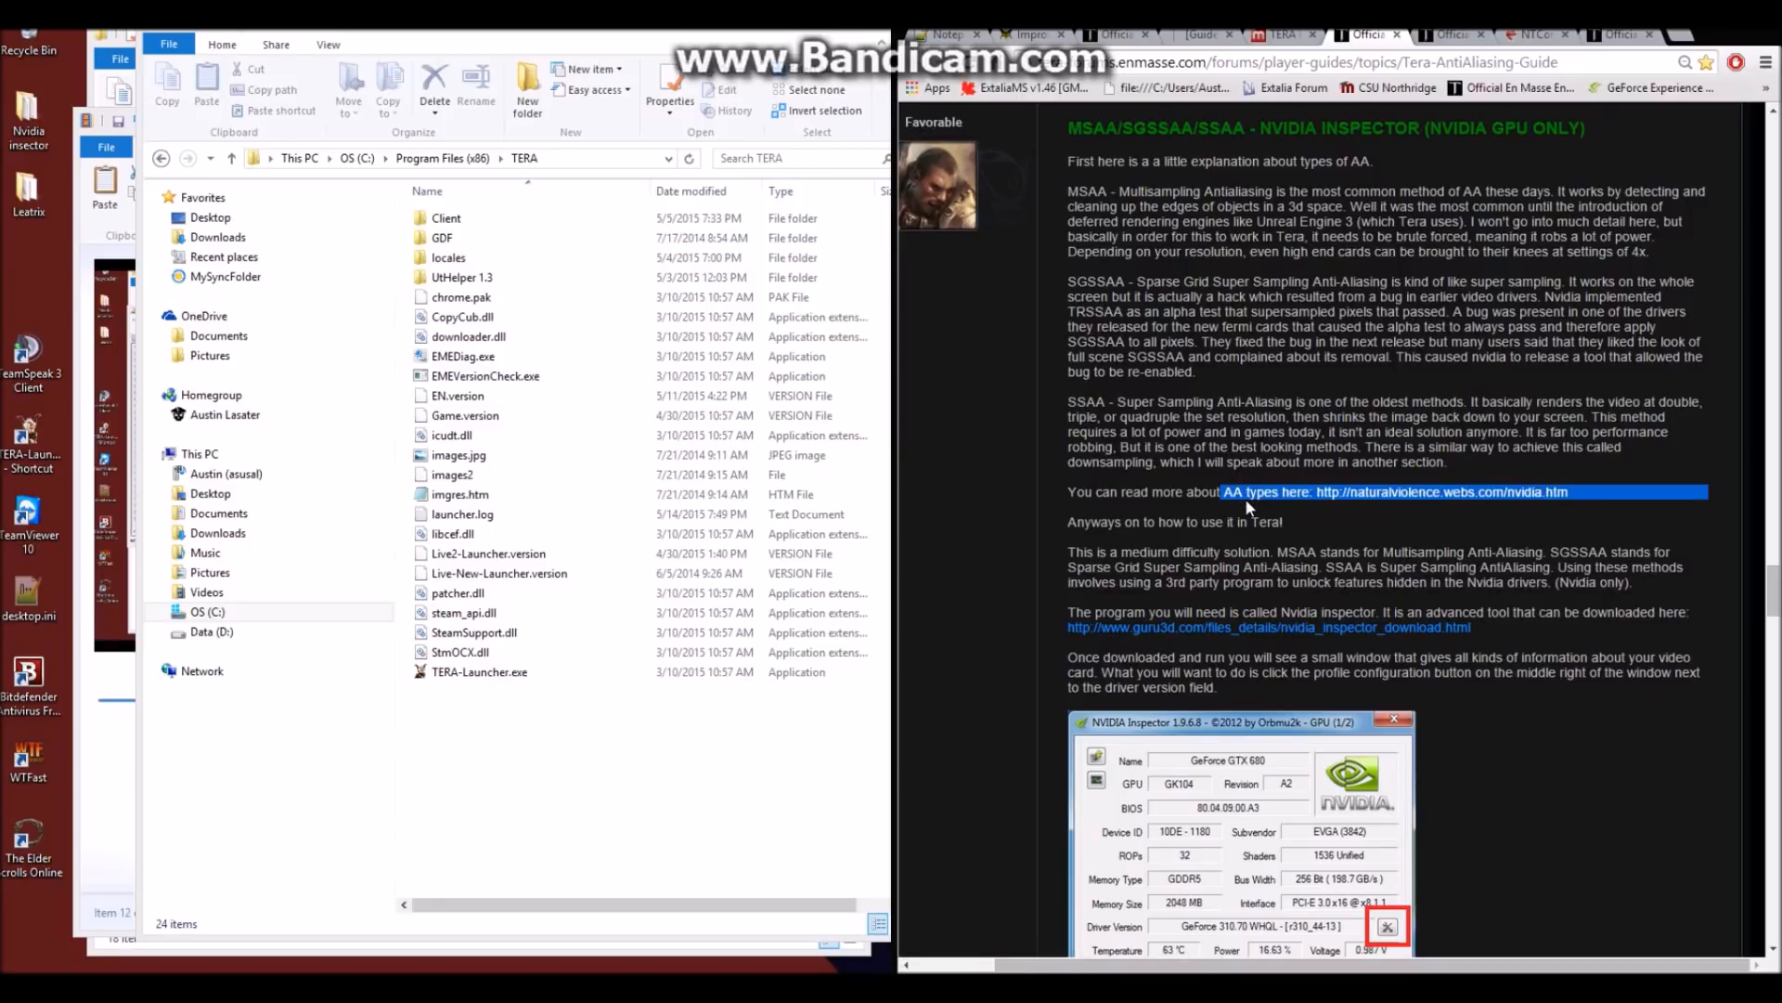
click(1242, 492)
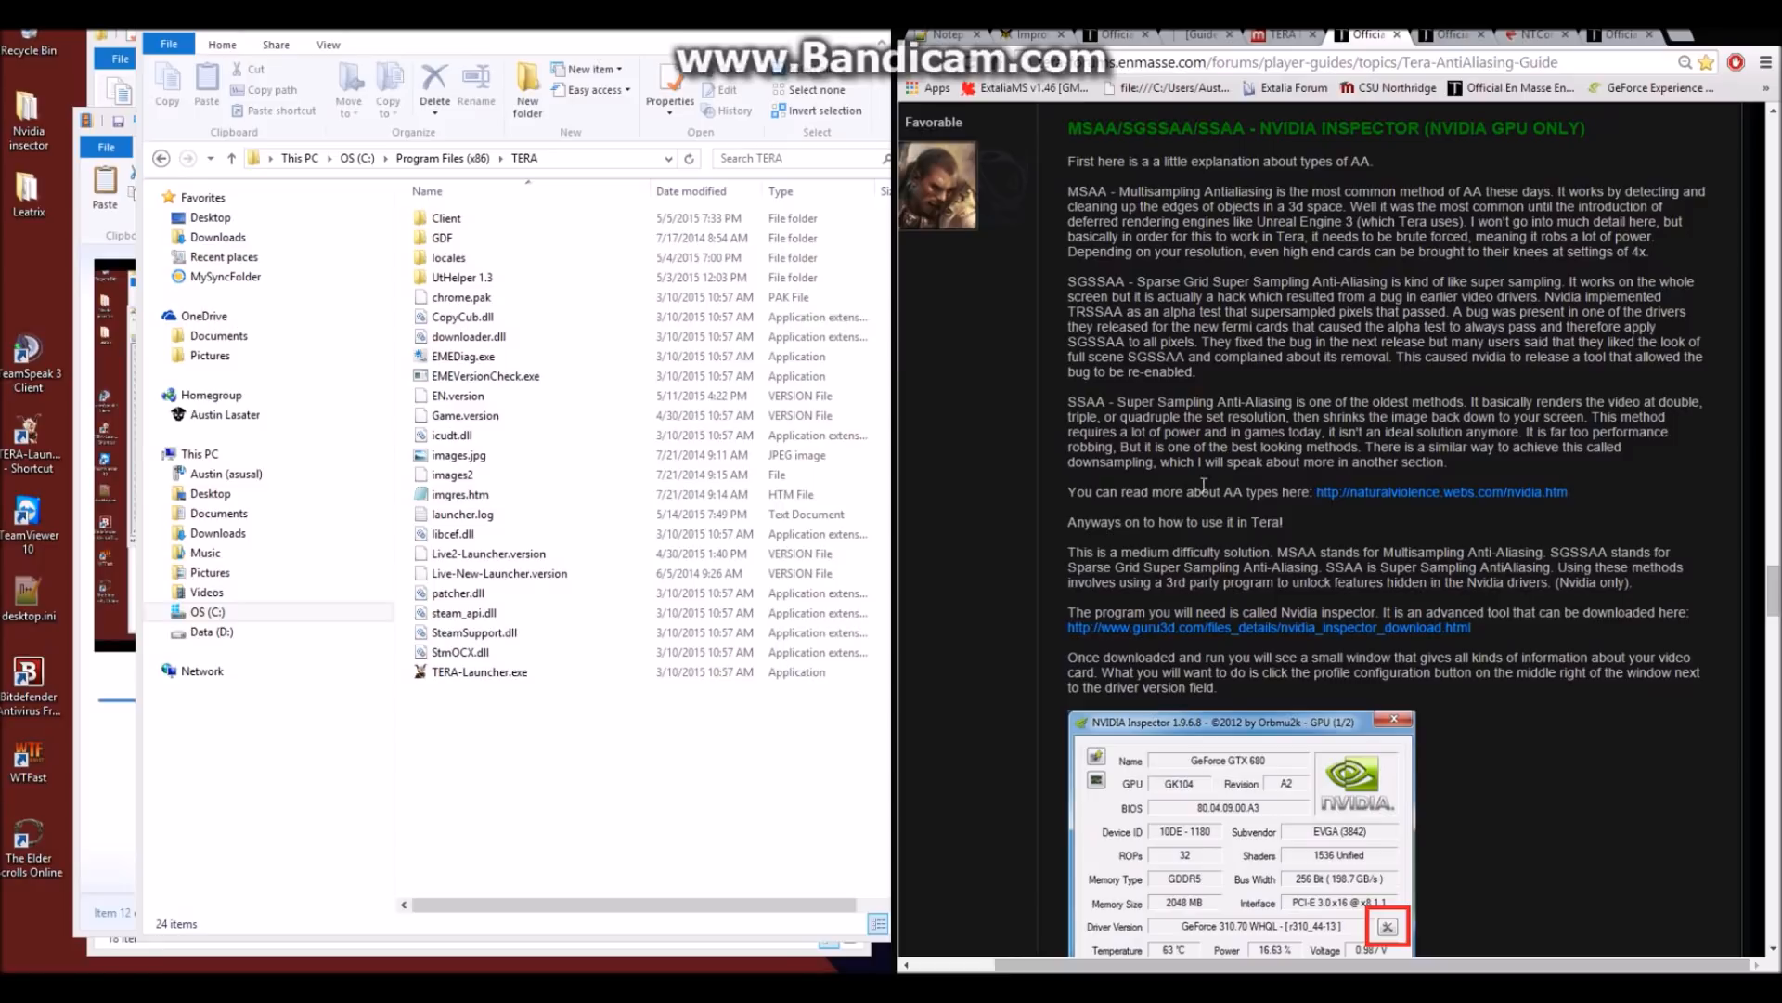
Open the guide's Guru3D link for Nvidia Inspector in a new tab and find the page's download locations
scroll(1172, 409, down, 1)
scroll(1019, 389, up, 1)
middle_click(1227, 633)
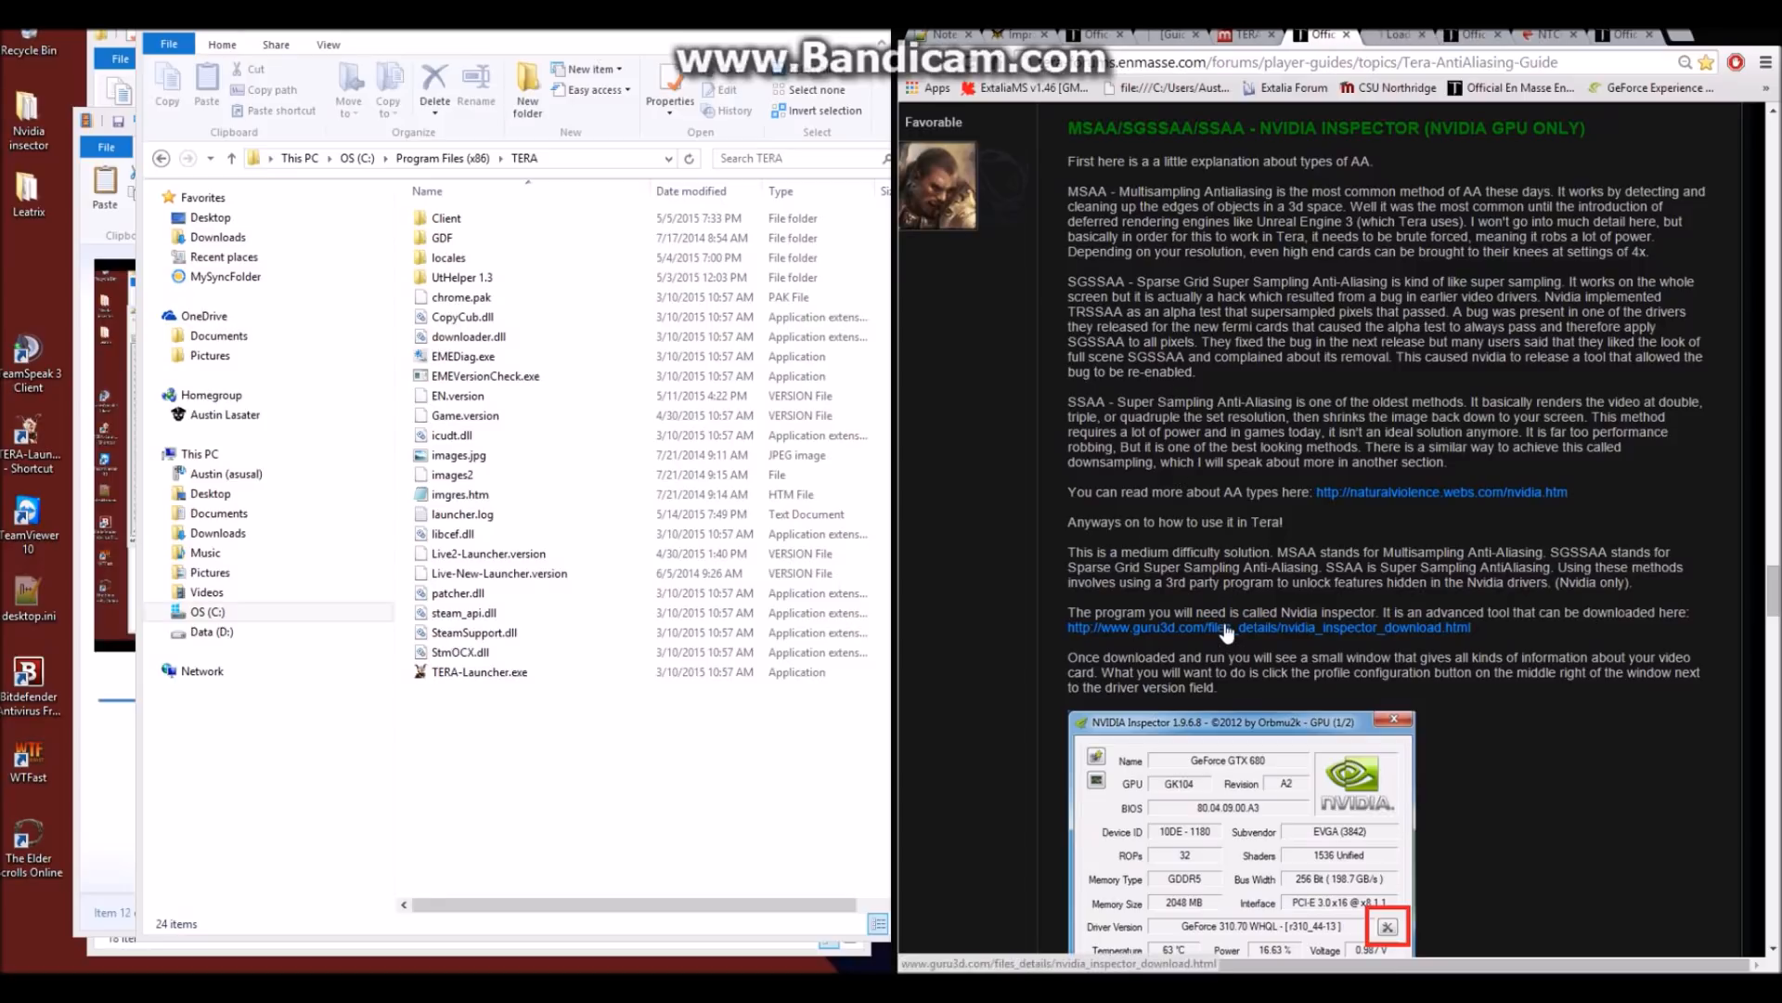
click(1385, 37)
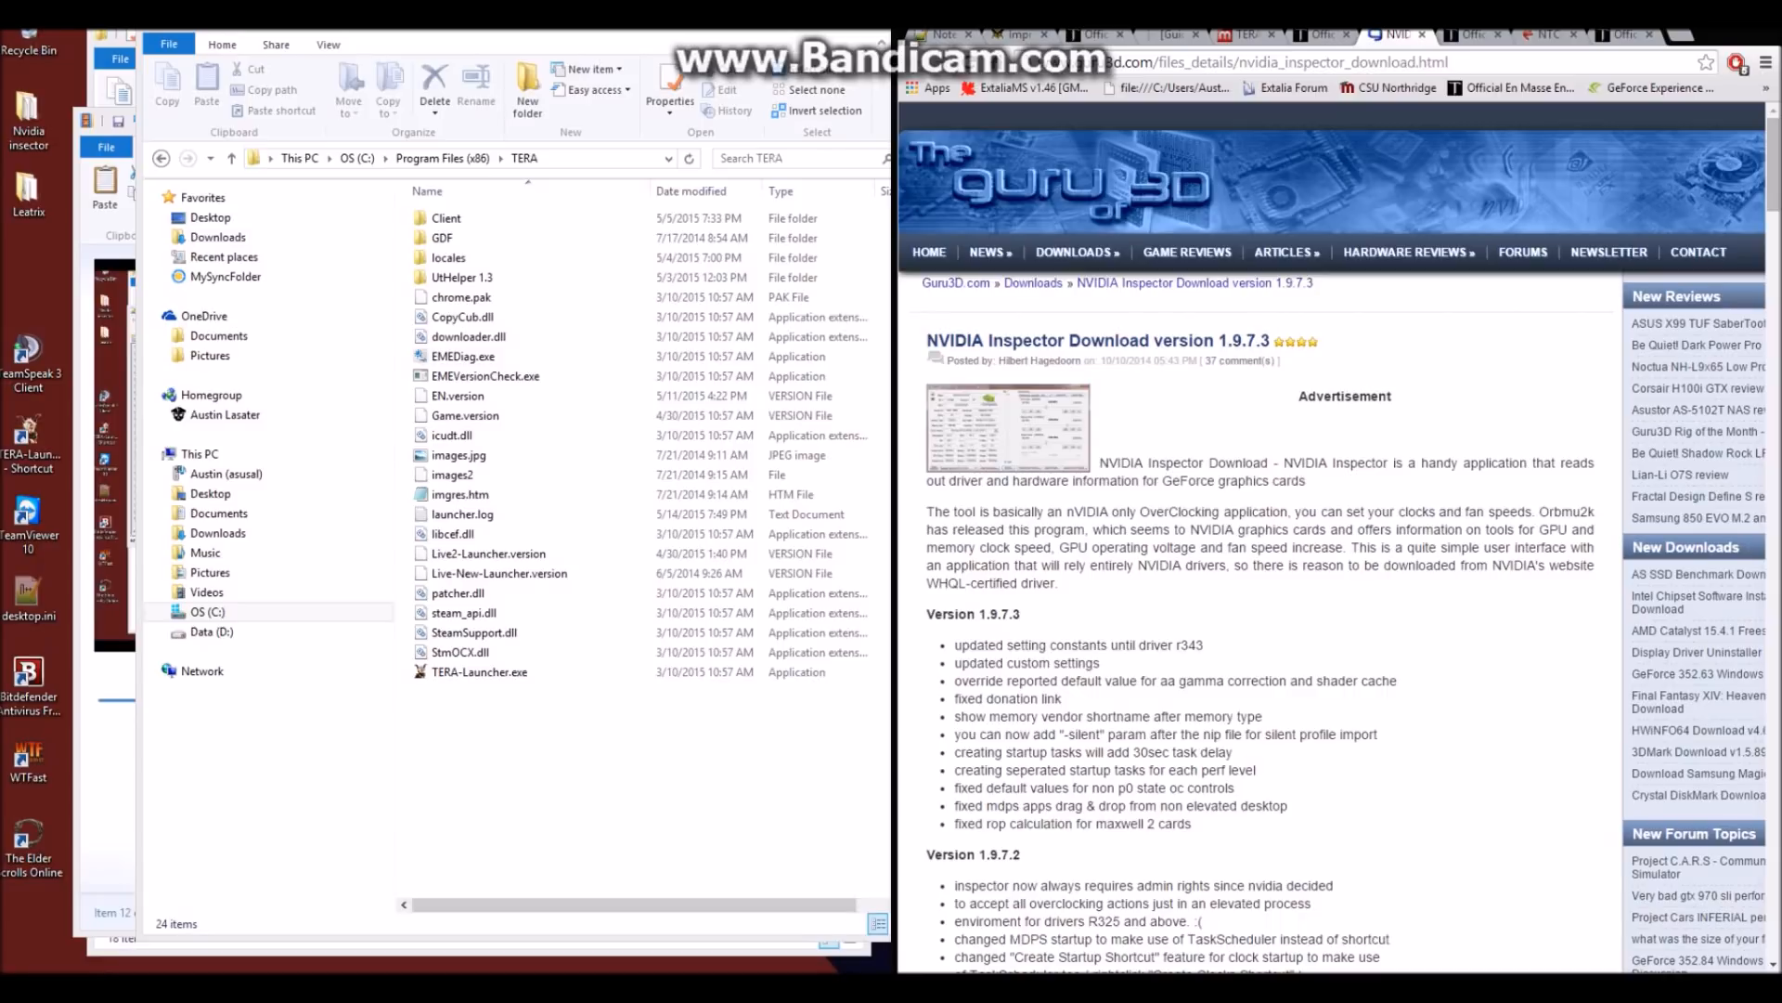
scroll(1179, 418, down, 5)
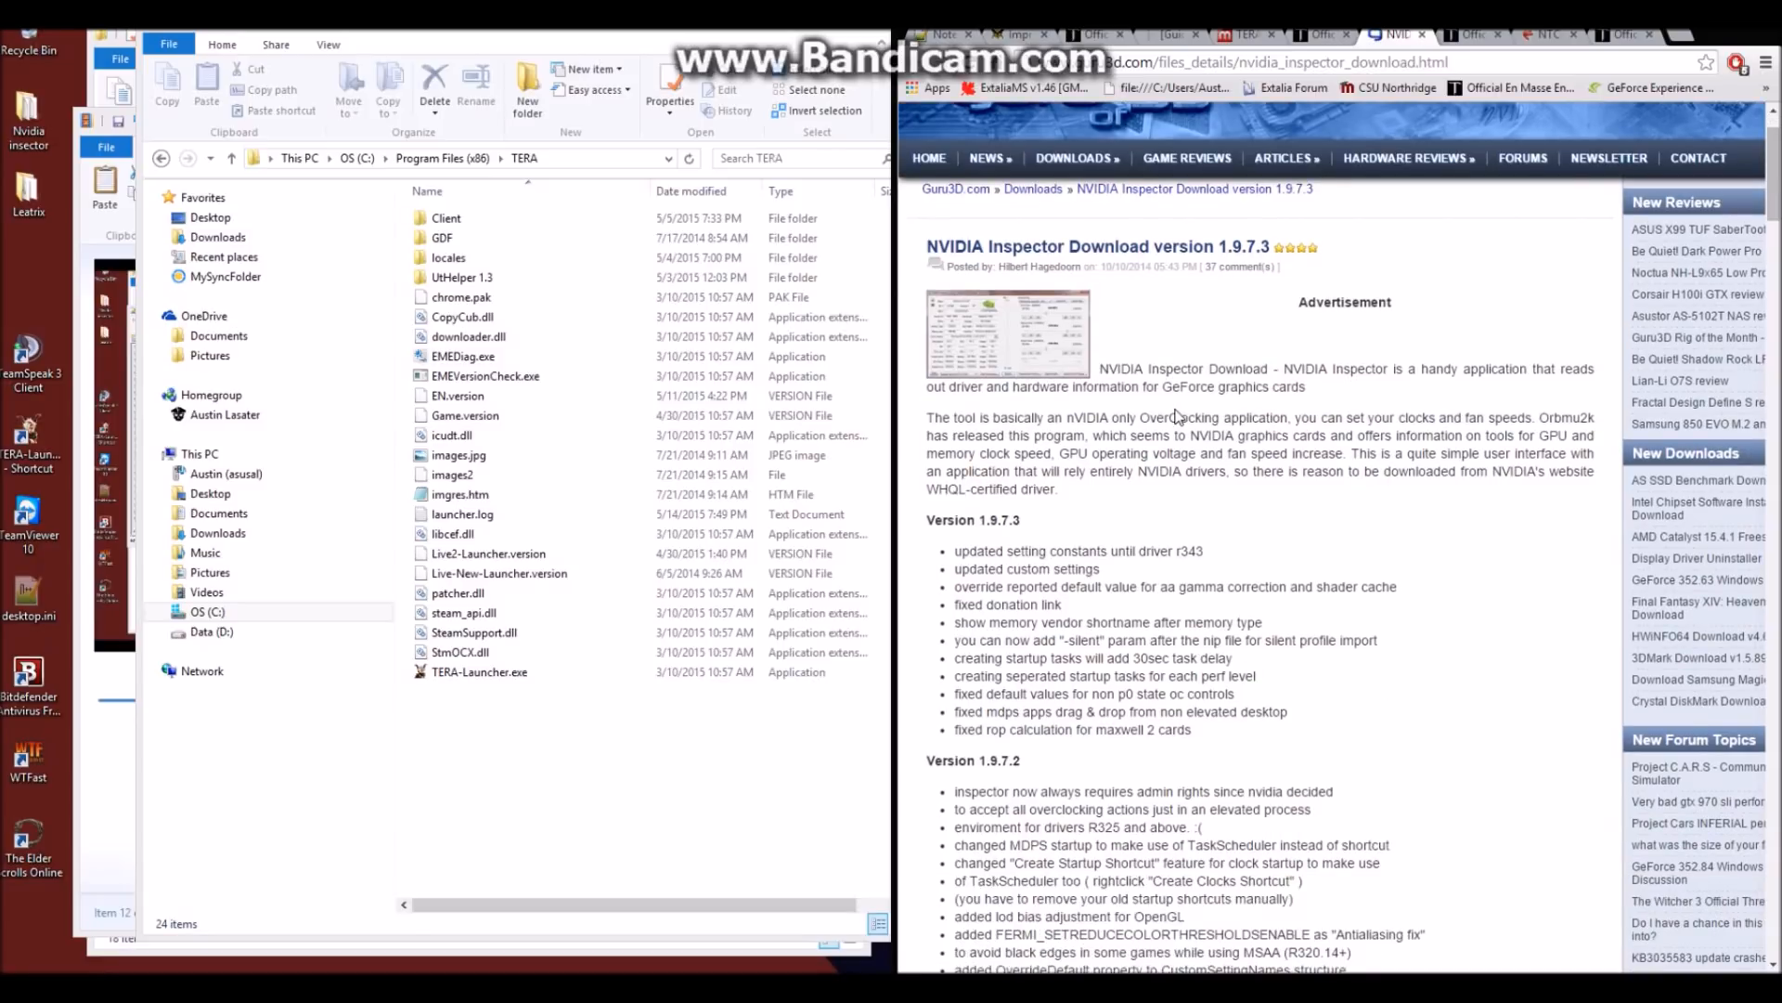
scroll(1125, 553, down, 9)
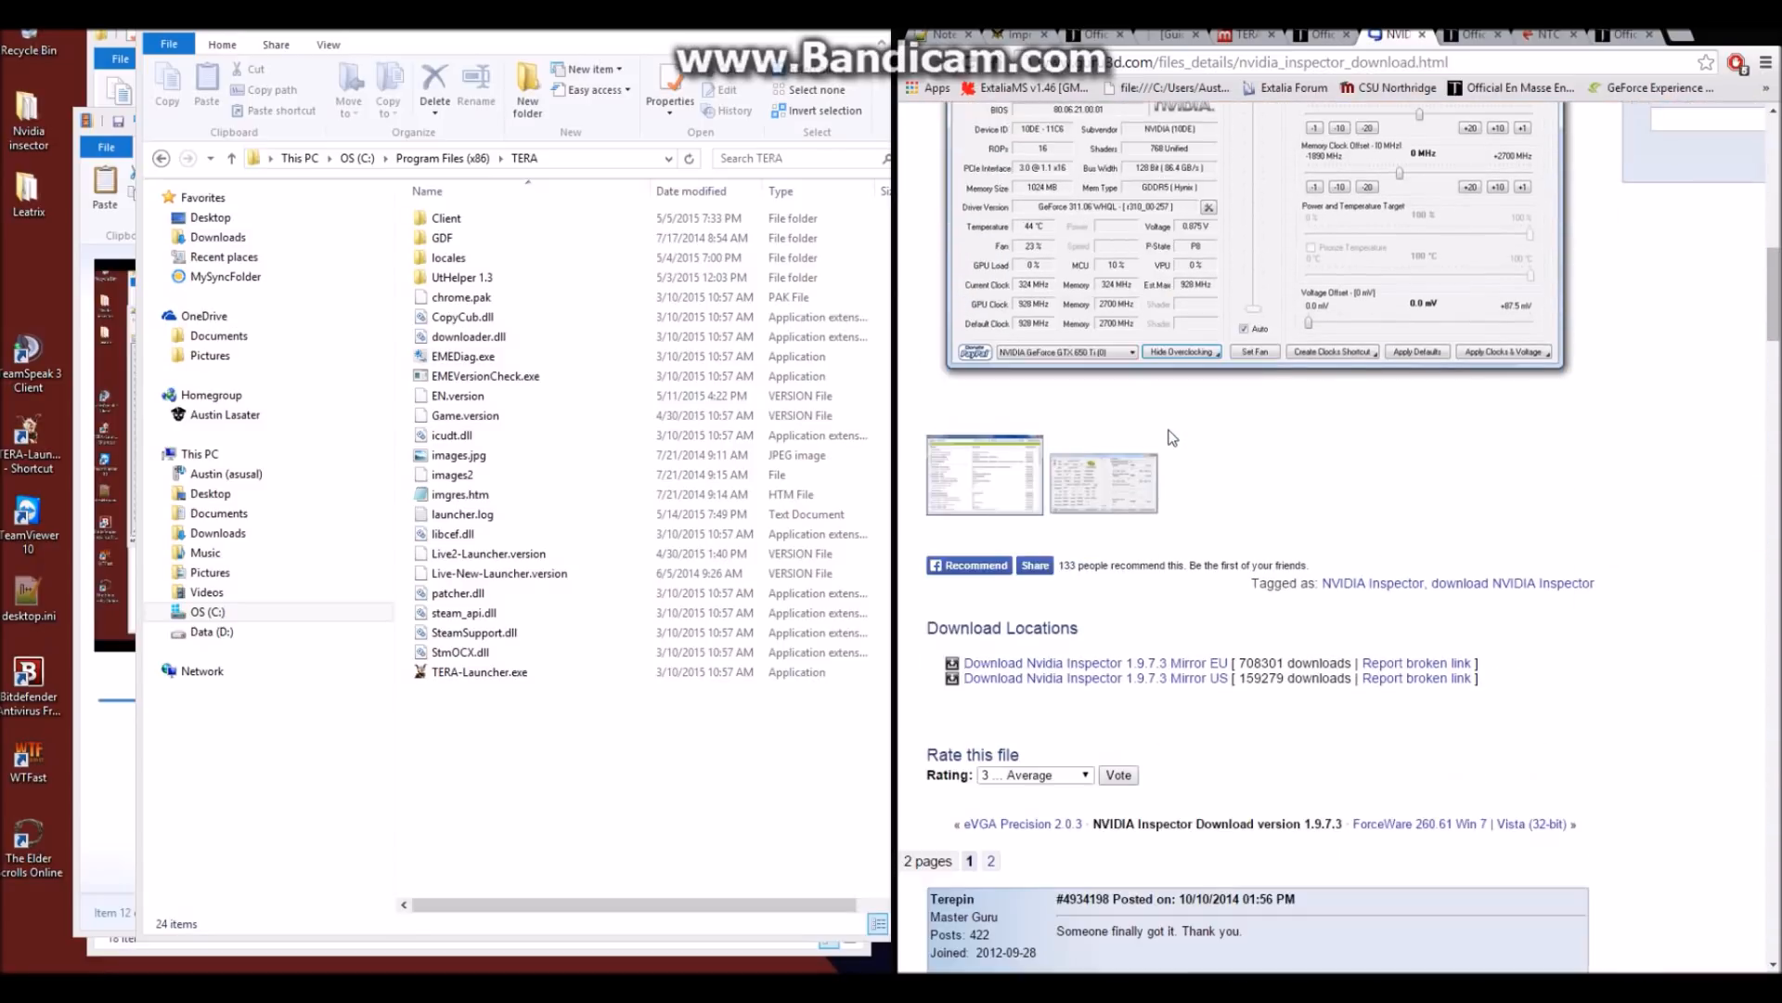
Download Nvidia Inspector 1.9.7.3 from the Guru3D download locations
click(1127, 578)
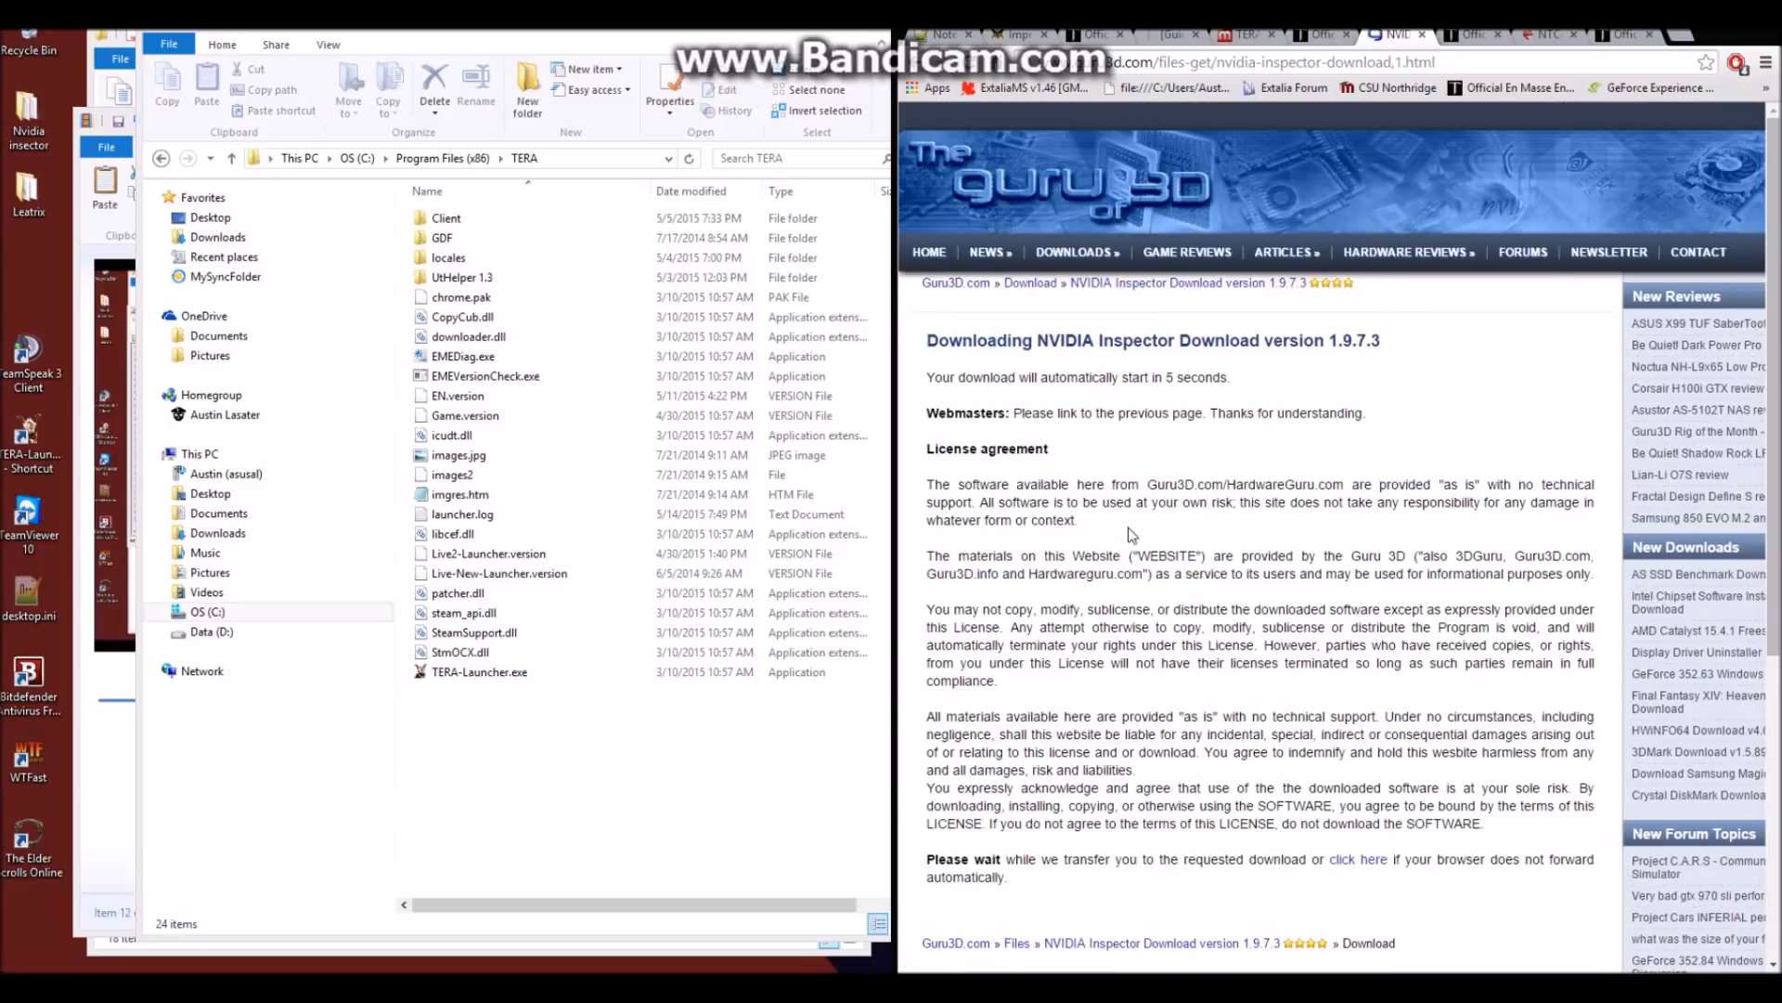
scroll(1130, 553, down, 2)
scroll(1237, 444, up, 2)
scroll(1088, 433, down, 1)
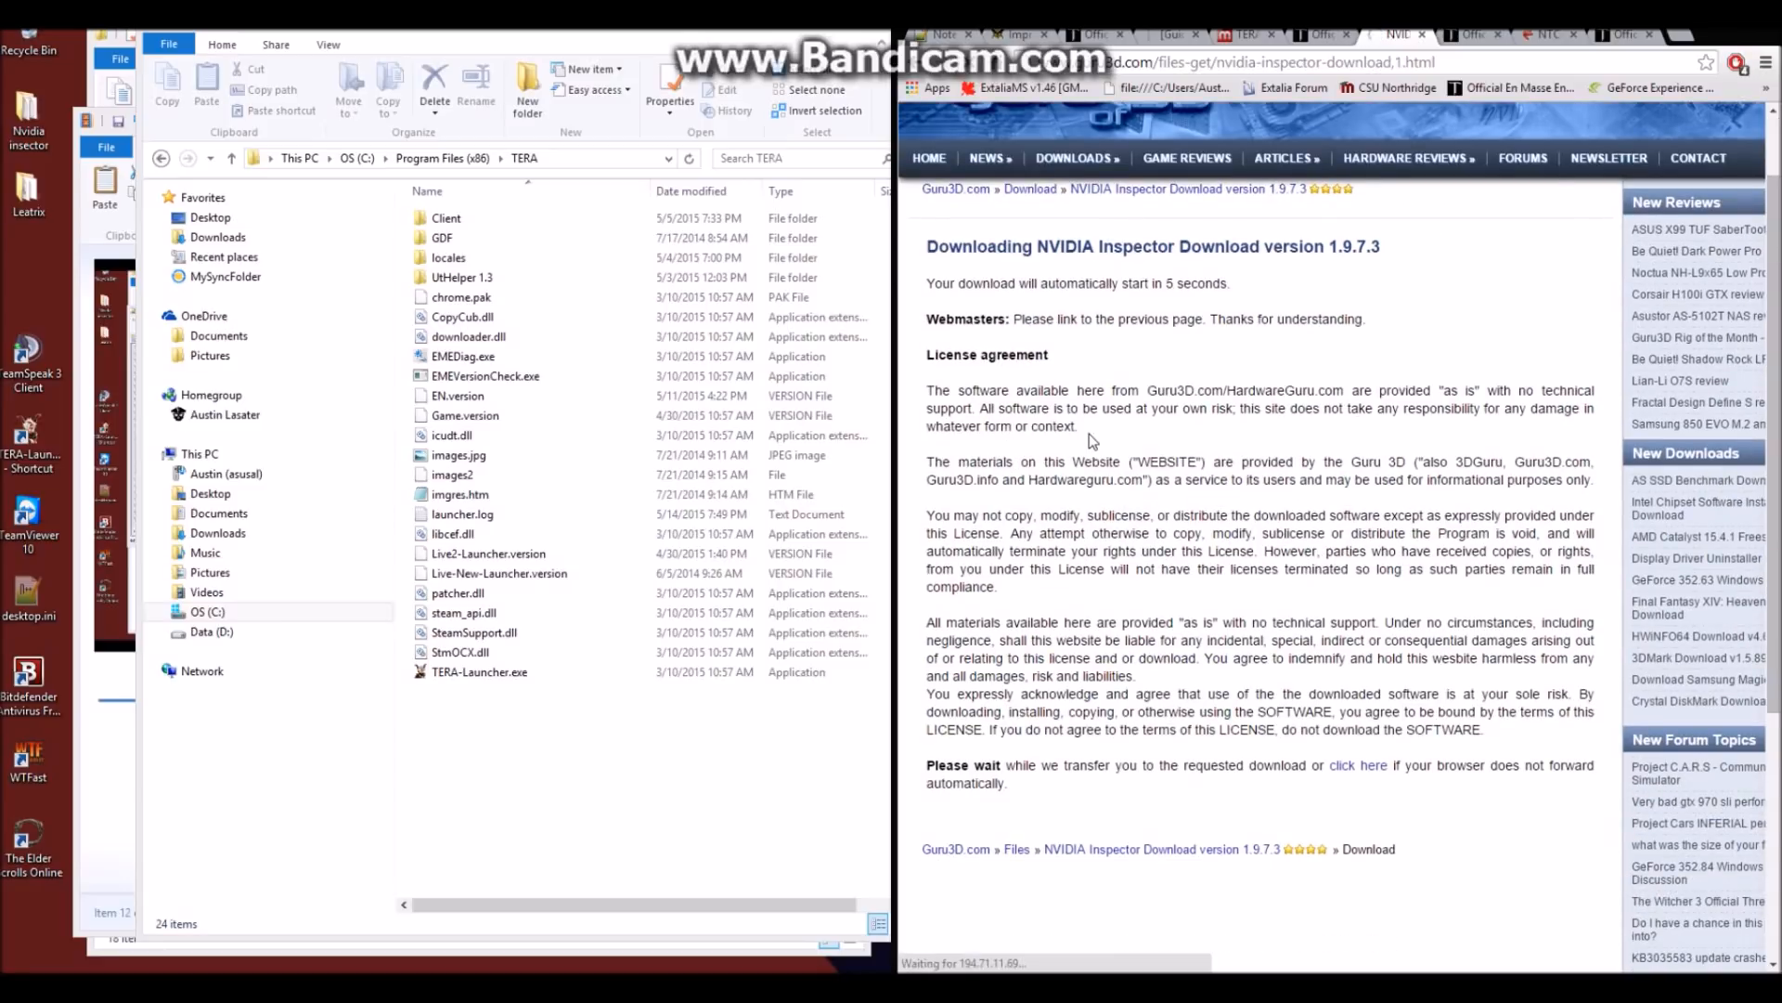
scroll(1125, 558, down, 2)
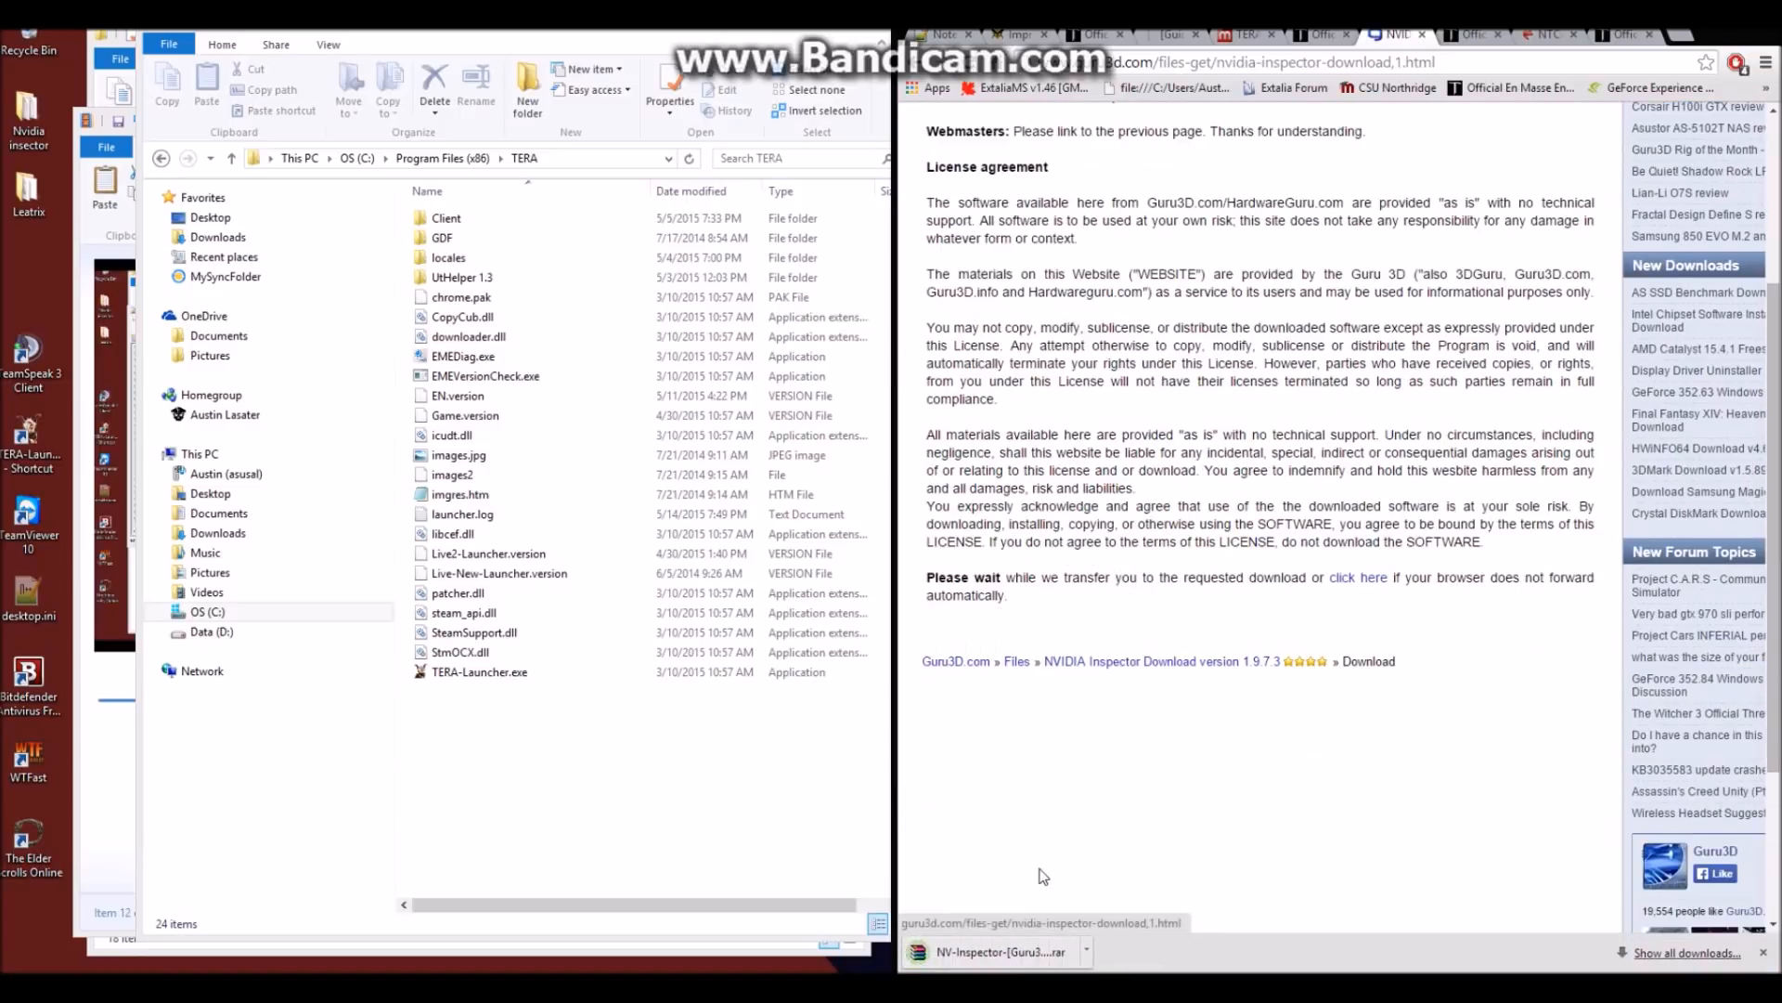
Open the downloaded NV-Inspector archive, dismiss the WinRAR trial notice and show the contents of its Guru3D.com folder with full file names
click(1026, 956)
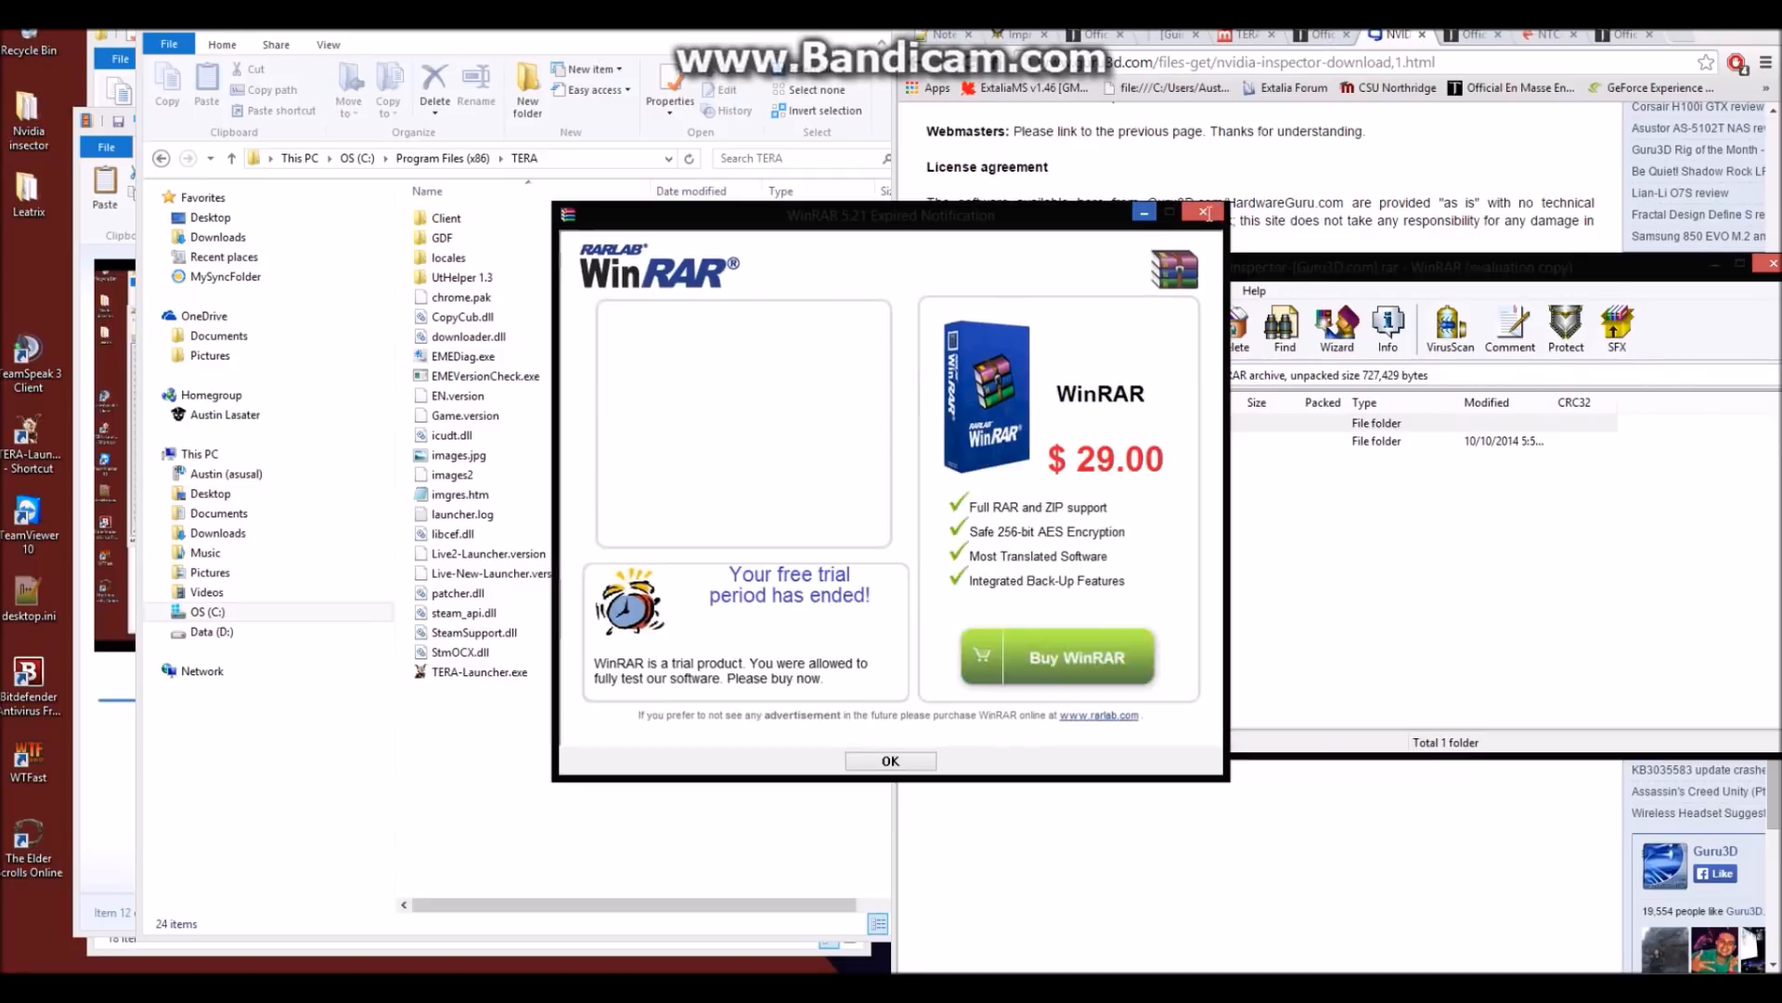
click(1204, 213)
drag(1171, 276, 1015, 161)
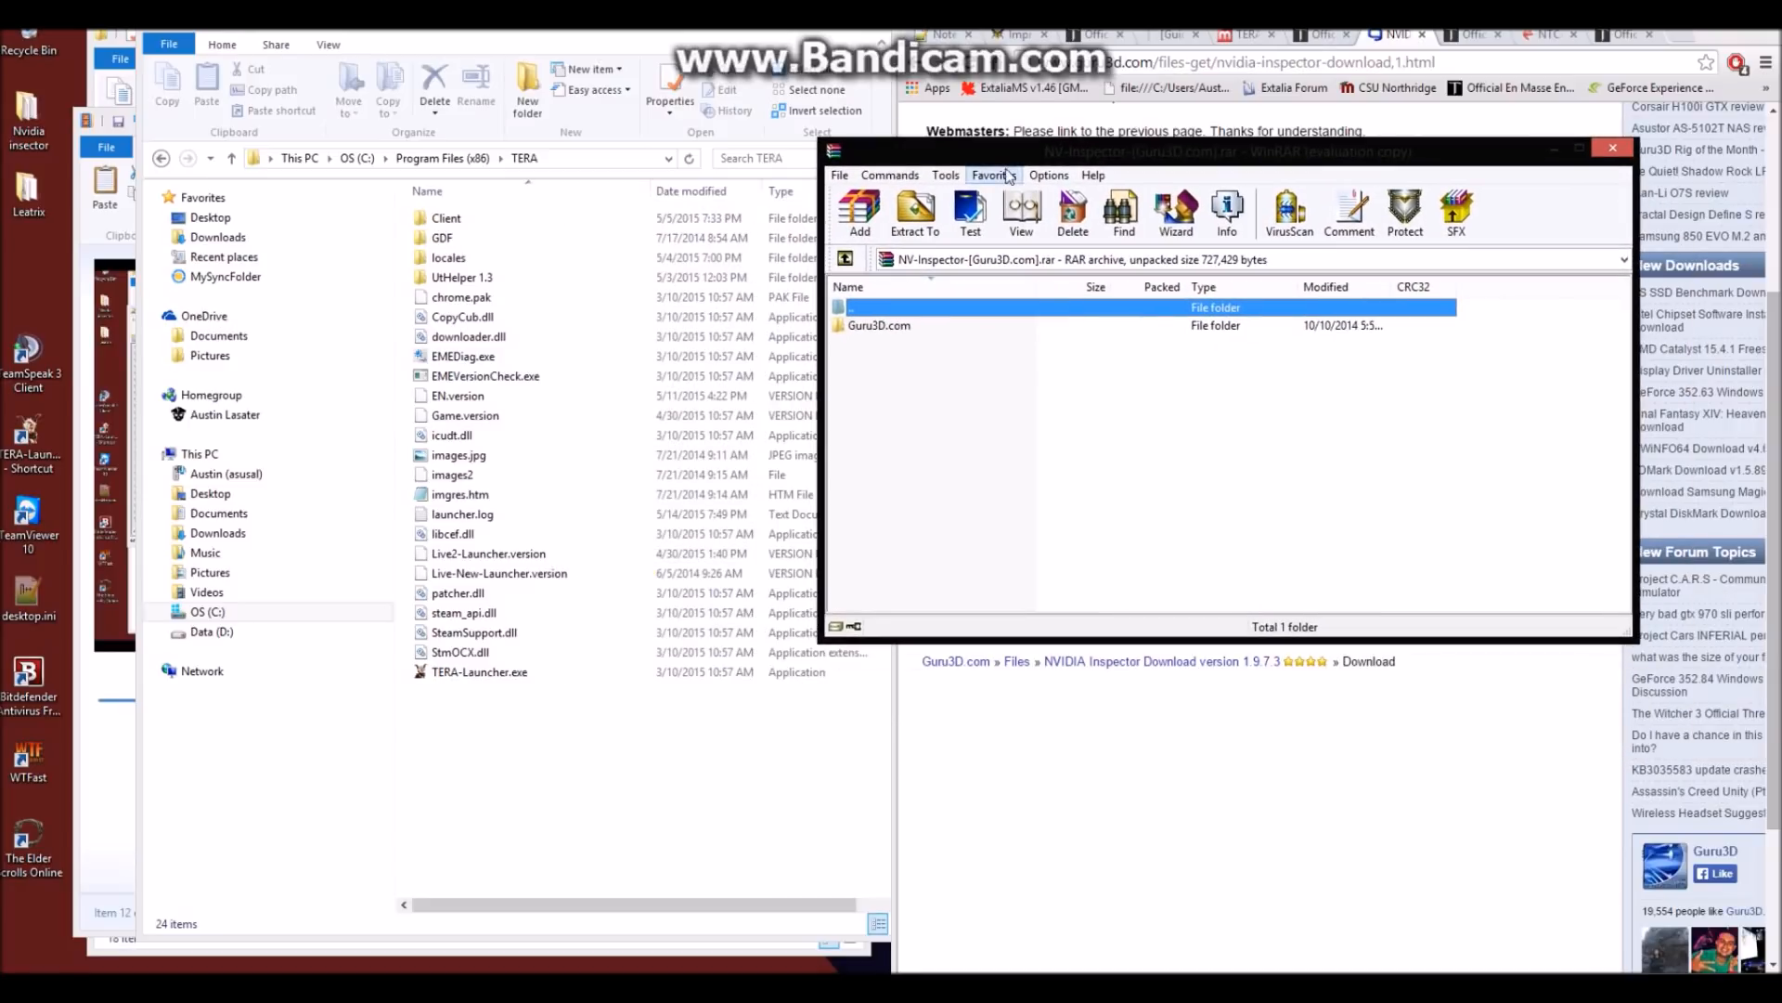
double_click(876, 327)
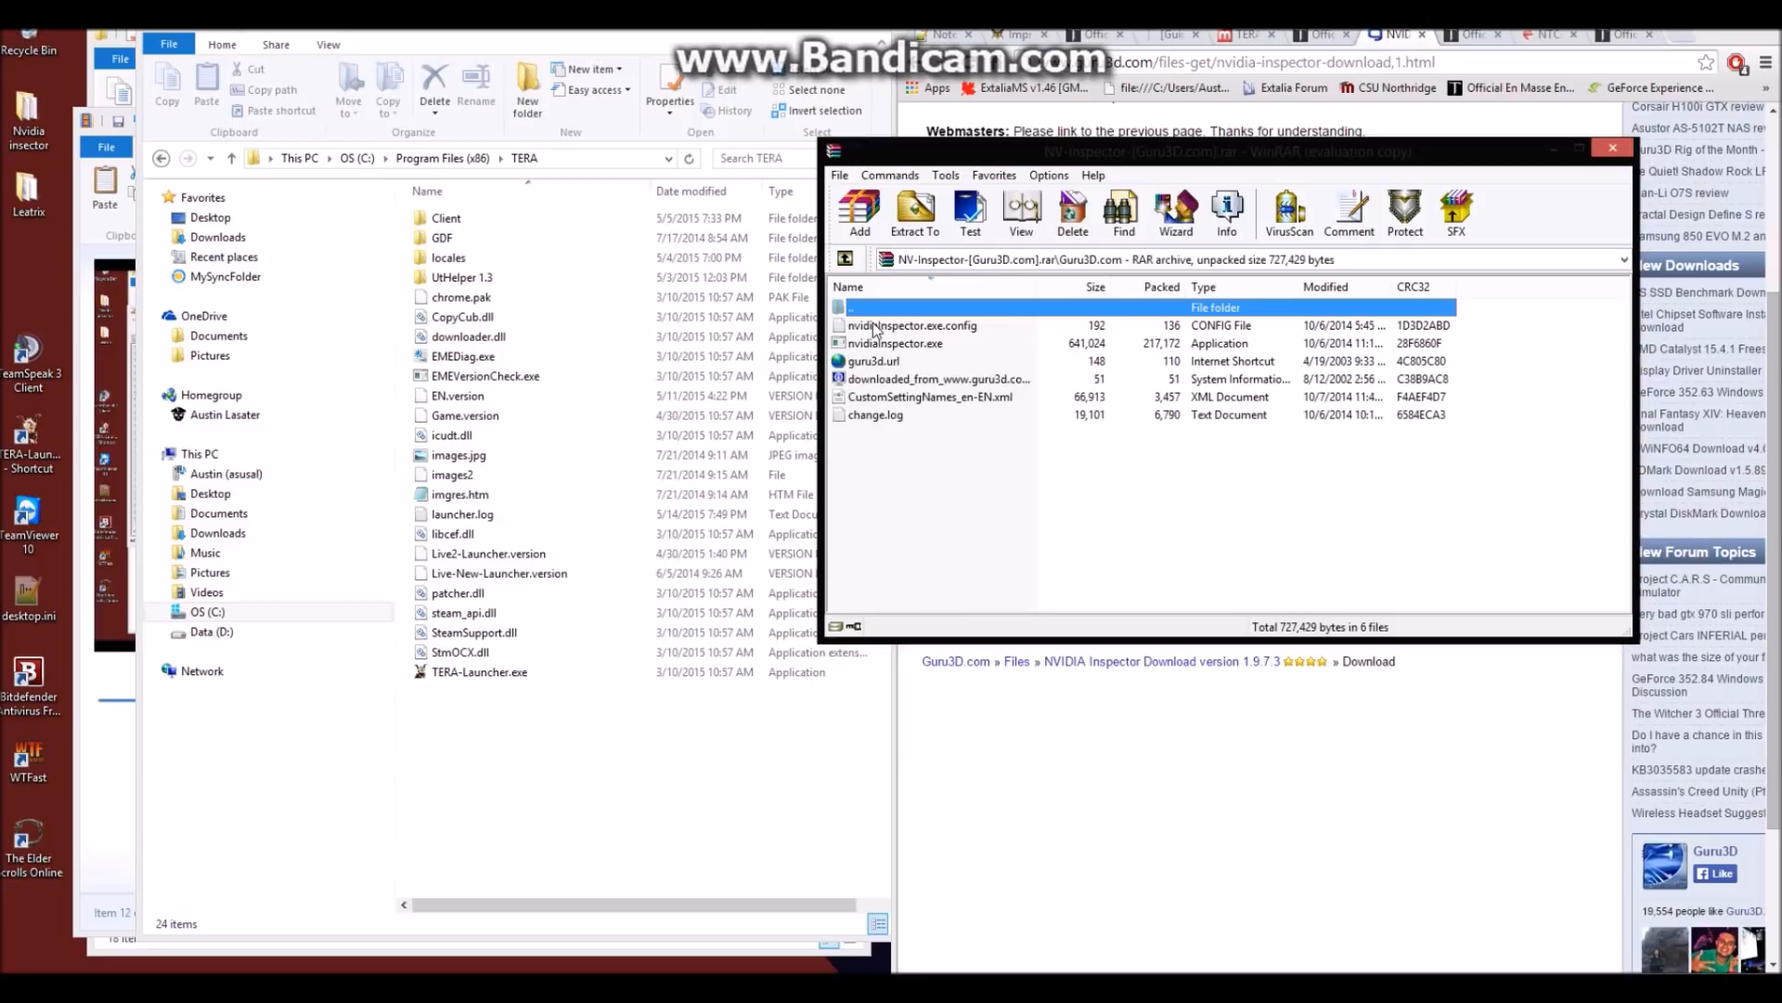
click(924, 455)
mouse_move(924, 455)
mouse_down()
mouse_move(905, 327)
mouse_move(945, 450)
mouse_up()
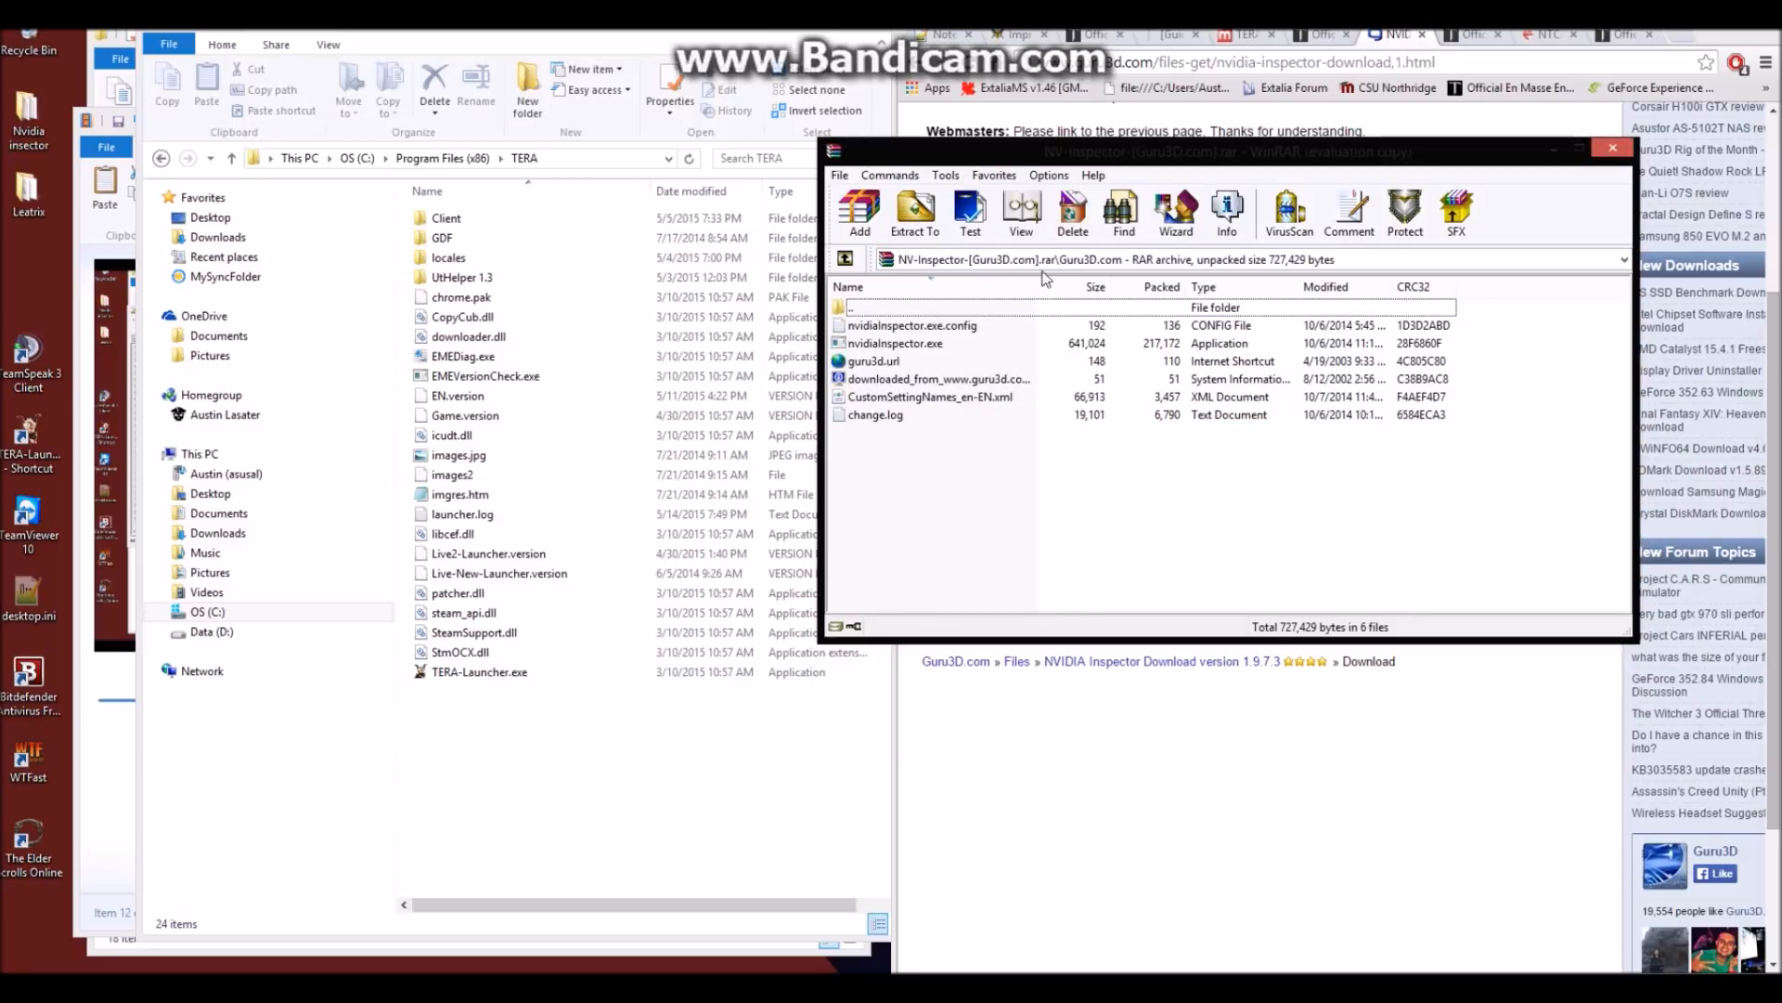
drag(1037, 287, 1197, 287)
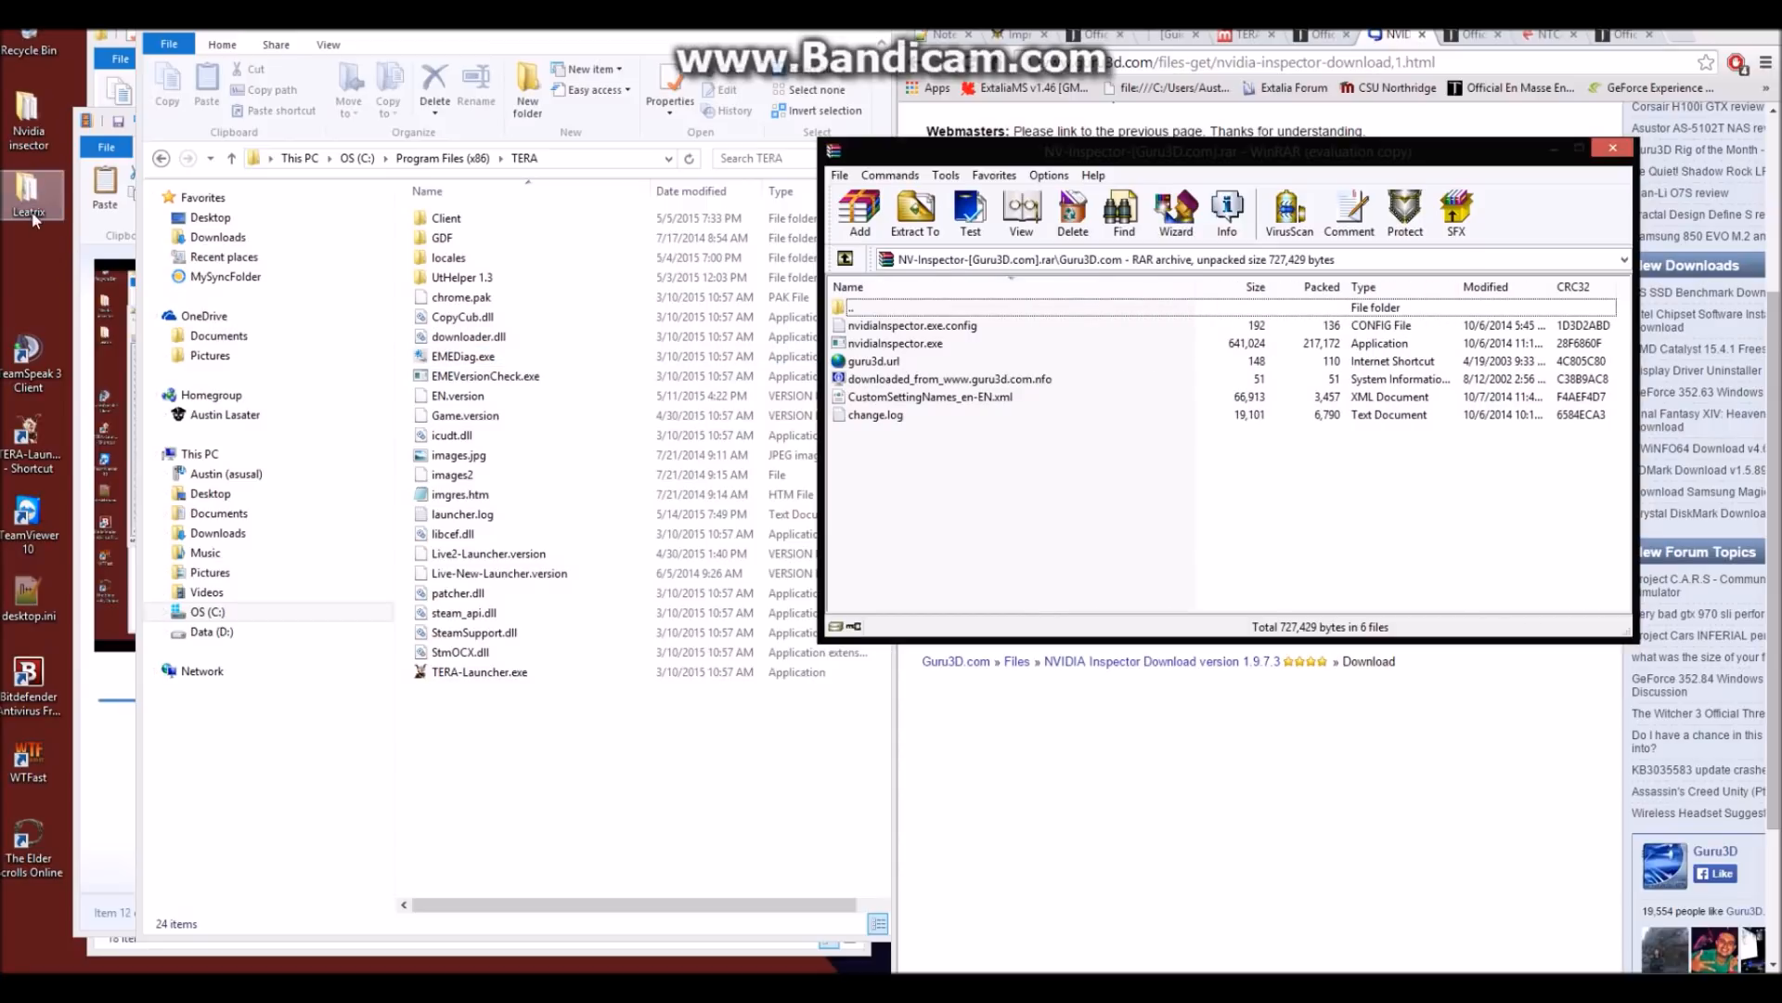
Open the desktop's Nvidia insector folder and arrange it side by side with the archive window
double_click(37, 125)
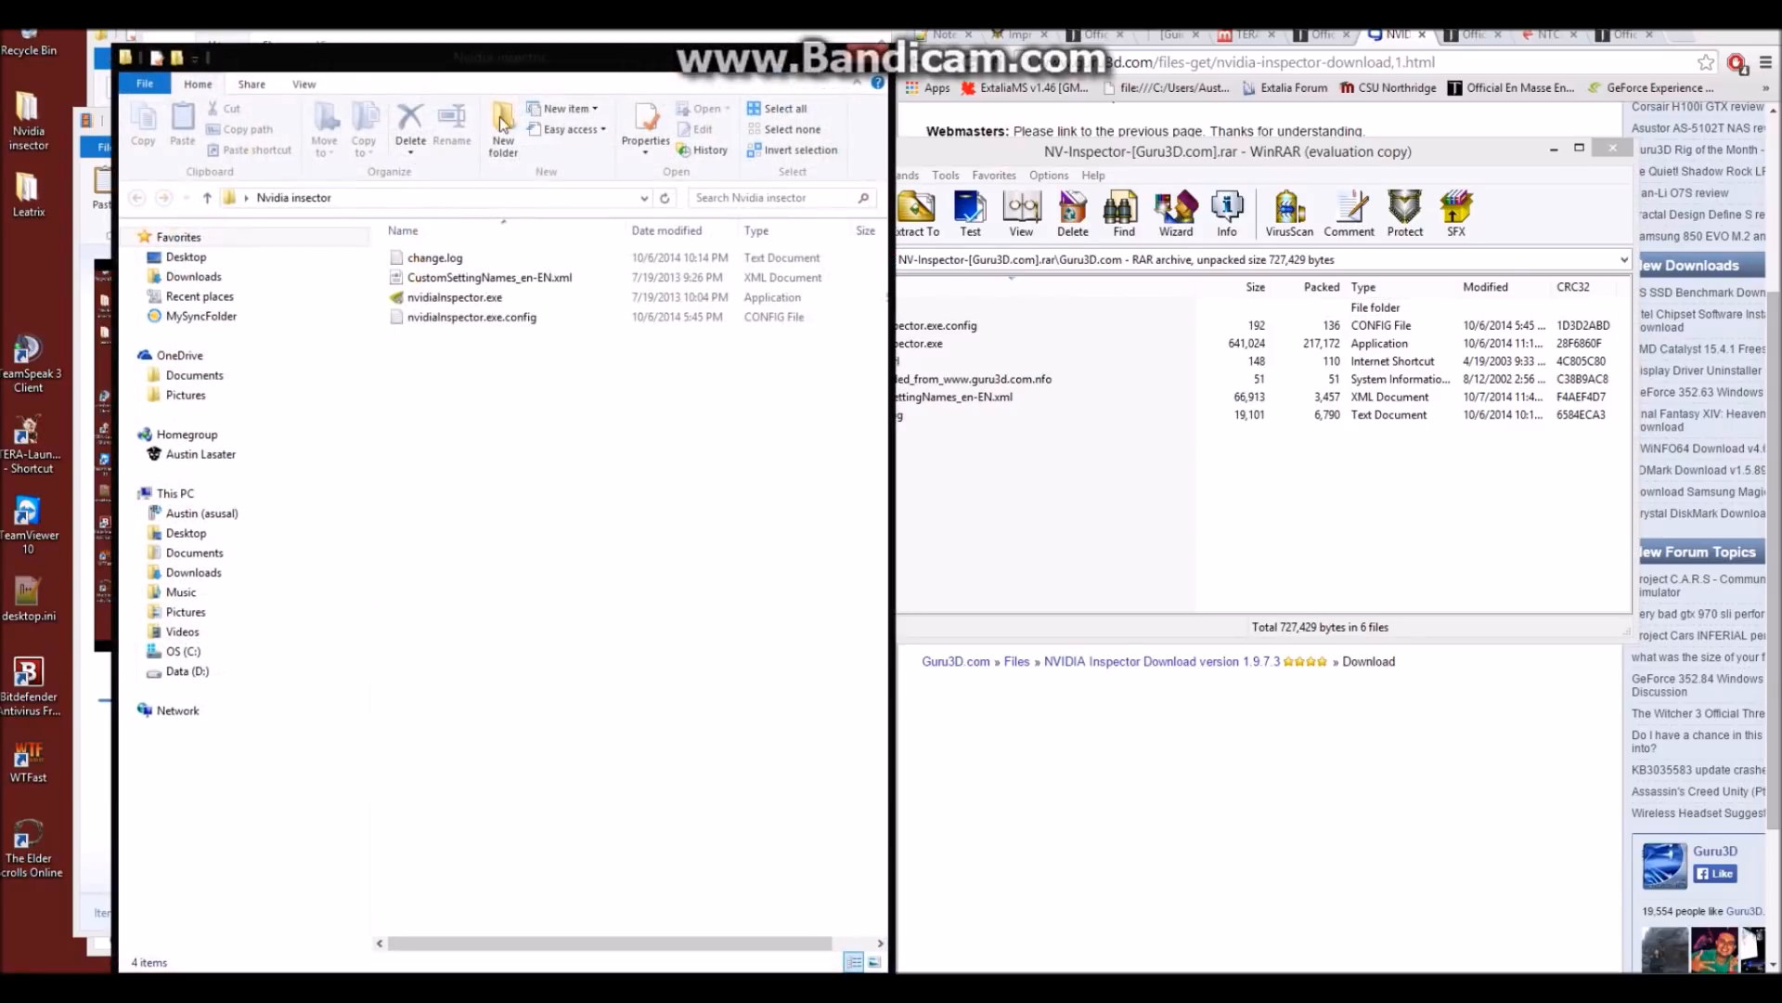
drag(510, 79, 473, 71)
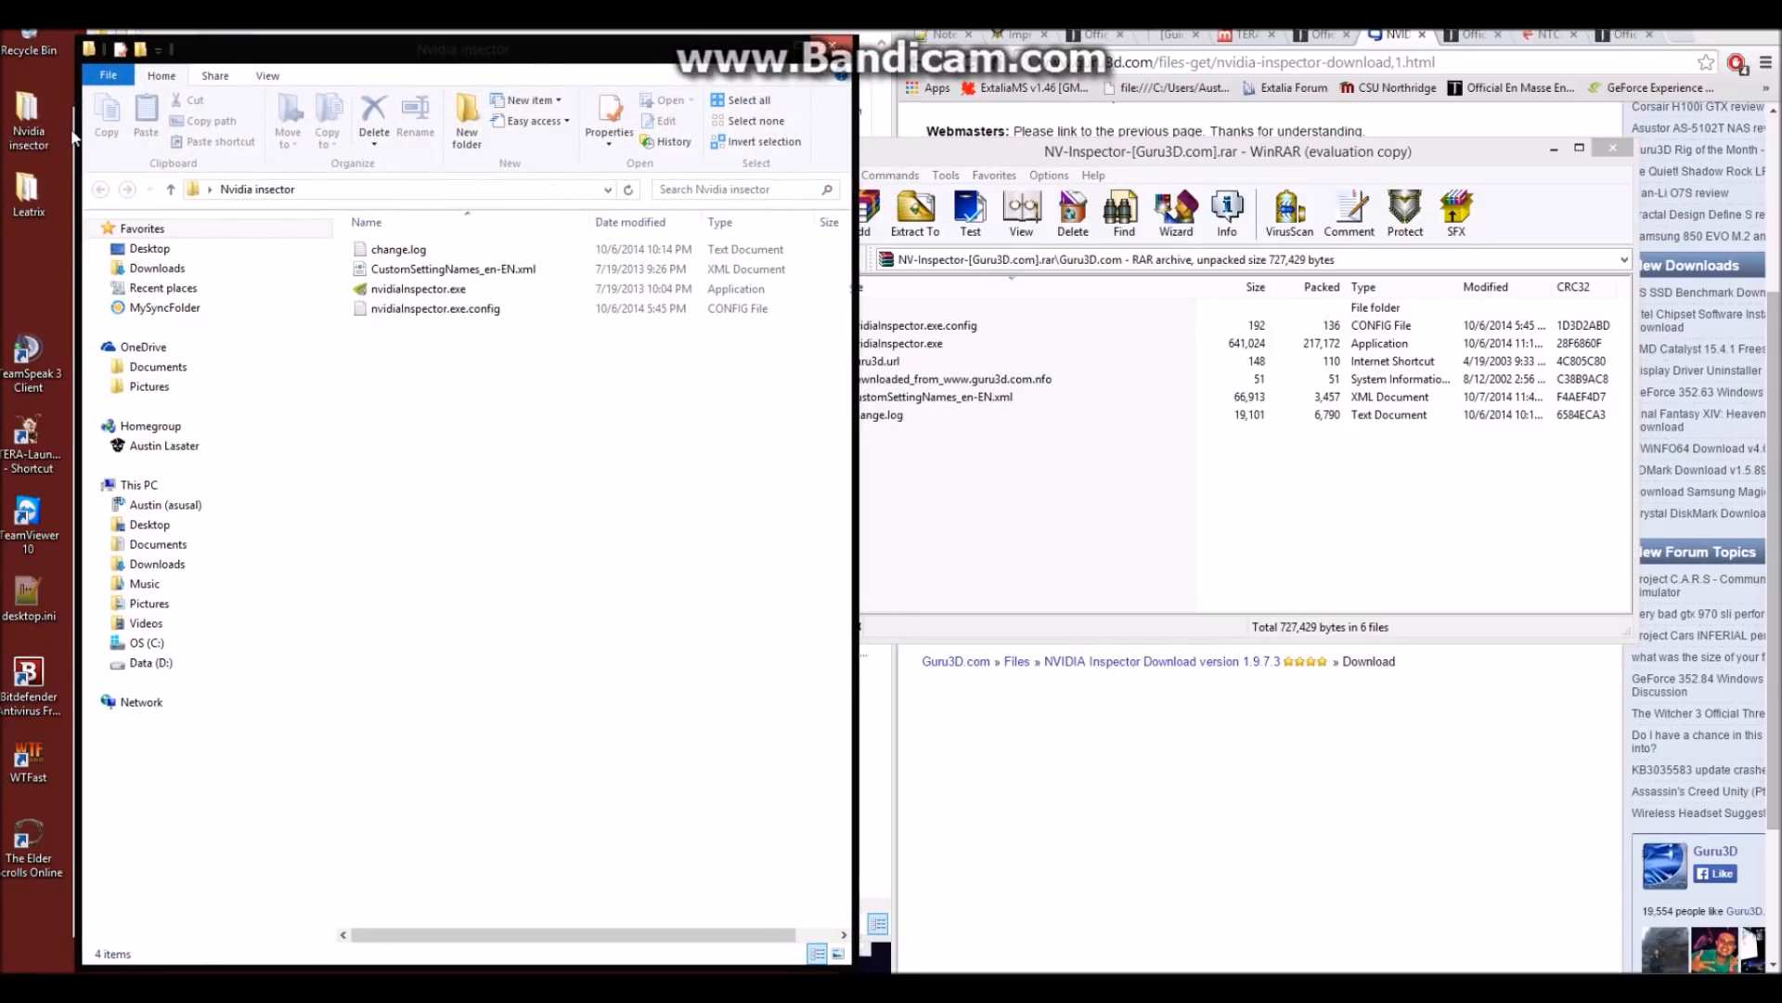
click(977, 160)
drag(977, 160, 1062, 121)
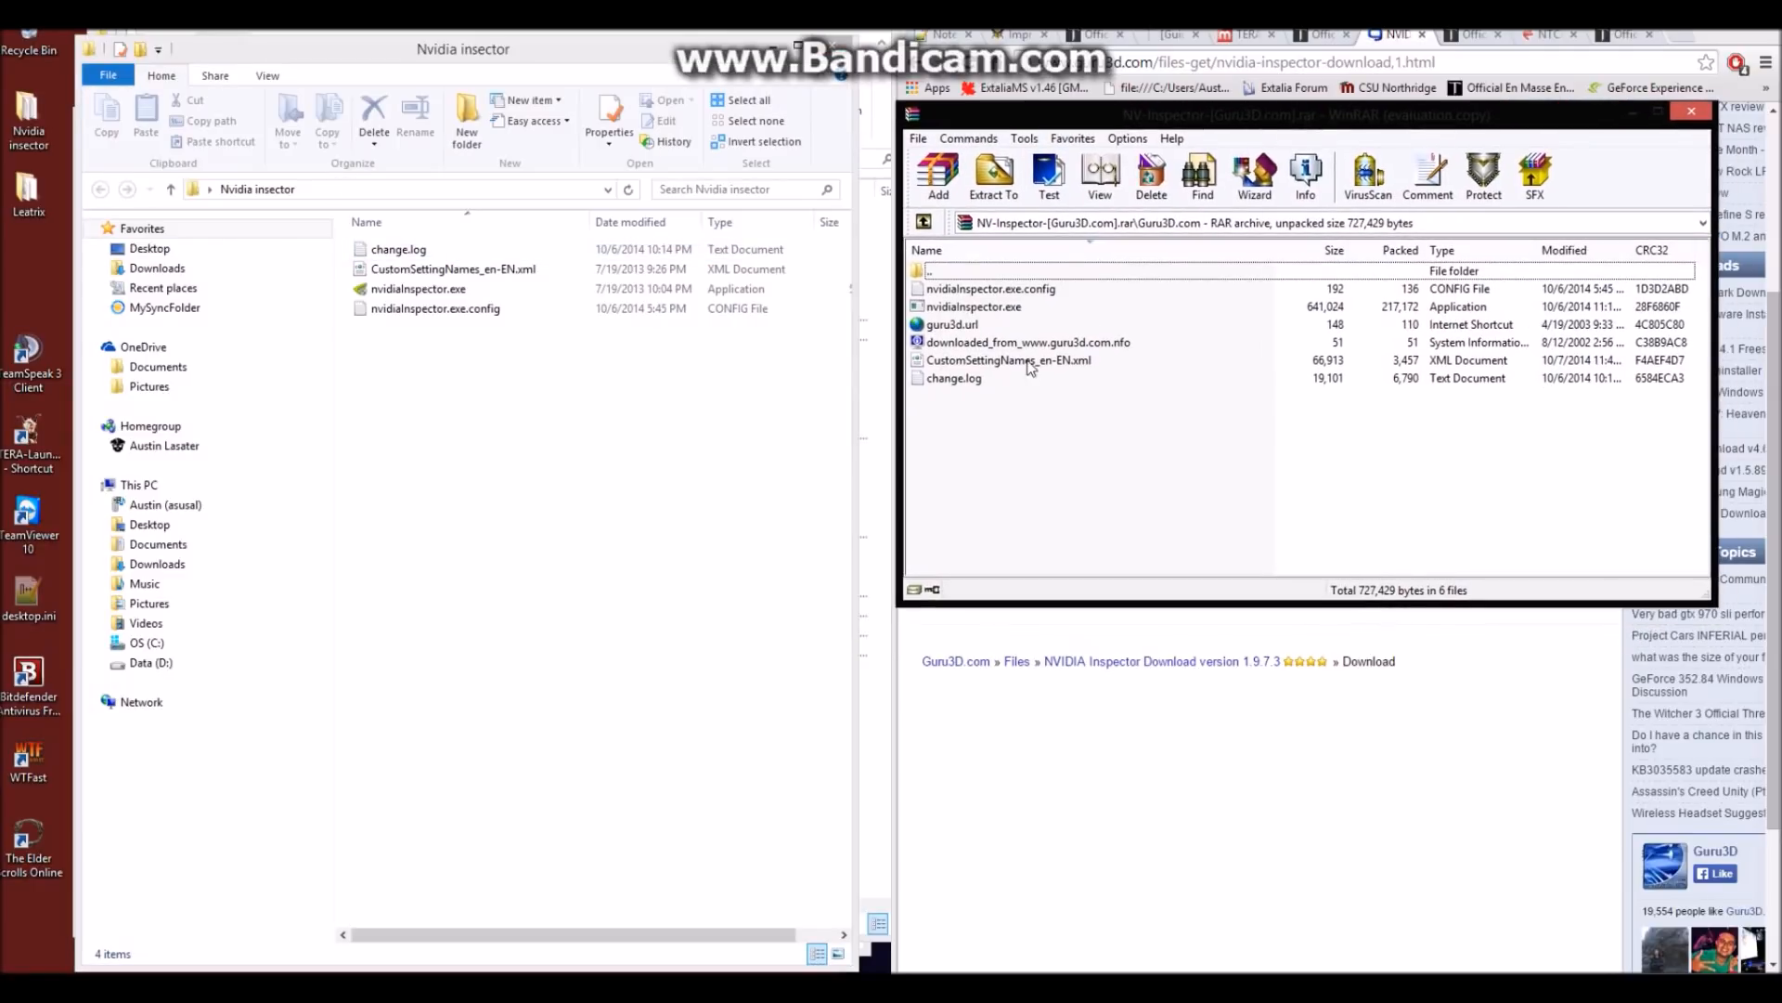
Select CustomSettingNames_en-EN.xml, change.log, nvidiaInspector.exe and nvidiaInspector.exe.config together in the archive
drag(962, 423, 954, 293)
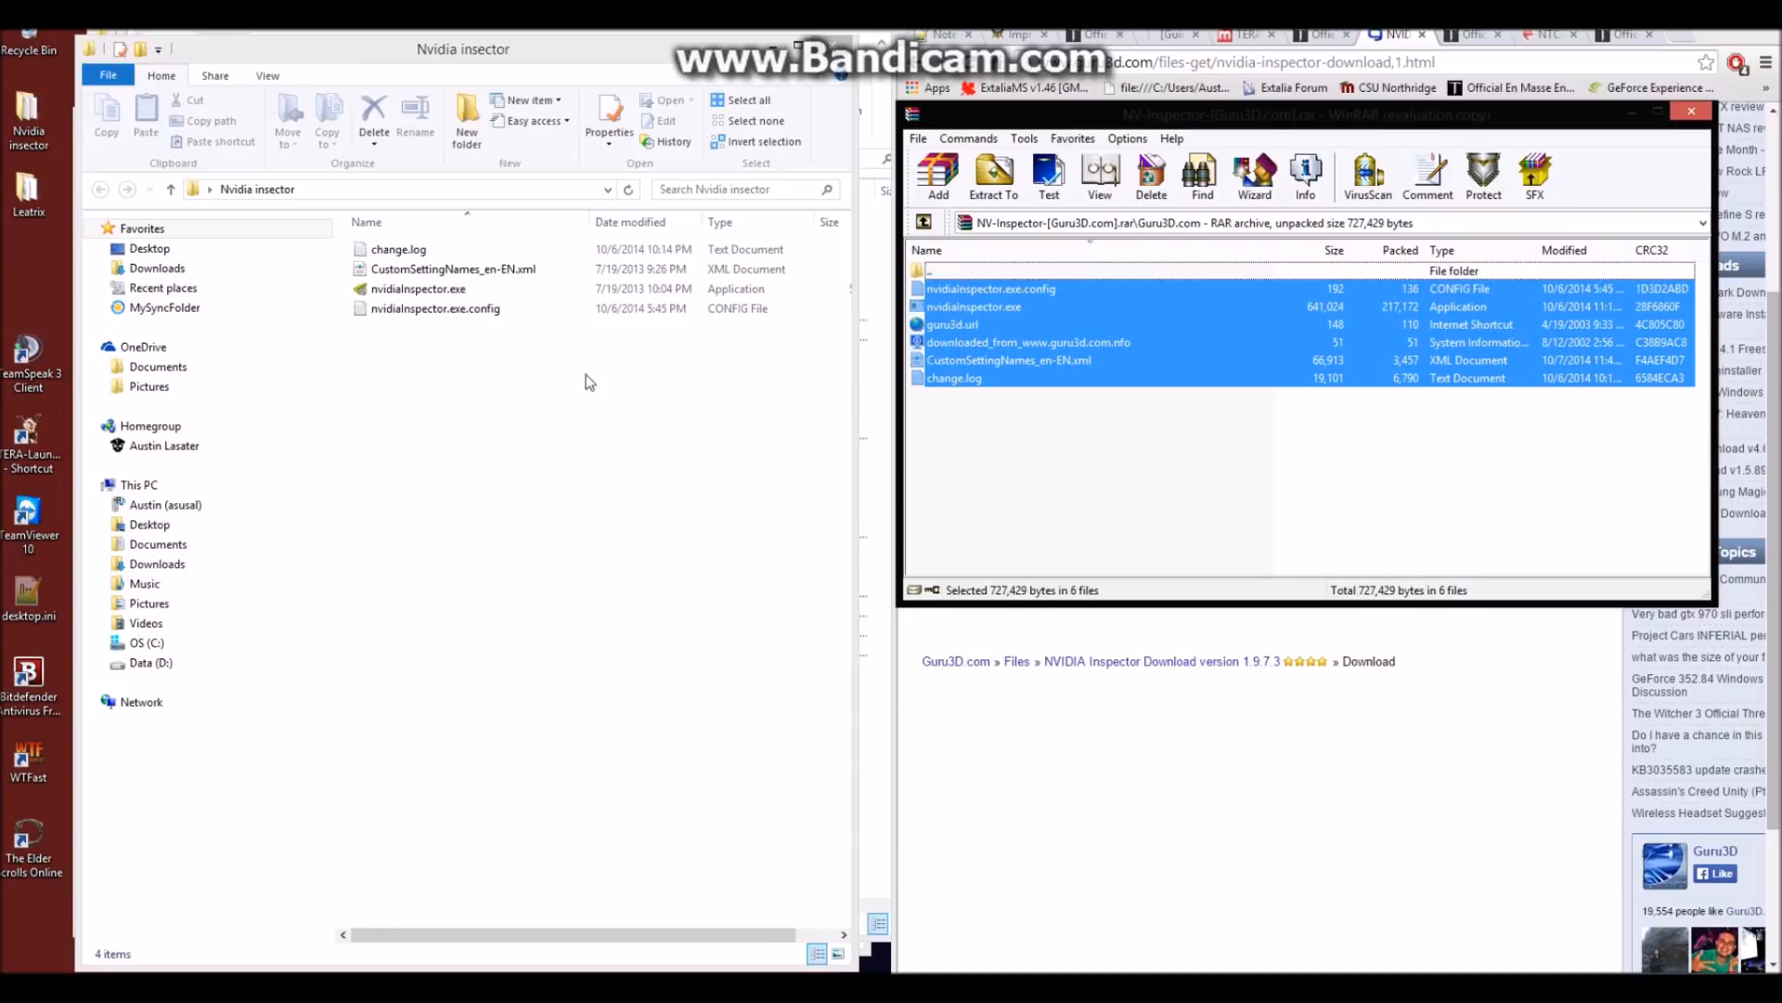
click(1038, 484)
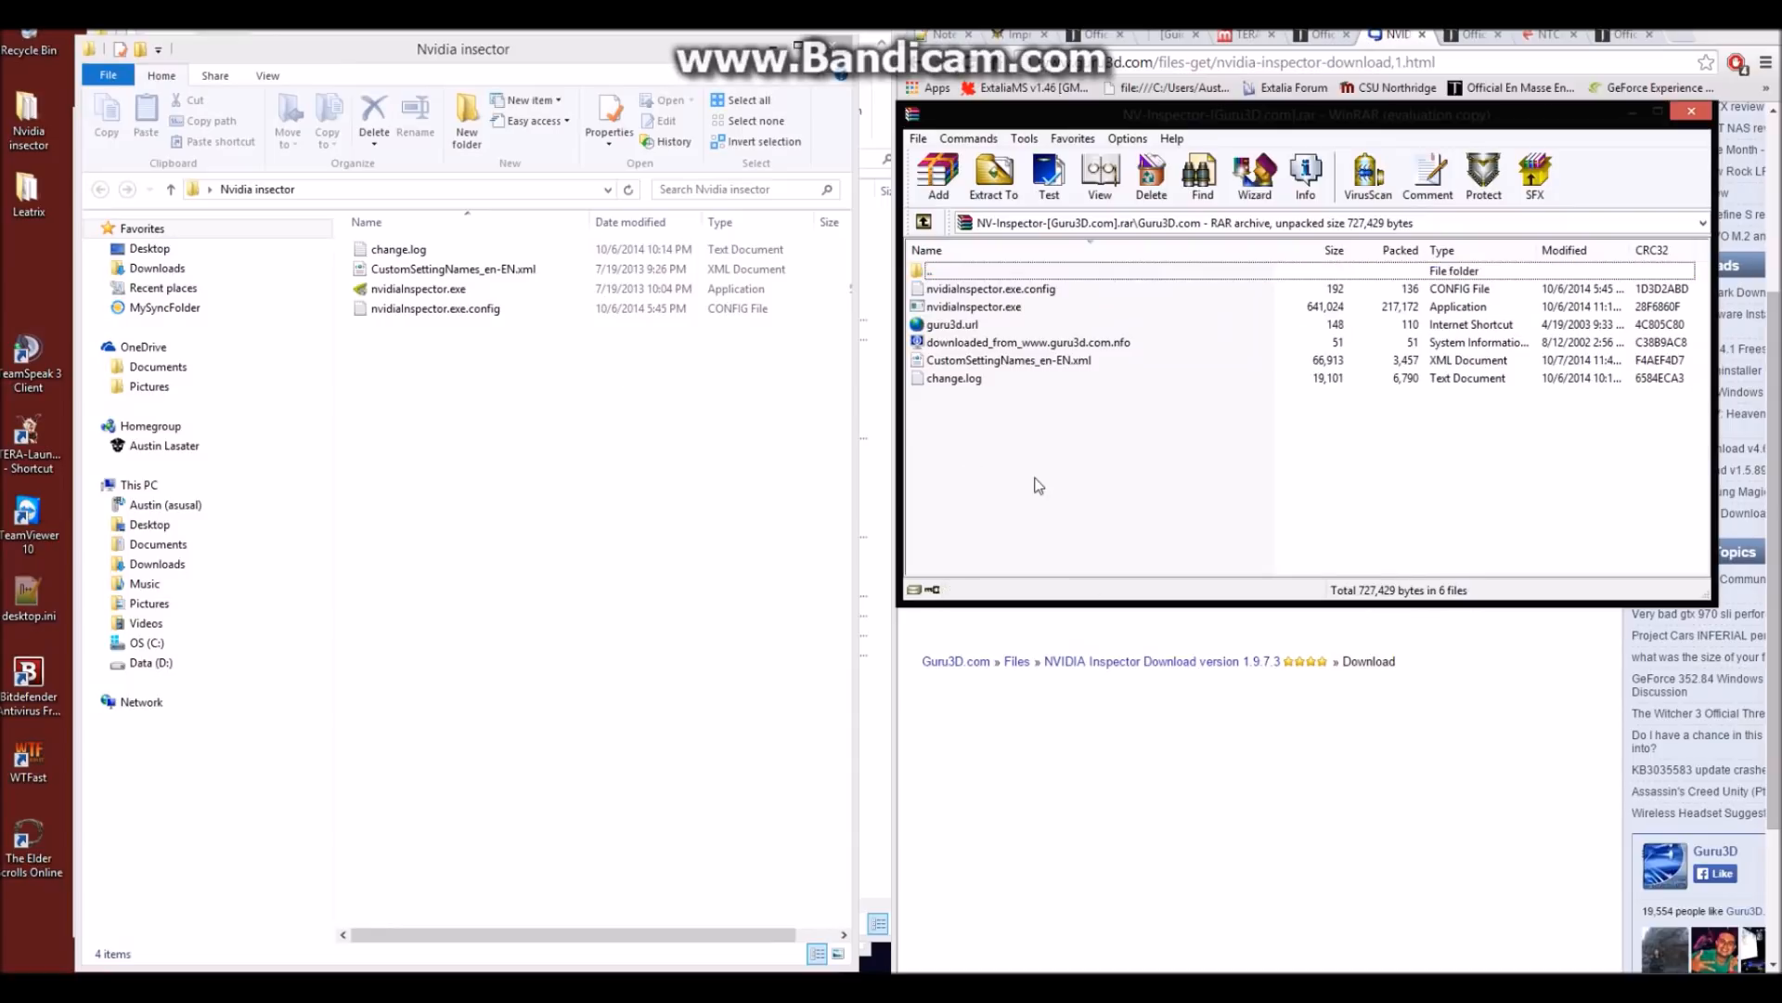
click(958, 325)
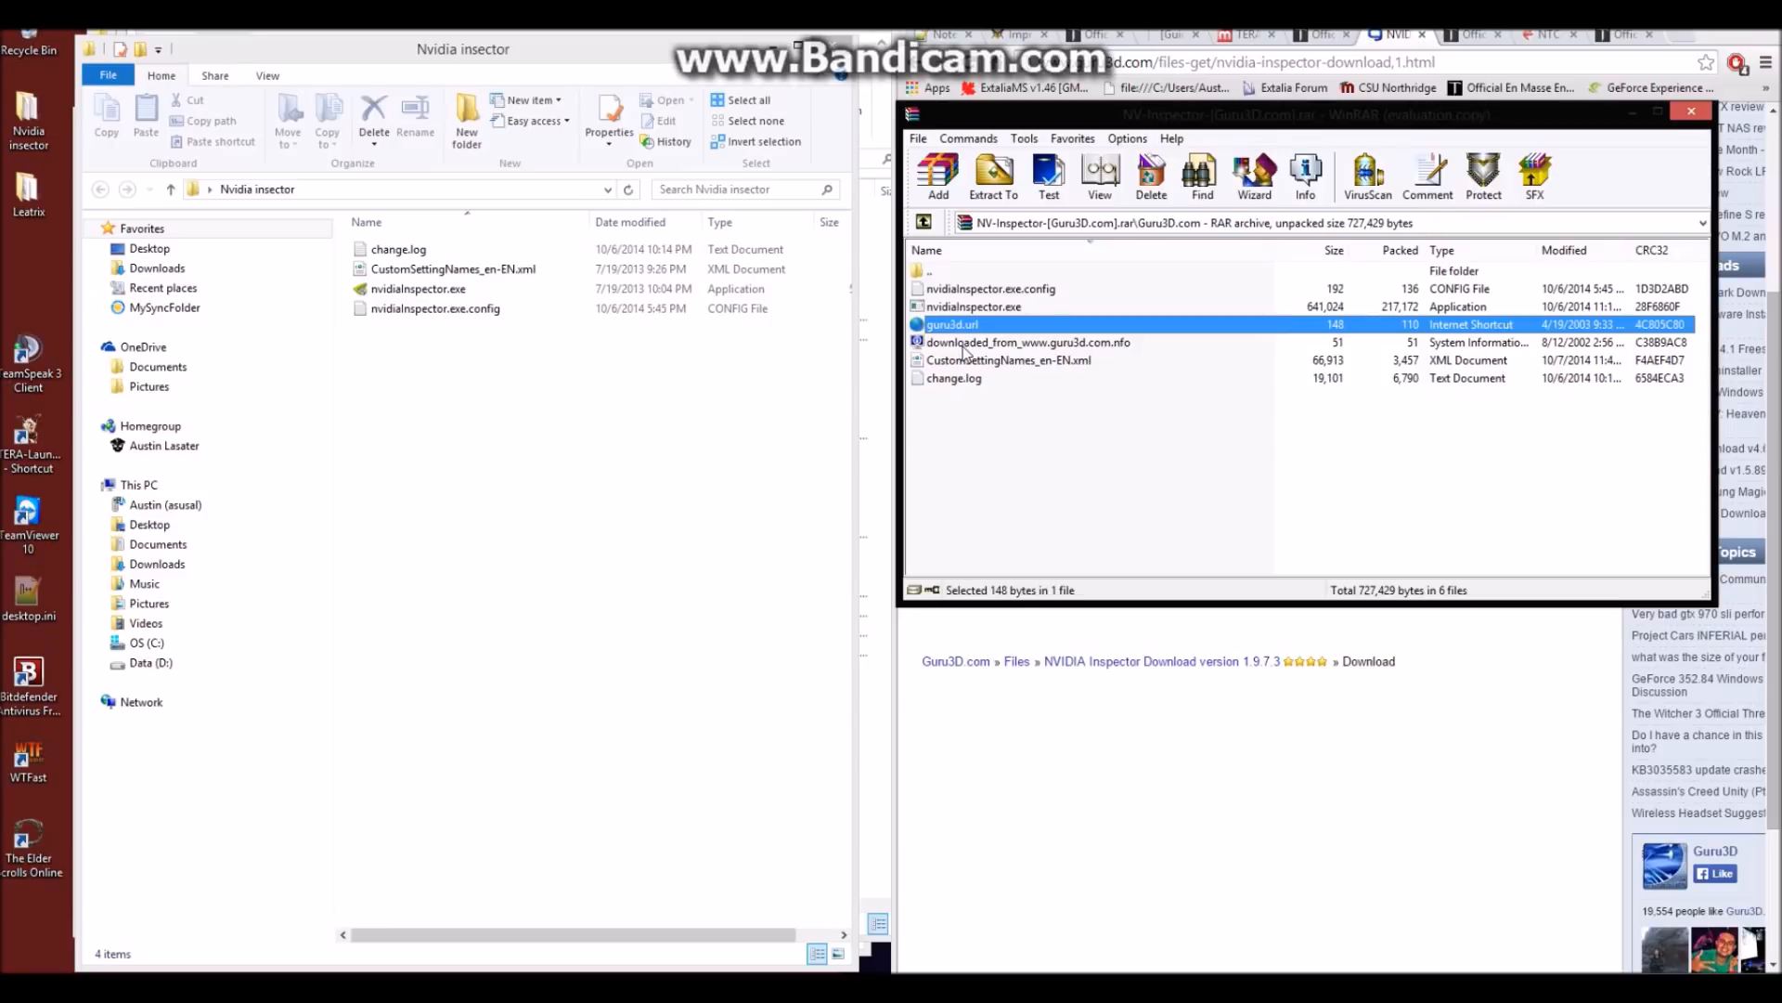
click(966, 346)
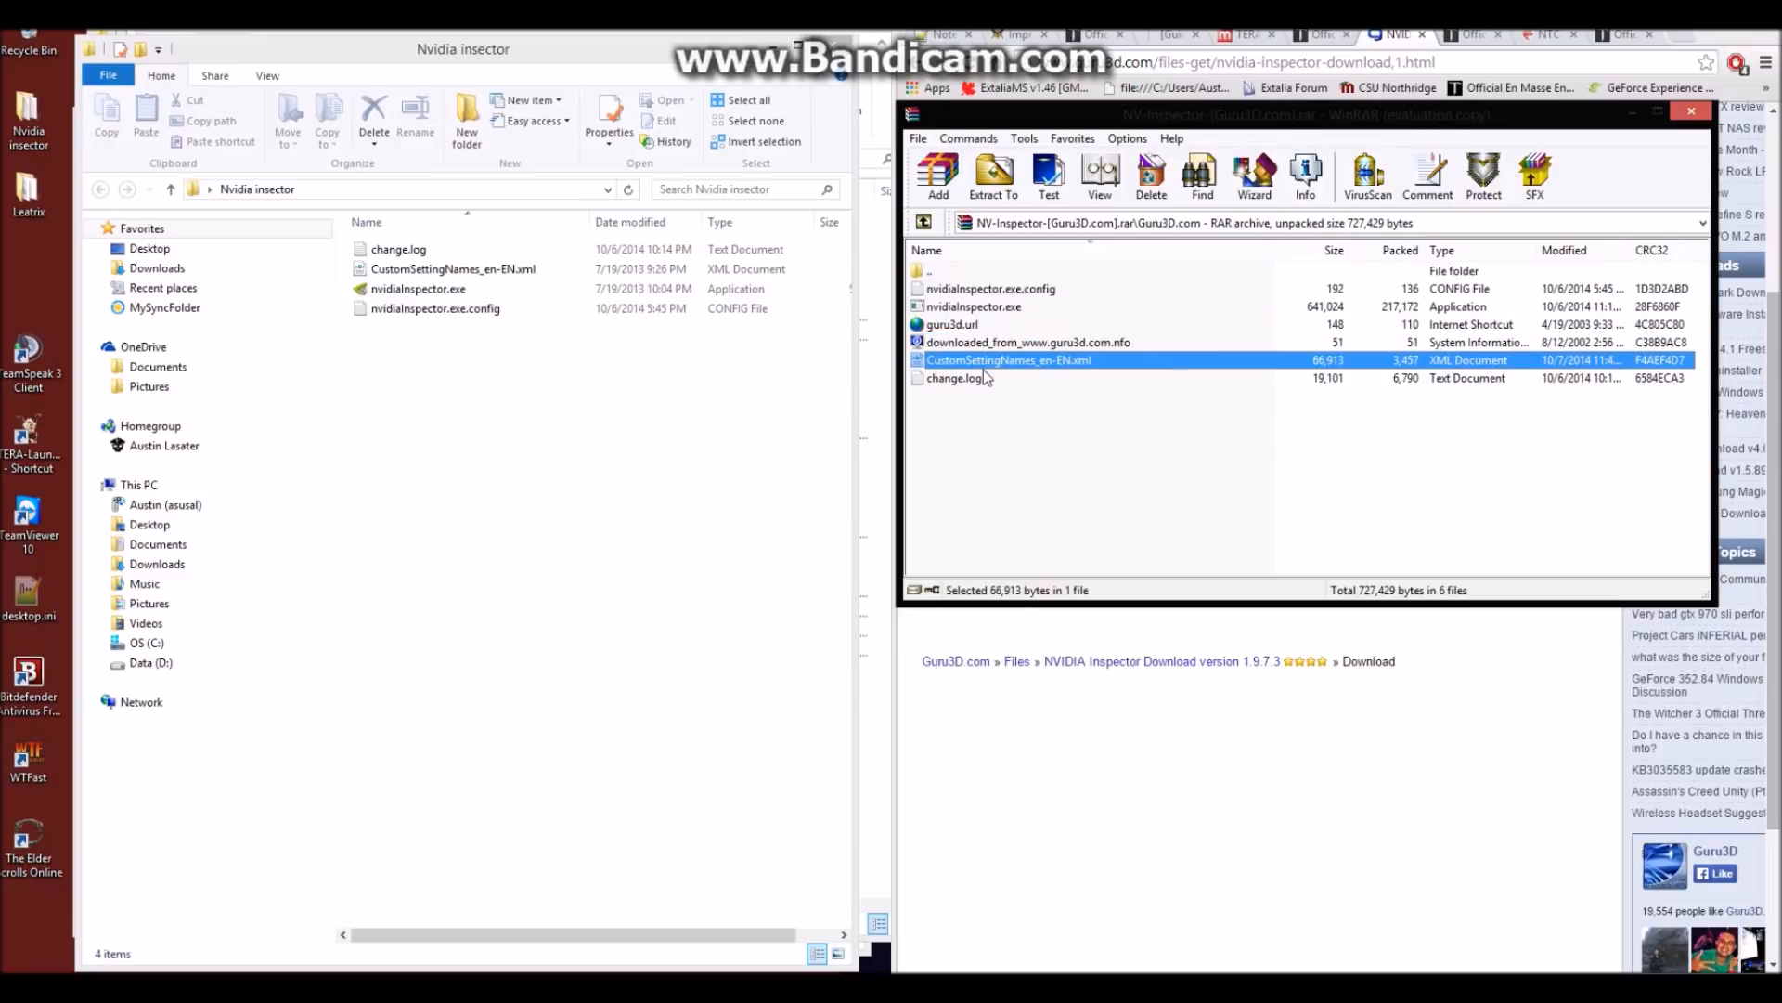
ctrl+click(960, 378)
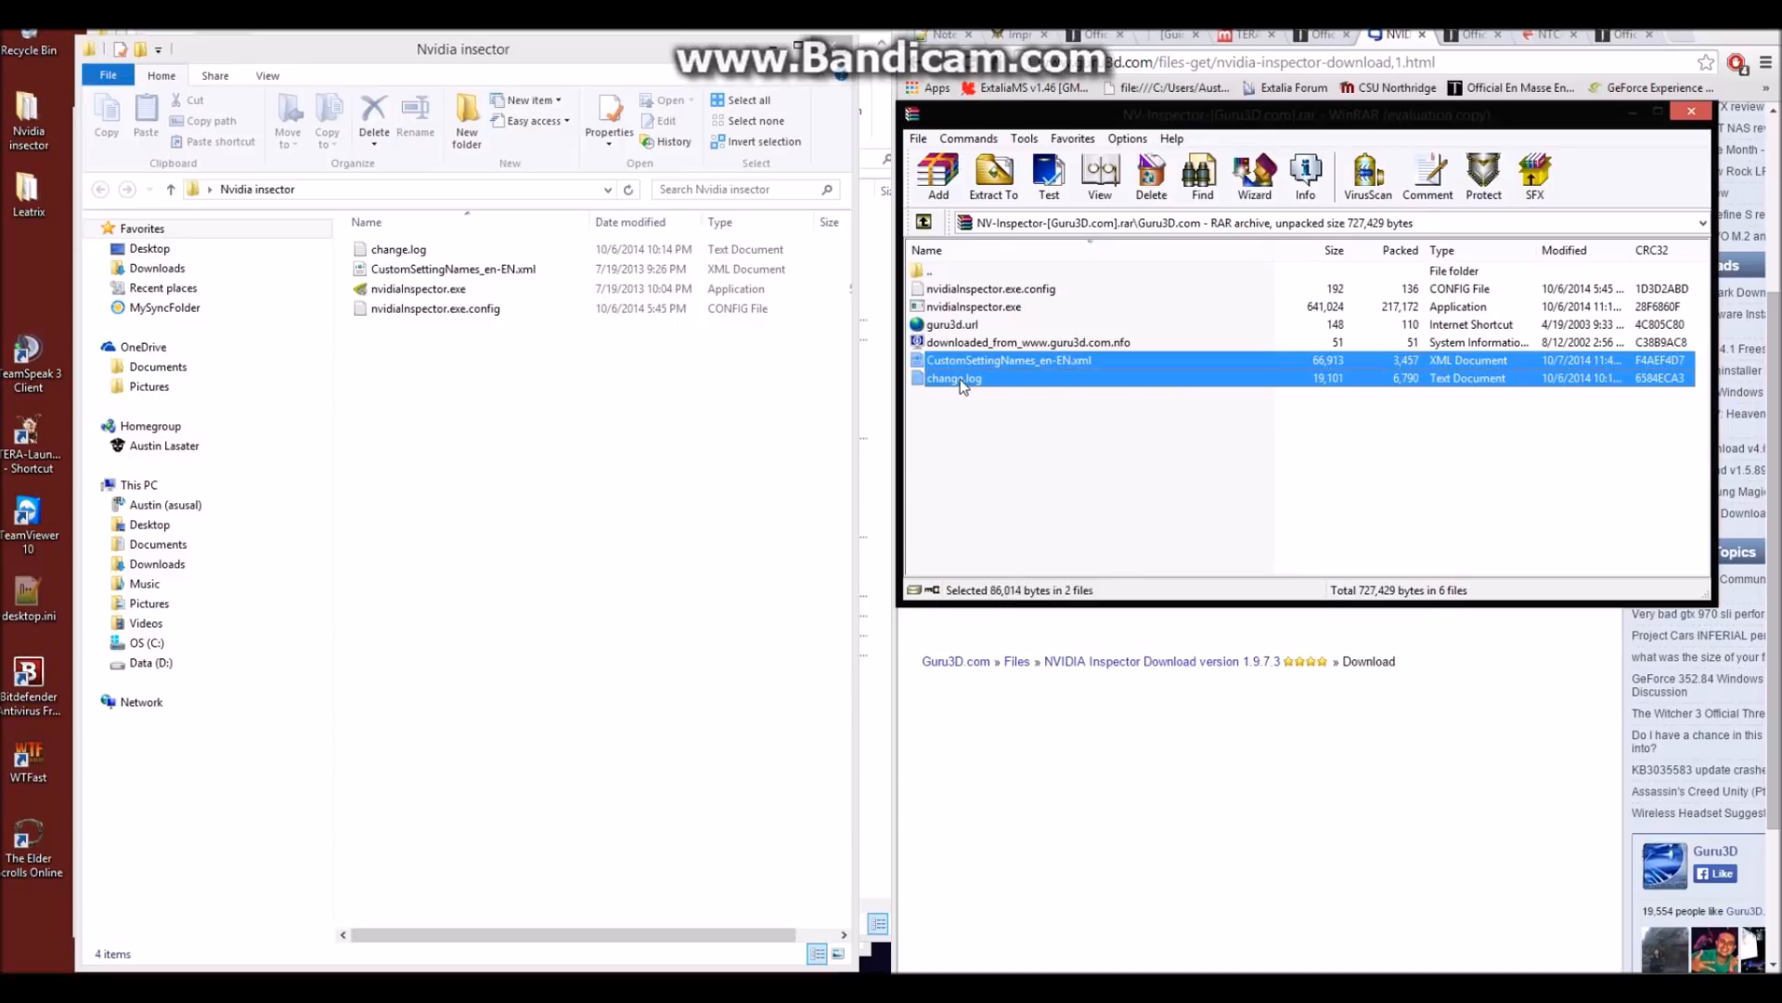
ctrl+click(967, 309)
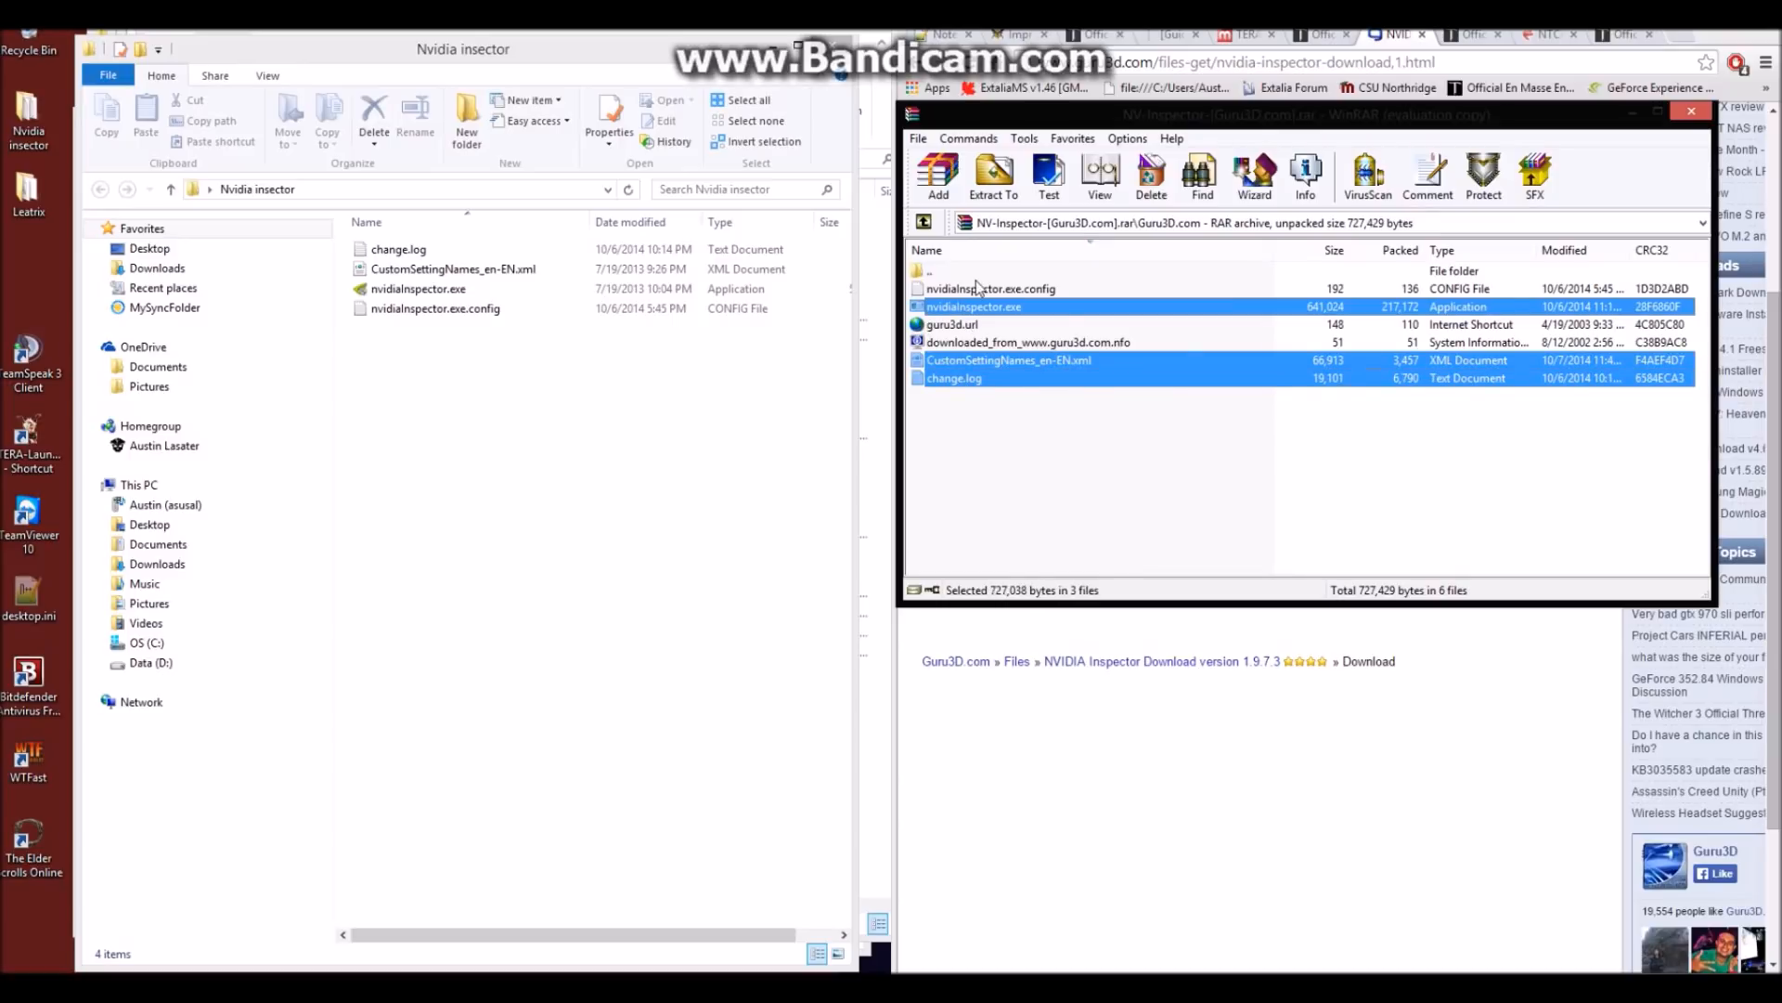
ctrl+click(979, 289)
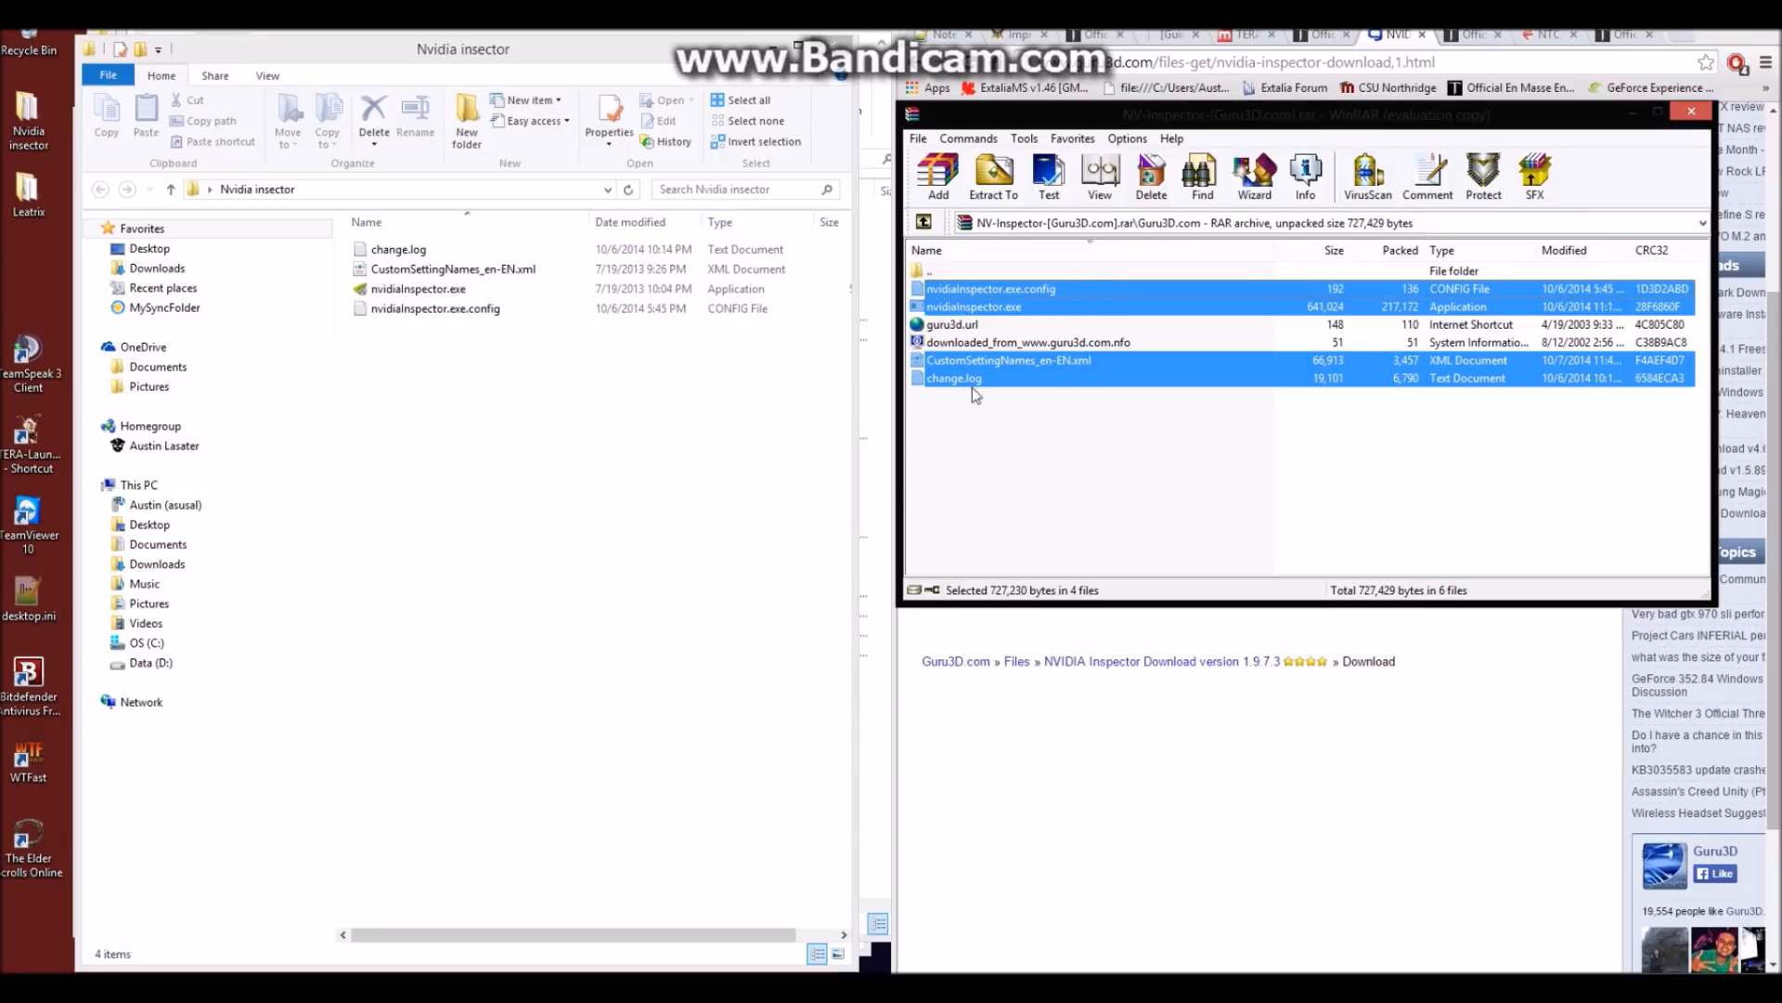
Go through the archive's files one by one, comparing them with the Nvidia insector folder, and close the archive
click(968, 328)
click(971, 344)
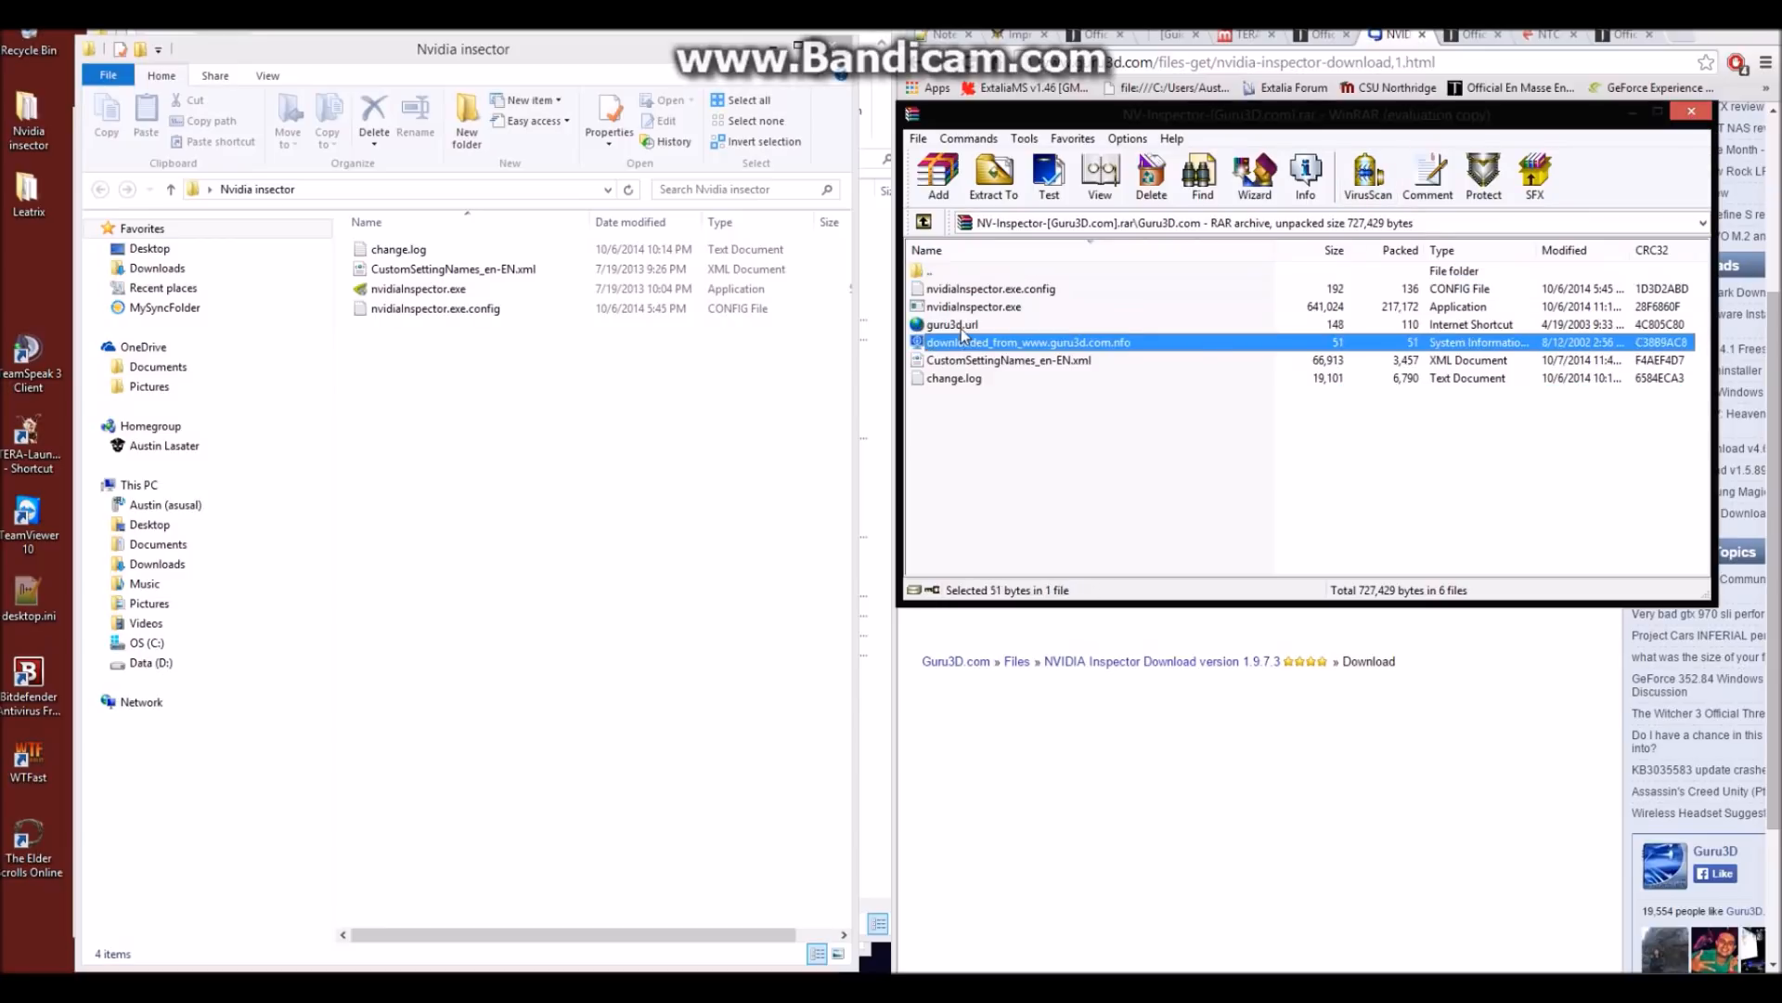
click(968, 327)
click(972, 344)
click(949, 293)
click(954, 309)
click(968, 361)
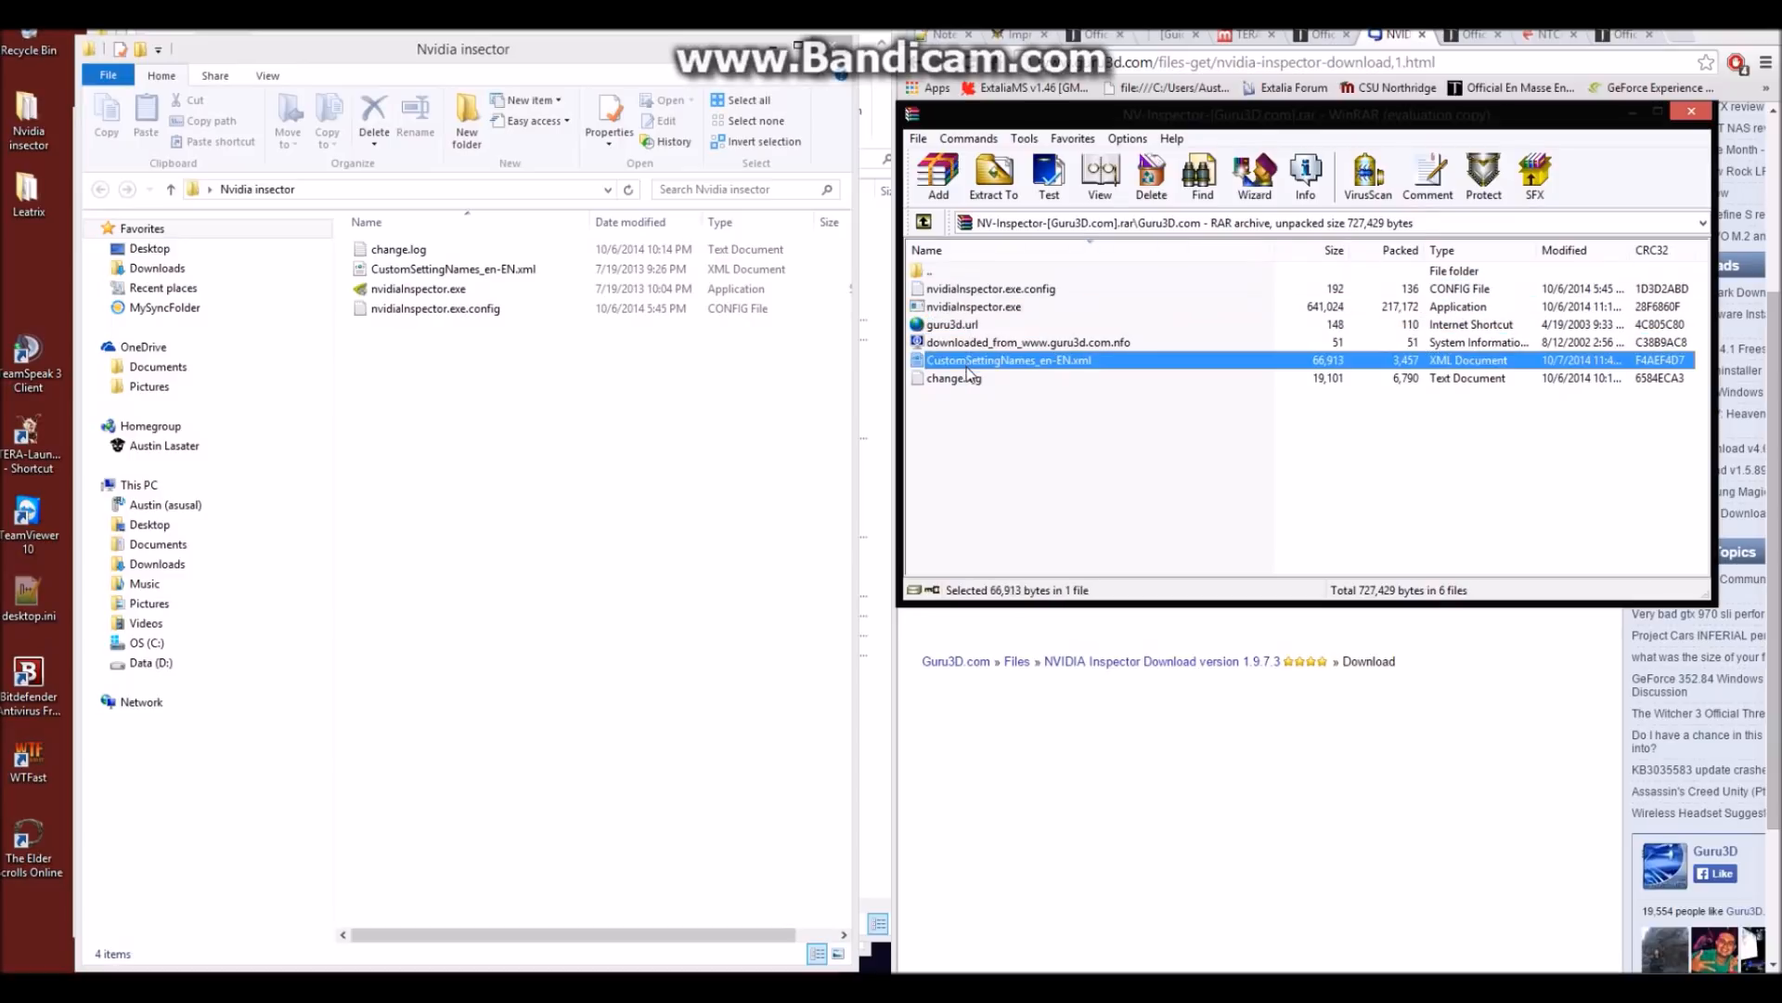
click(968, 381)
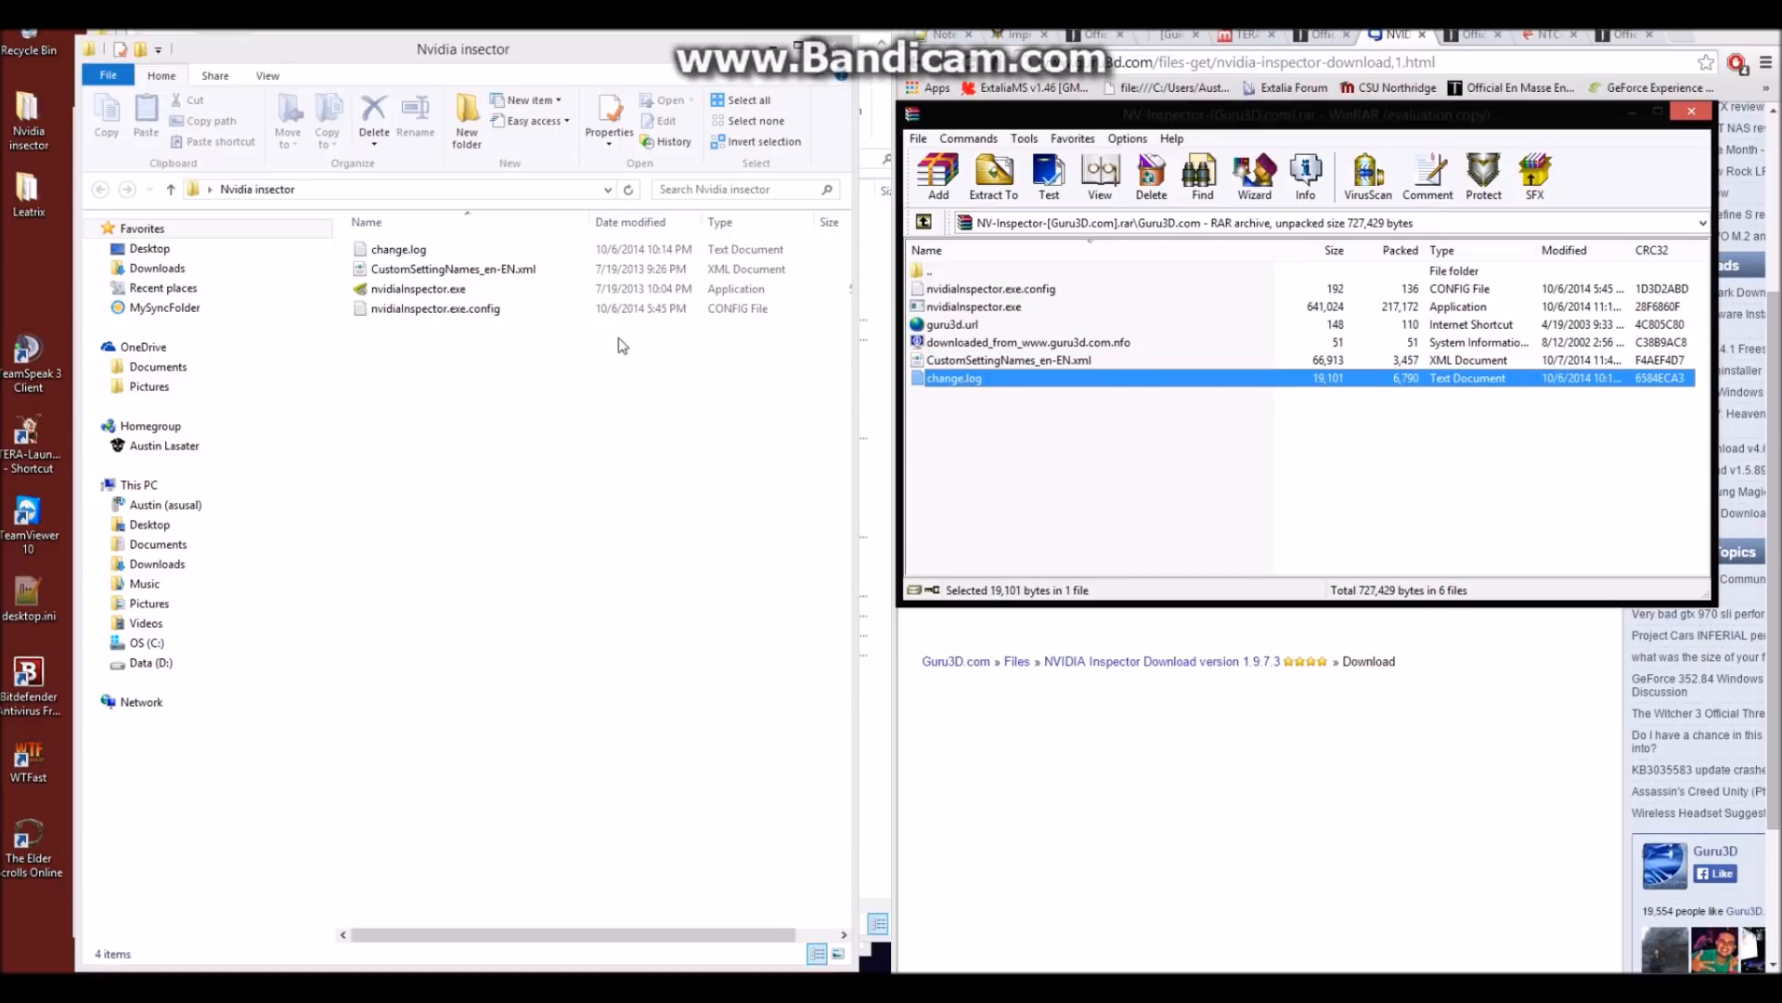
click(1691, 112)
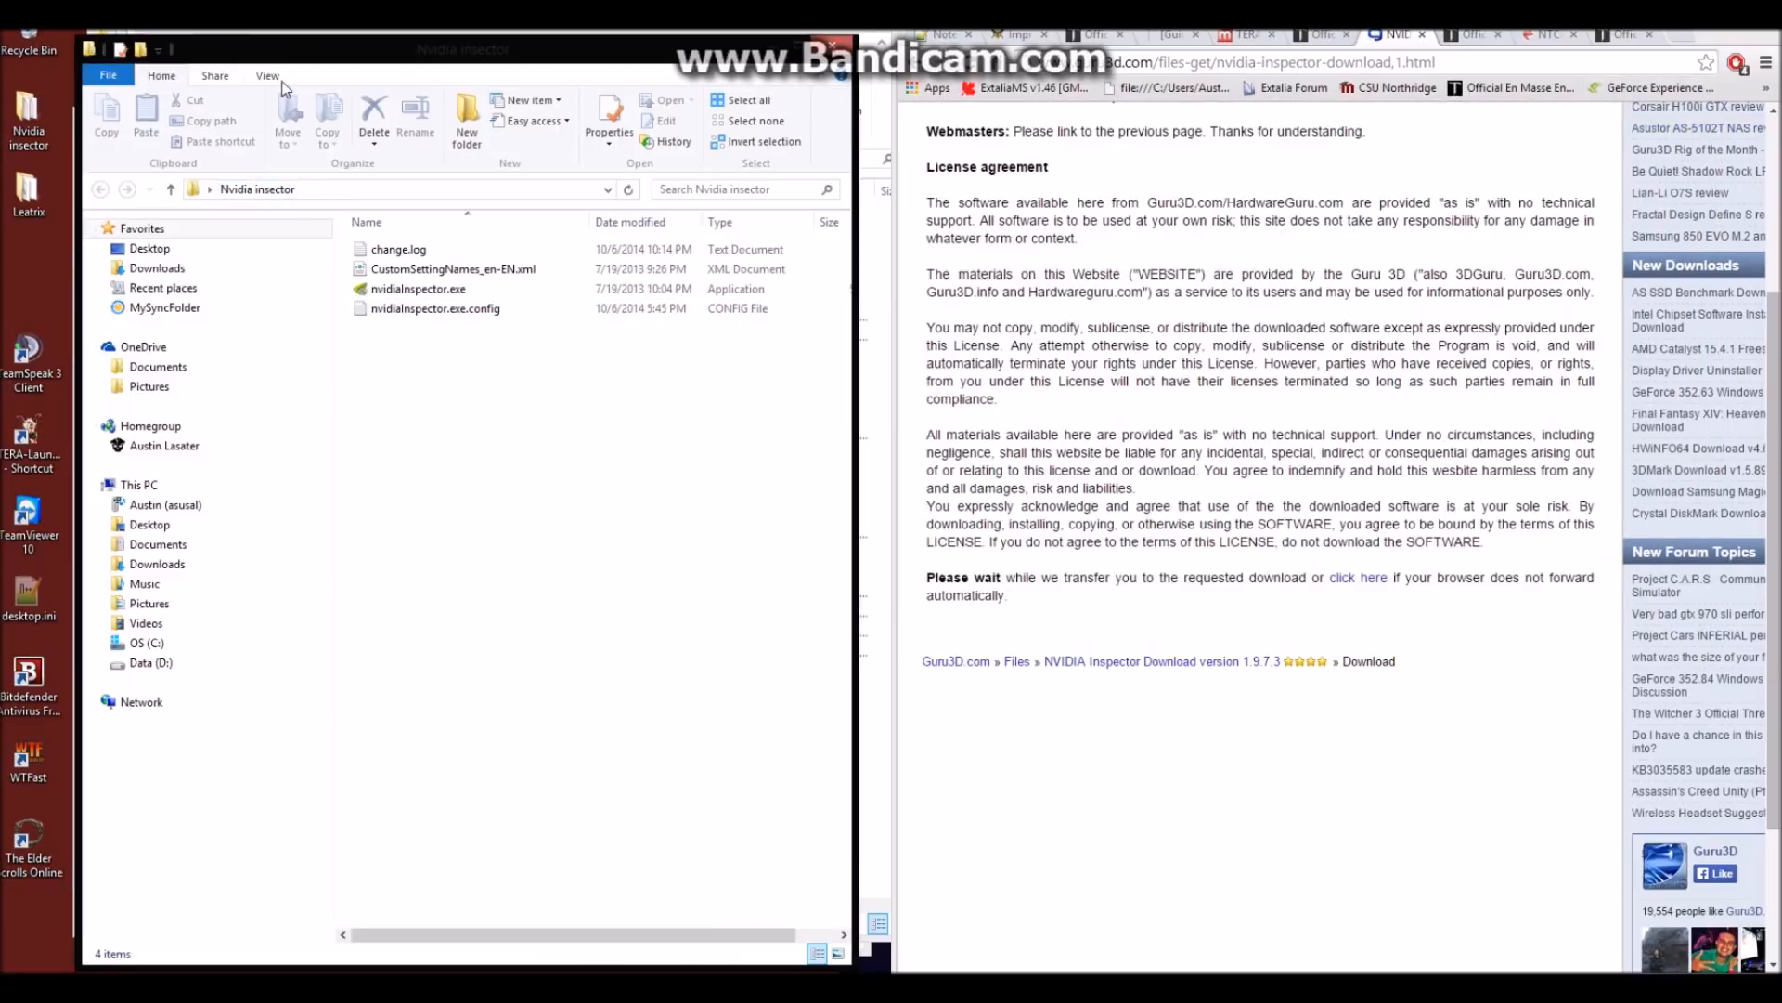
Launch nvidiaInspector.exe from the Nvidia insector folder and keep its window over the folder
drag(295, 41, 362, 50)
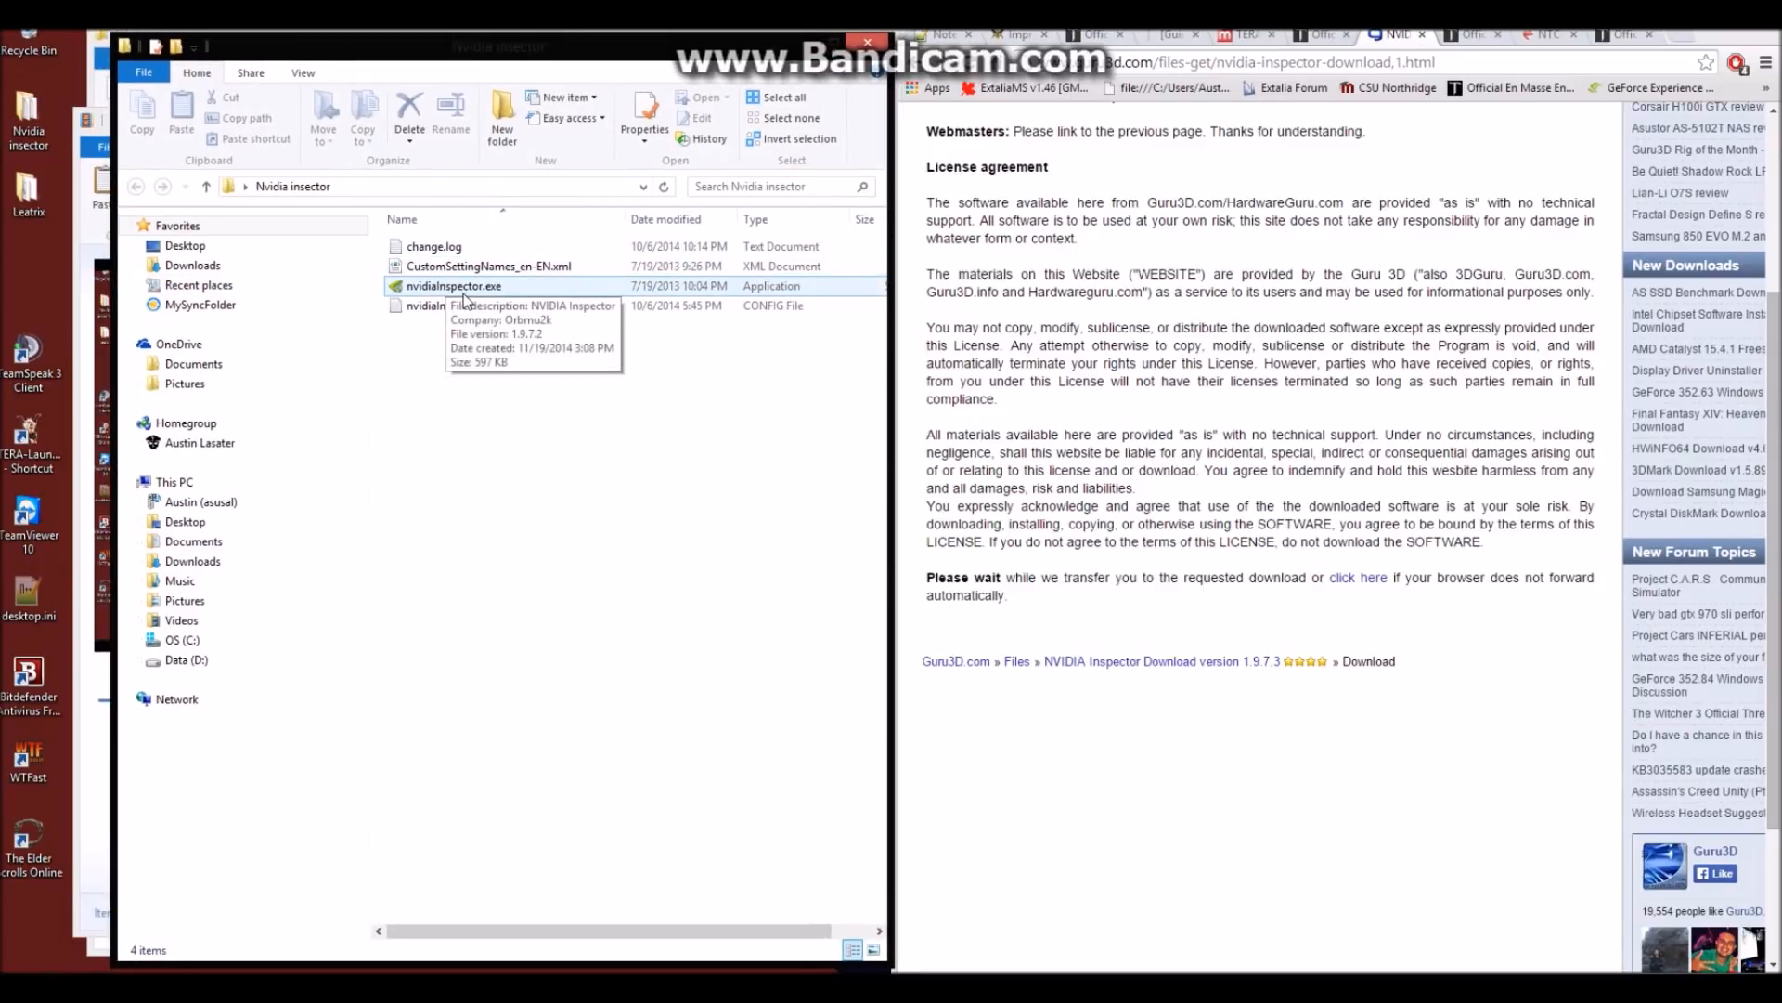
click(464, 292)
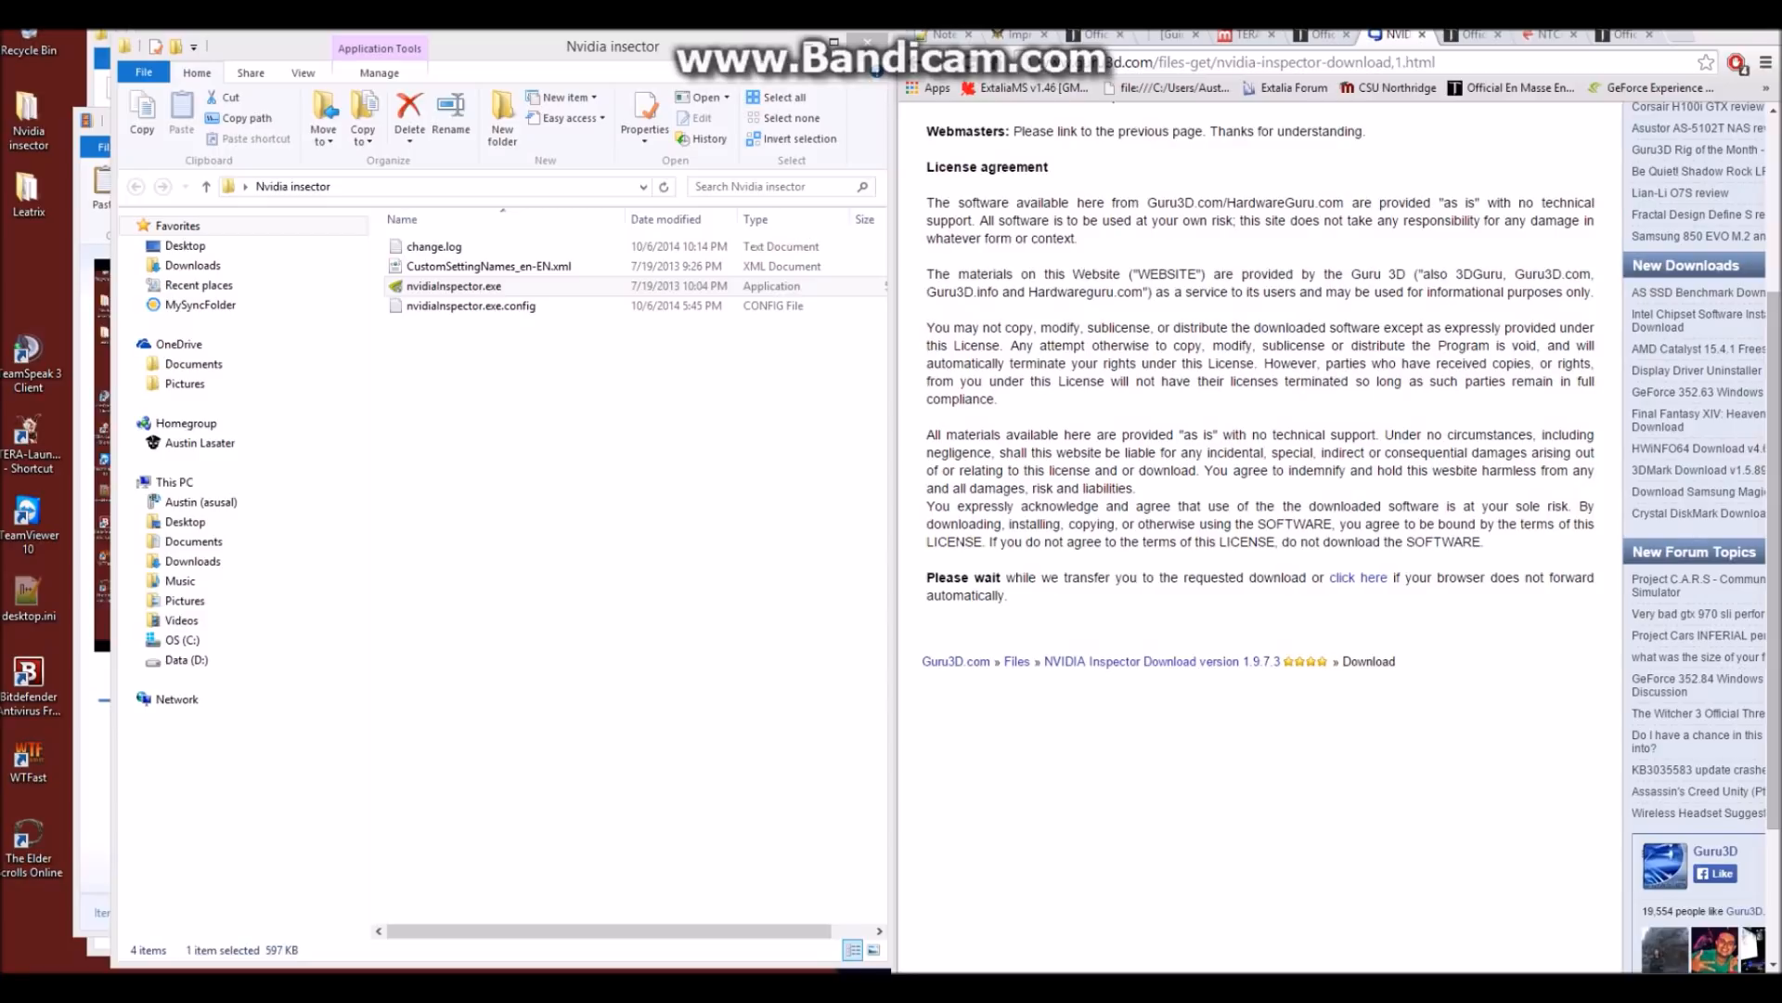
drag(871, 281, 708, 210)
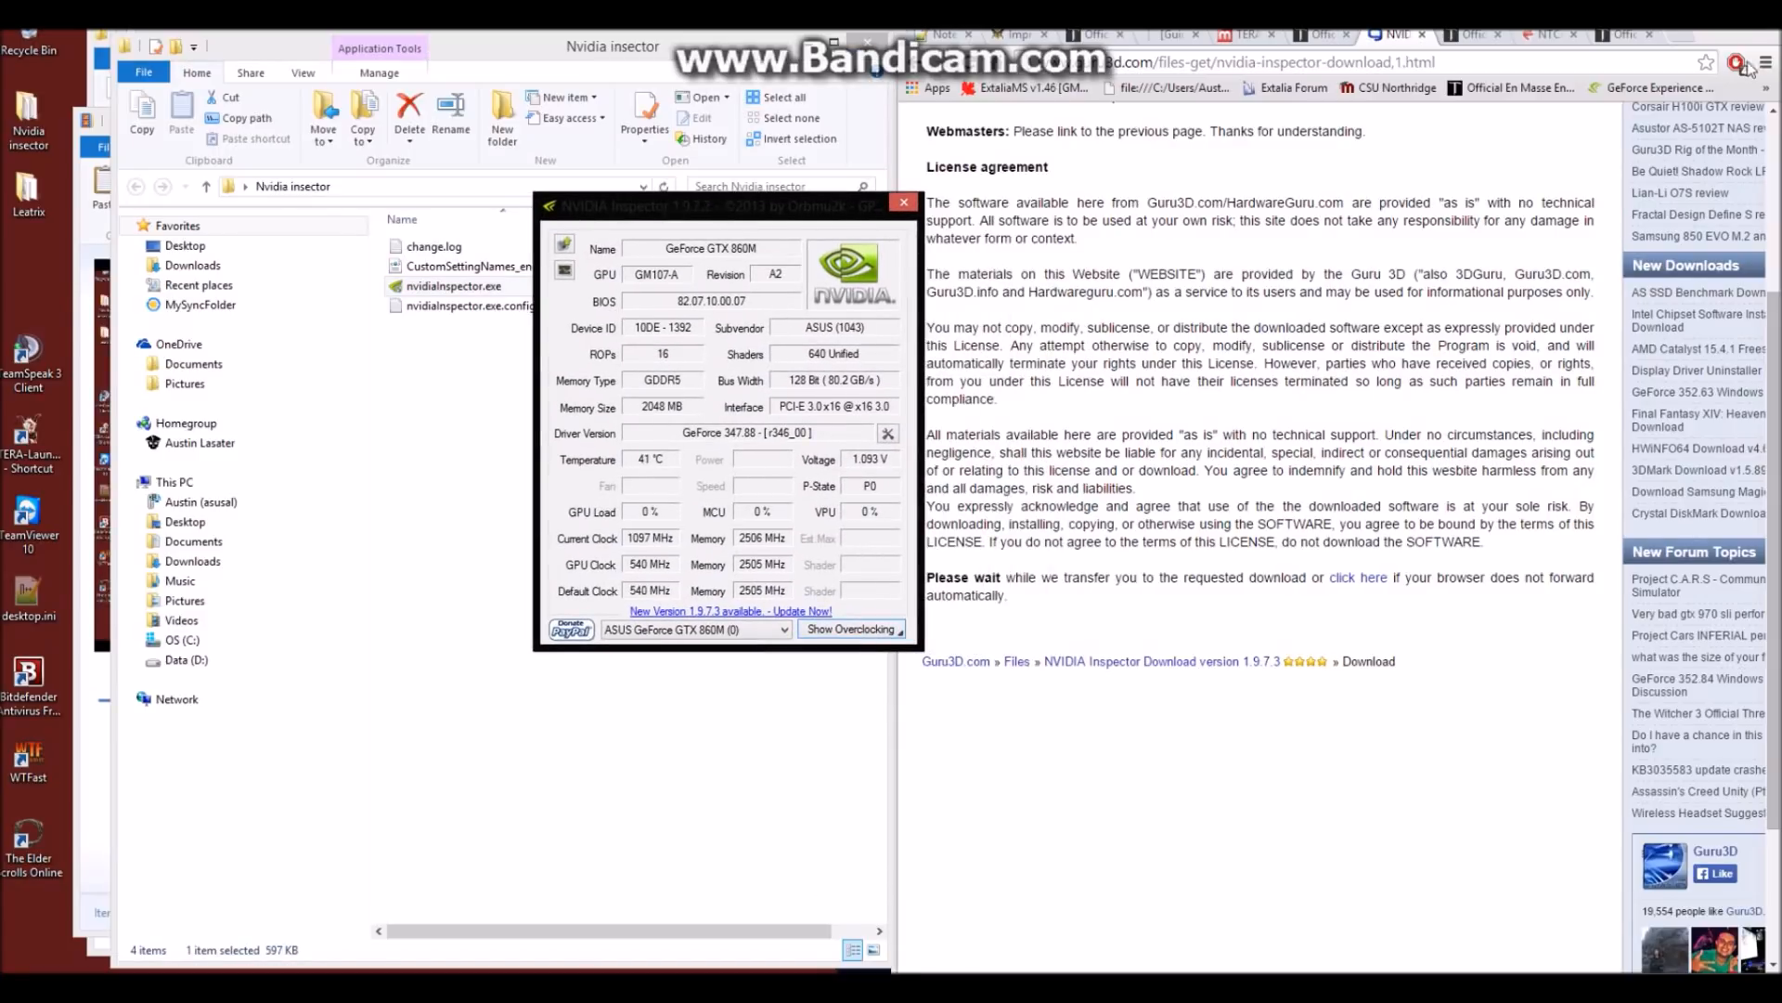
Find the guide's profile configuration instructions and open the driver profile settings in Nvidia Inspector
click(1319, 38)
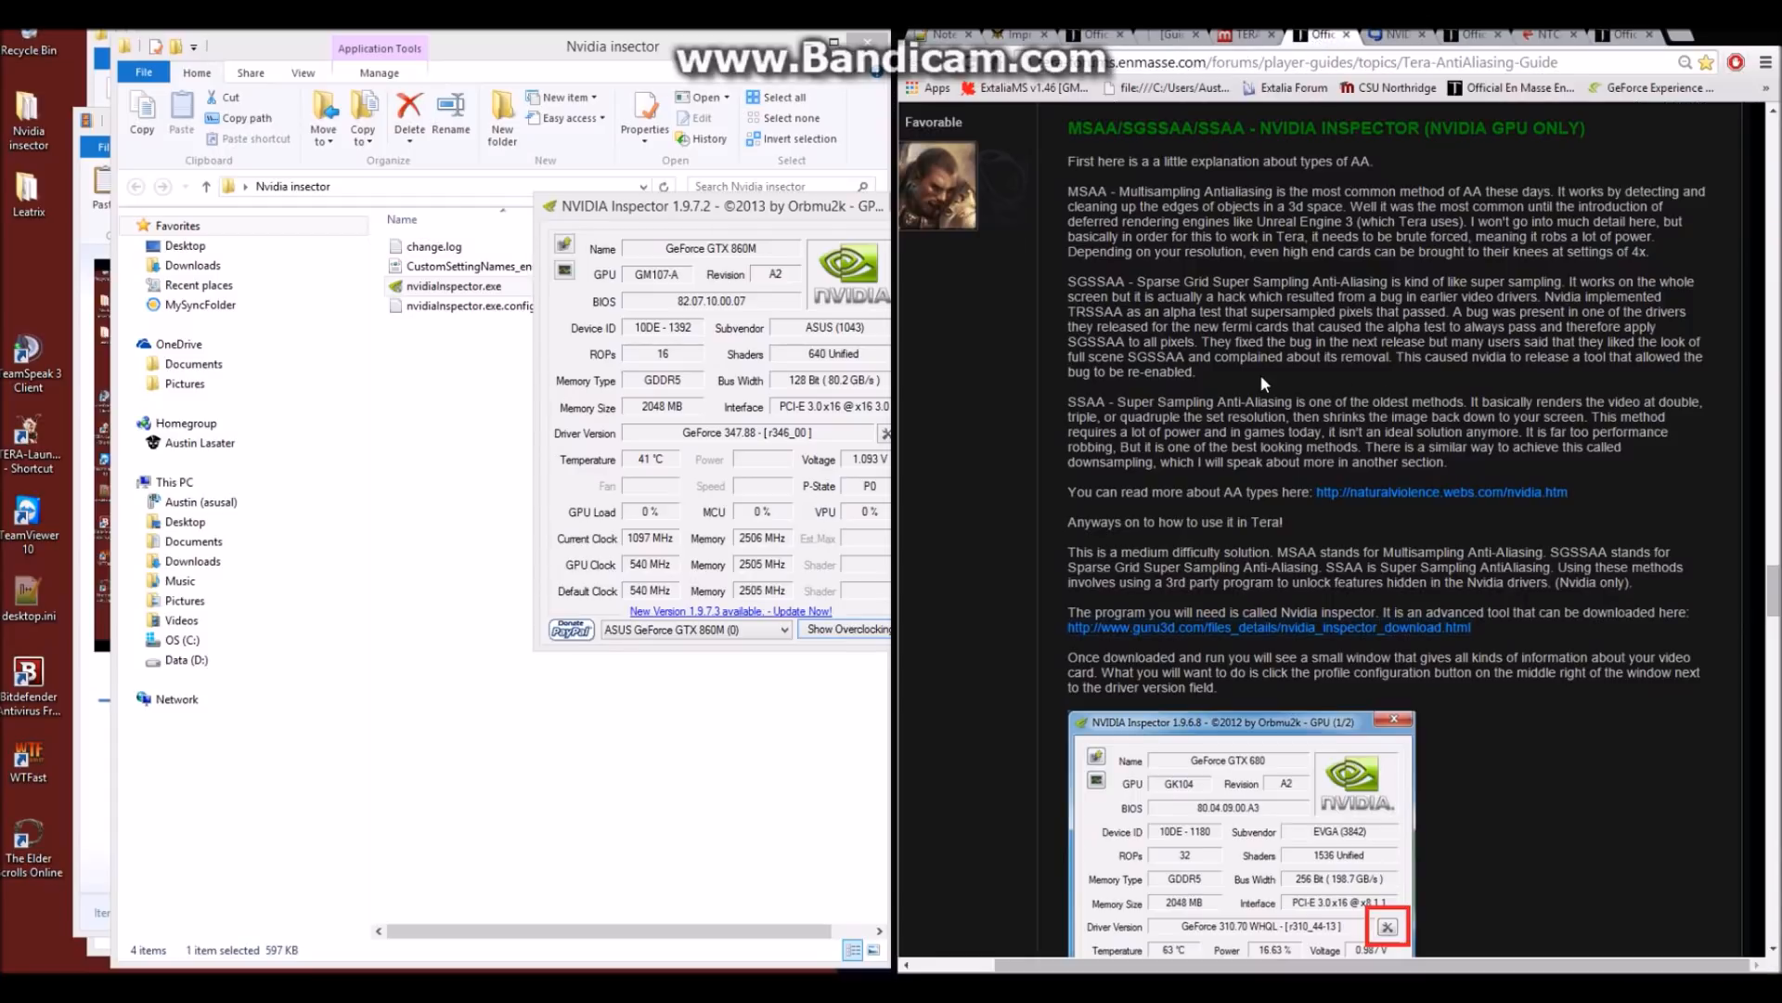
scroll(1261, 375, down, 5)
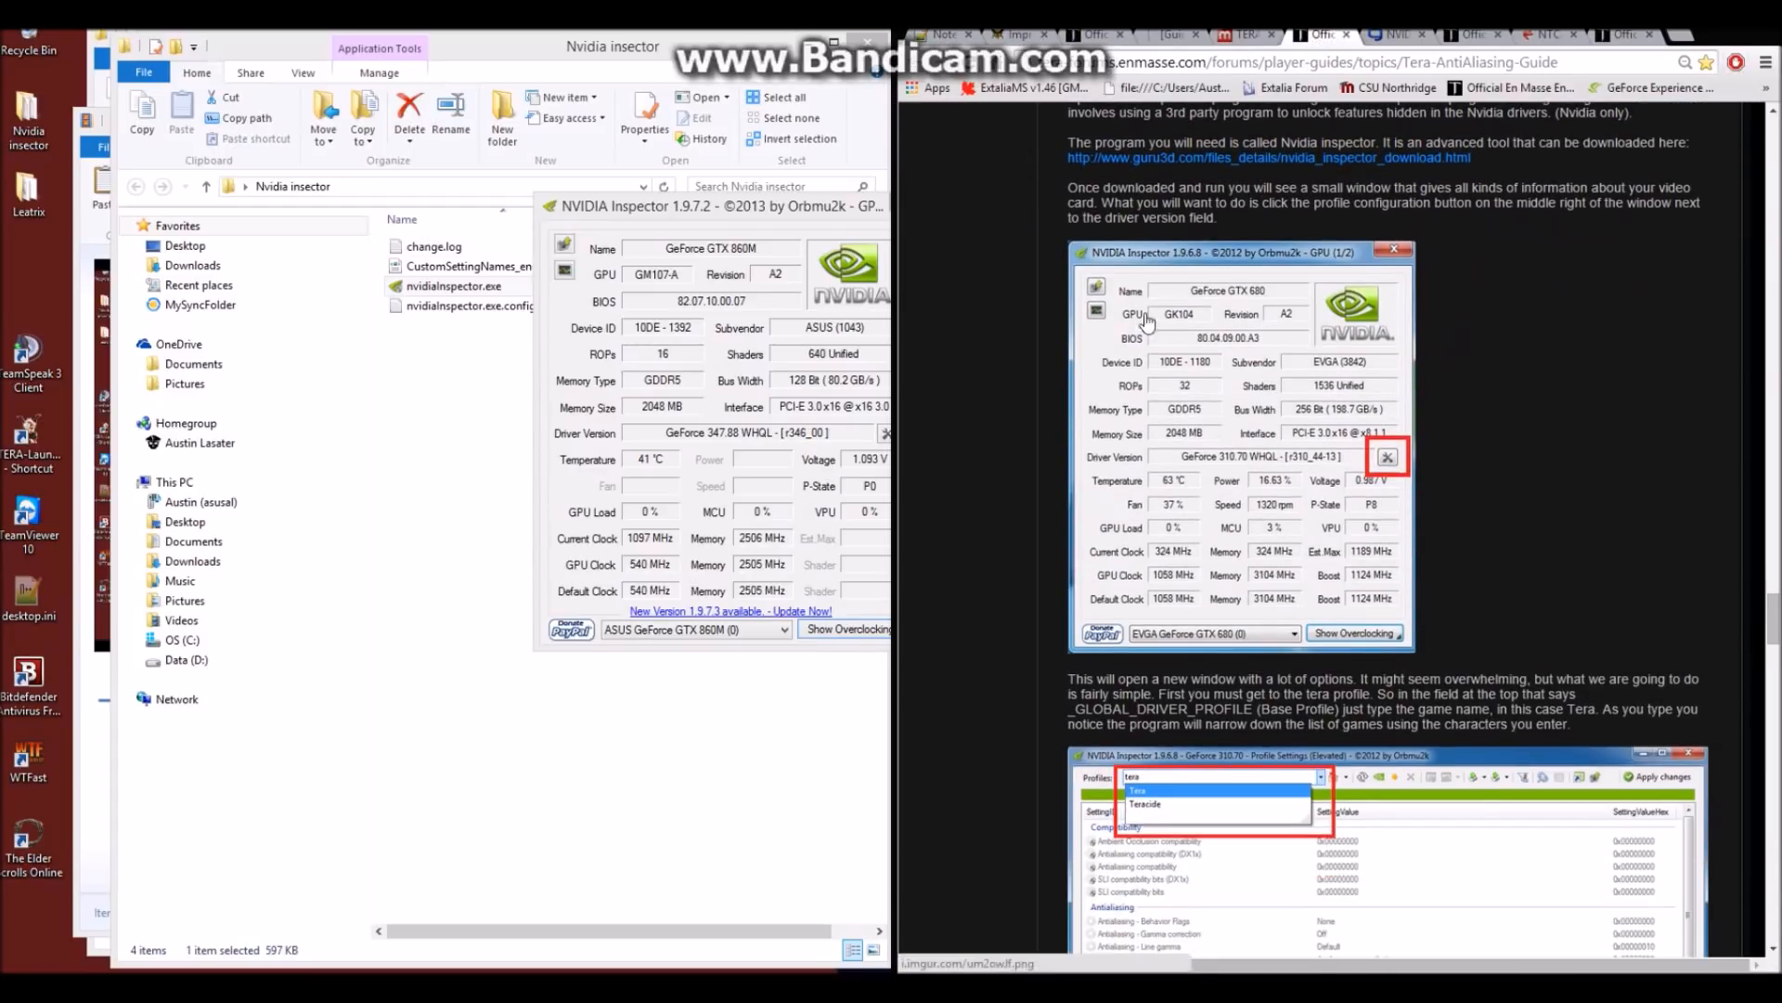
drag(785, 213, 676, 204)
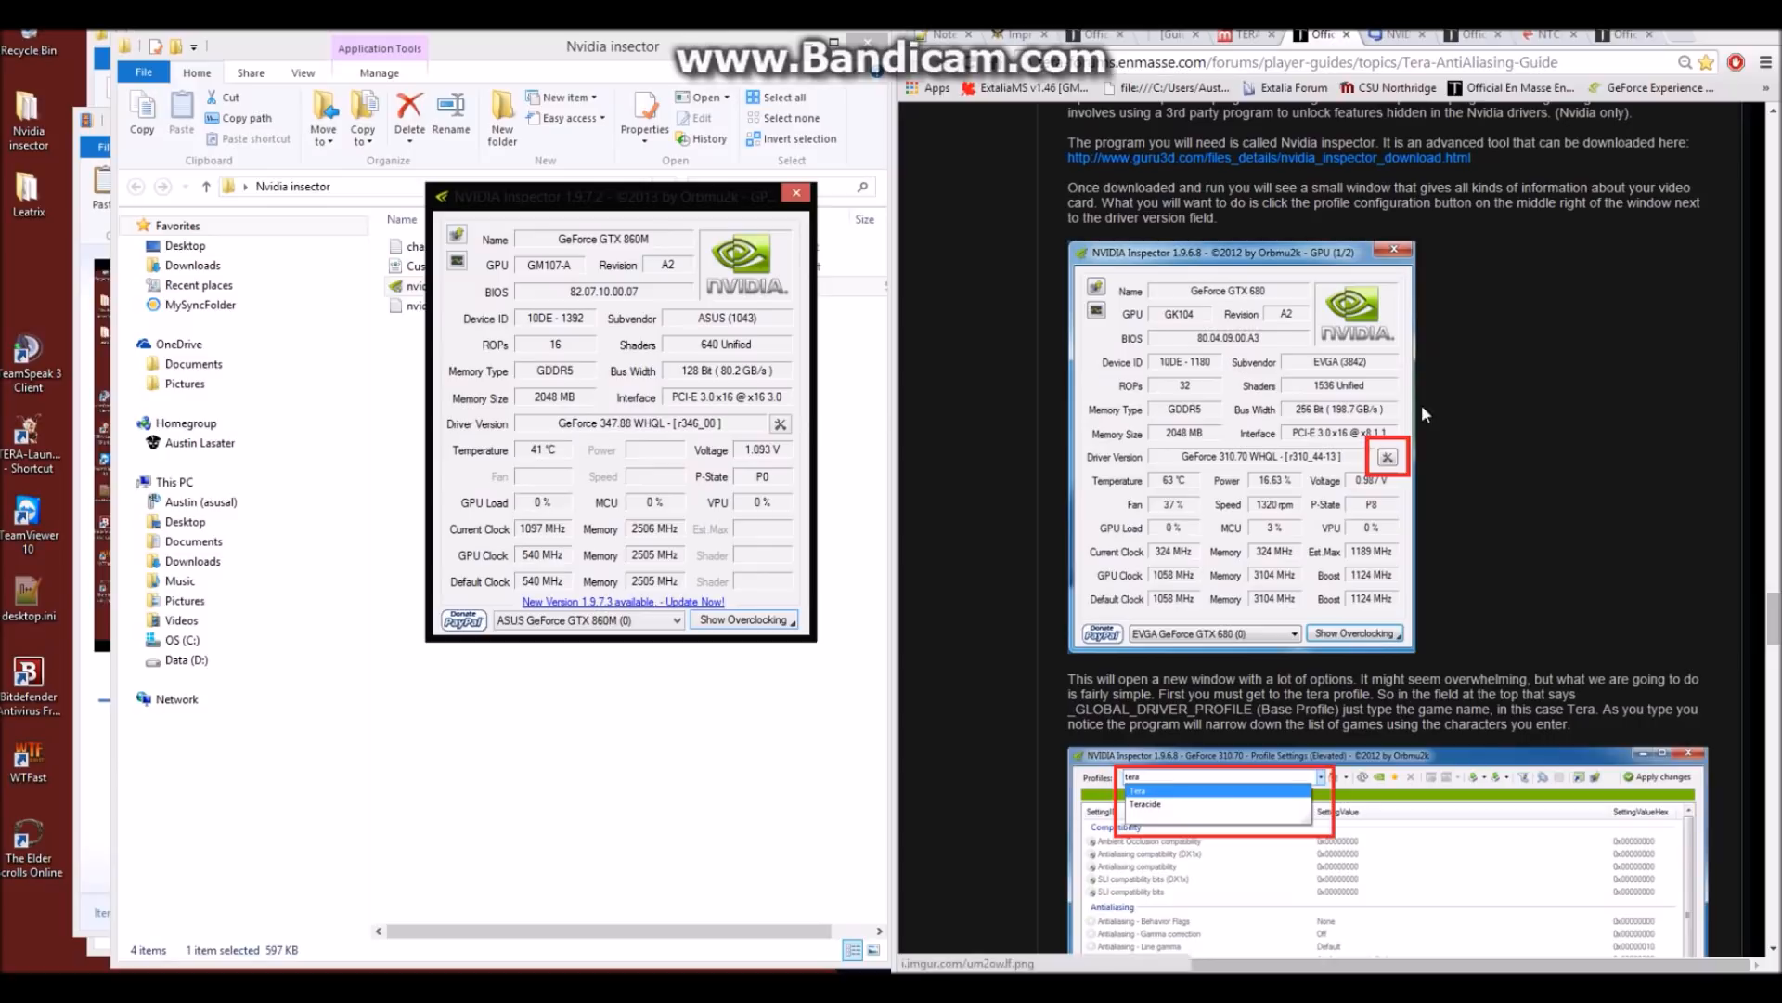
click(783, 425)
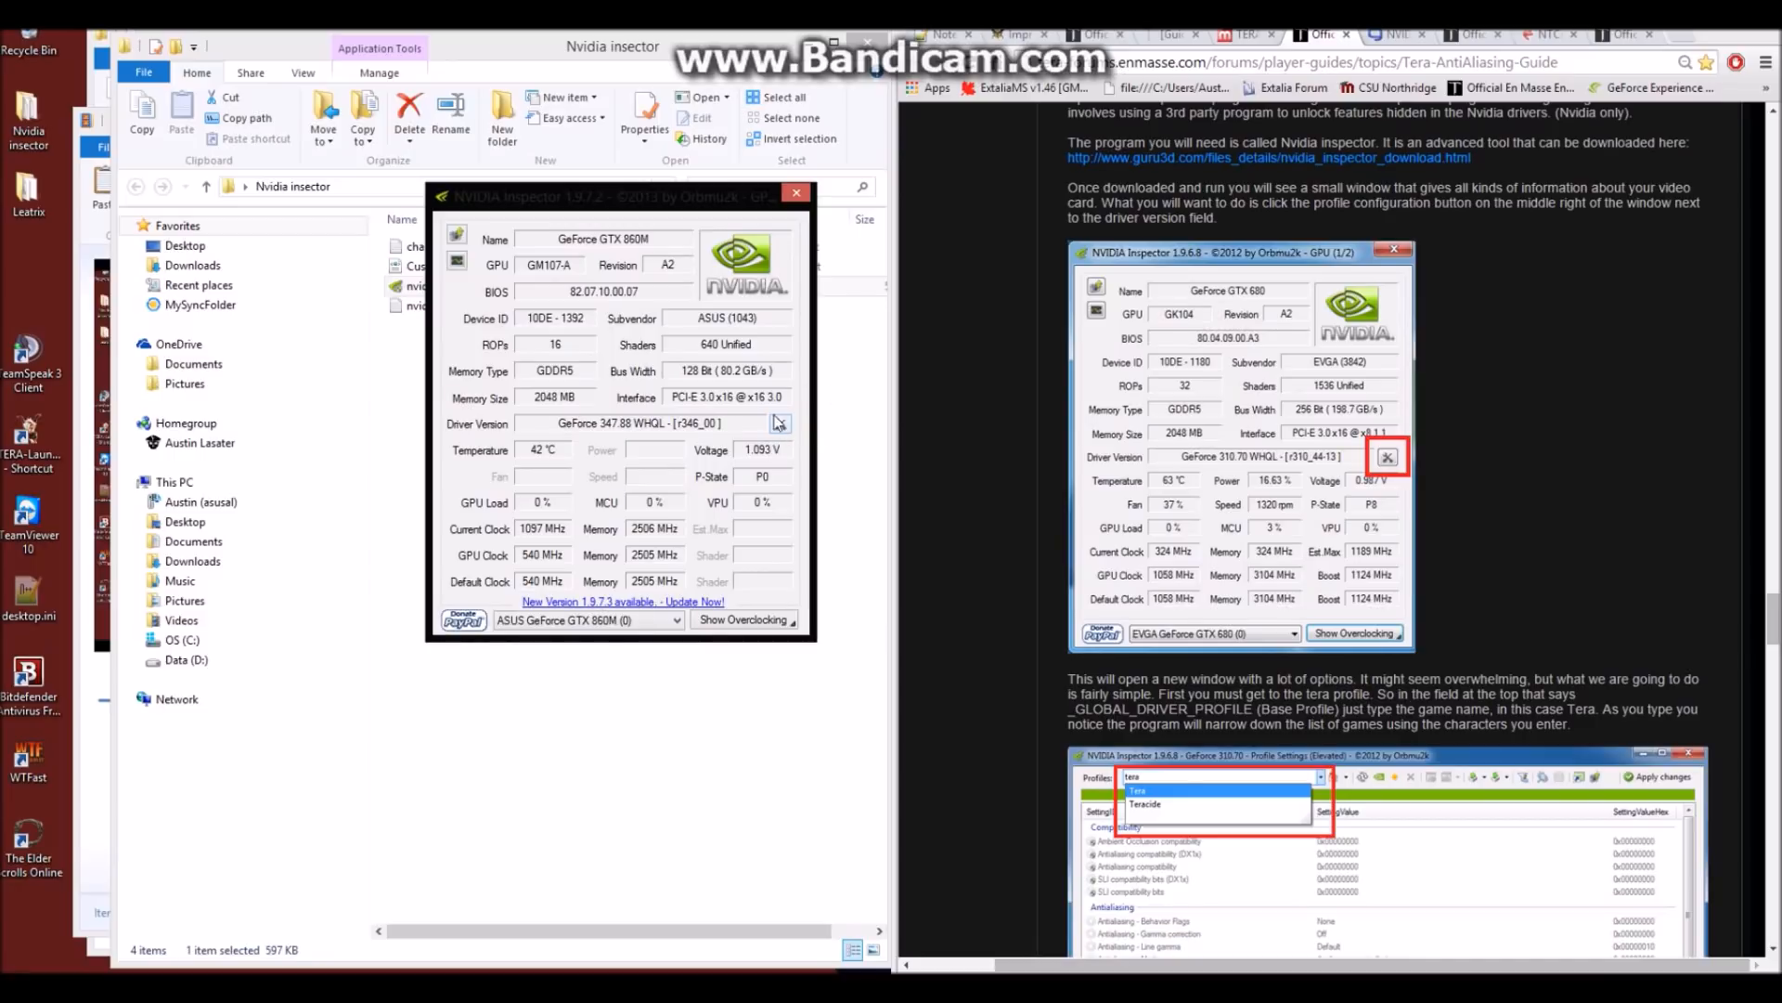
Load the Tera profile in the profile settings and look over its anti-aliasing, texture filtering and common options
drag(457, 93, 582, 83)
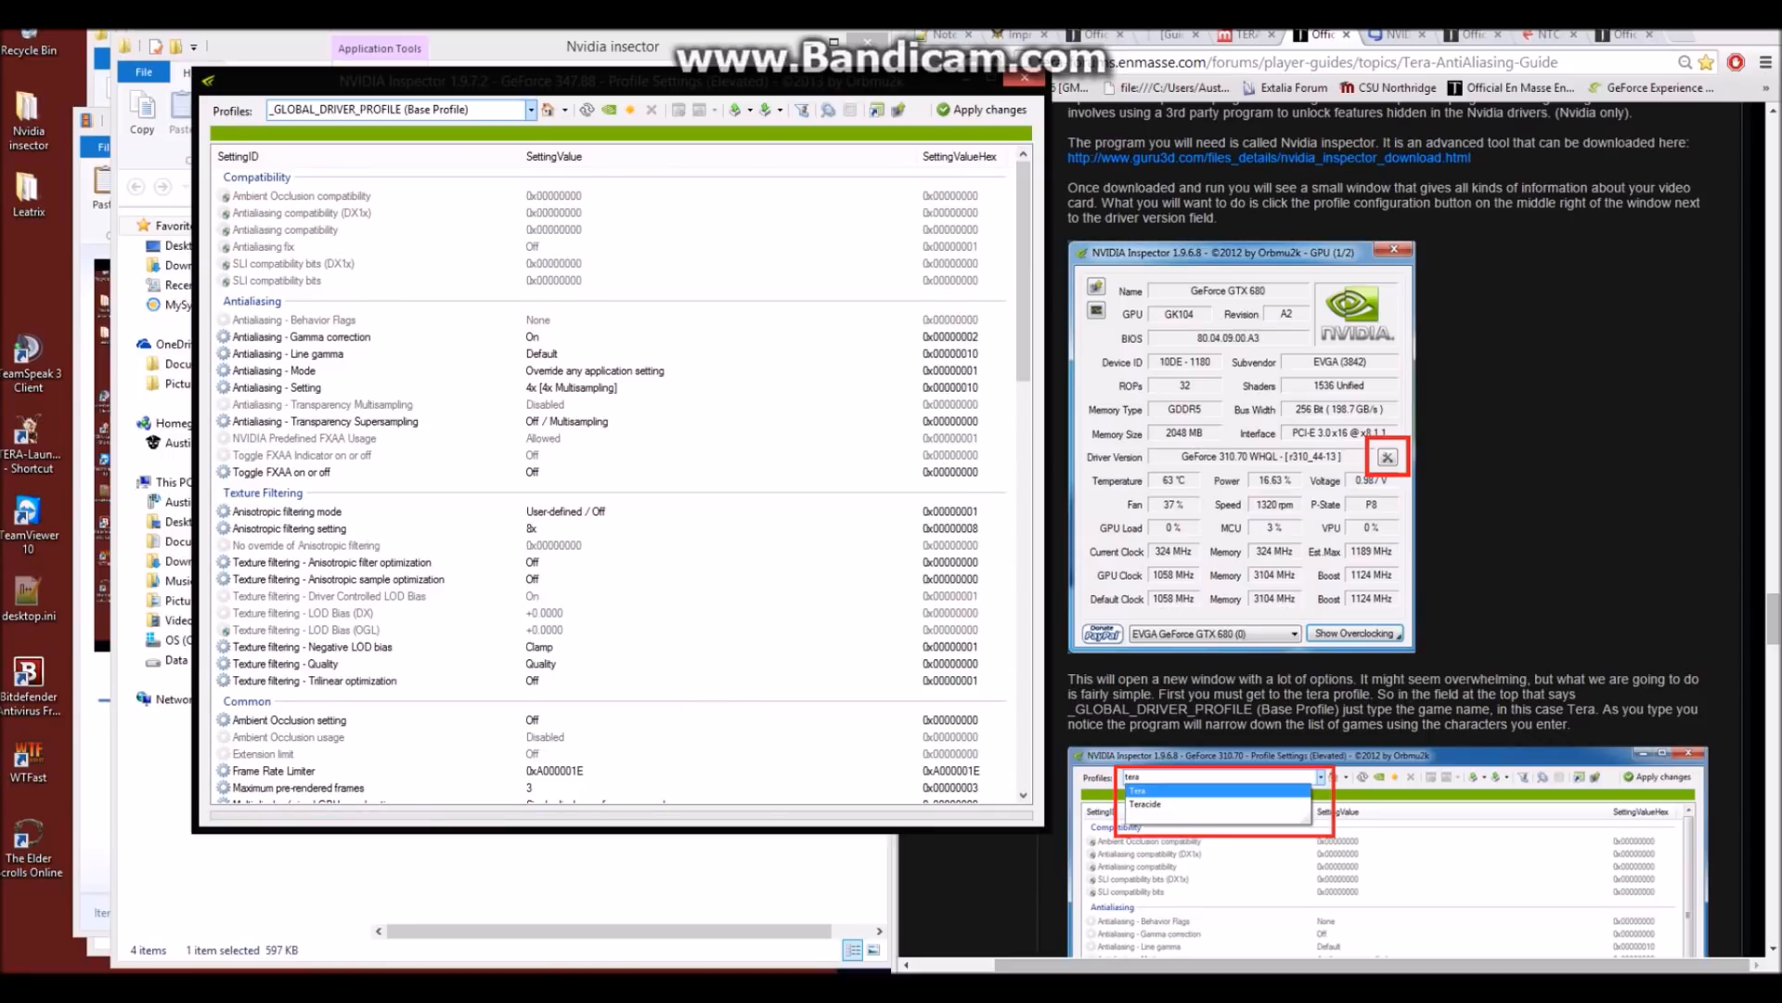
click(362, 110)
text(Tera)
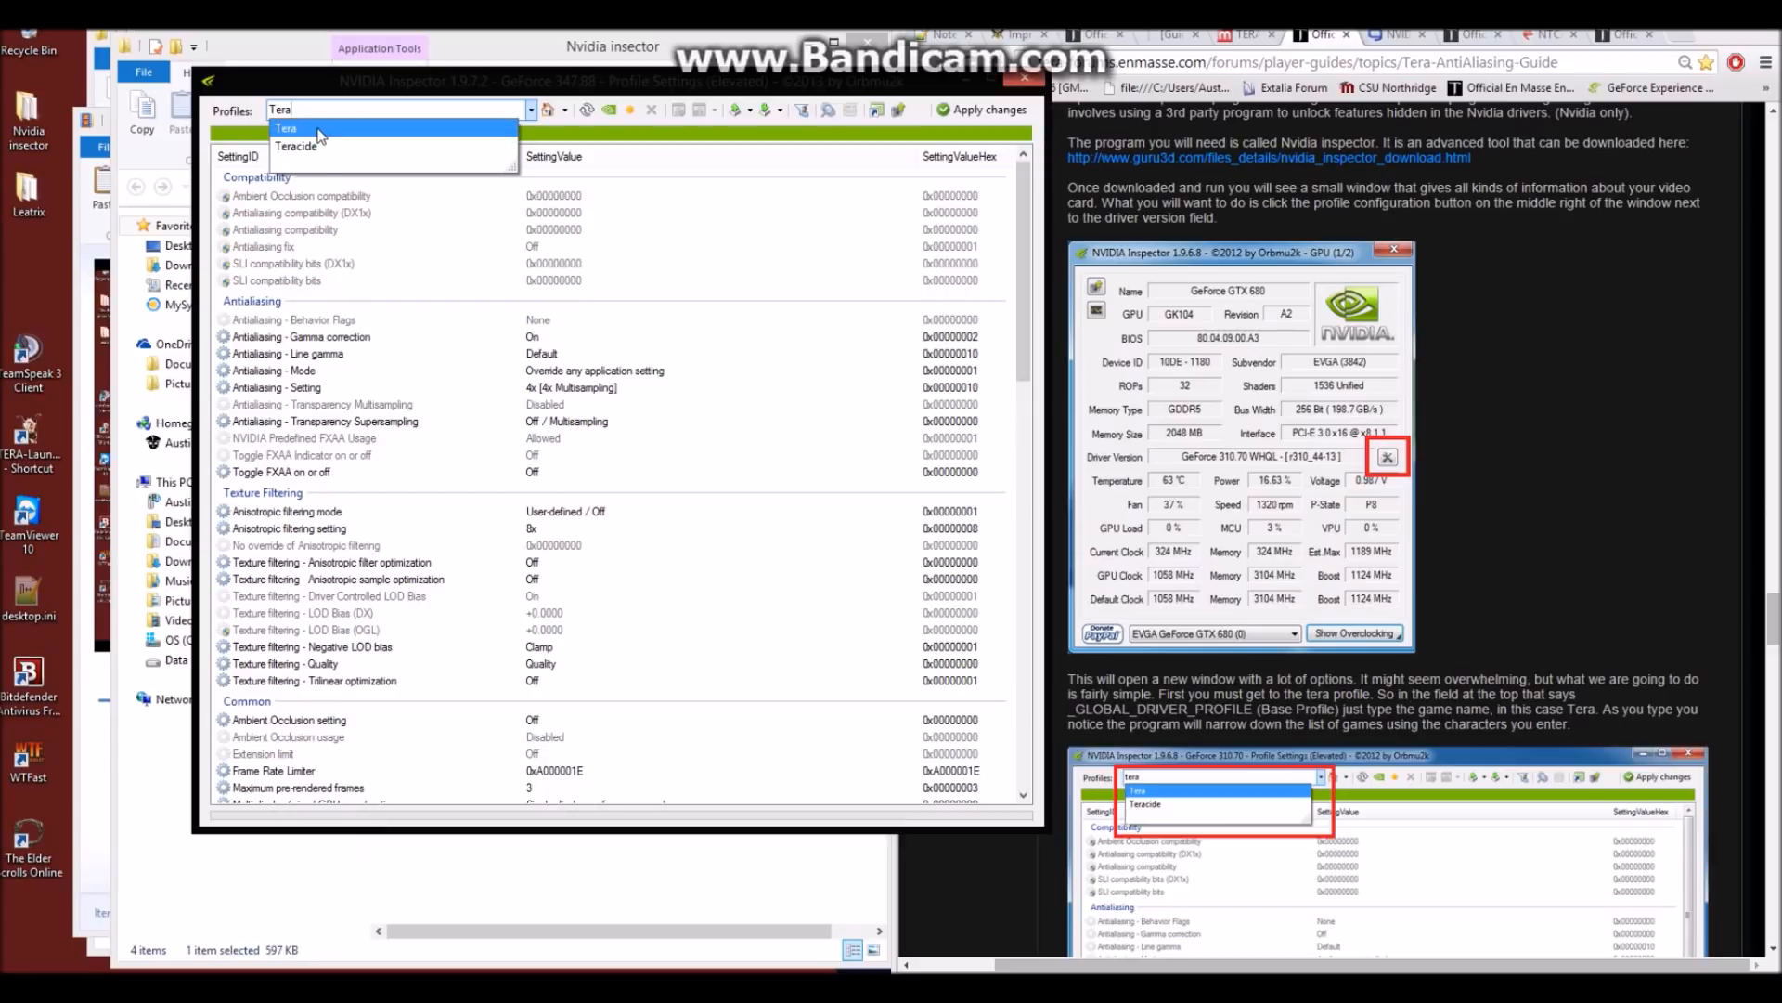
click(318, 130)
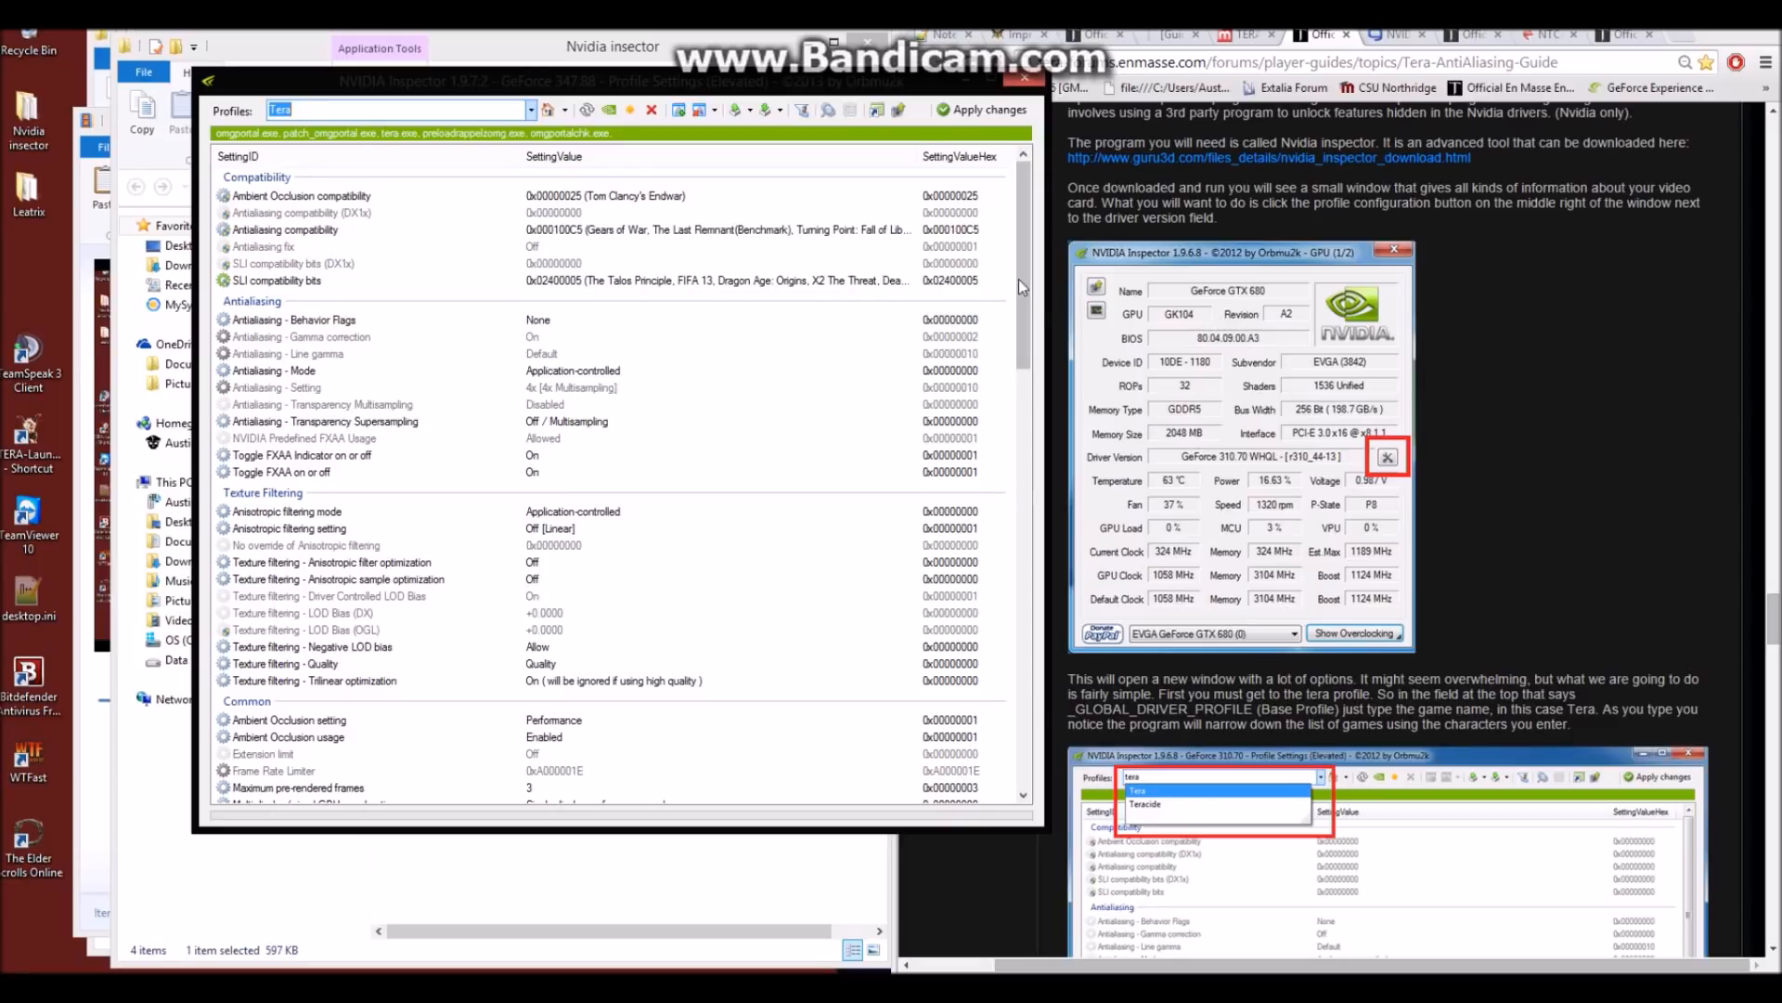
drag(1018, 279, 1019, 350)
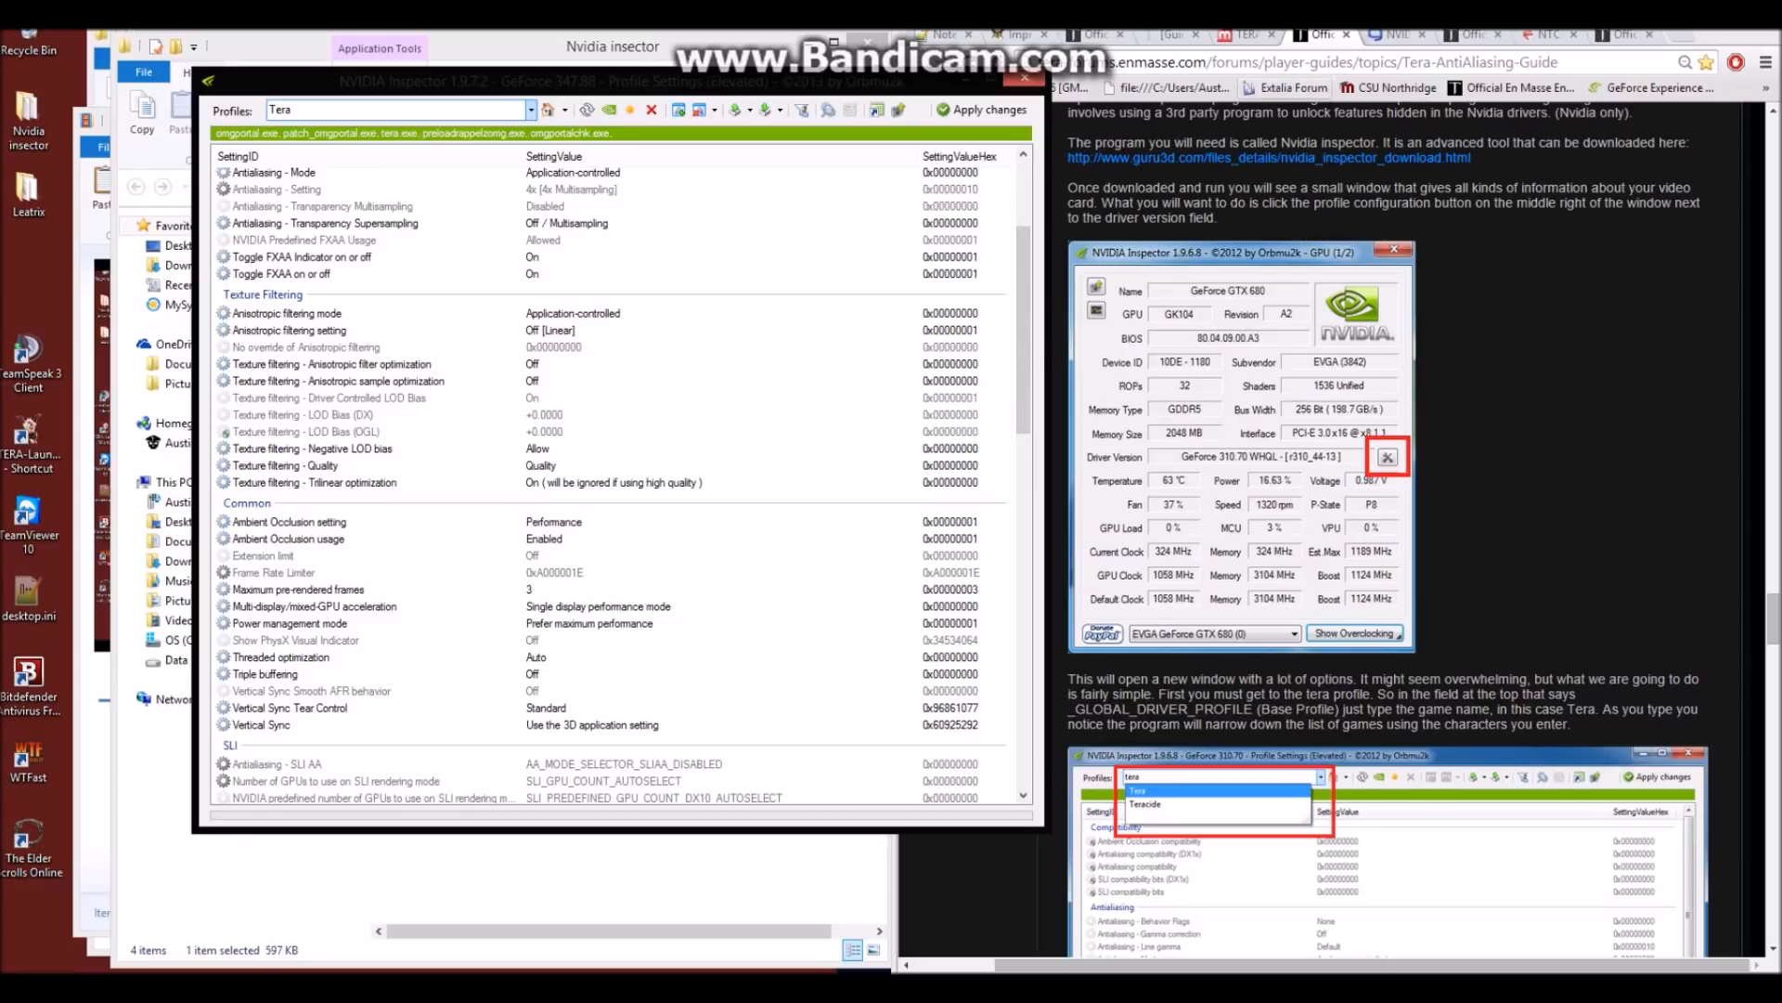
Close the Guru3D download tab, move the profile settings window off the guide and open the guide's Nvidia Inspector screenshot
click(1422, 35)
click(685, 86)
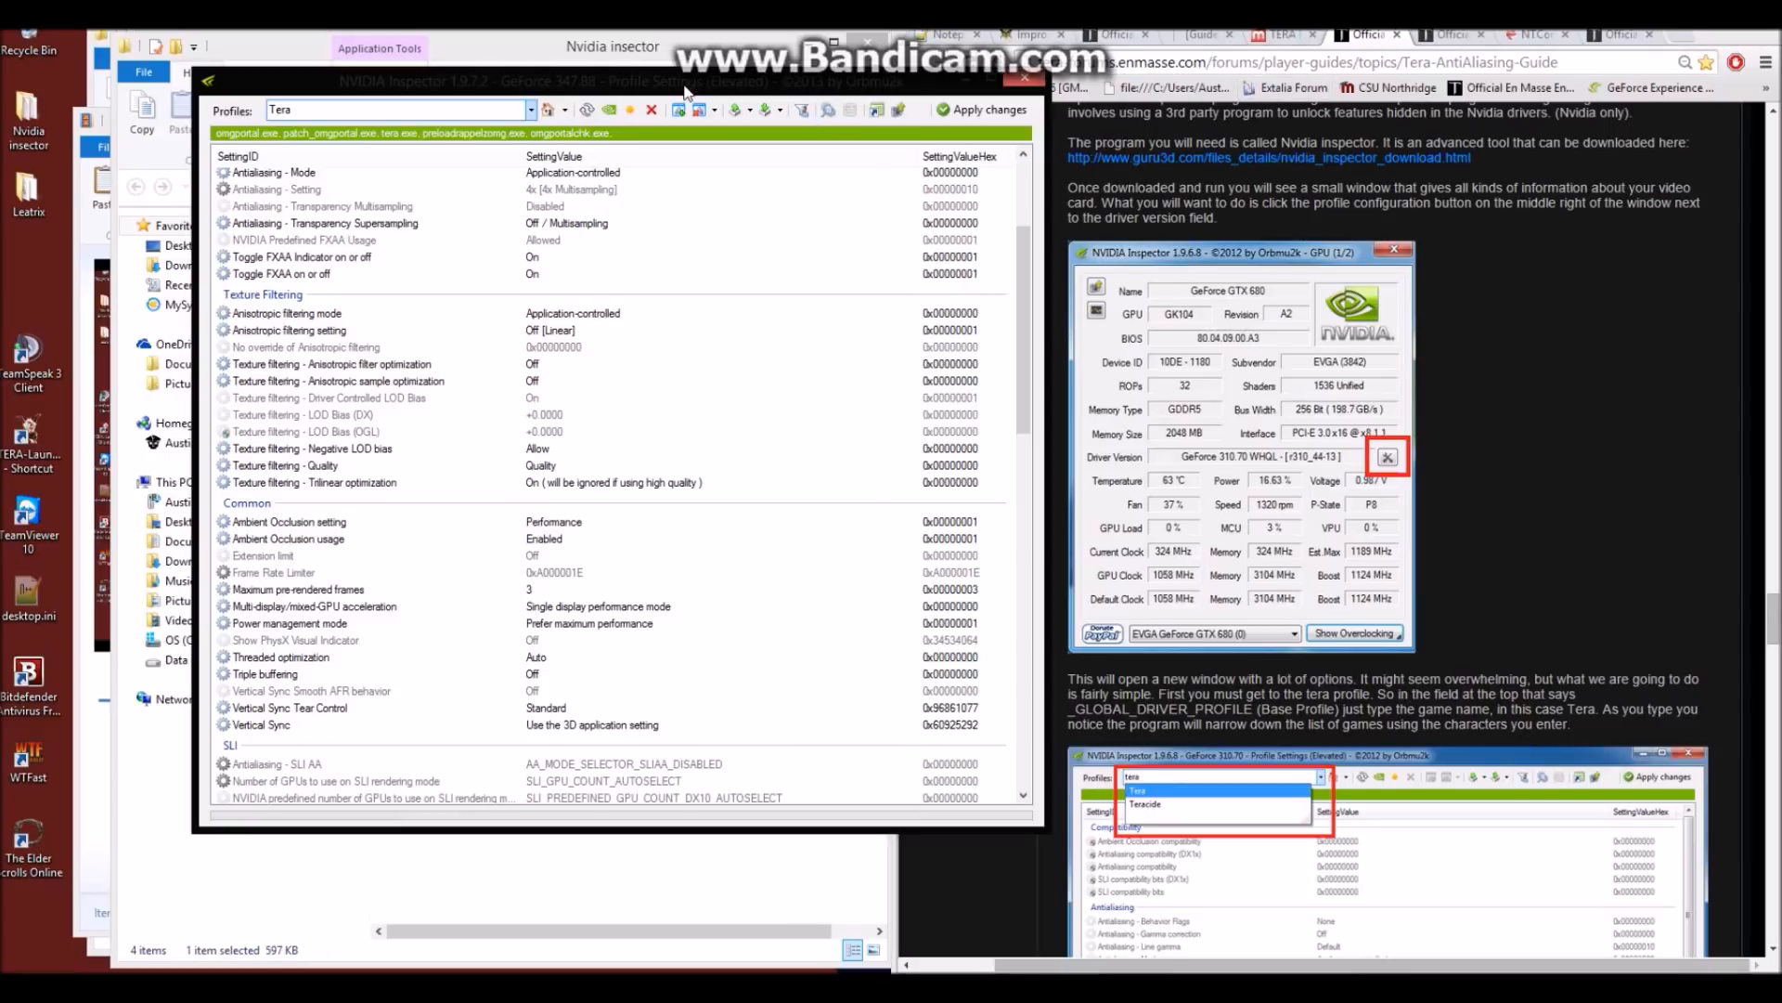
drag(708, 84, 651, 83)
click(1399, 359)
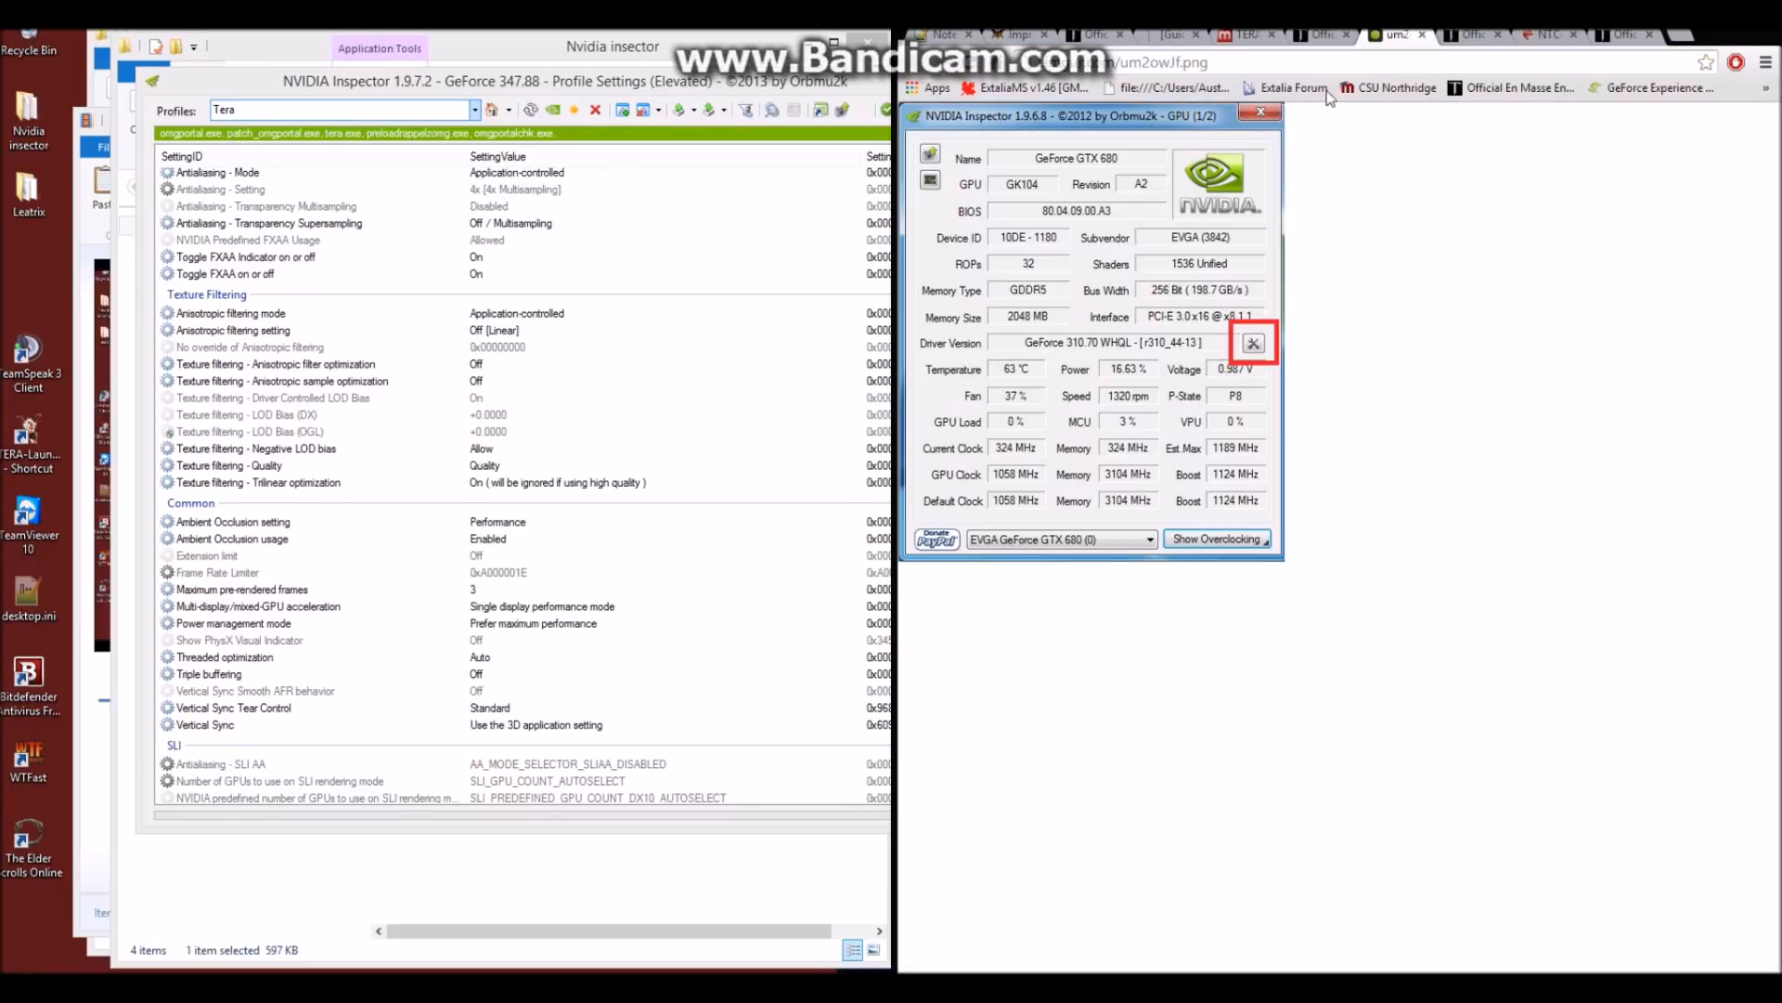
Close the Nvidia Inspector screenshot tab and find the guide's list of must-have fields for the Tera profile
click(1422, 36)
scroll(1539, 436, down, 2)
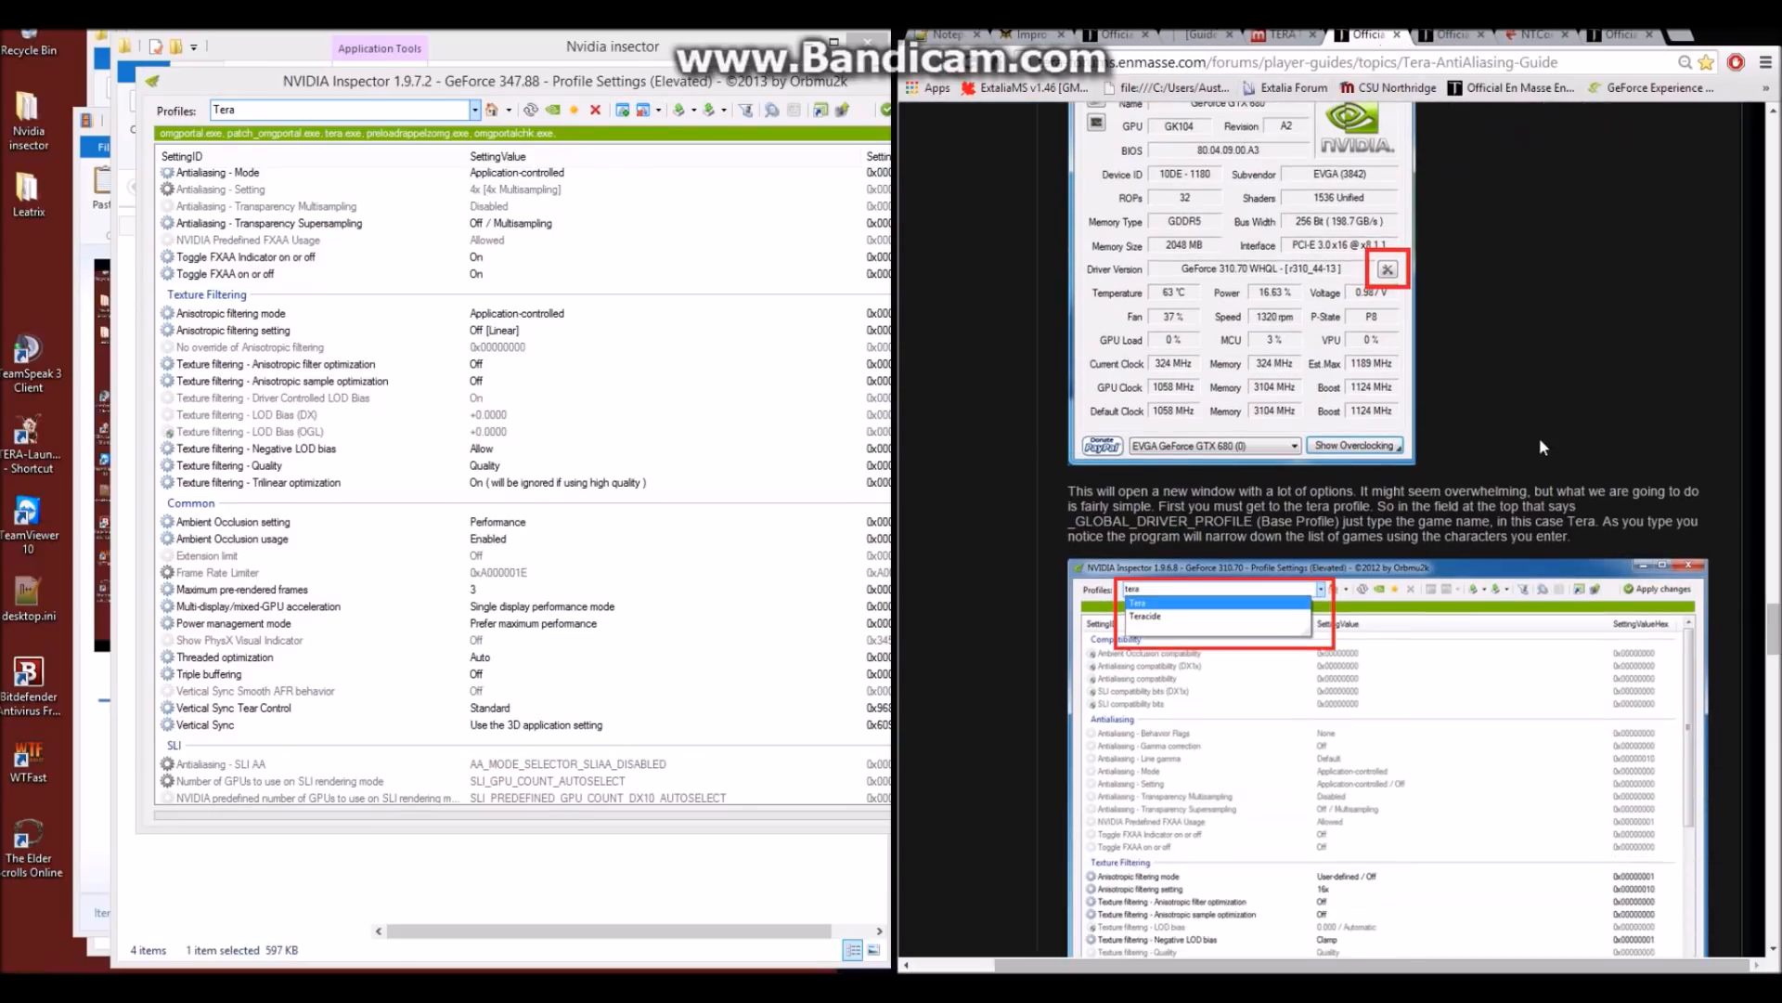
scroll(1539, 436, down, 2)
scroll(1272, 334, down, 3)
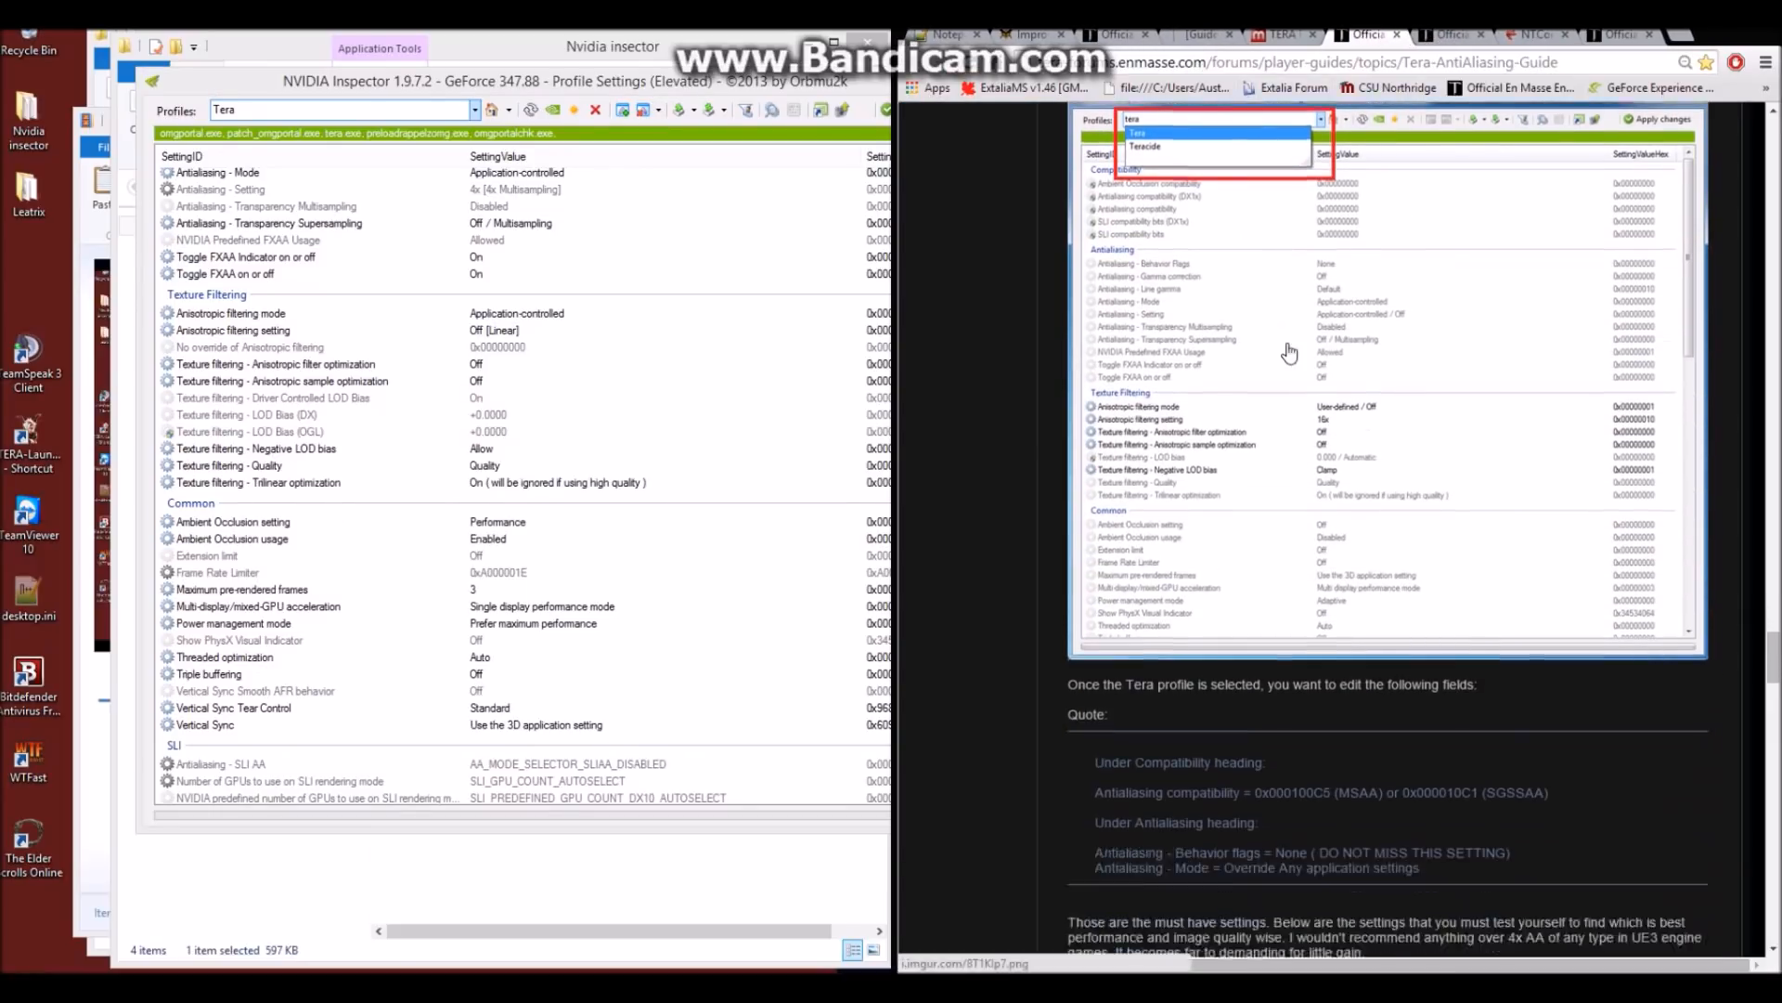
scroll(1290, 353, down, 6)
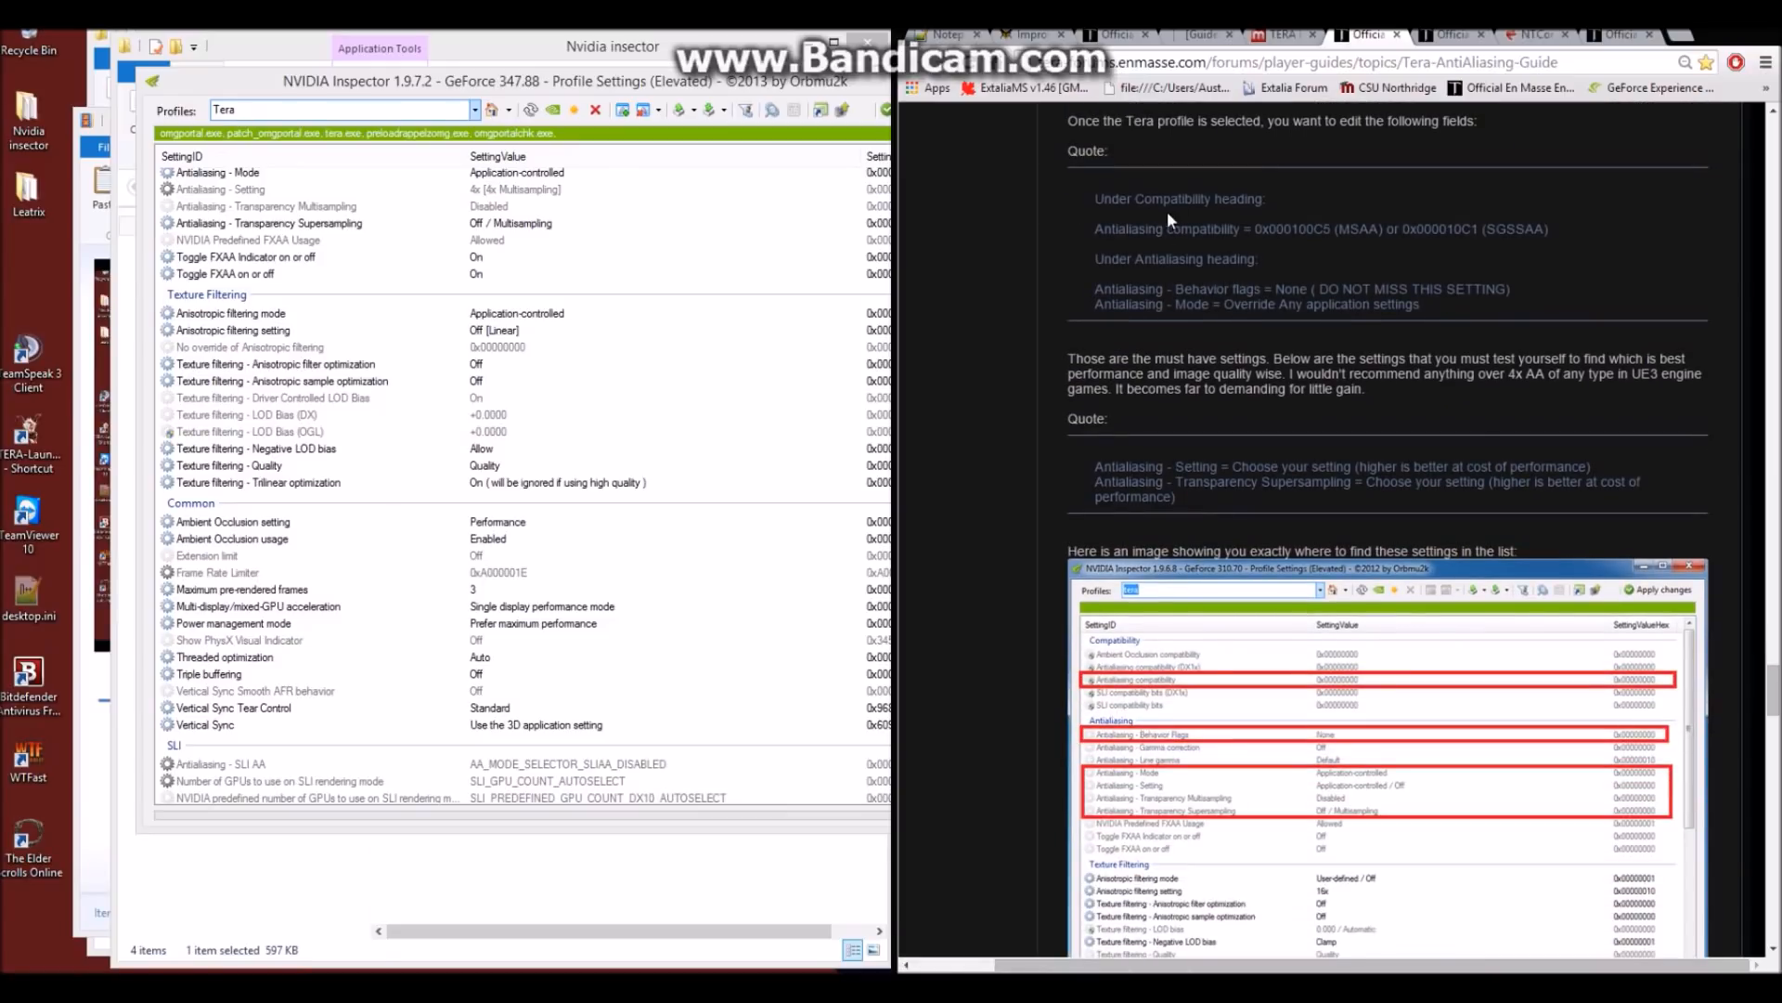
Compare the Tera profile's compatibility settings with the guide's MSAA and SGSSAA values and check the guide's explanation of both methods
click(713, 104)
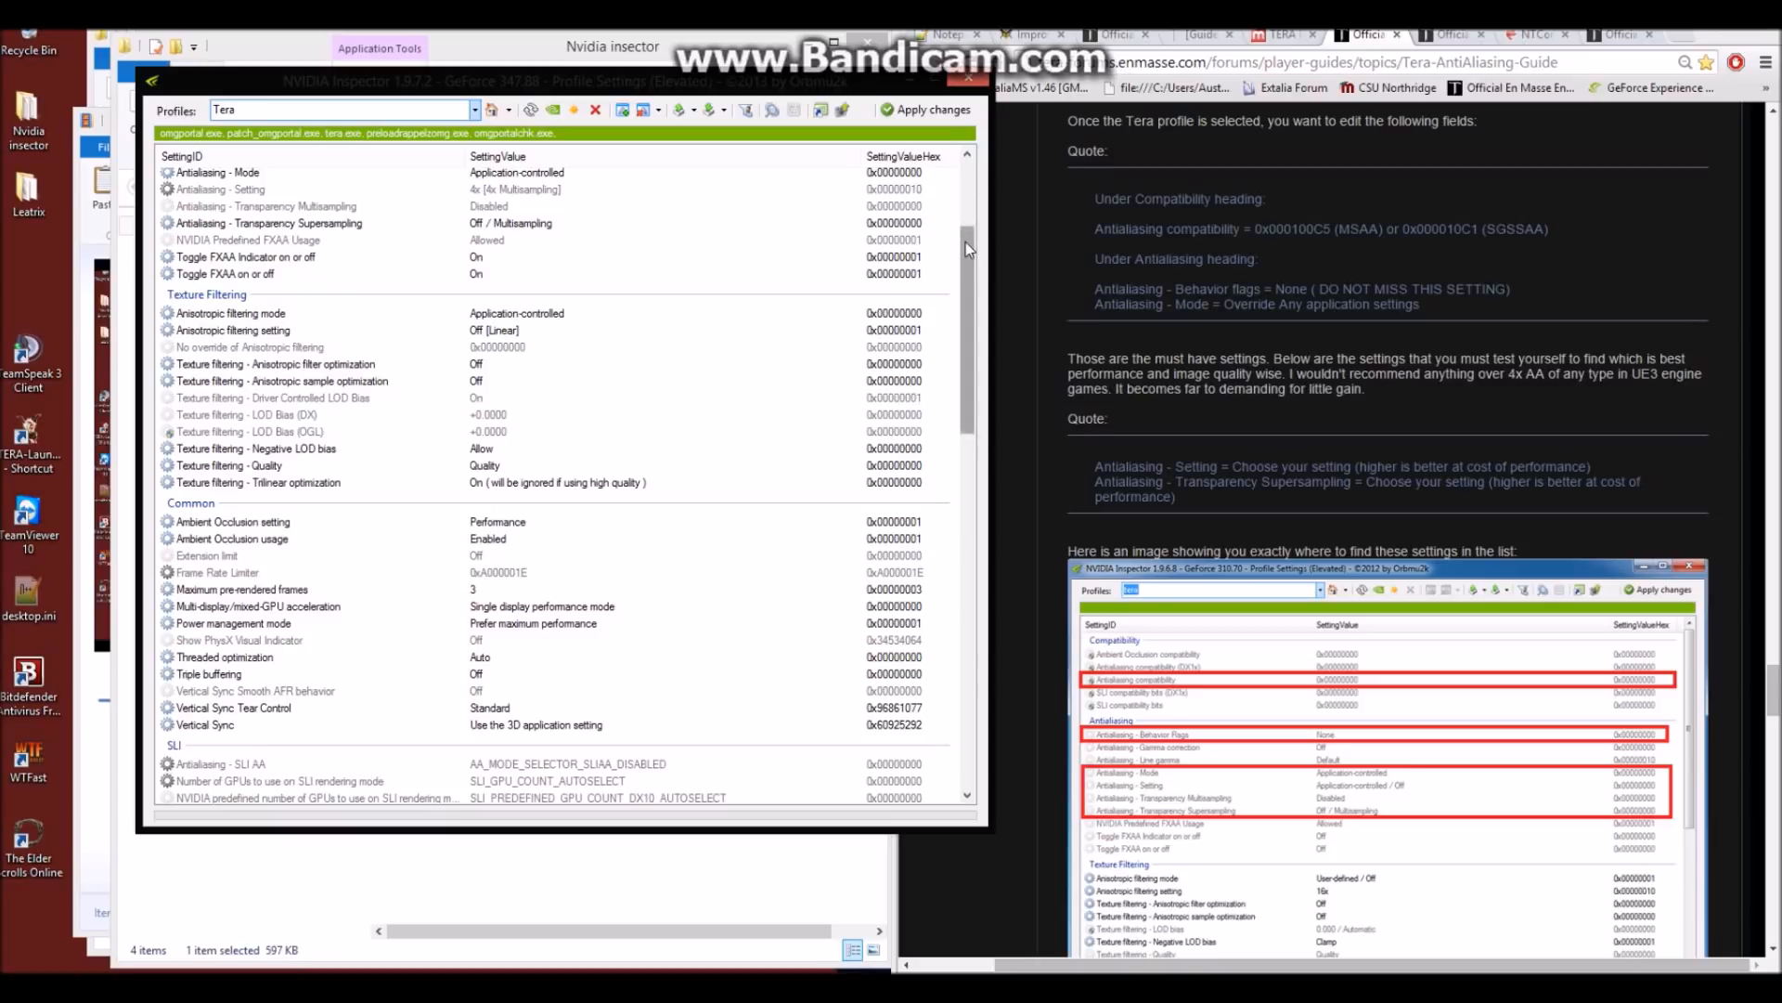
drag(966, 242, 966, 182)
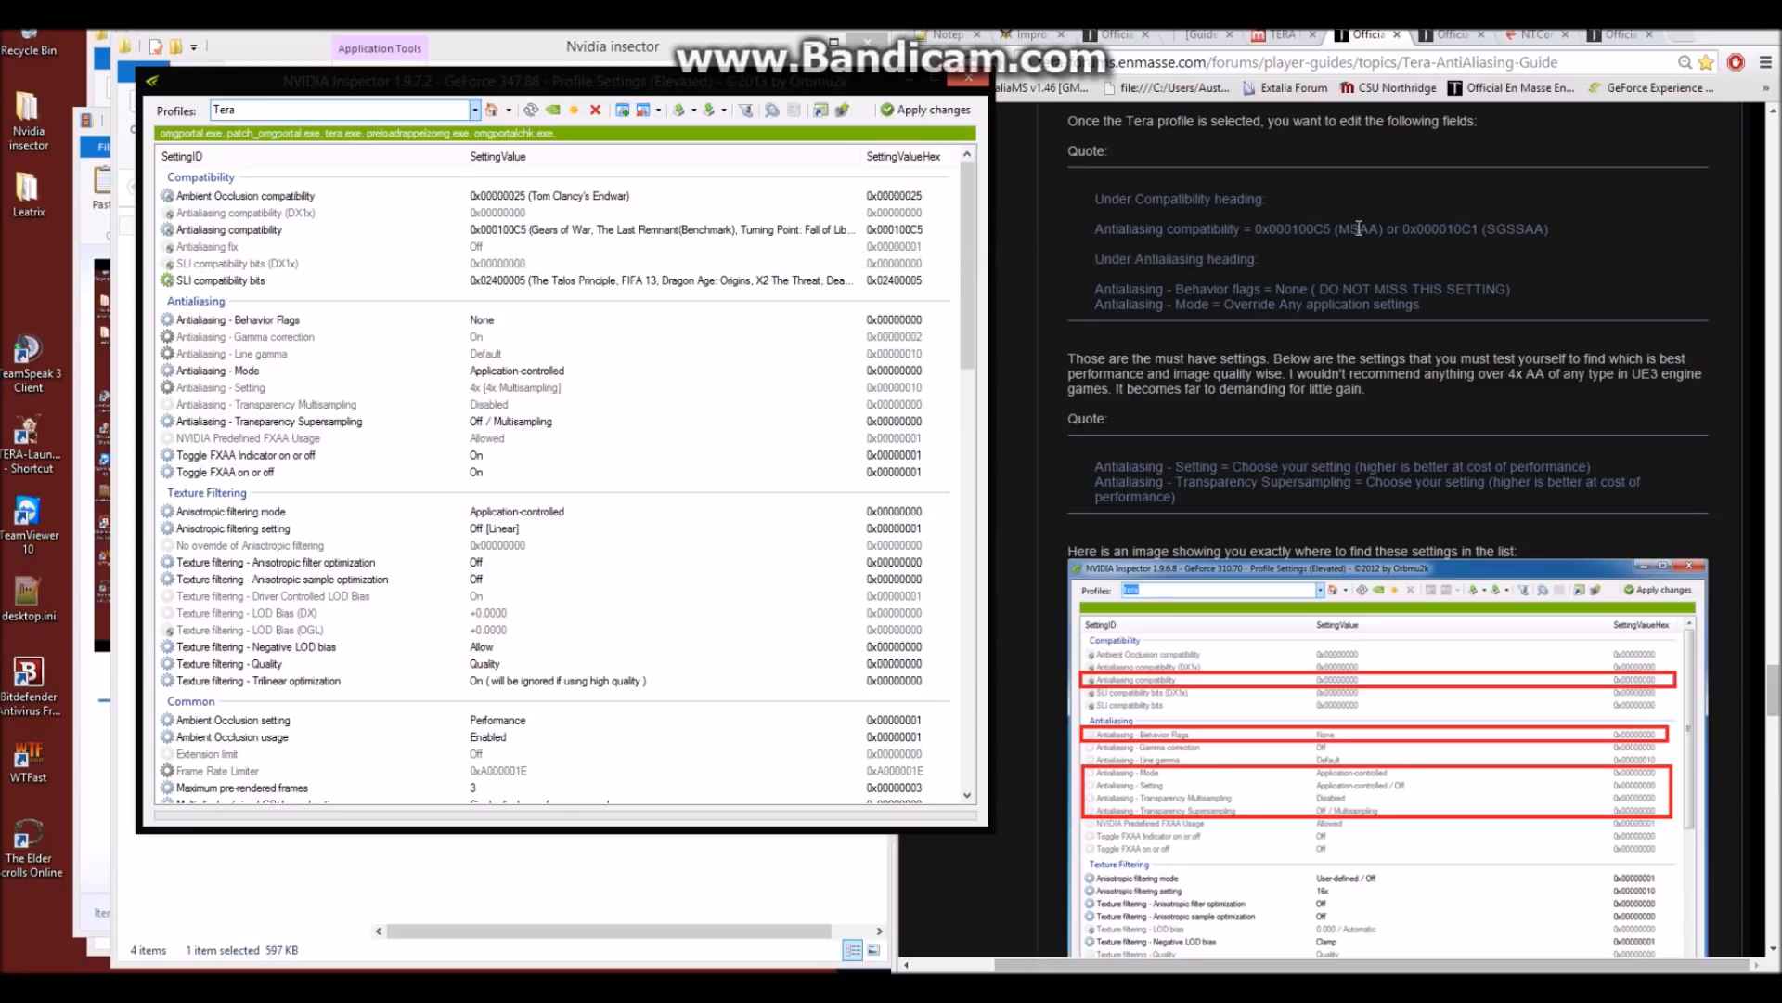
drag(1340, 228, 1378, 231)
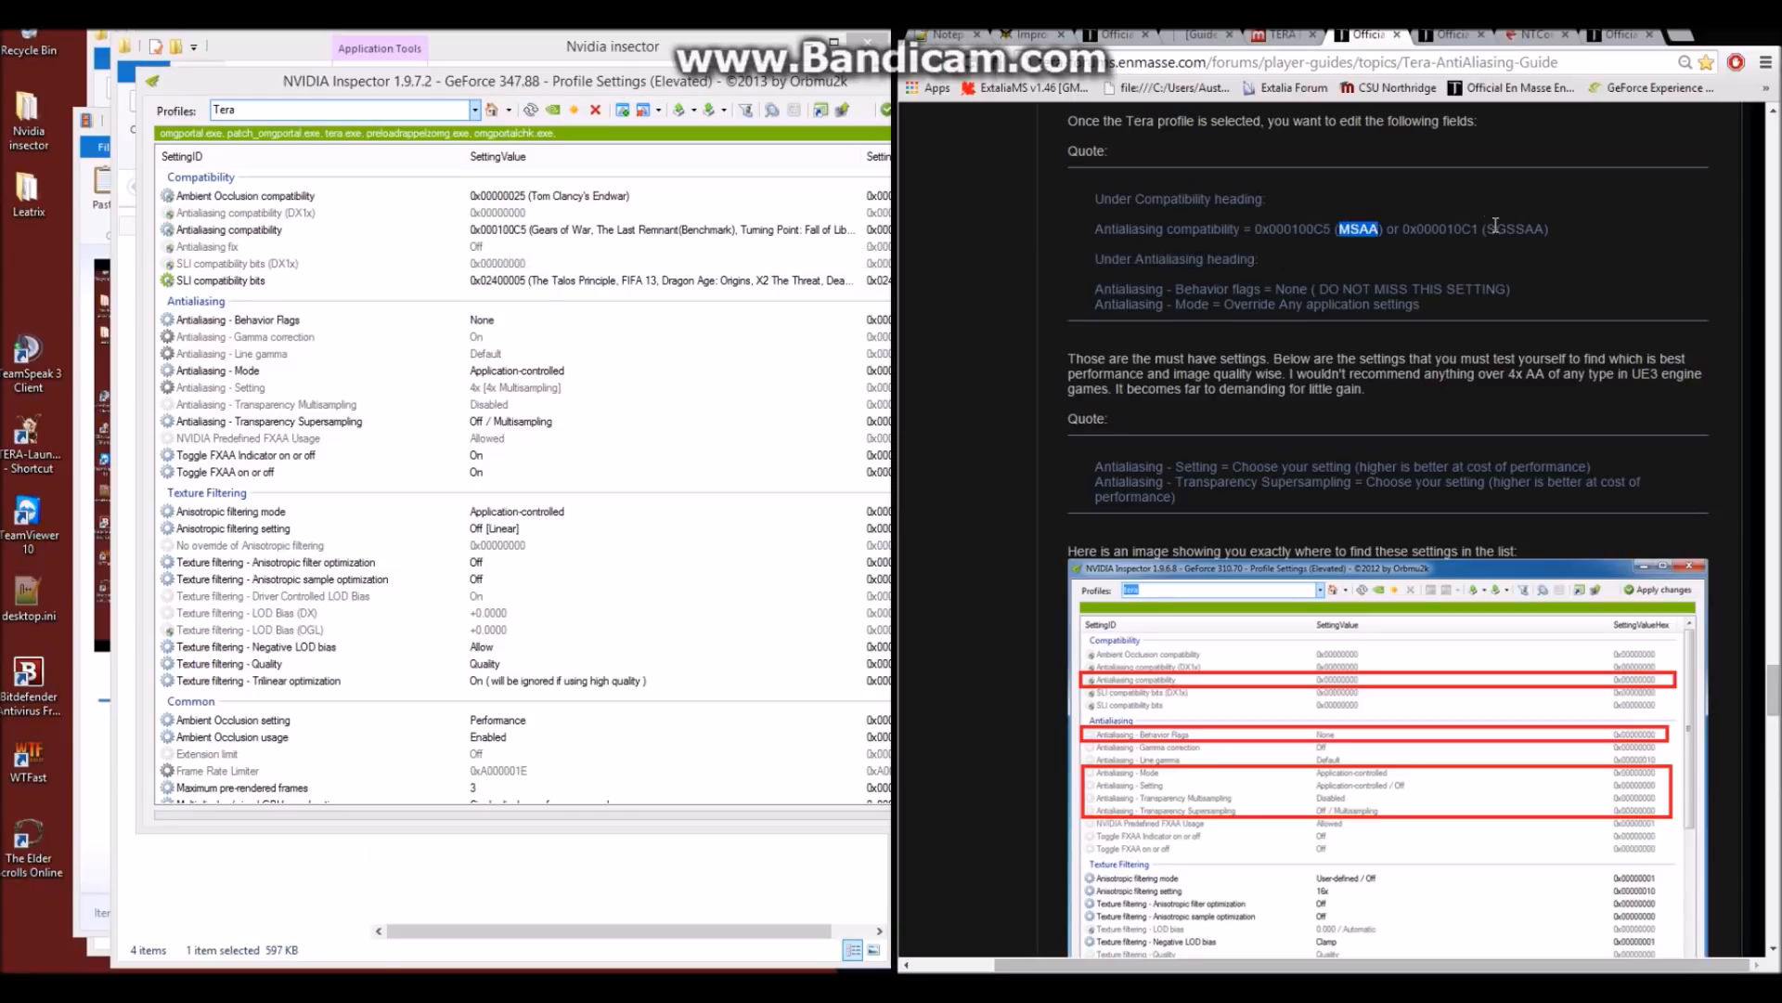
drag(1489, 232, 1545, 230)
scroll(1244, 316, up, 15)
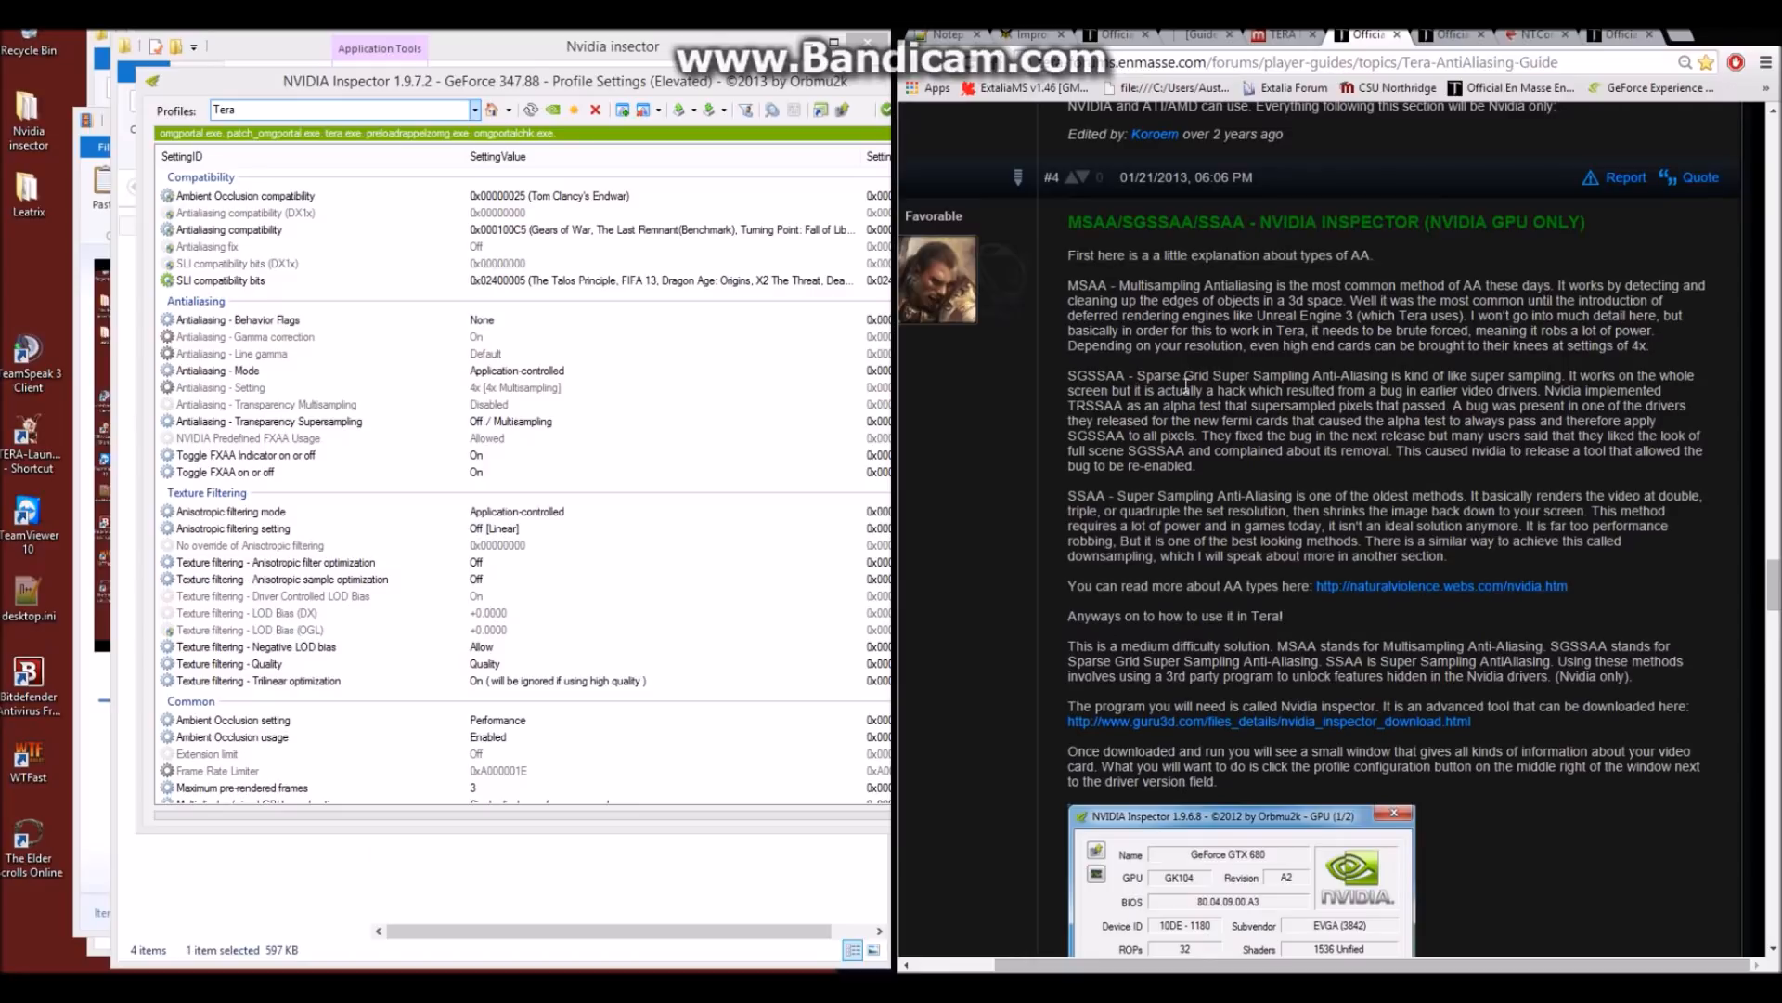
scroll(1188, 385, down, 14)
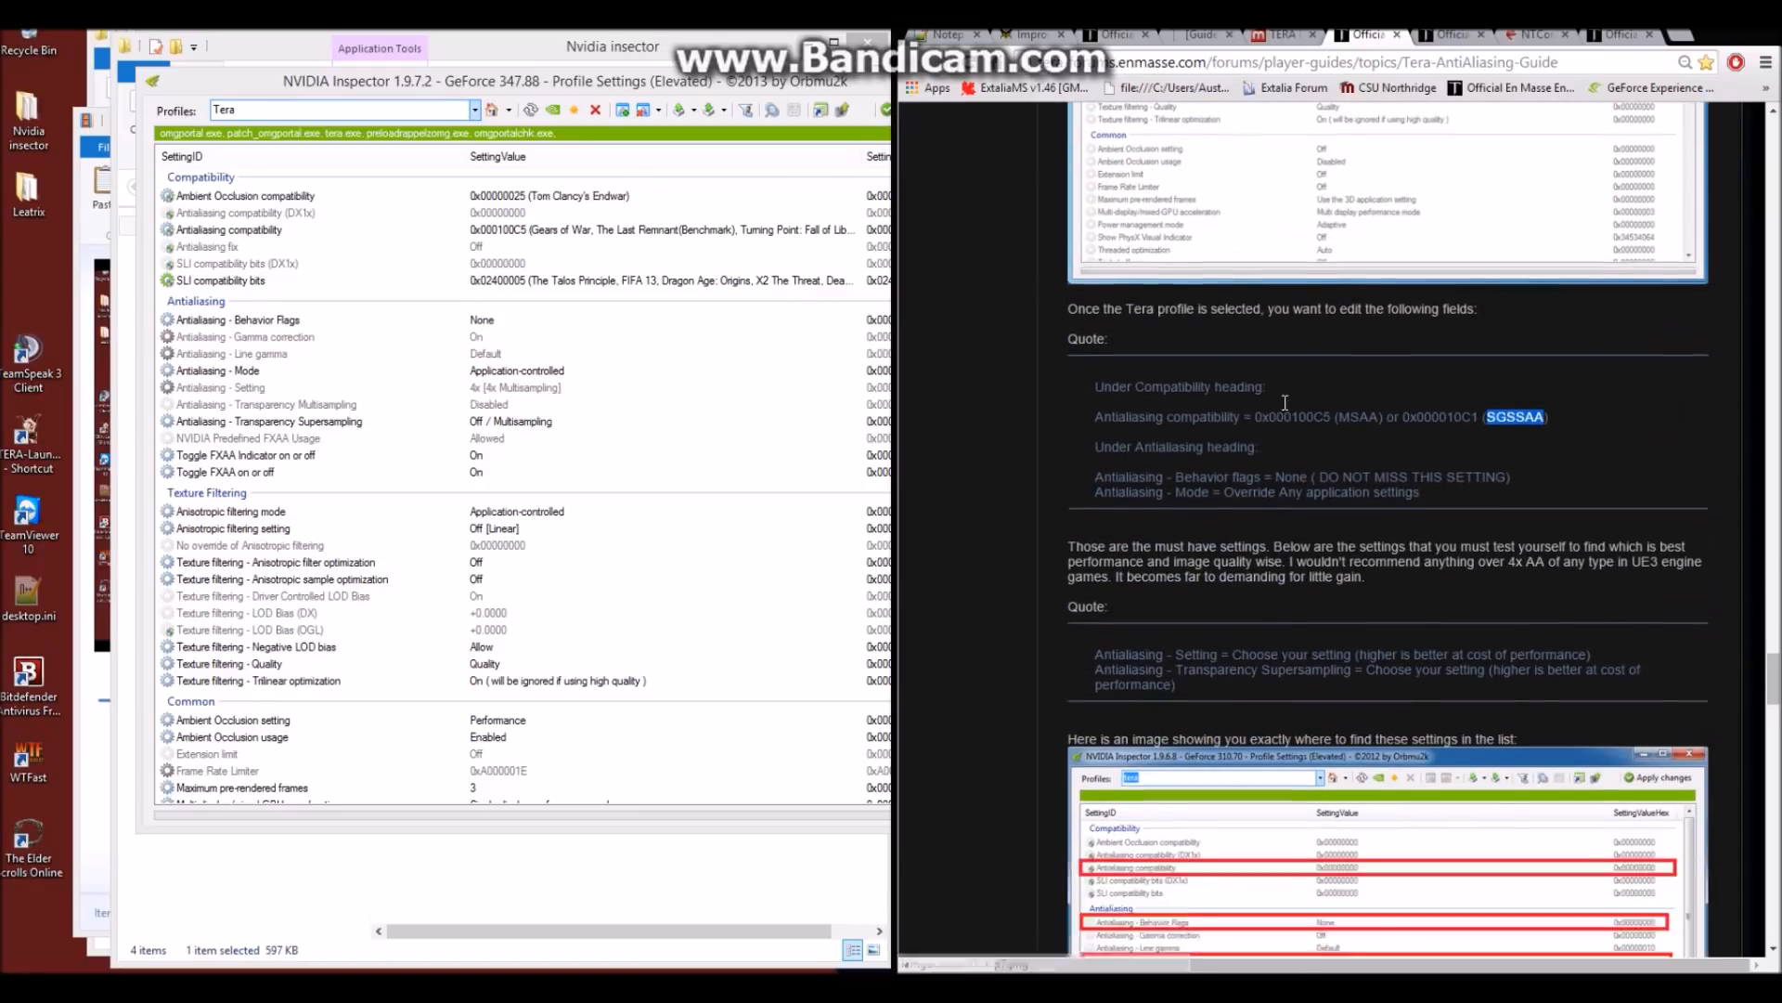
scroll(1285, 402, down, 1)
scroll(1282, 319, down, 1)
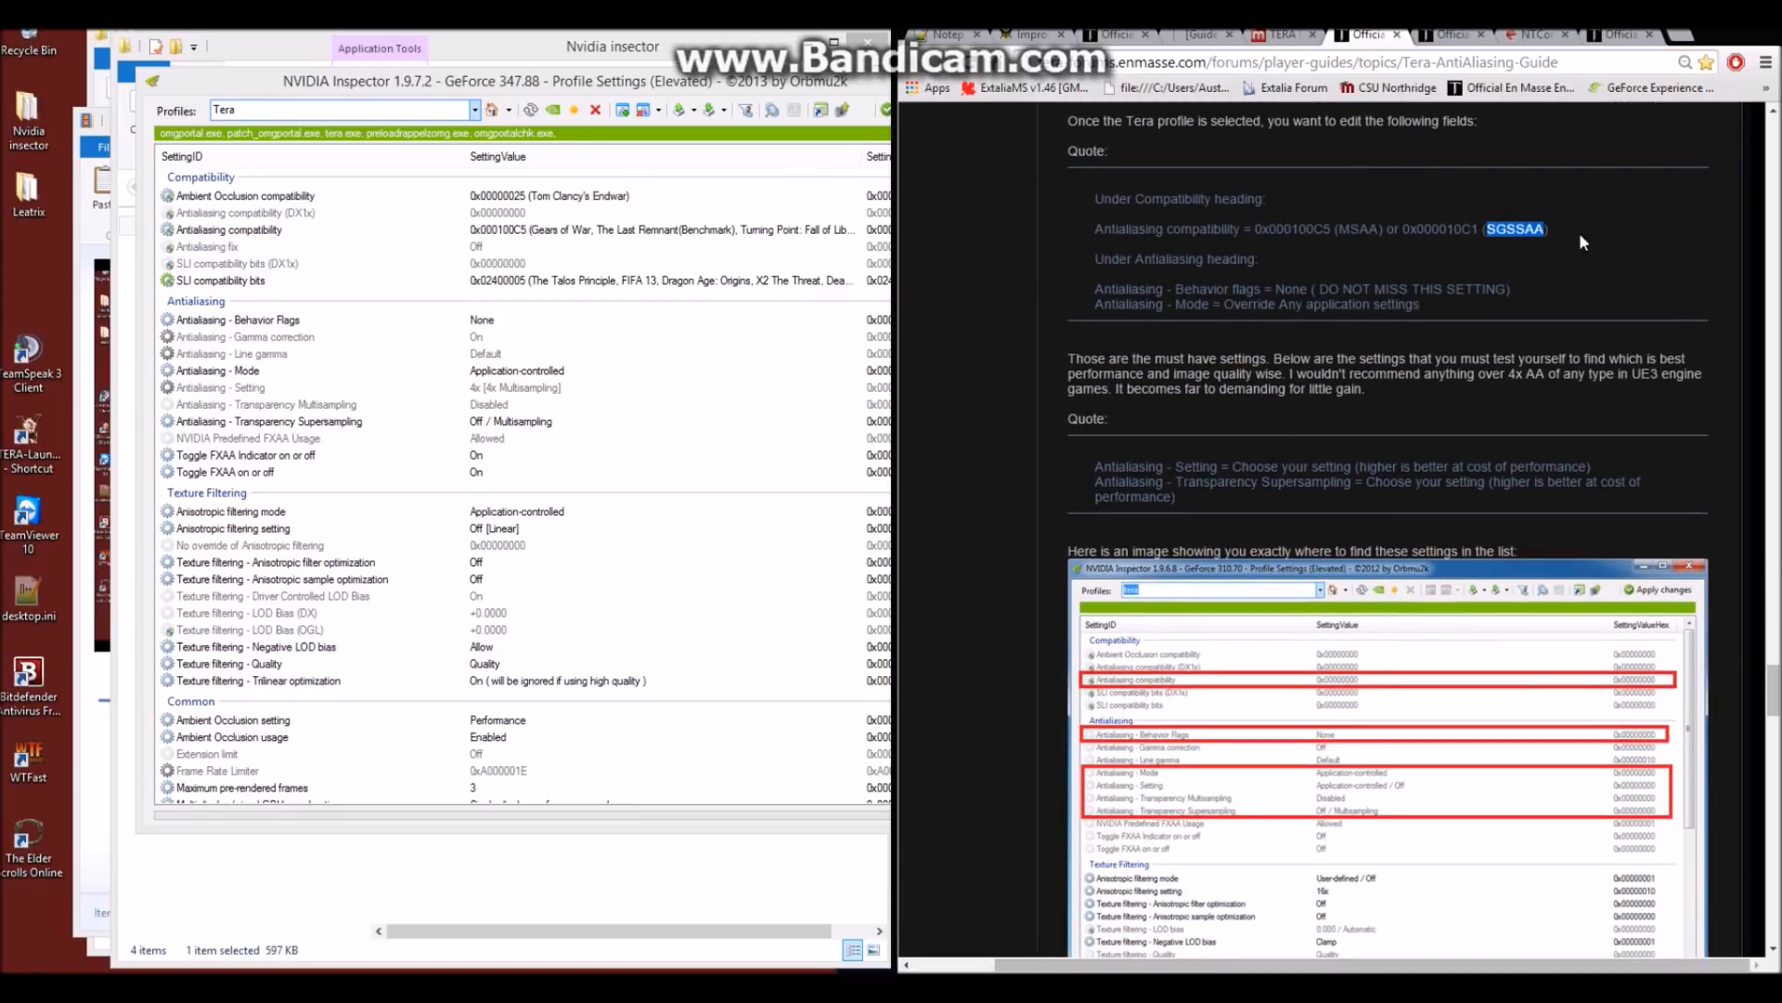
Switch Antialiasing - Behavior Flags to Treat 'Override any application setting' as 'Application-controlled' and back to None
click(532, 102)
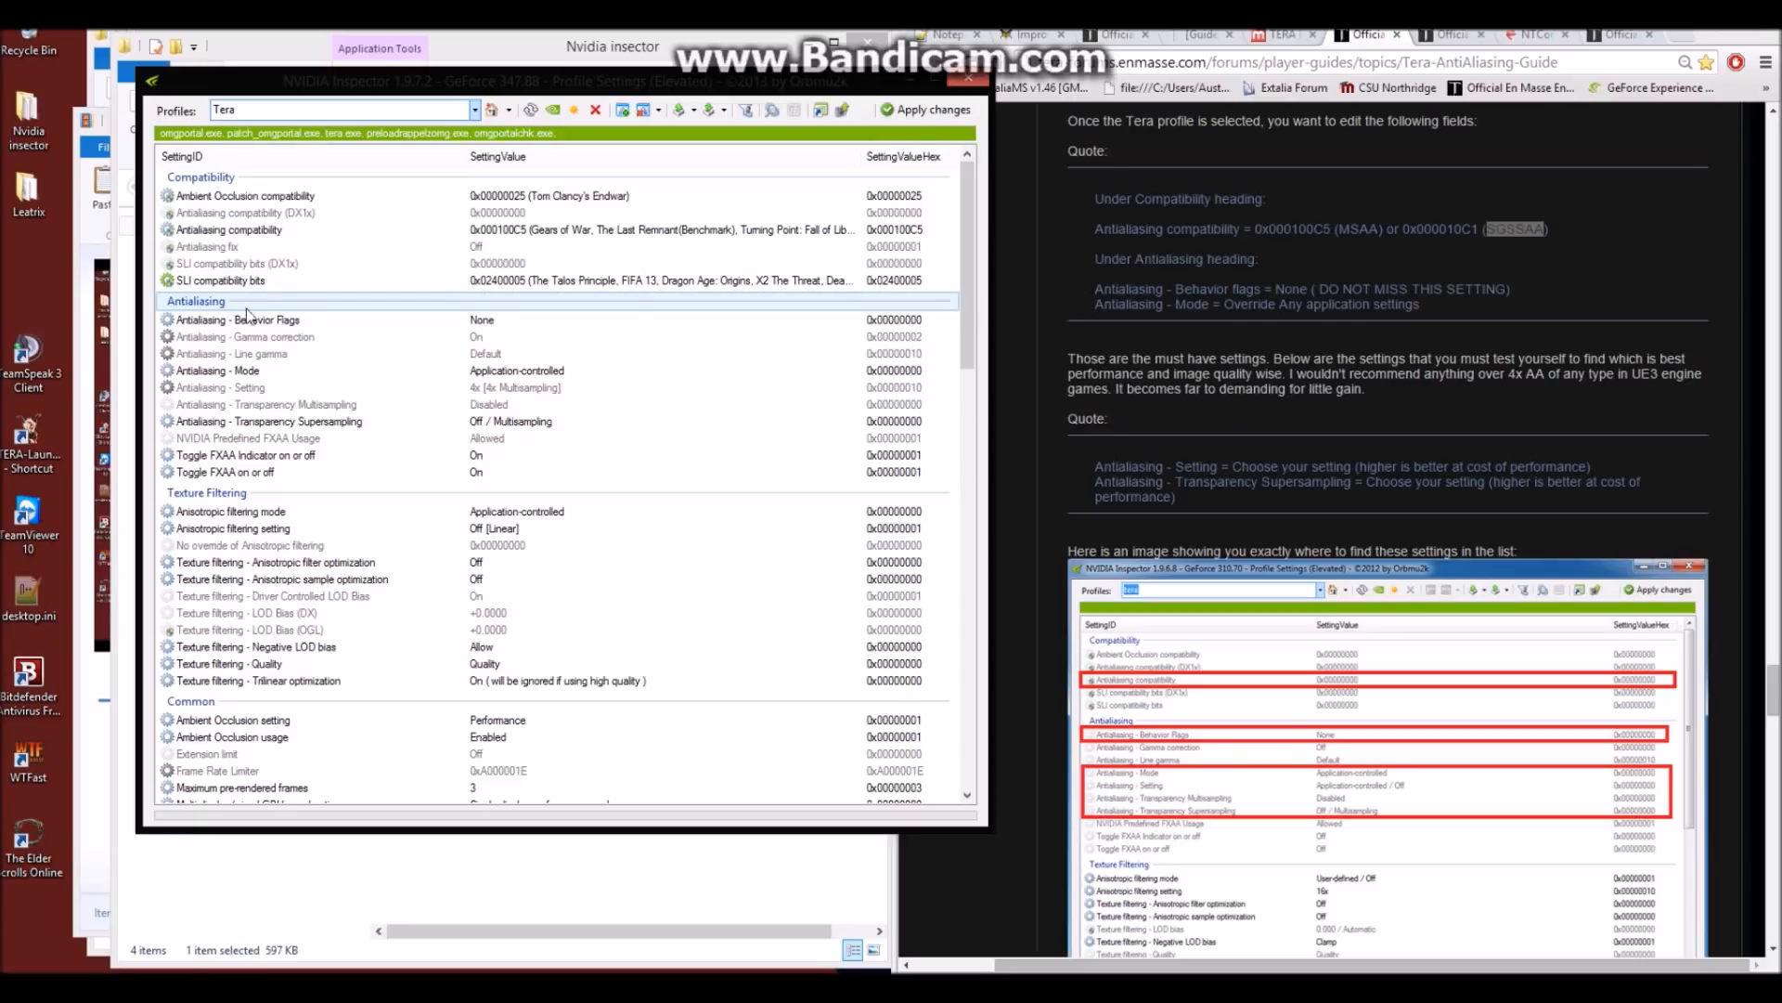
click(498, 320)
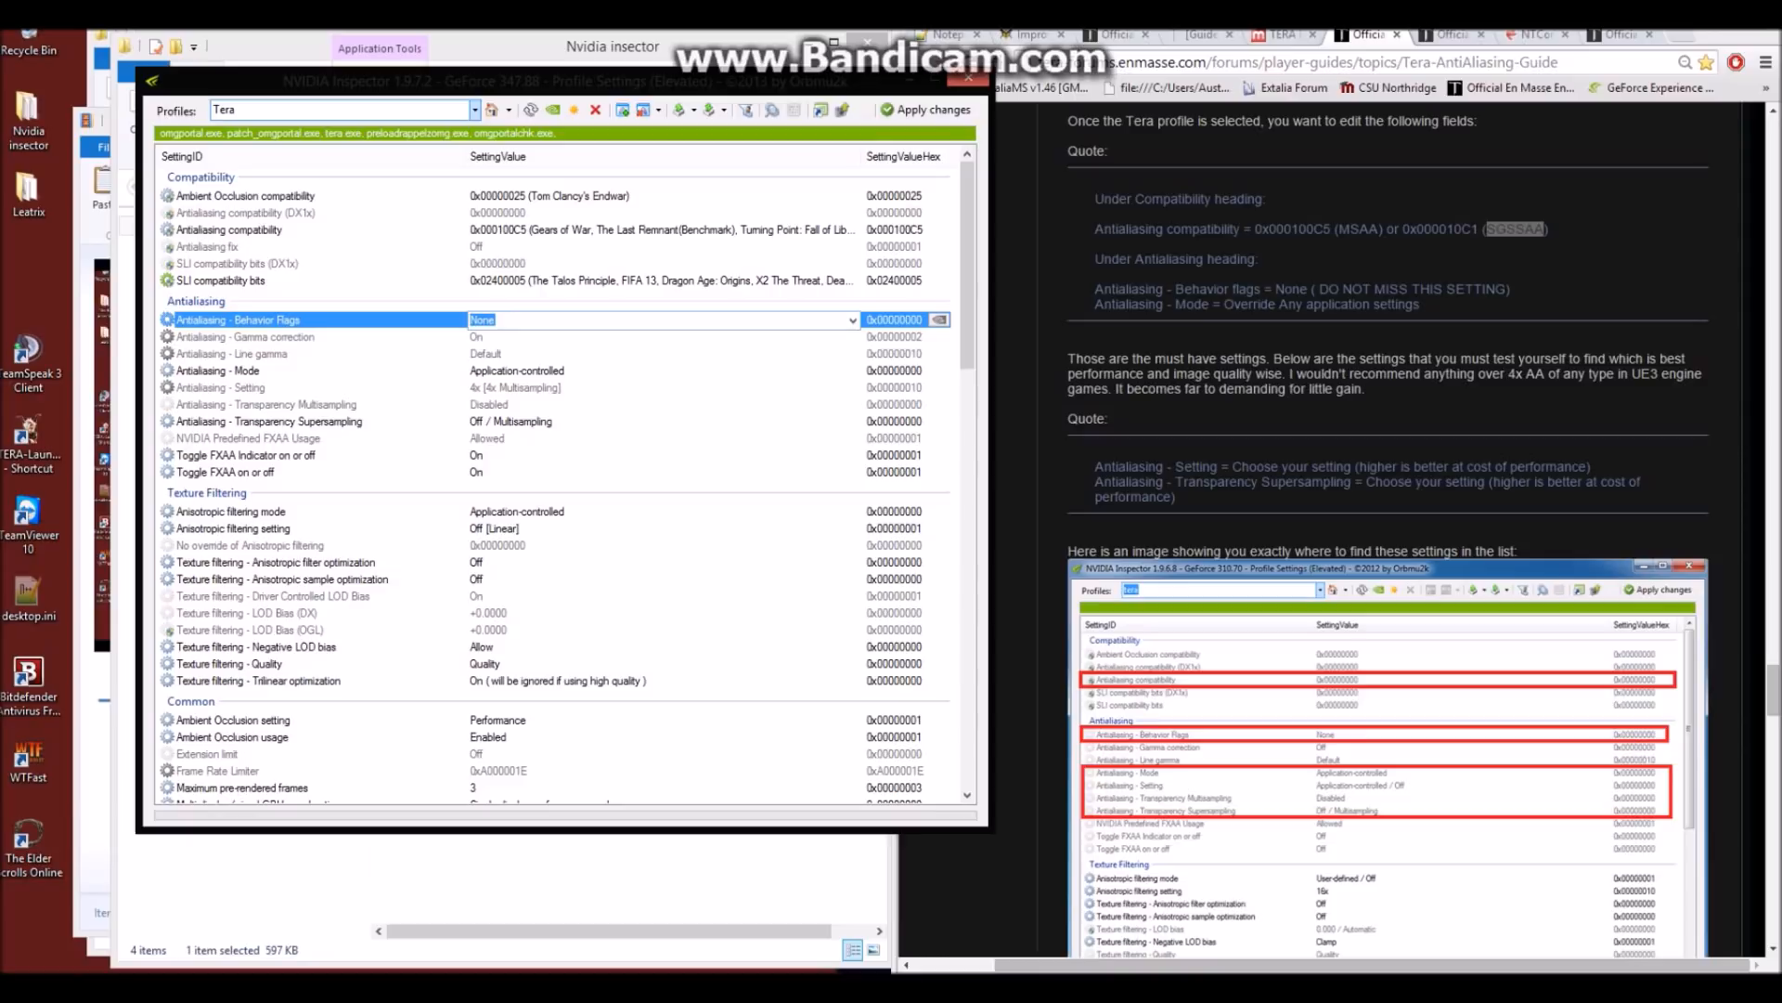
scroll(863, 555, down, 3)
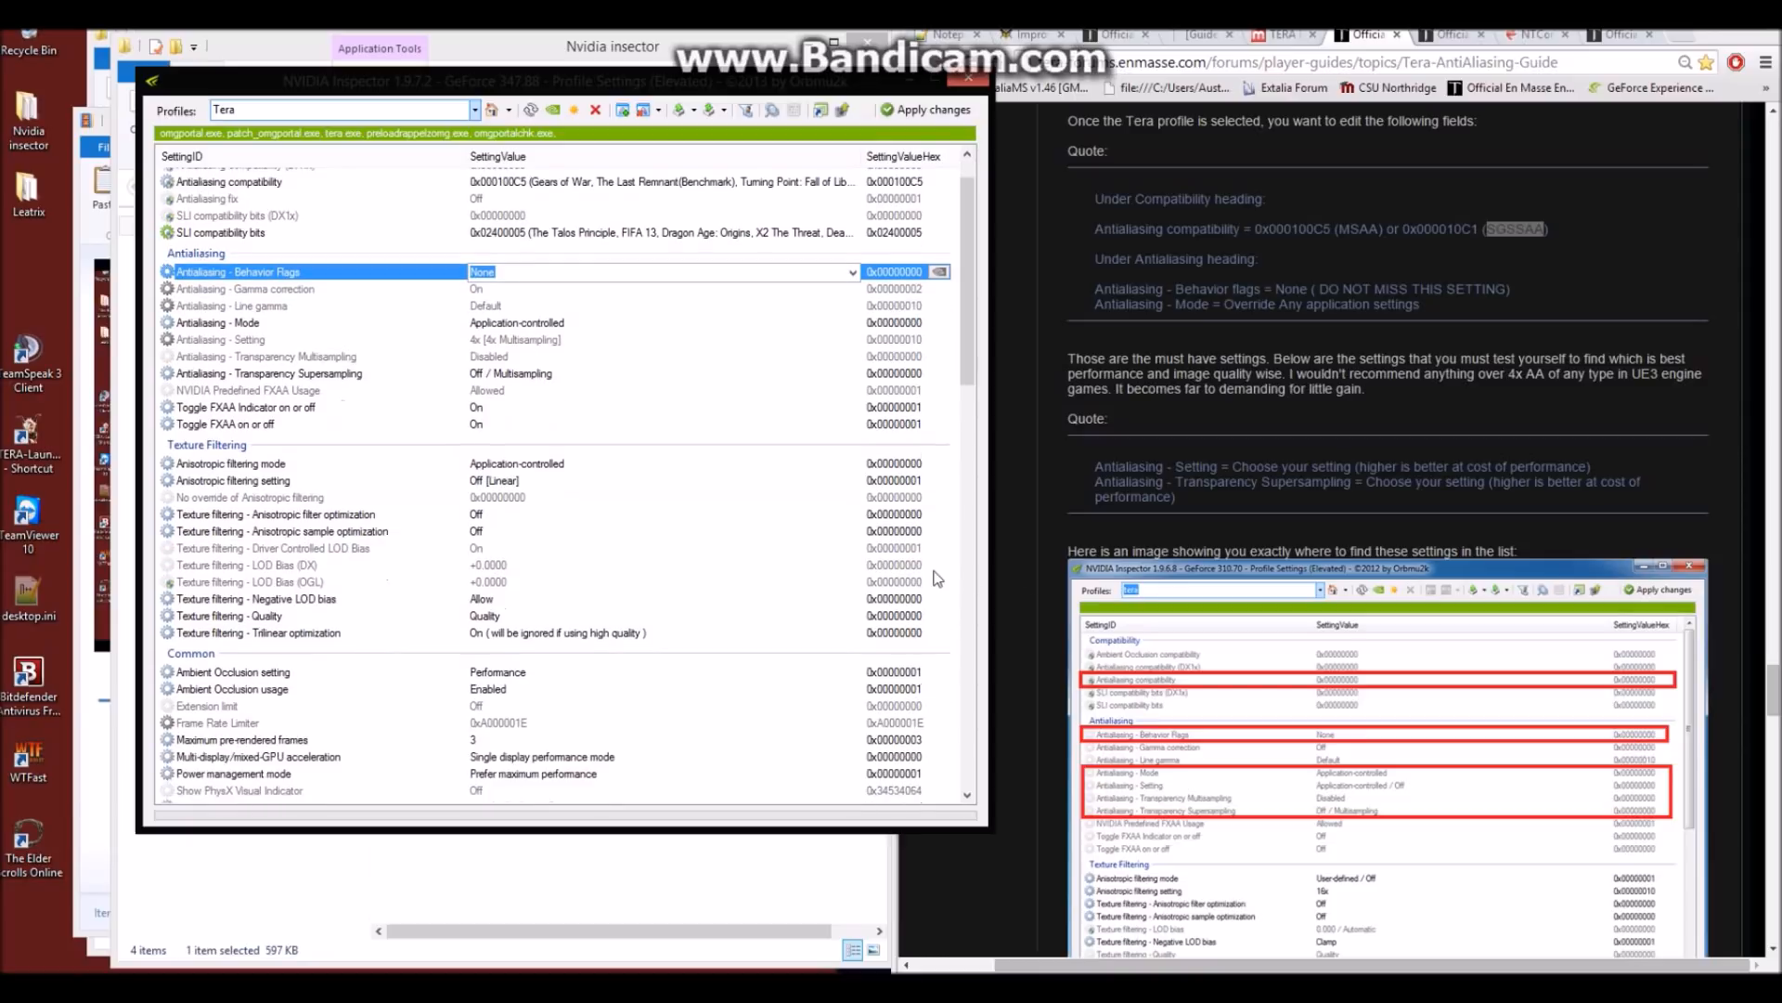
scroll(898, 569, up, 3)
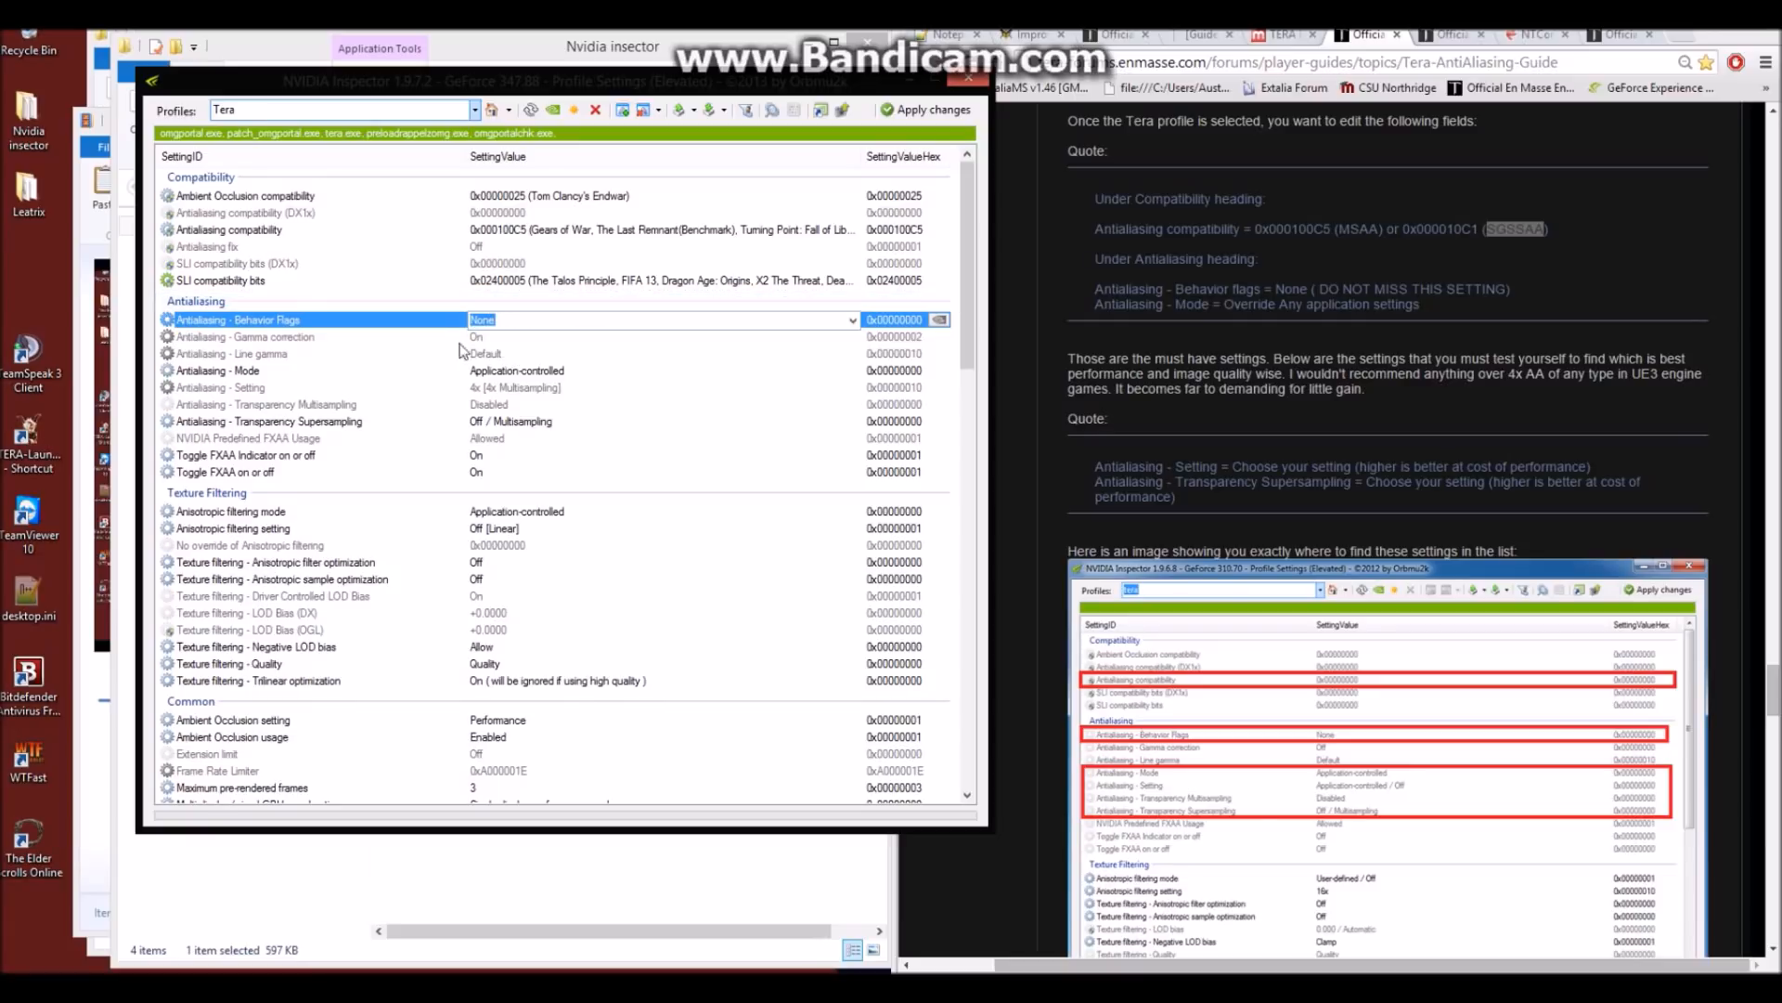
click(557, 319)
click(571, 337)
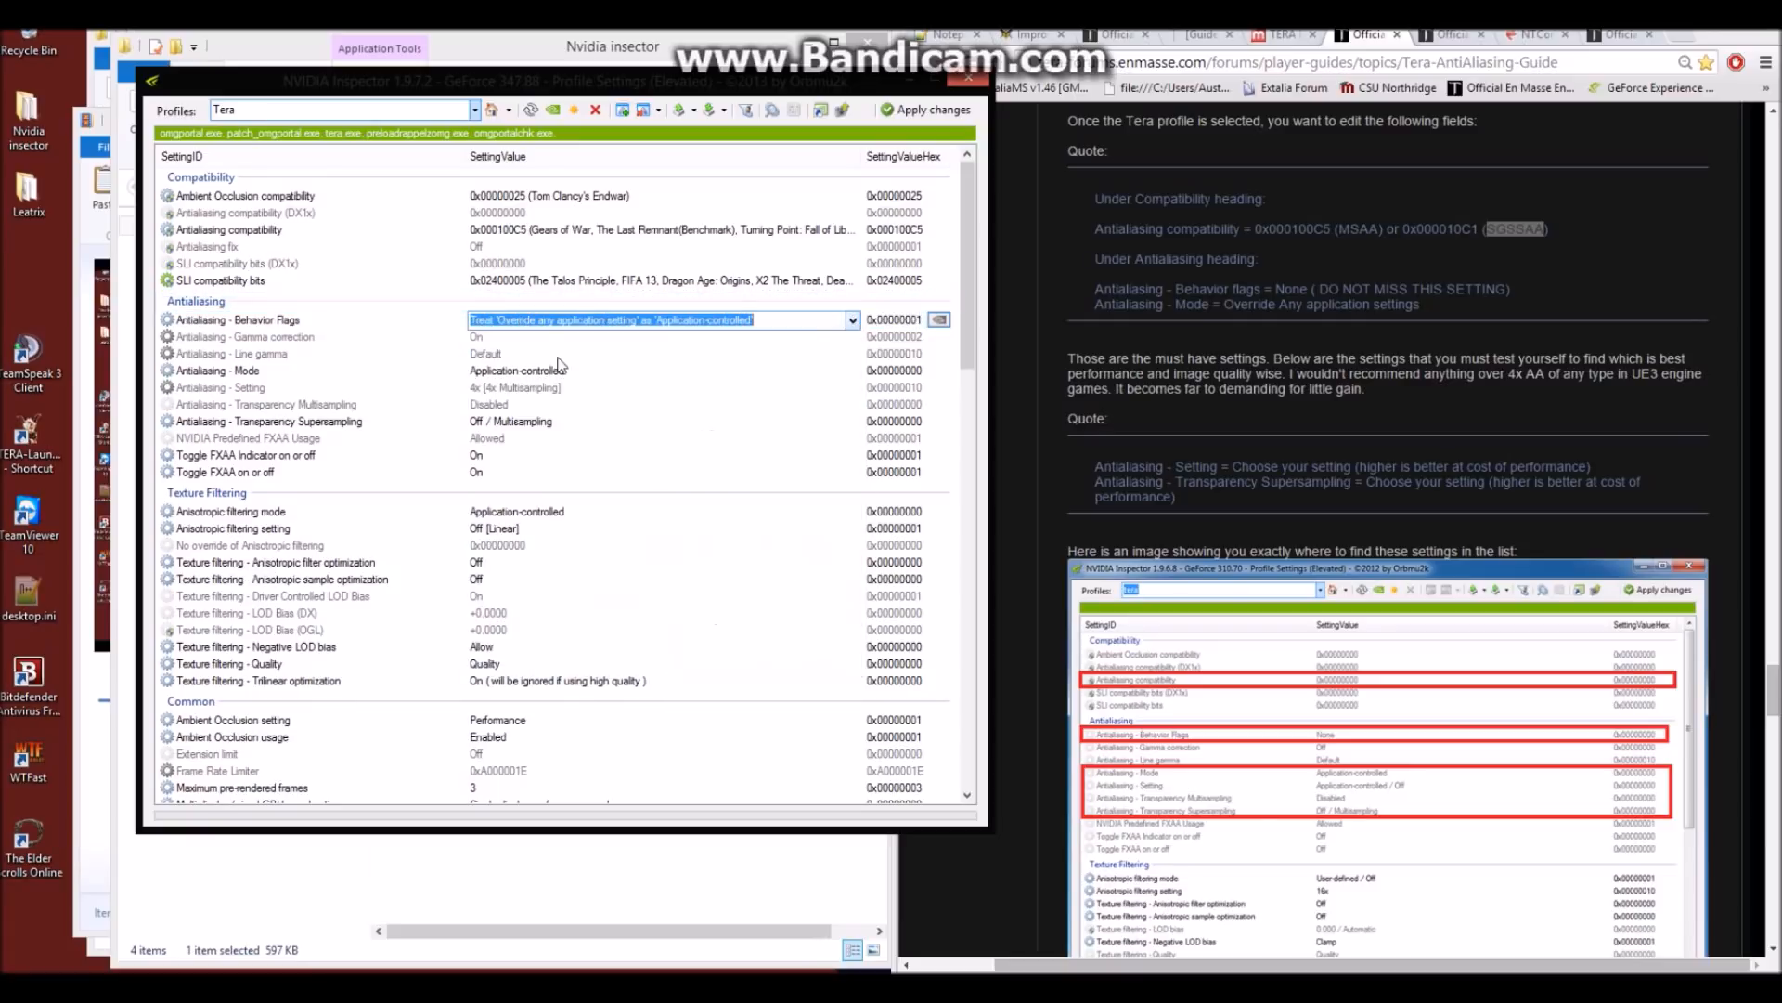
click(852, 320)
click(515, 336)
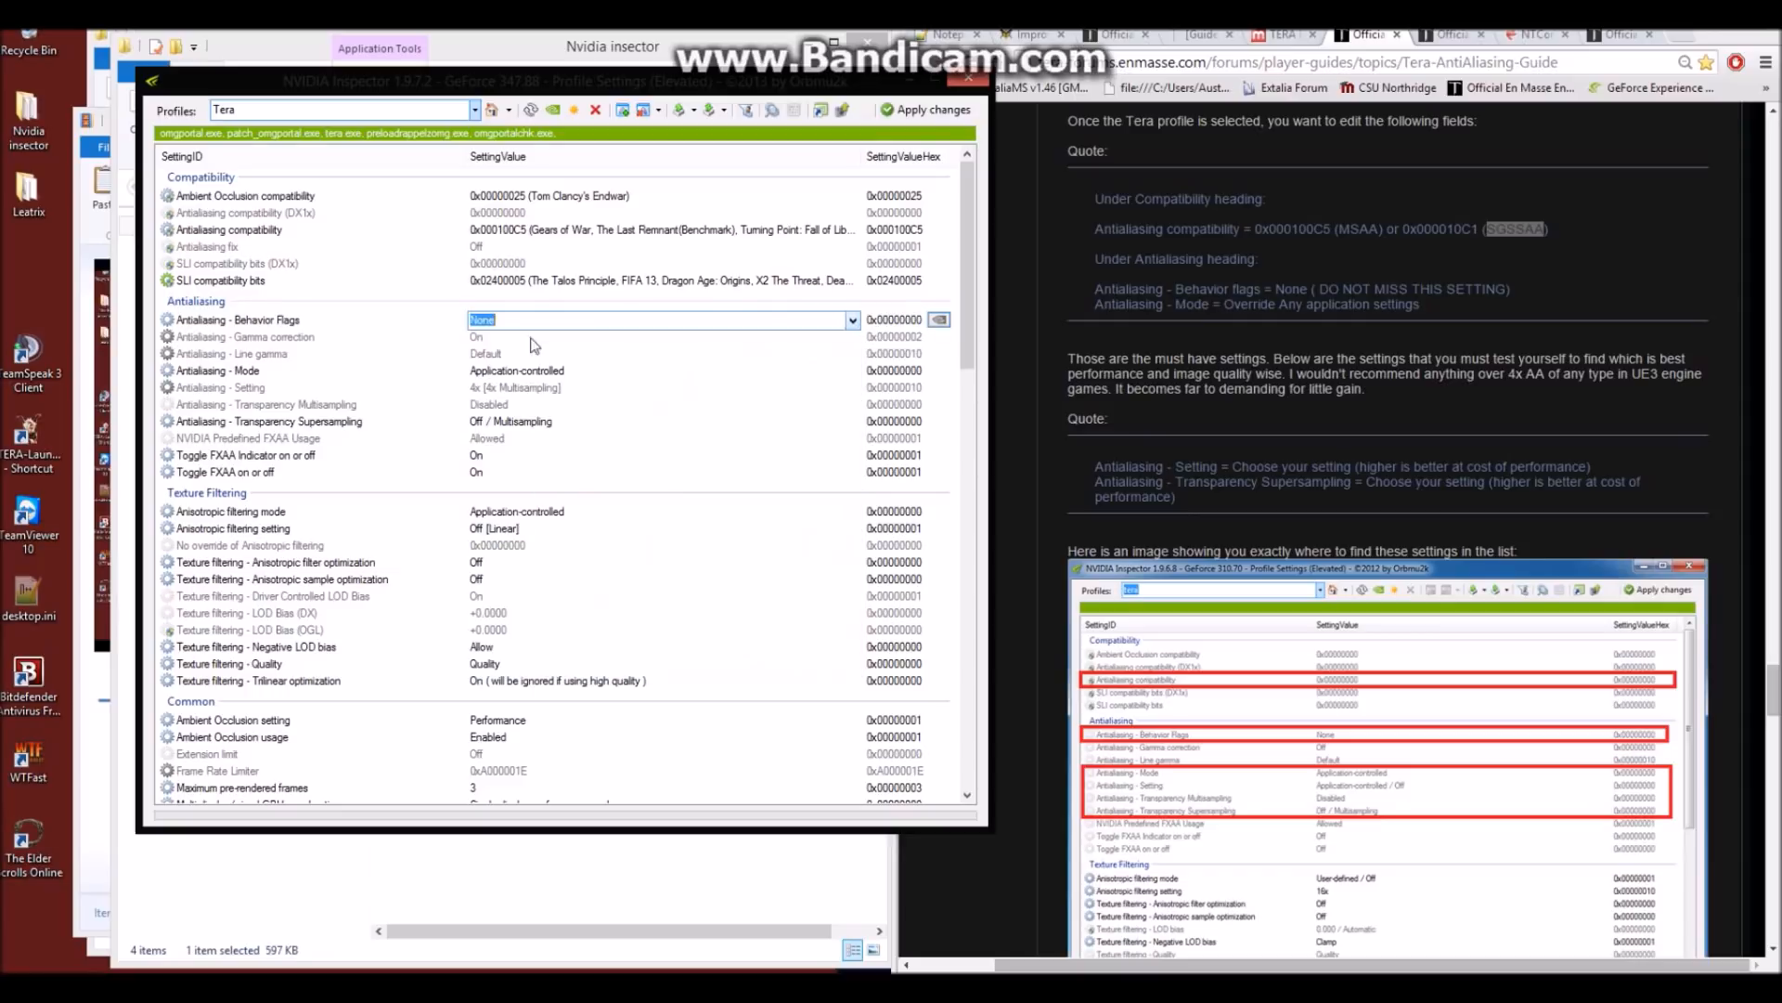
Set Antialiasing - Mode to Override any application setting in the Tera profile
mouse_move(971, 225)
mouse_down()
mouse_move(959, 283)
mouse_move(956, 196)
mouse_move(958, 350)
mouse_move(958, 195)
mouse_up()
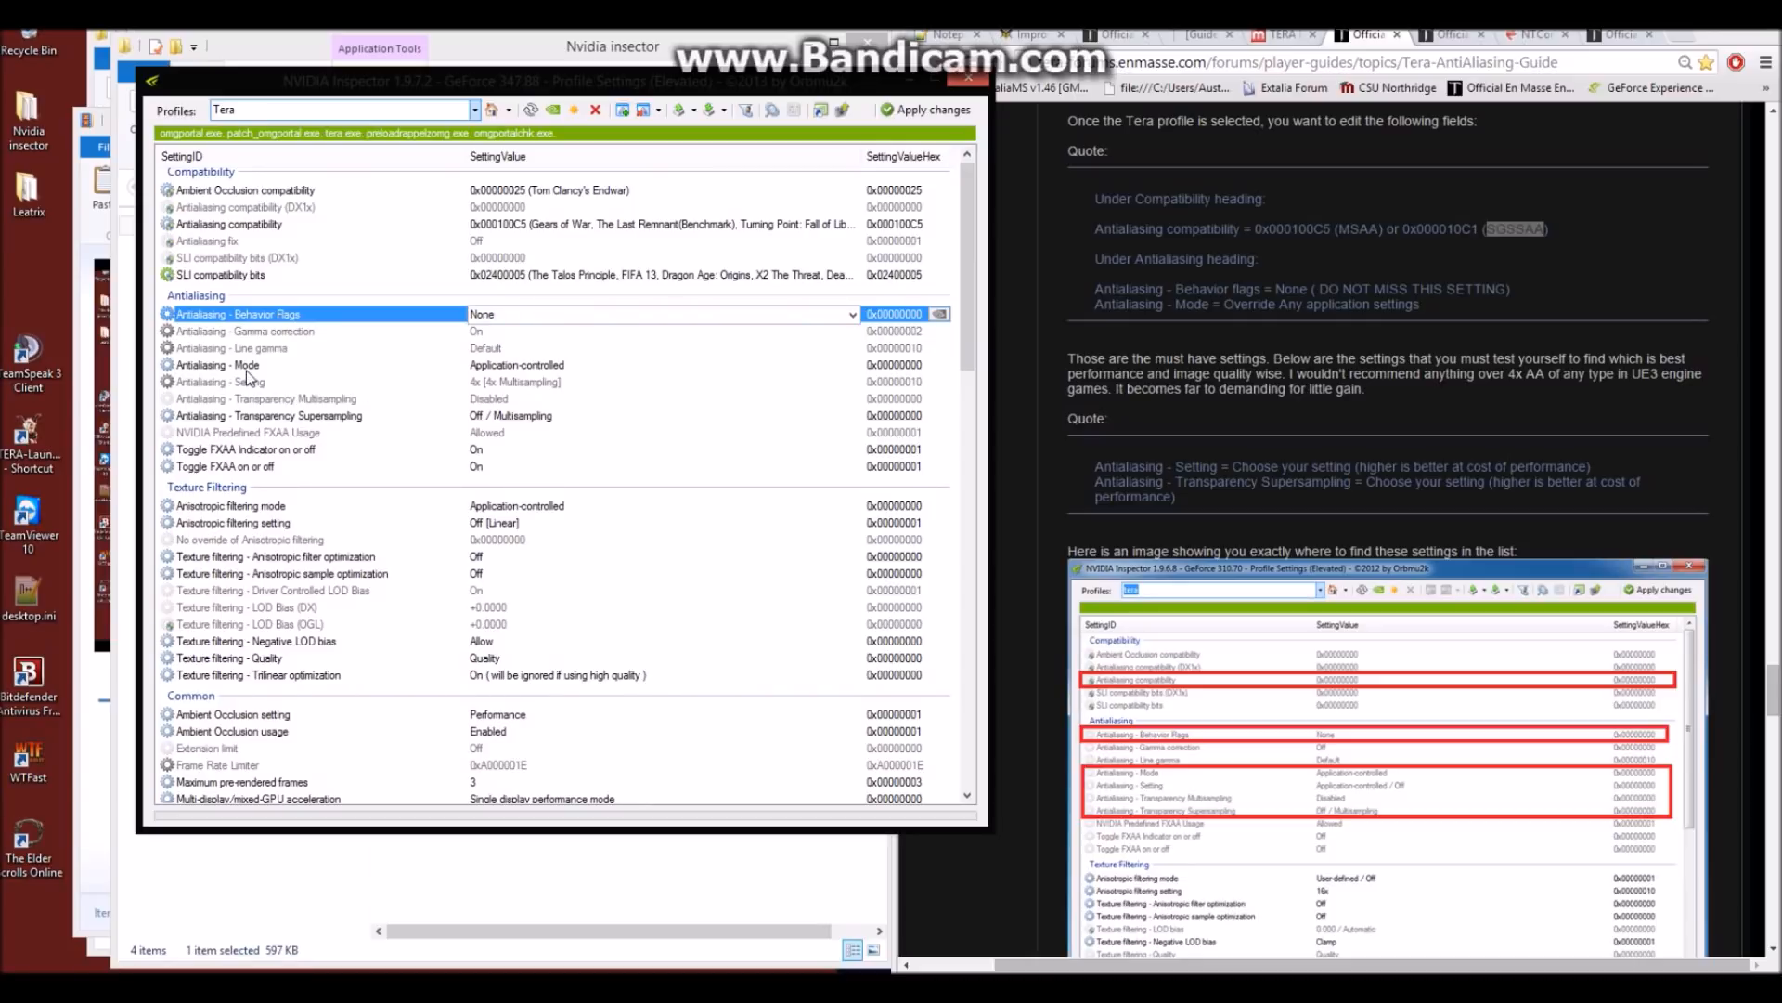
click(853, 366)
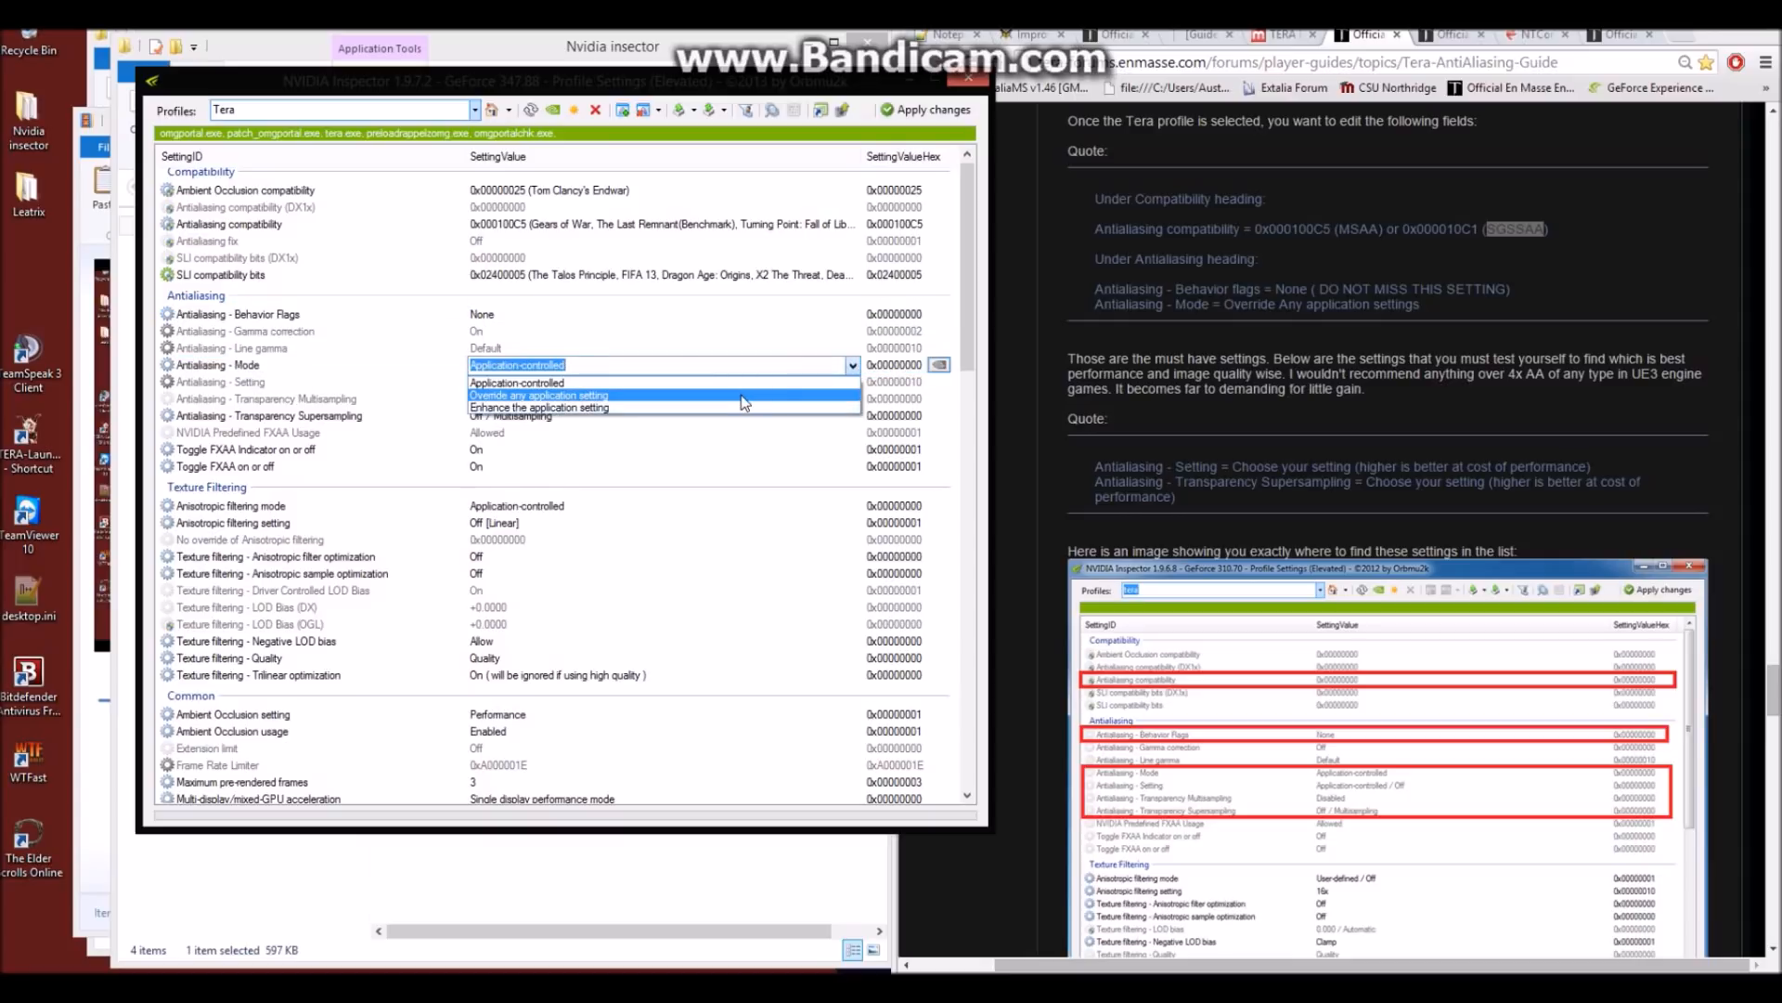
click(743, 401)
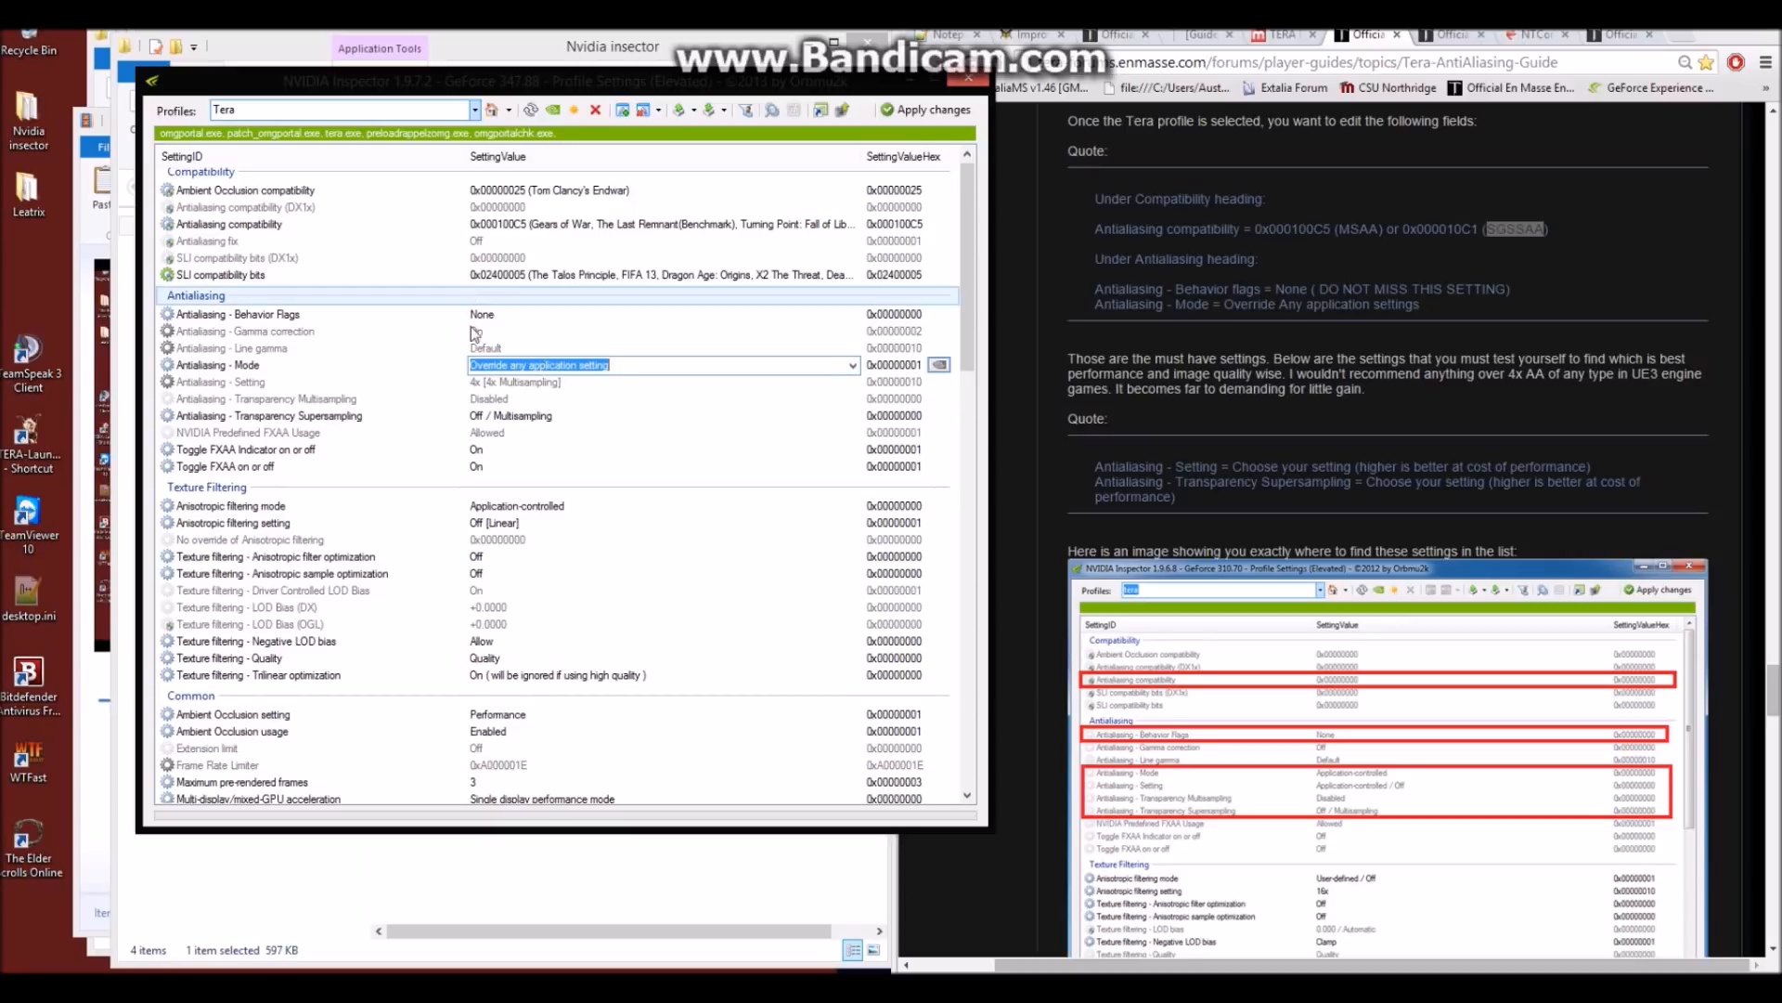
Bring the guide's annotated settings image into view and move the profile settings window clear of the browser
click(1153, 417)
scroll(1152, 417, down, 1)
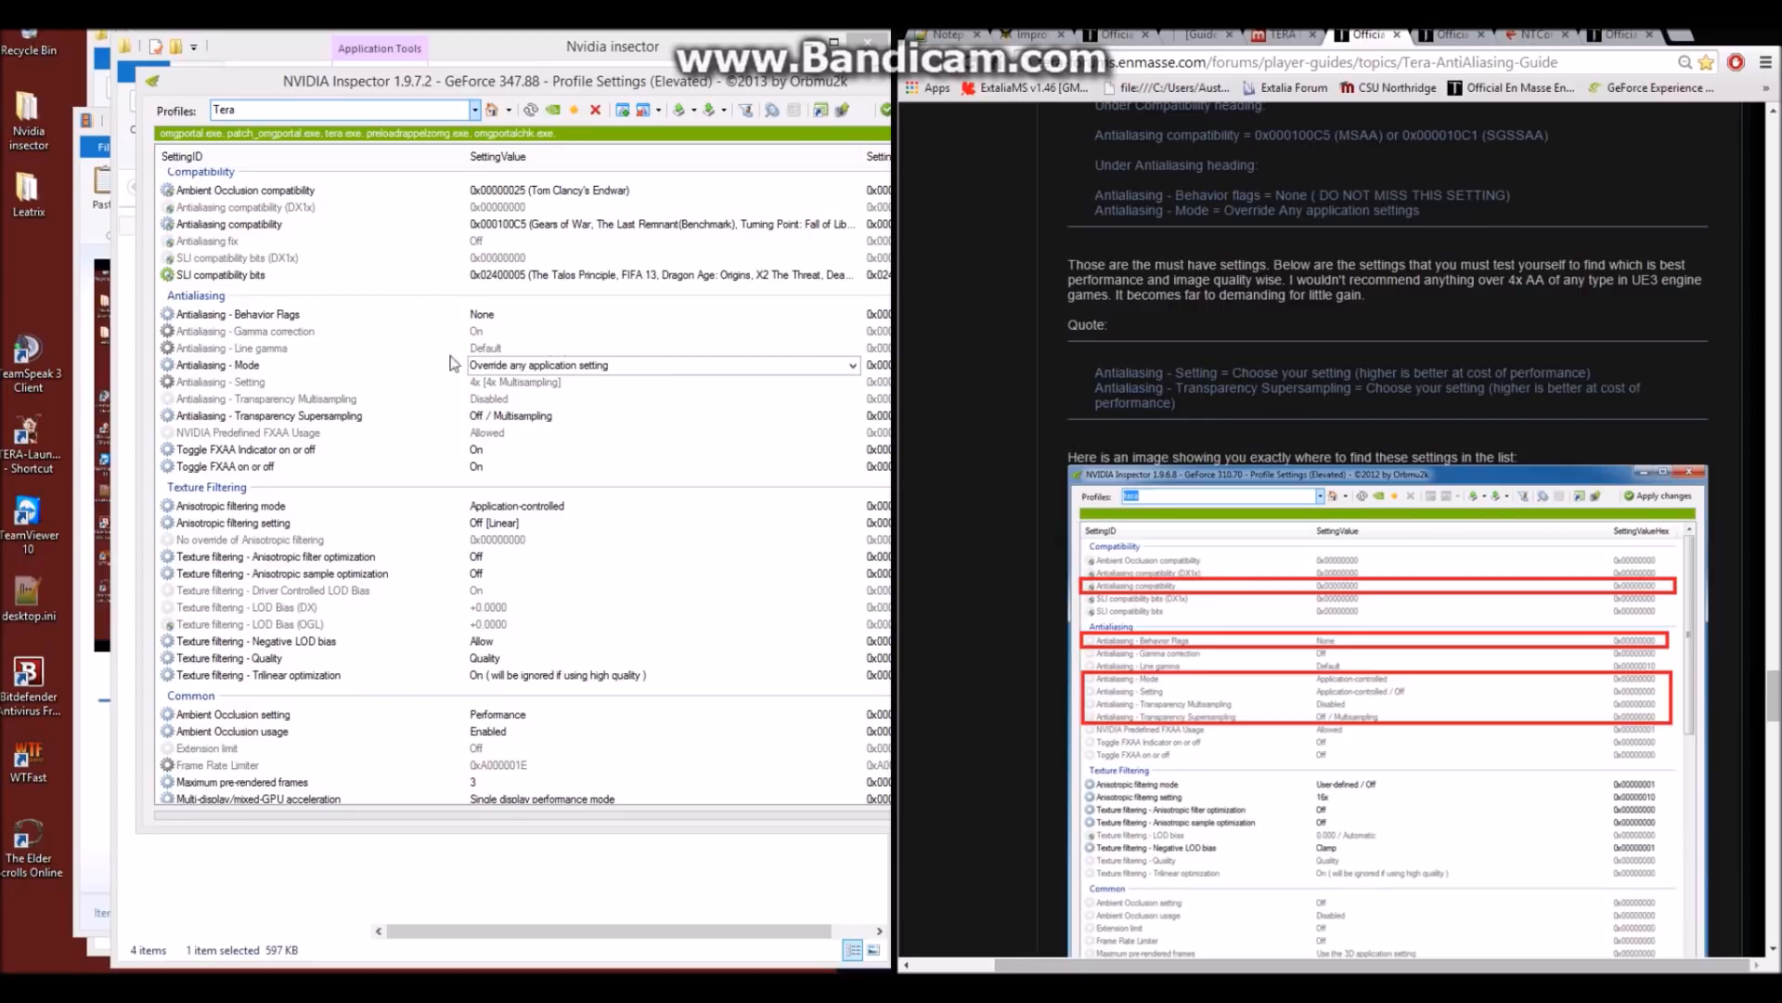
click(433, 84)
drag(432, 83, 333, 88)
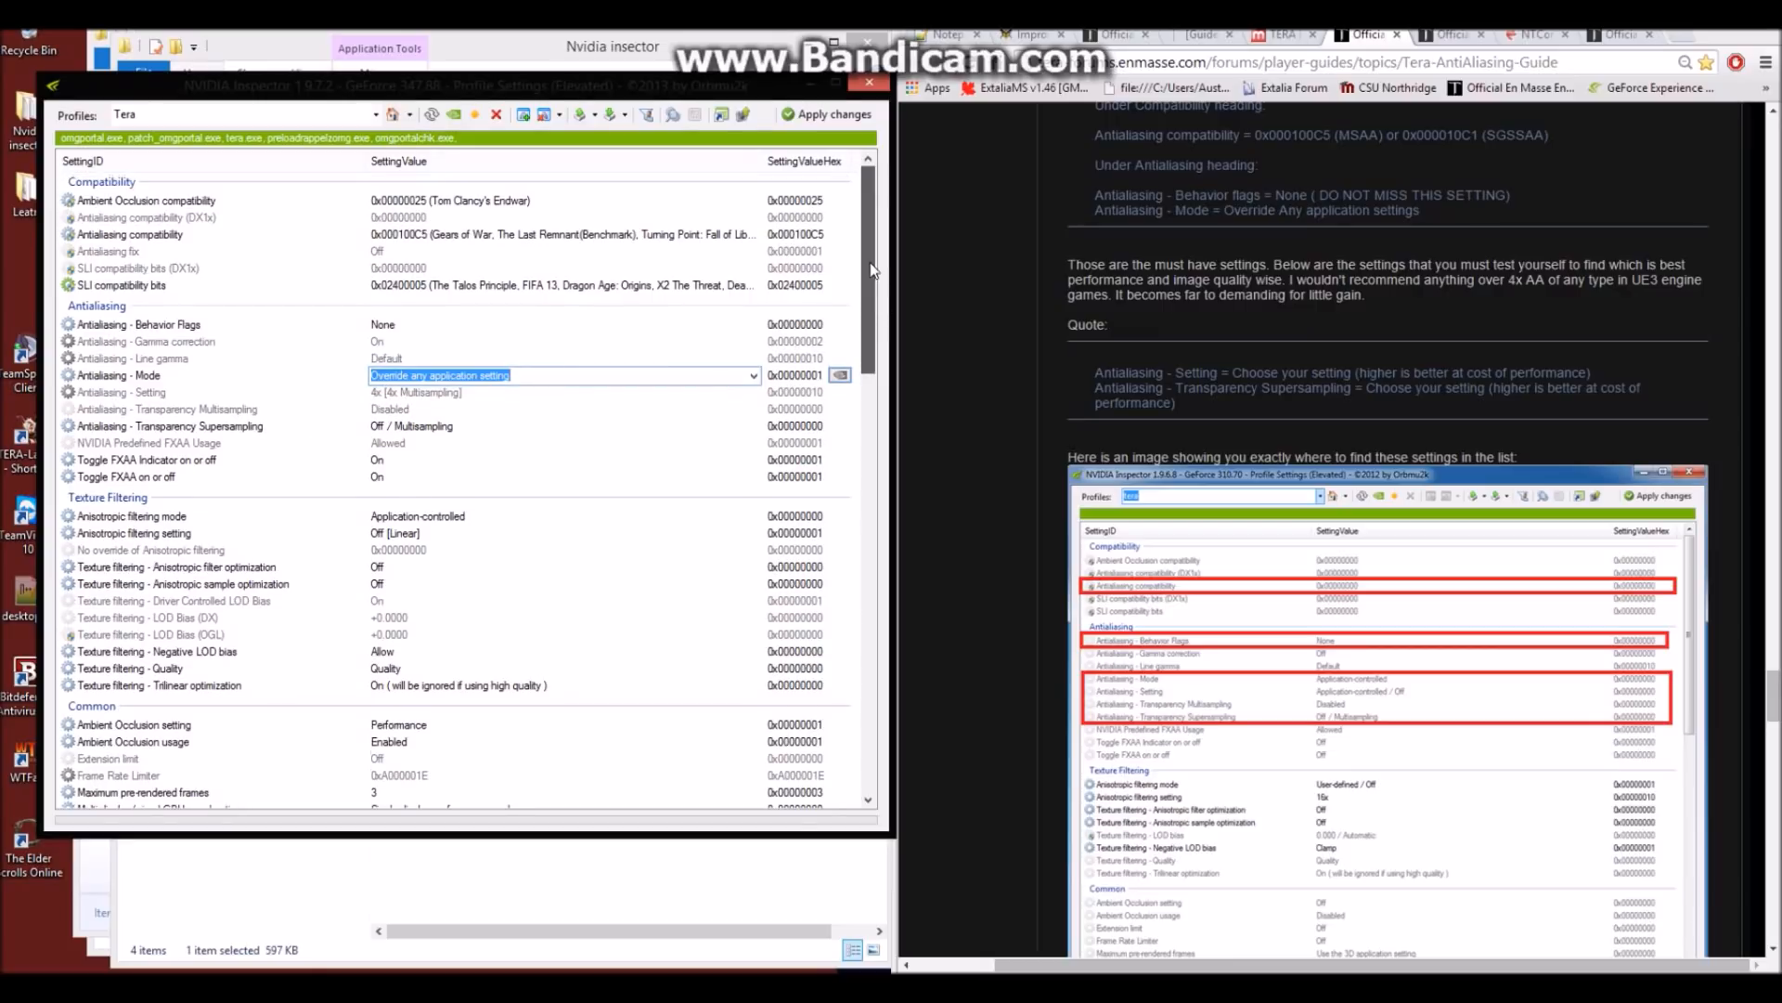
mouse_move(865, 297)
mouse_down()
mouse_move(877, 588)
mouse_move(877, 295)
mouse_up()
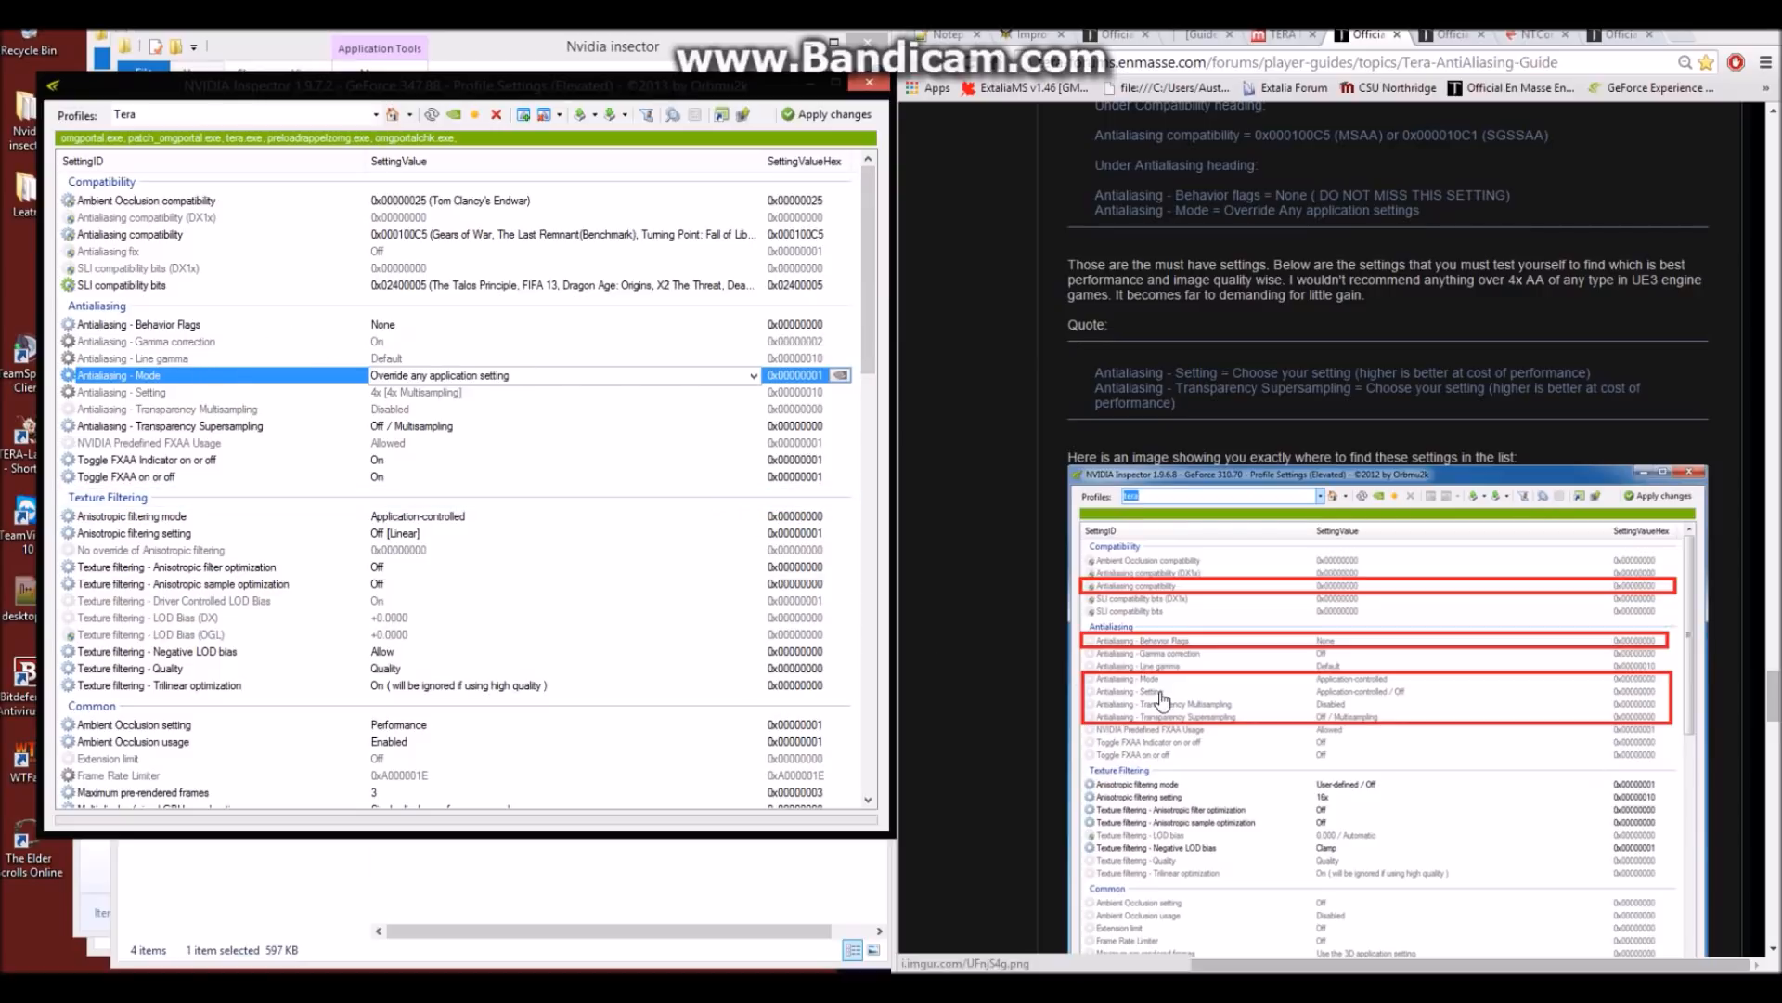
Look through the multisampling and supersampling choices for Antialiasing - Setting, keeping 4x [4x Multisampling]
click(183, 394)
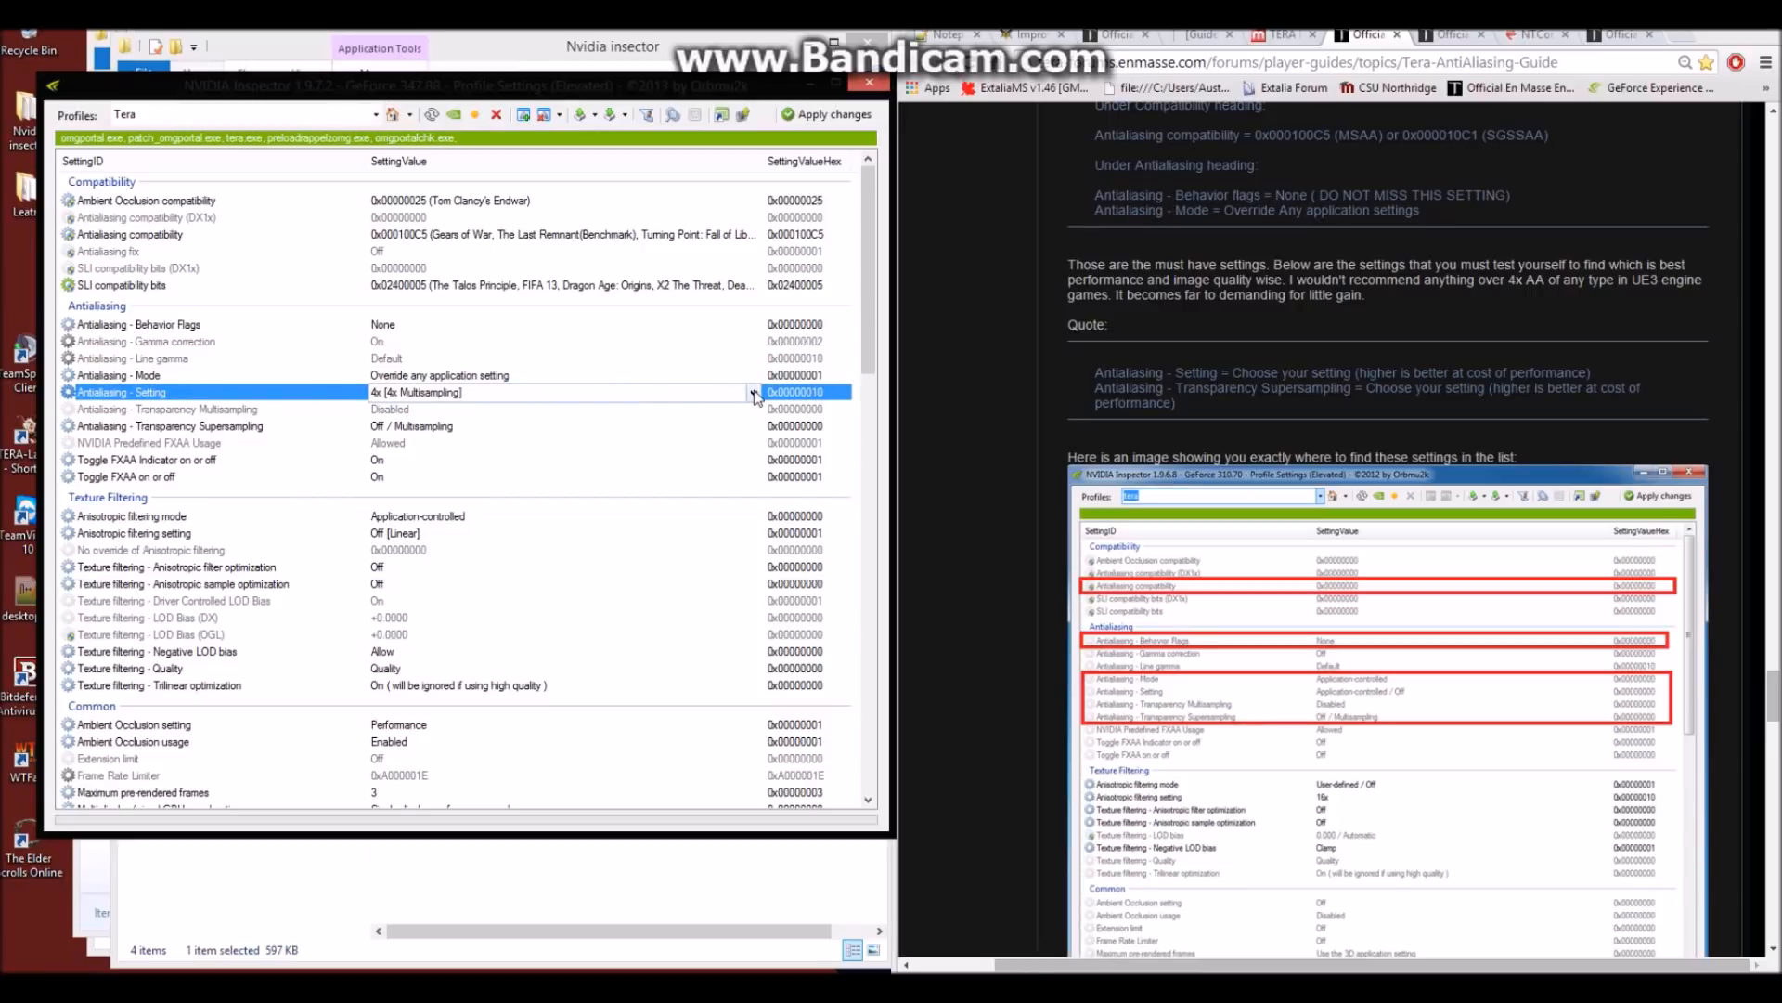
click(753, 393)
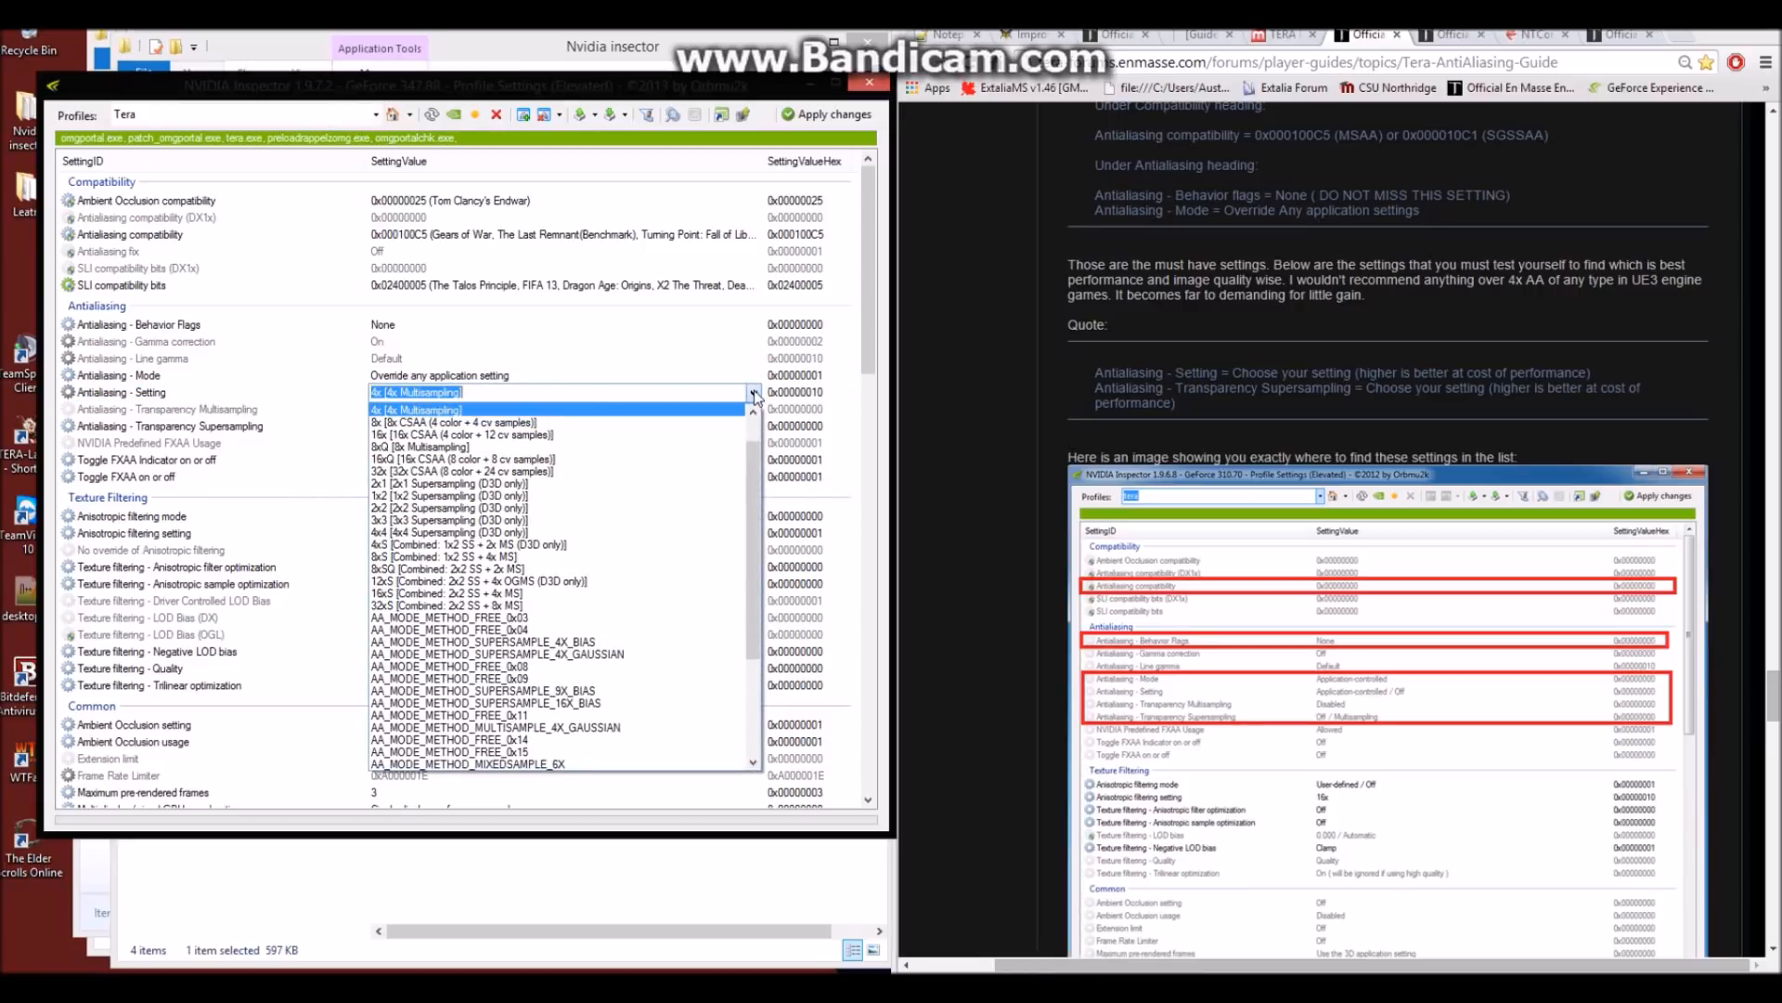
scroll(754, 398, up, 1)
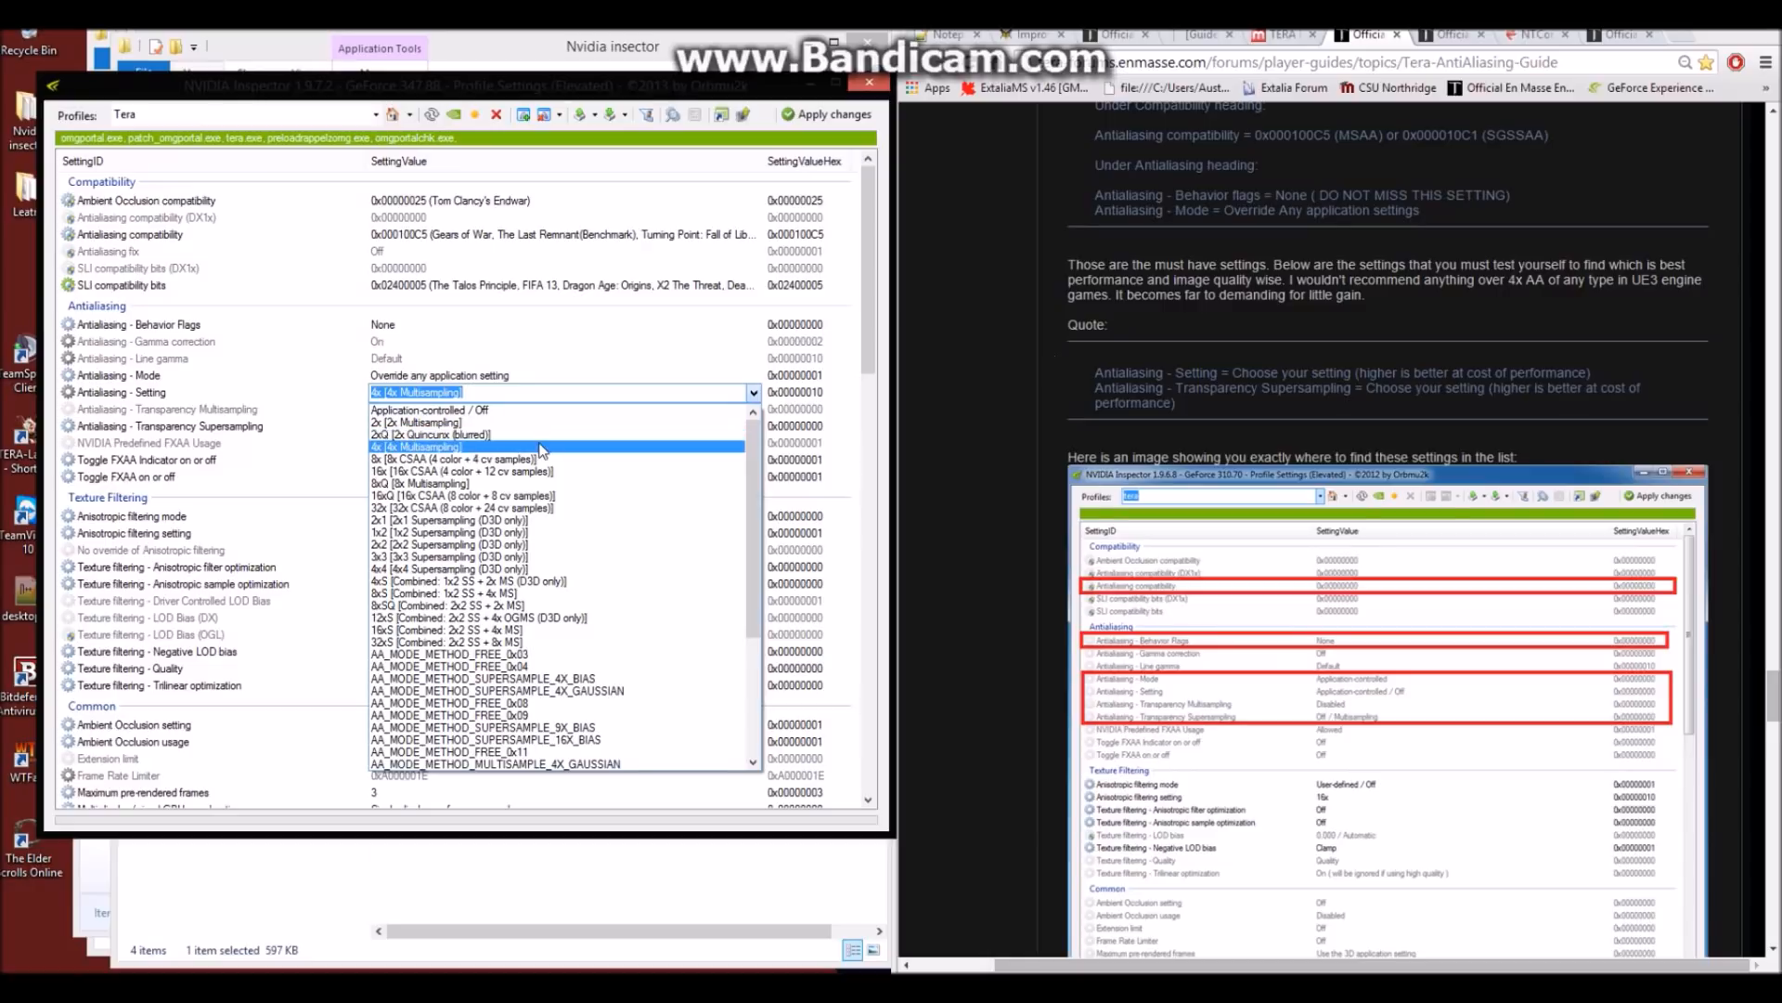
click(746, 393)
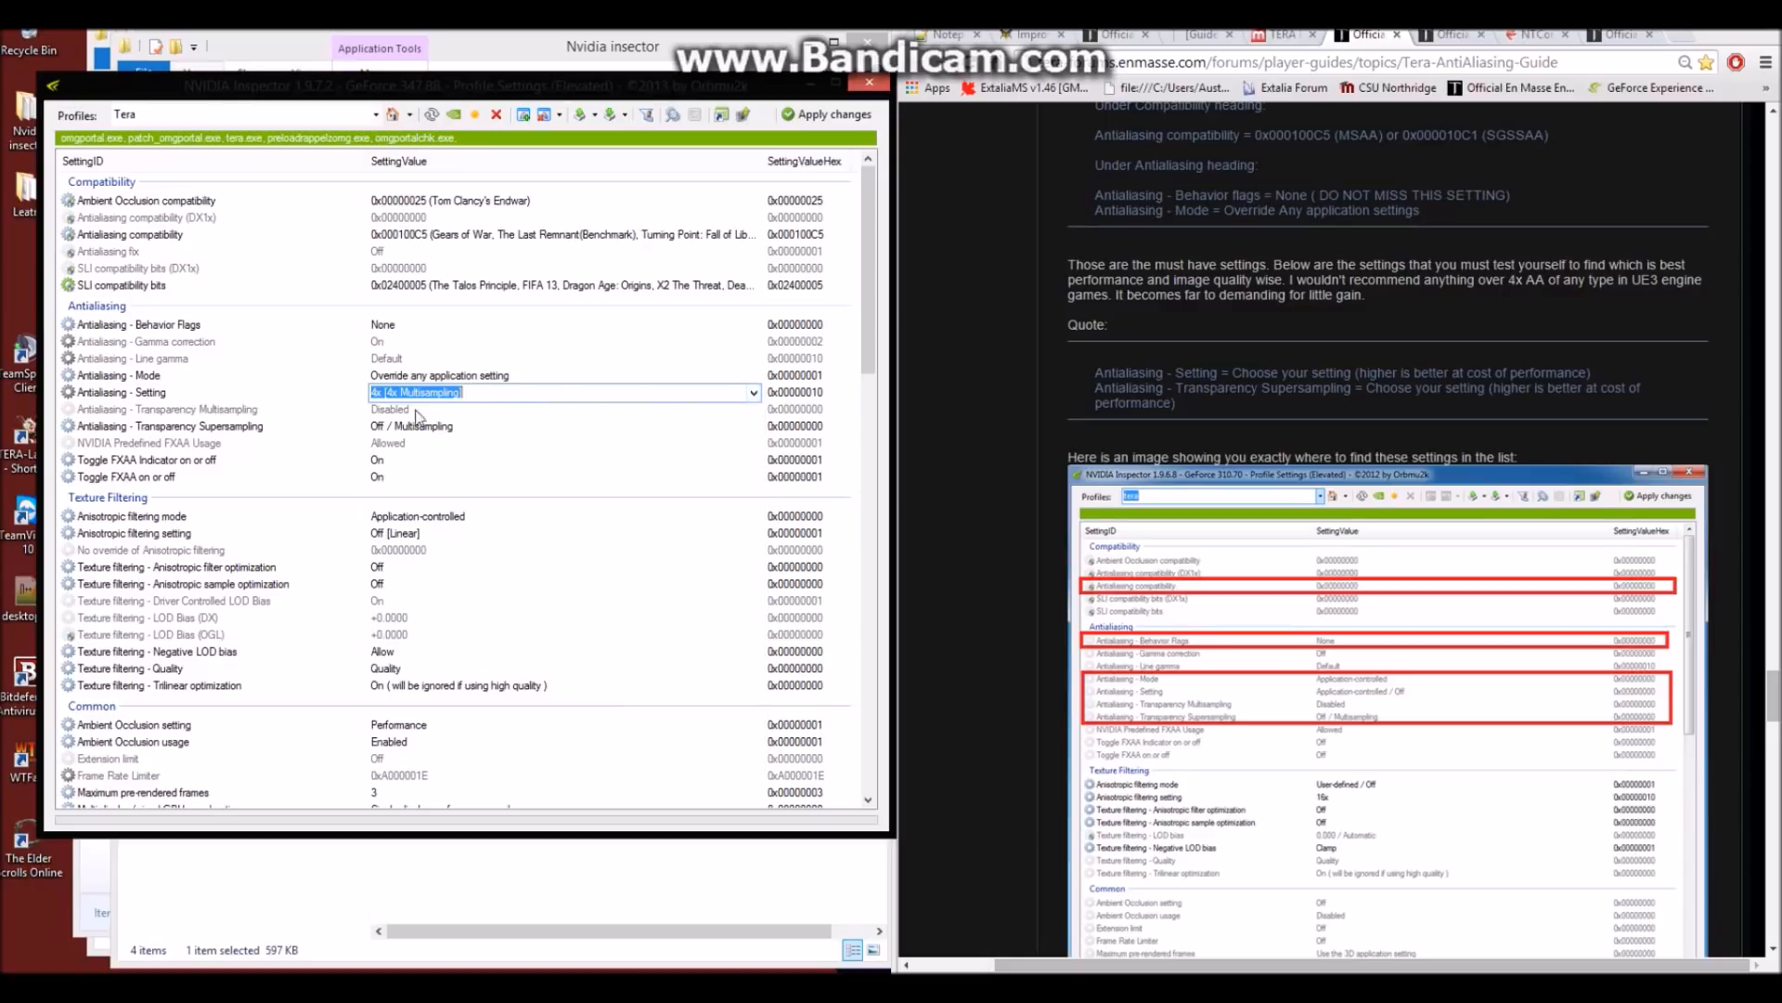
click(462, 393)
click(755, 391)
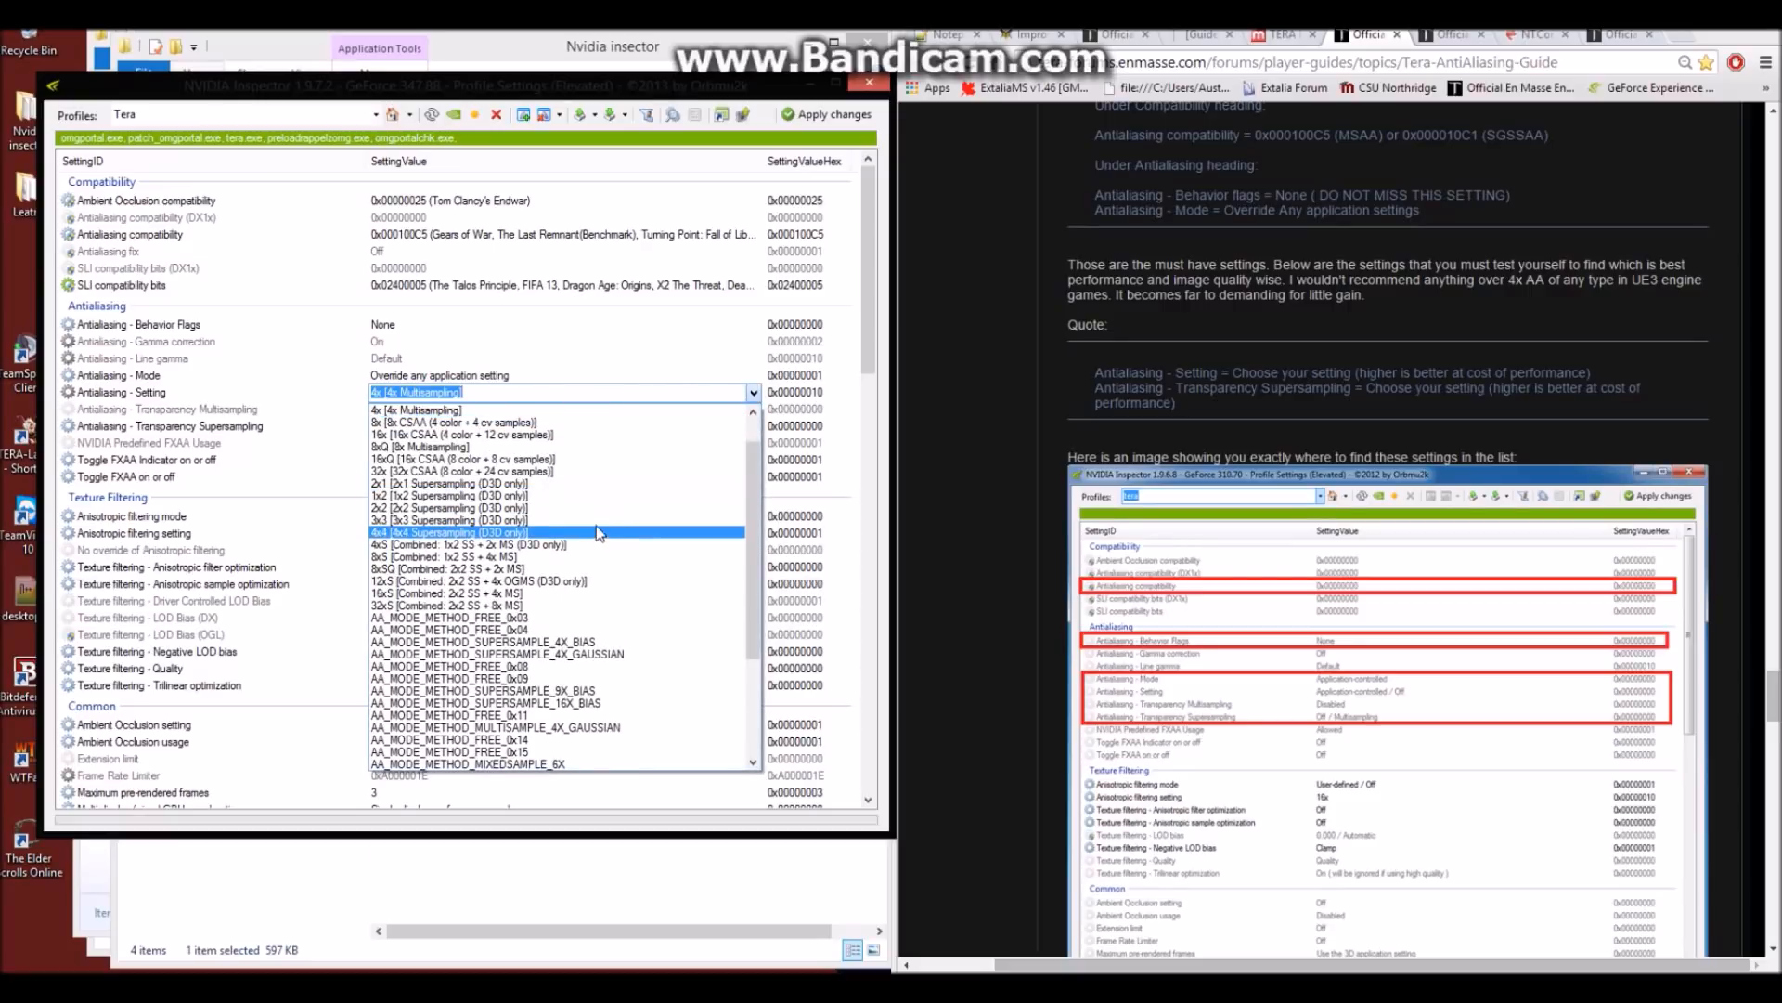
click(755, 391)
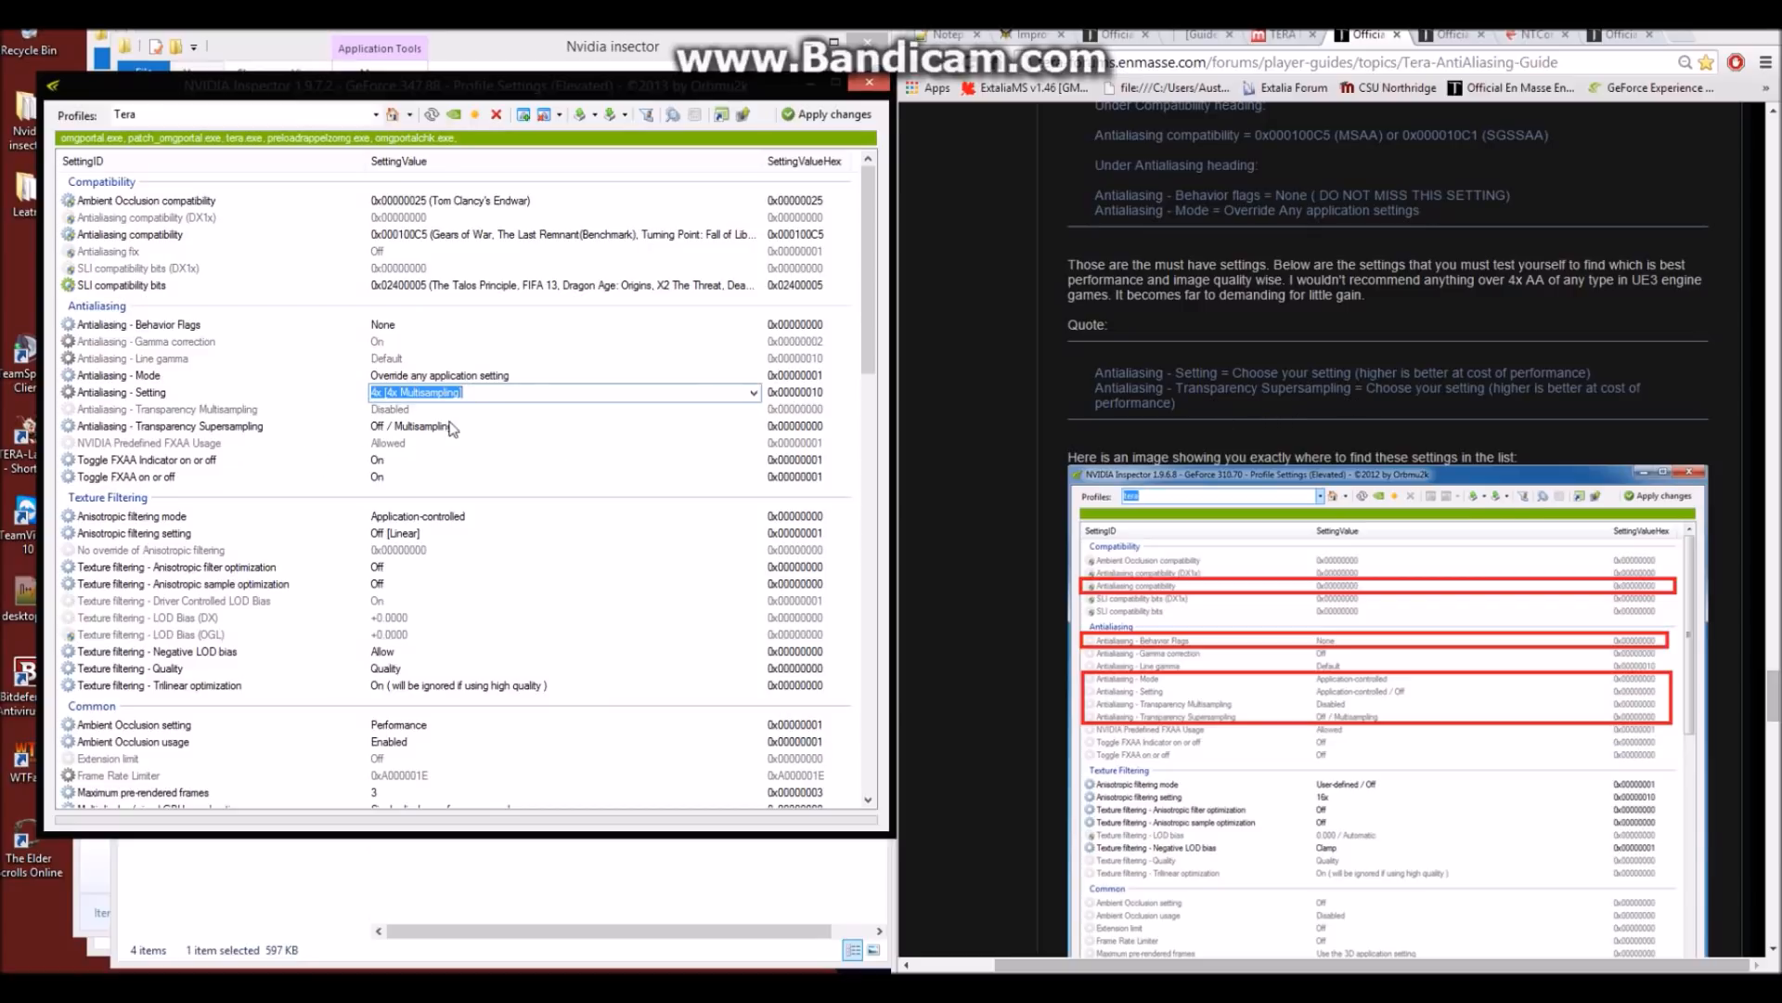
Look through the choices for Antialiasing - Transparency Supersampling, keeping Off / Multisampling
click(733, 429)
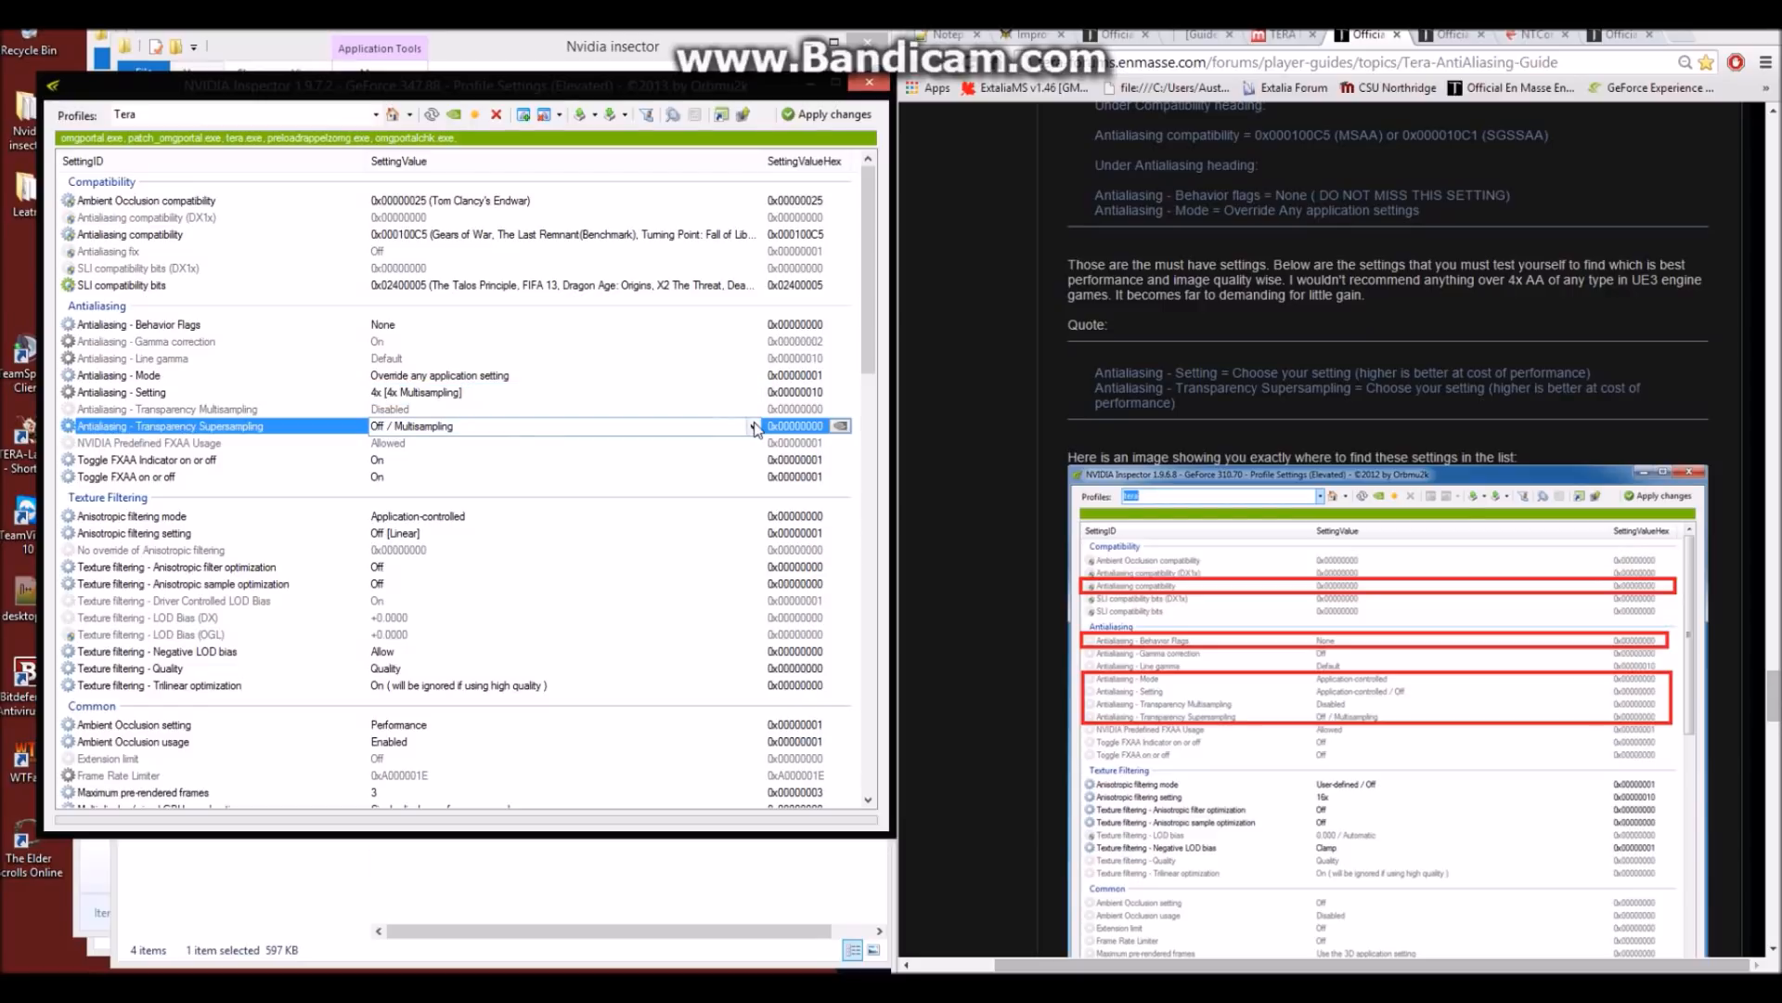
click(754, 426)
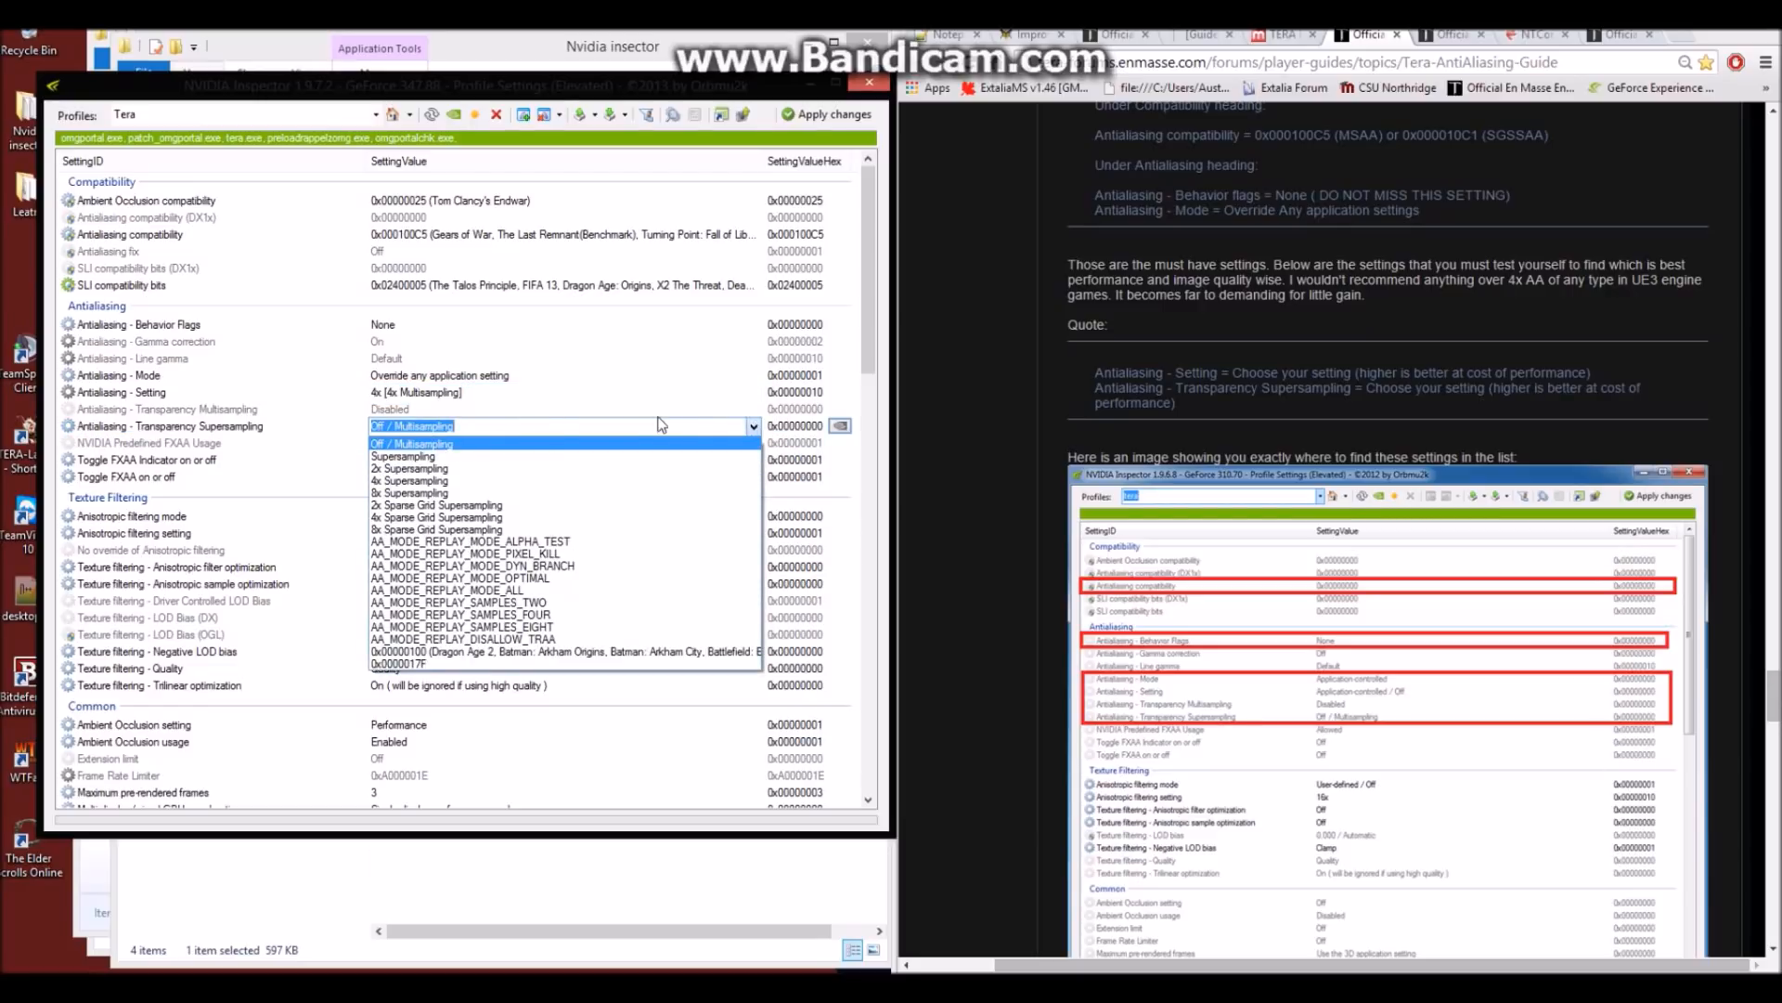
click(760, 427)
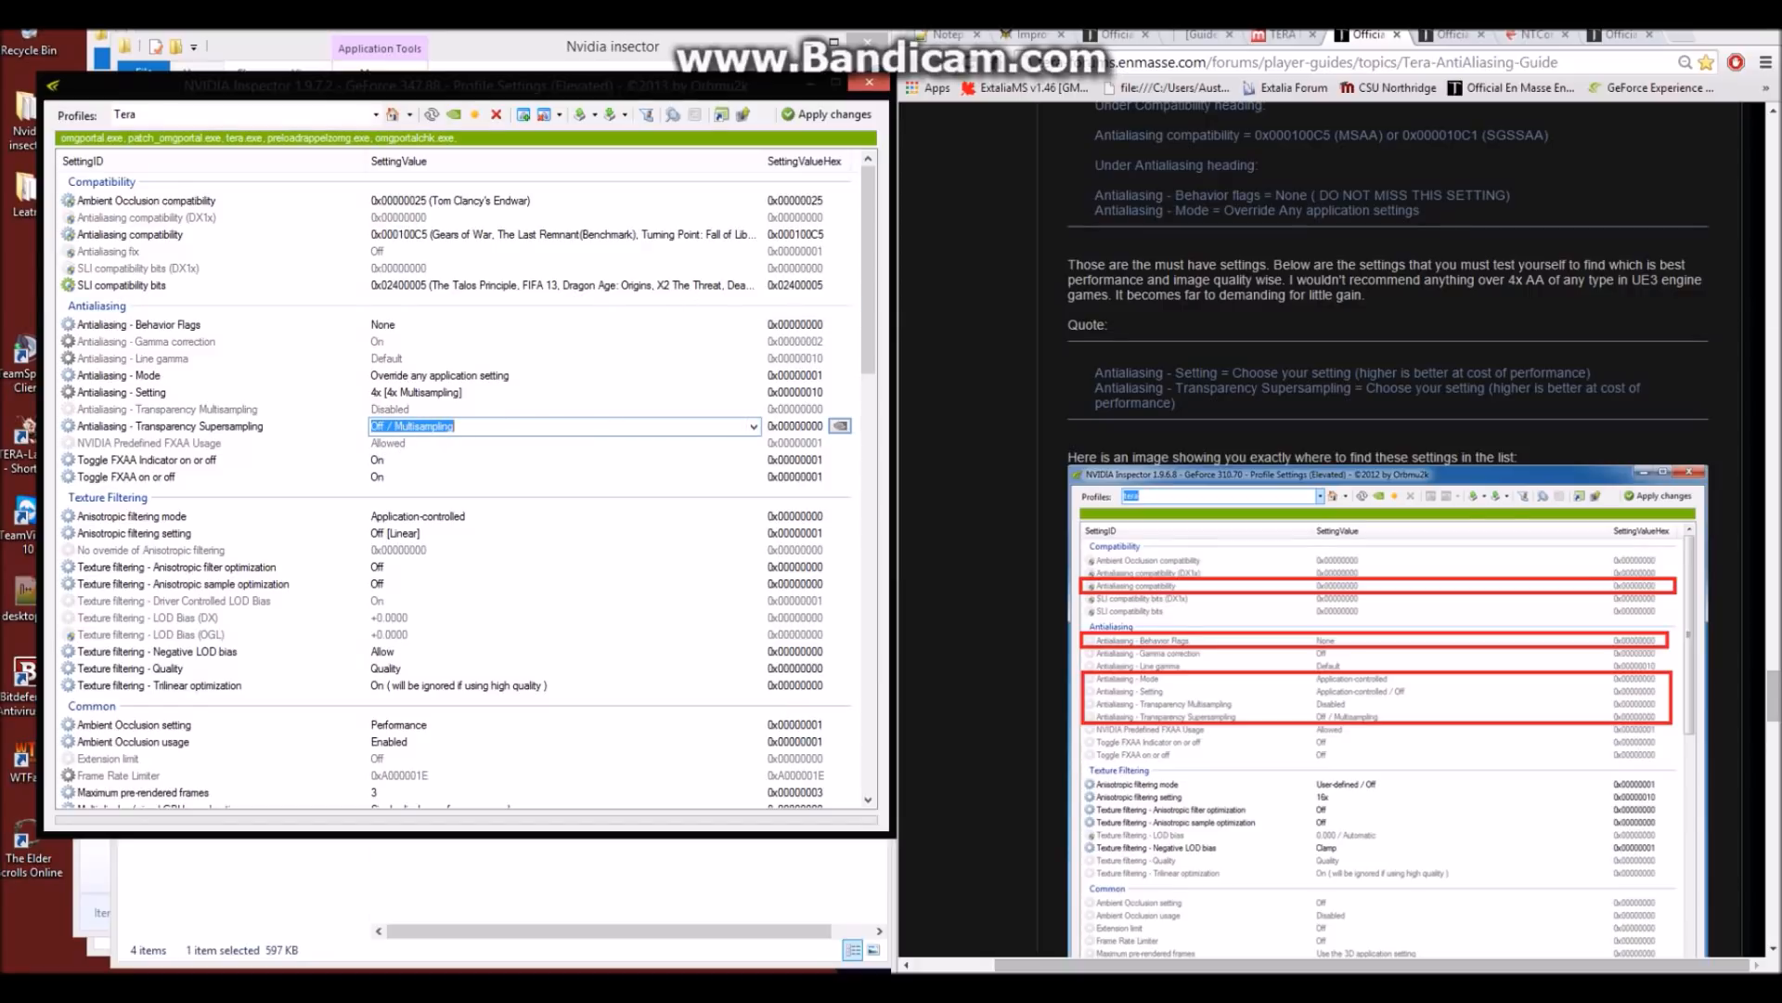
Check the guide's note about saving the settings and apply the changes to the Tera profile
click(1077, 381)
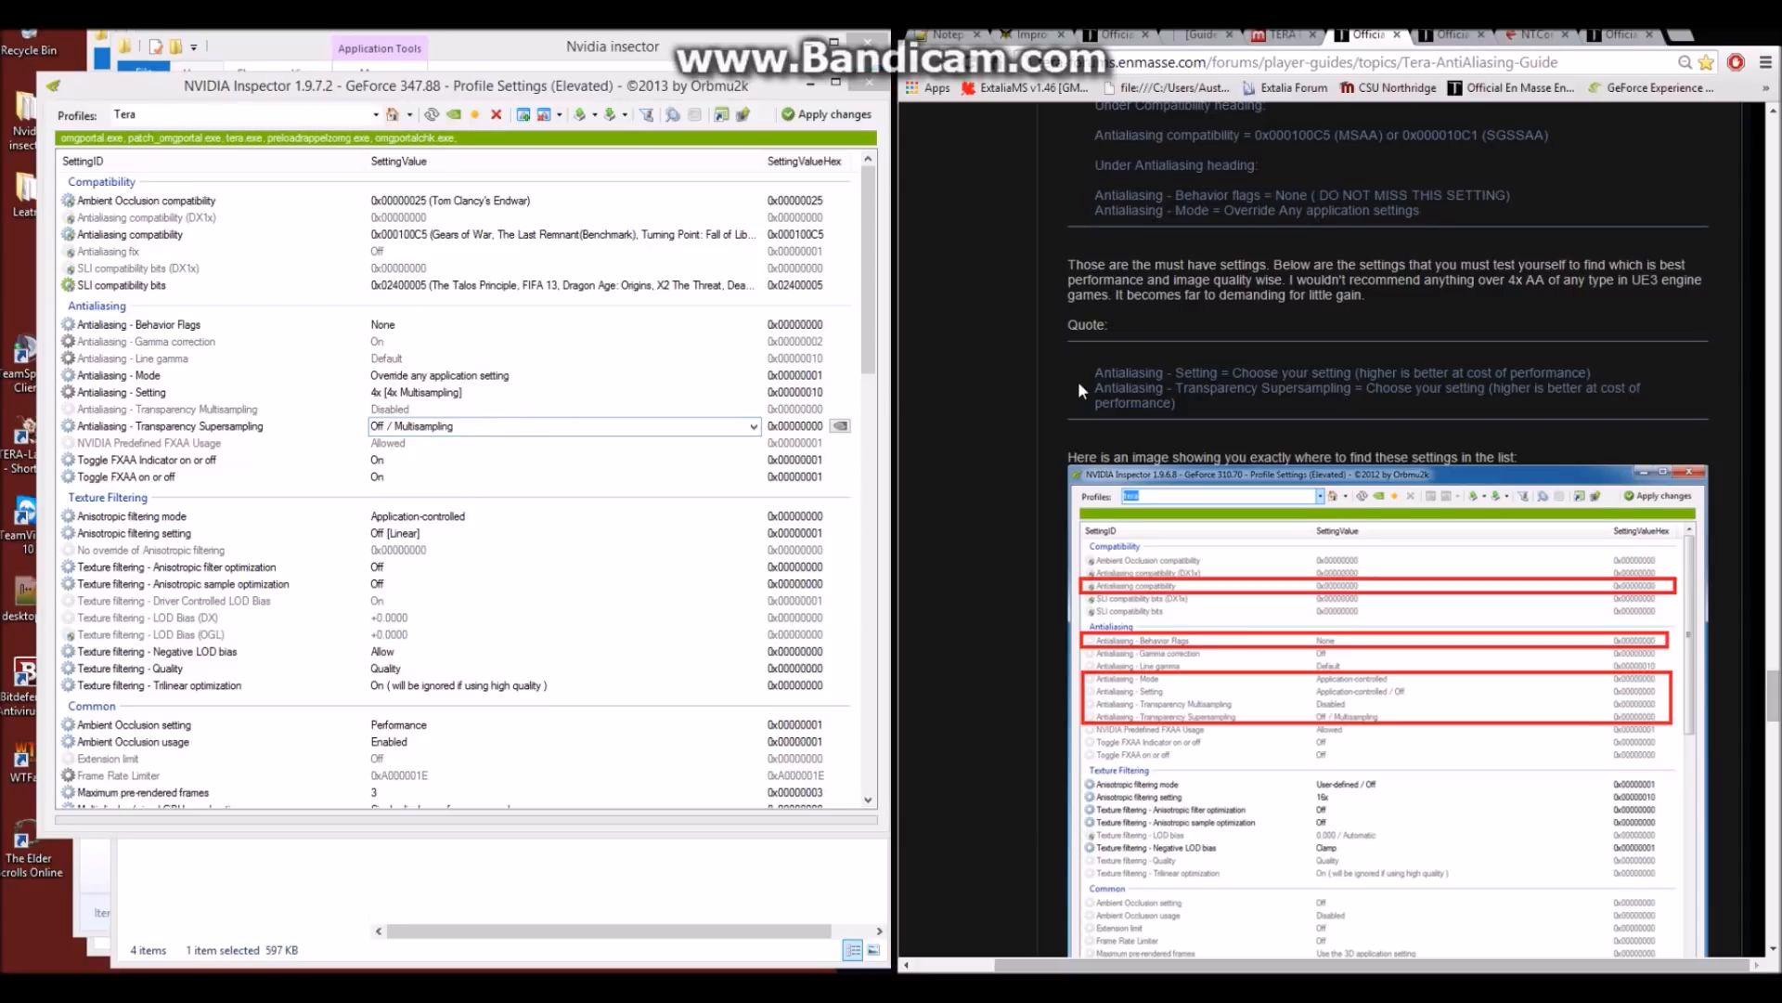
scroll(1082, 376, down, 3)
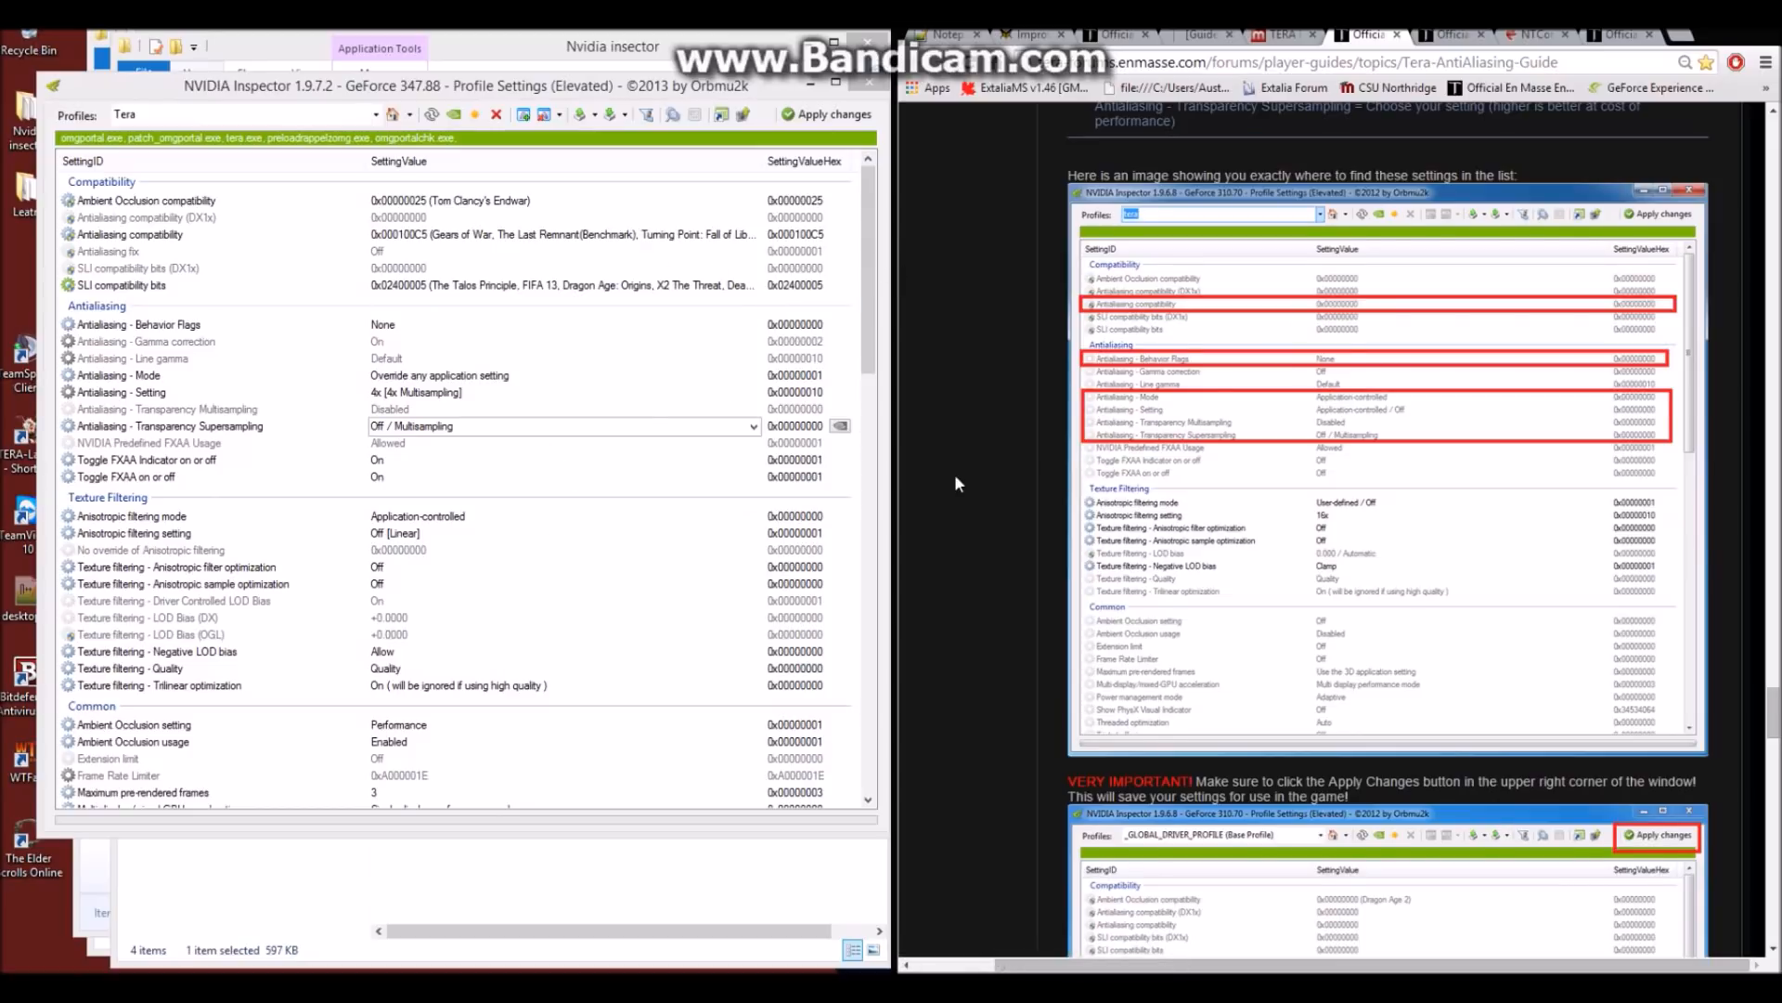
scroll(954, 474, down, 5)
scroll(984, 446, down, 2)
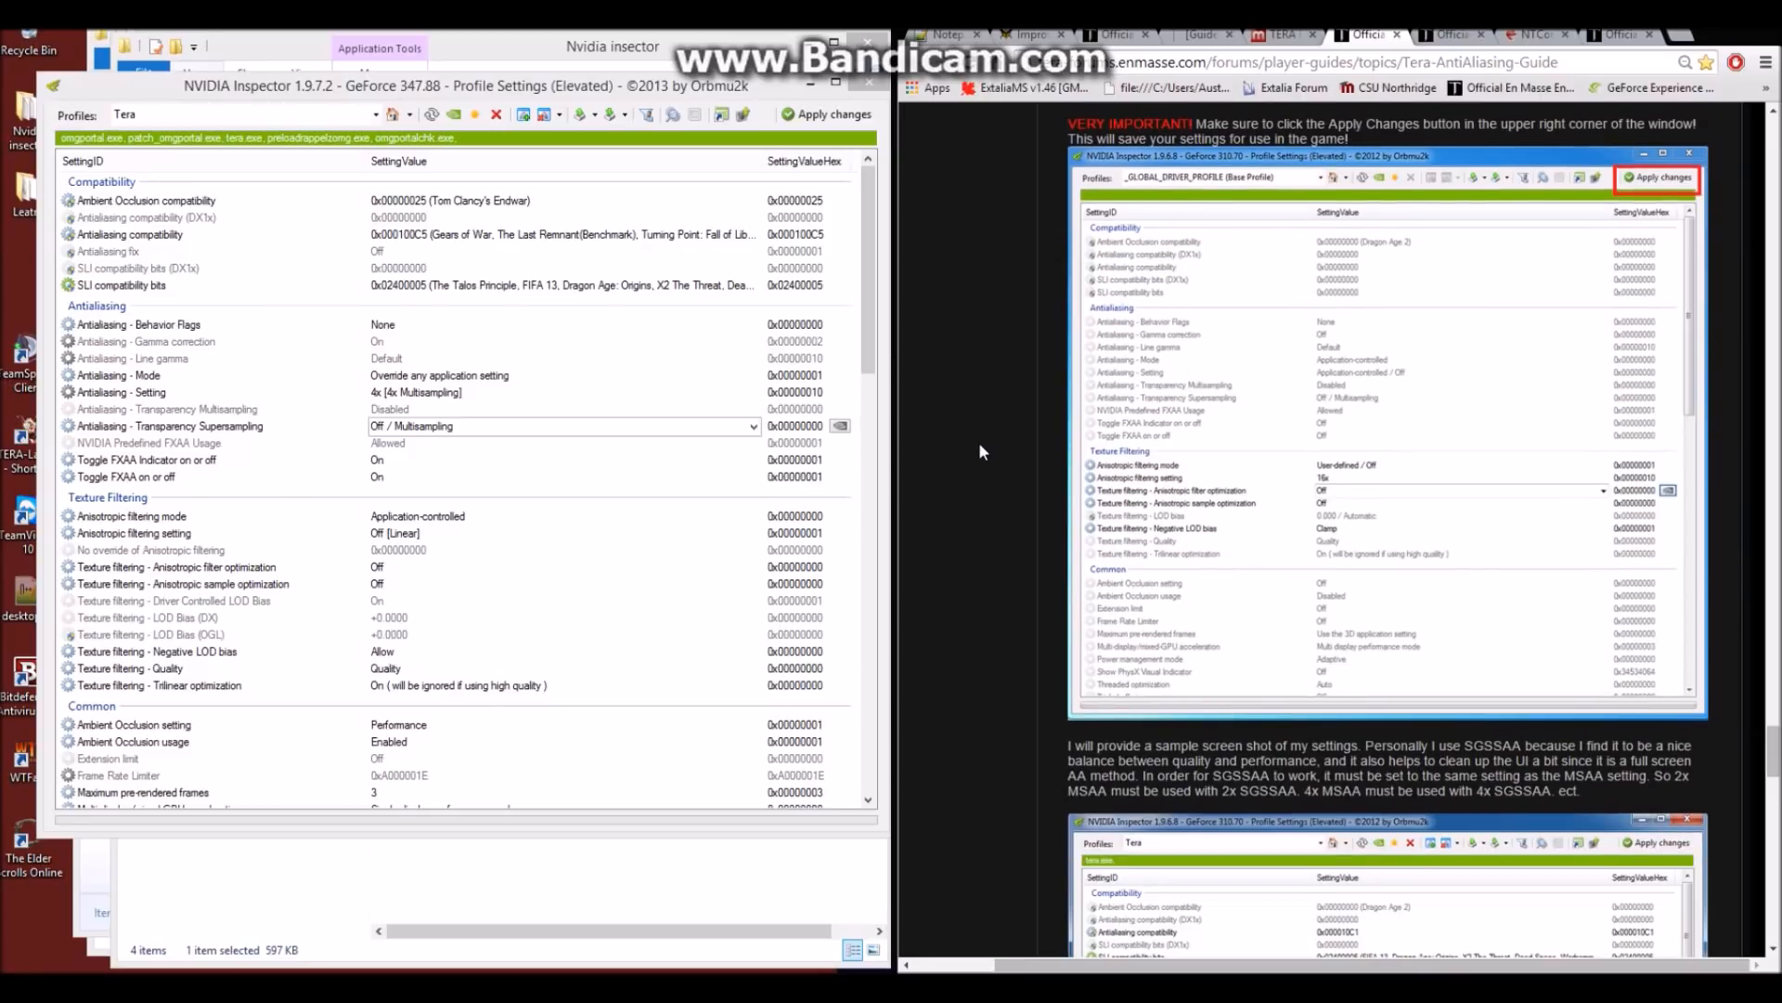
click(520, 88)
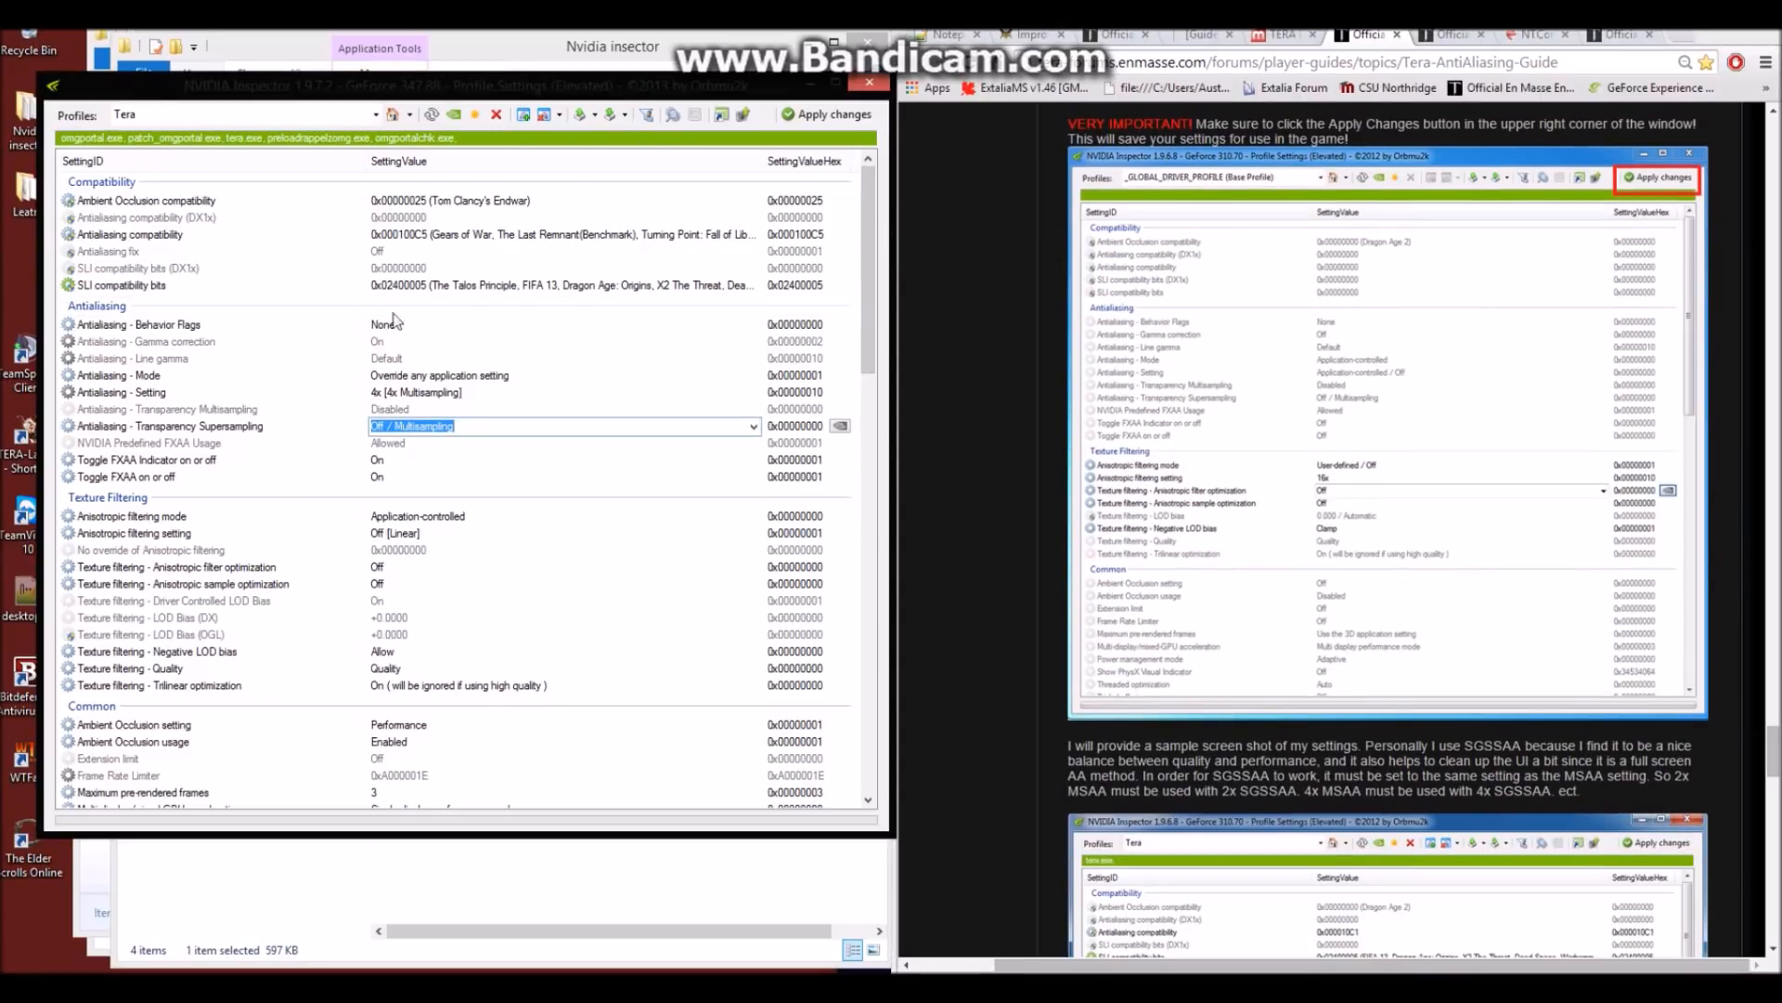
click(811, 115)
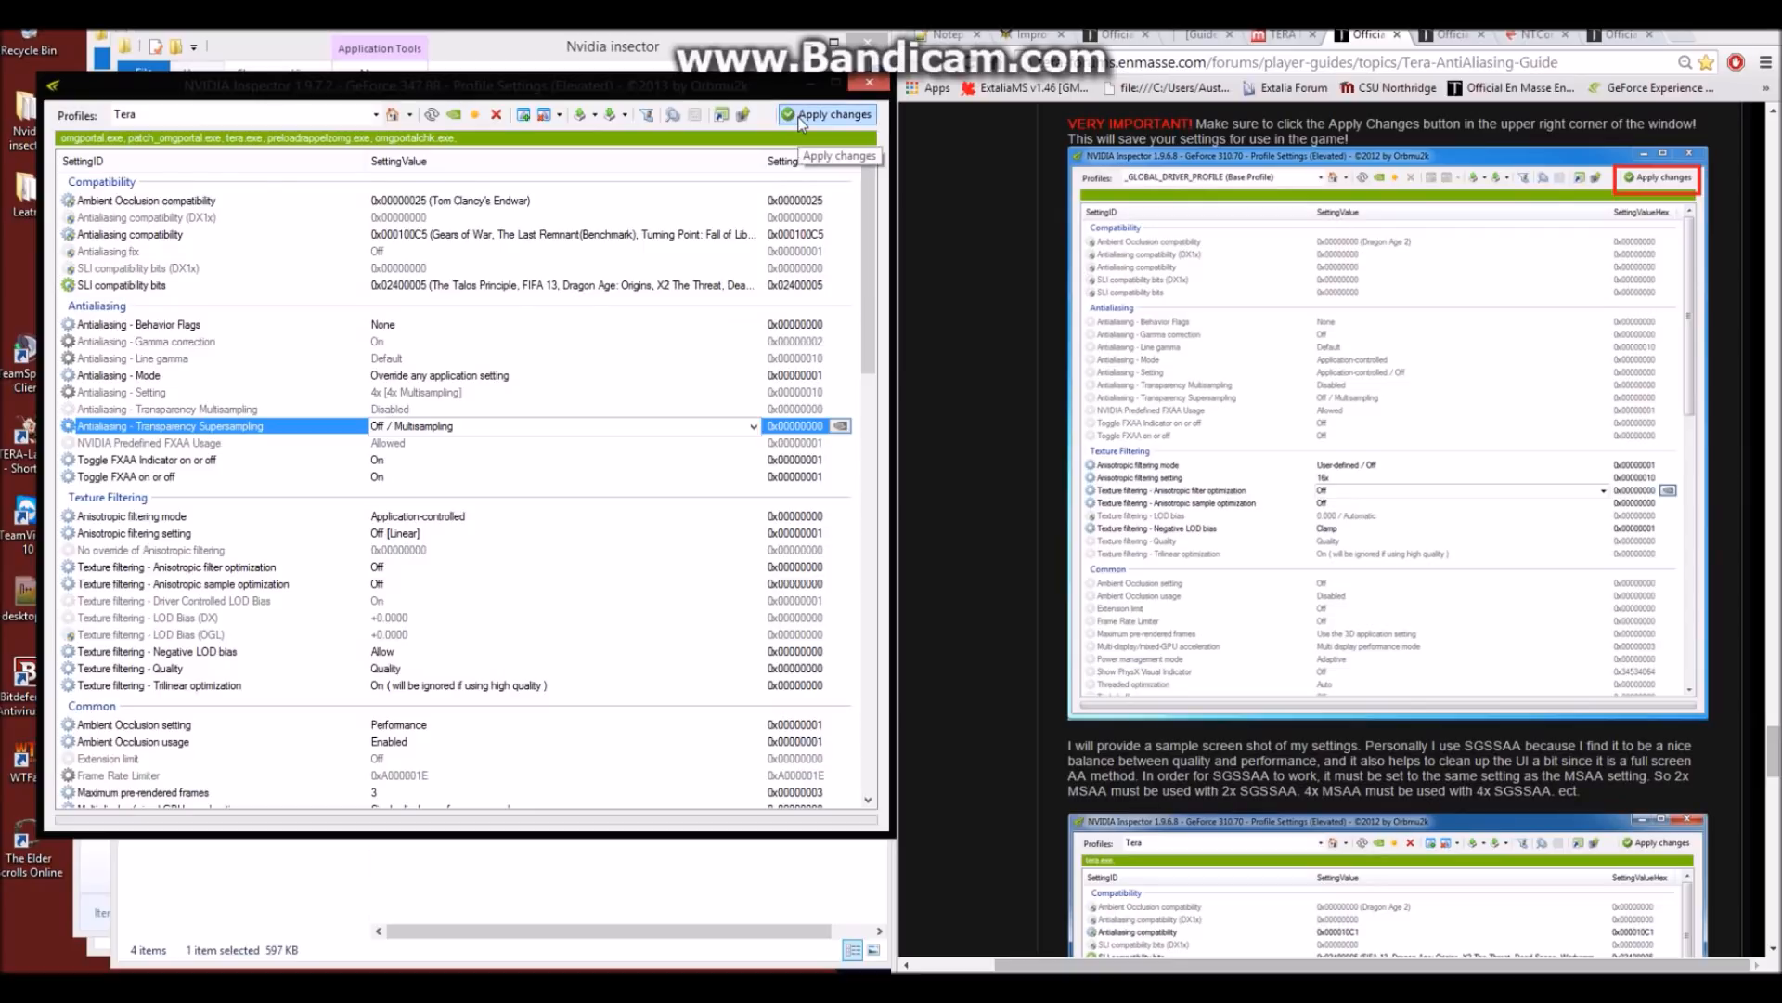
Apply the Tera profile changes once more and review the guide's sample screenshot of SGSSAA settings
click(835, 119)
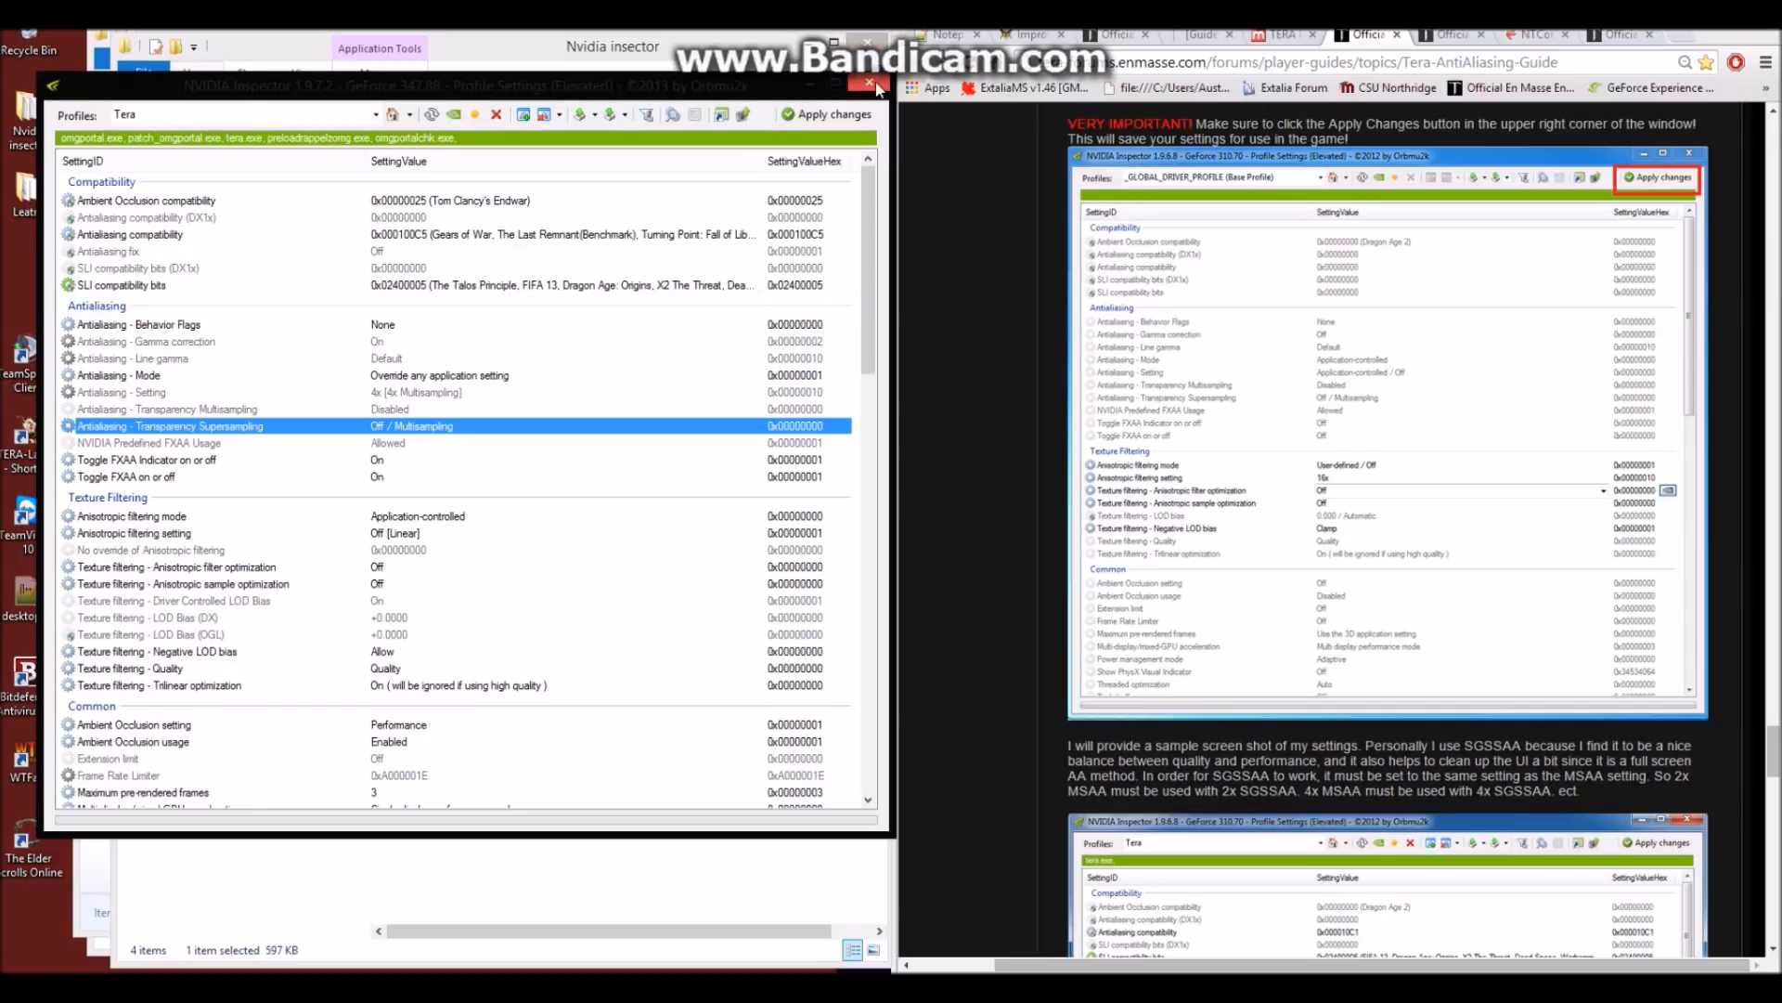
click(969, 331)
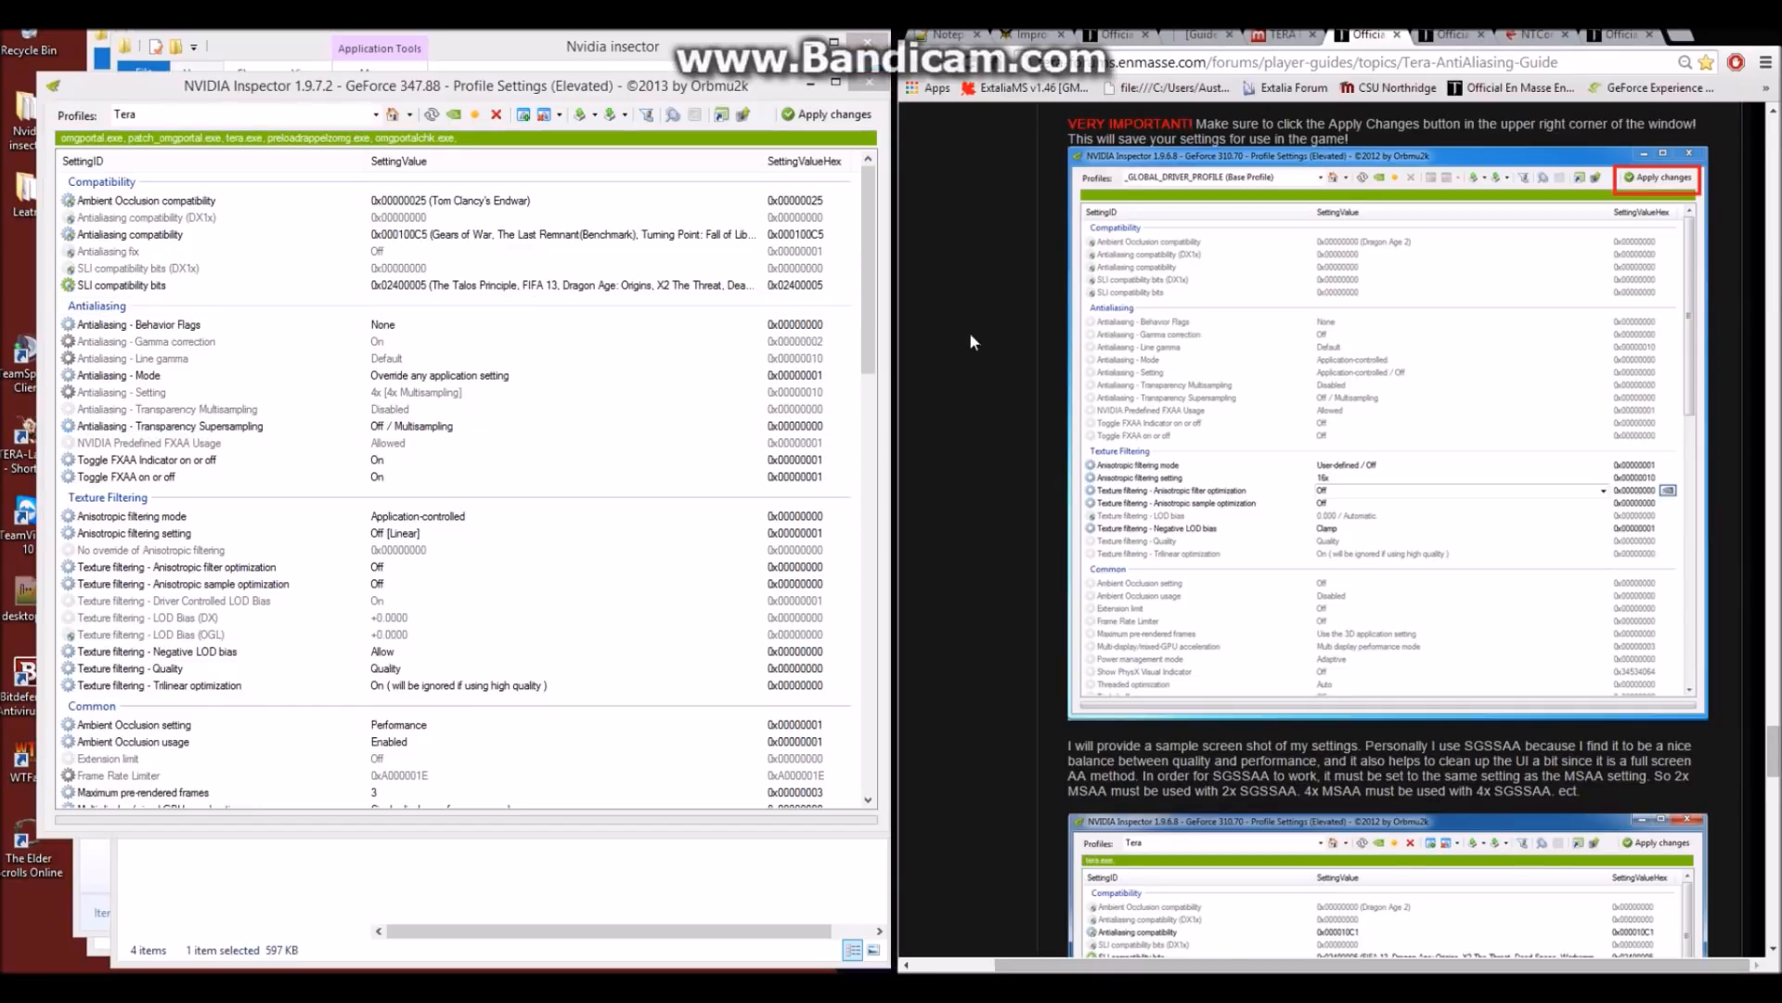
scroll(969, 331, down, 4)
scroll(993, 353, down, 2)
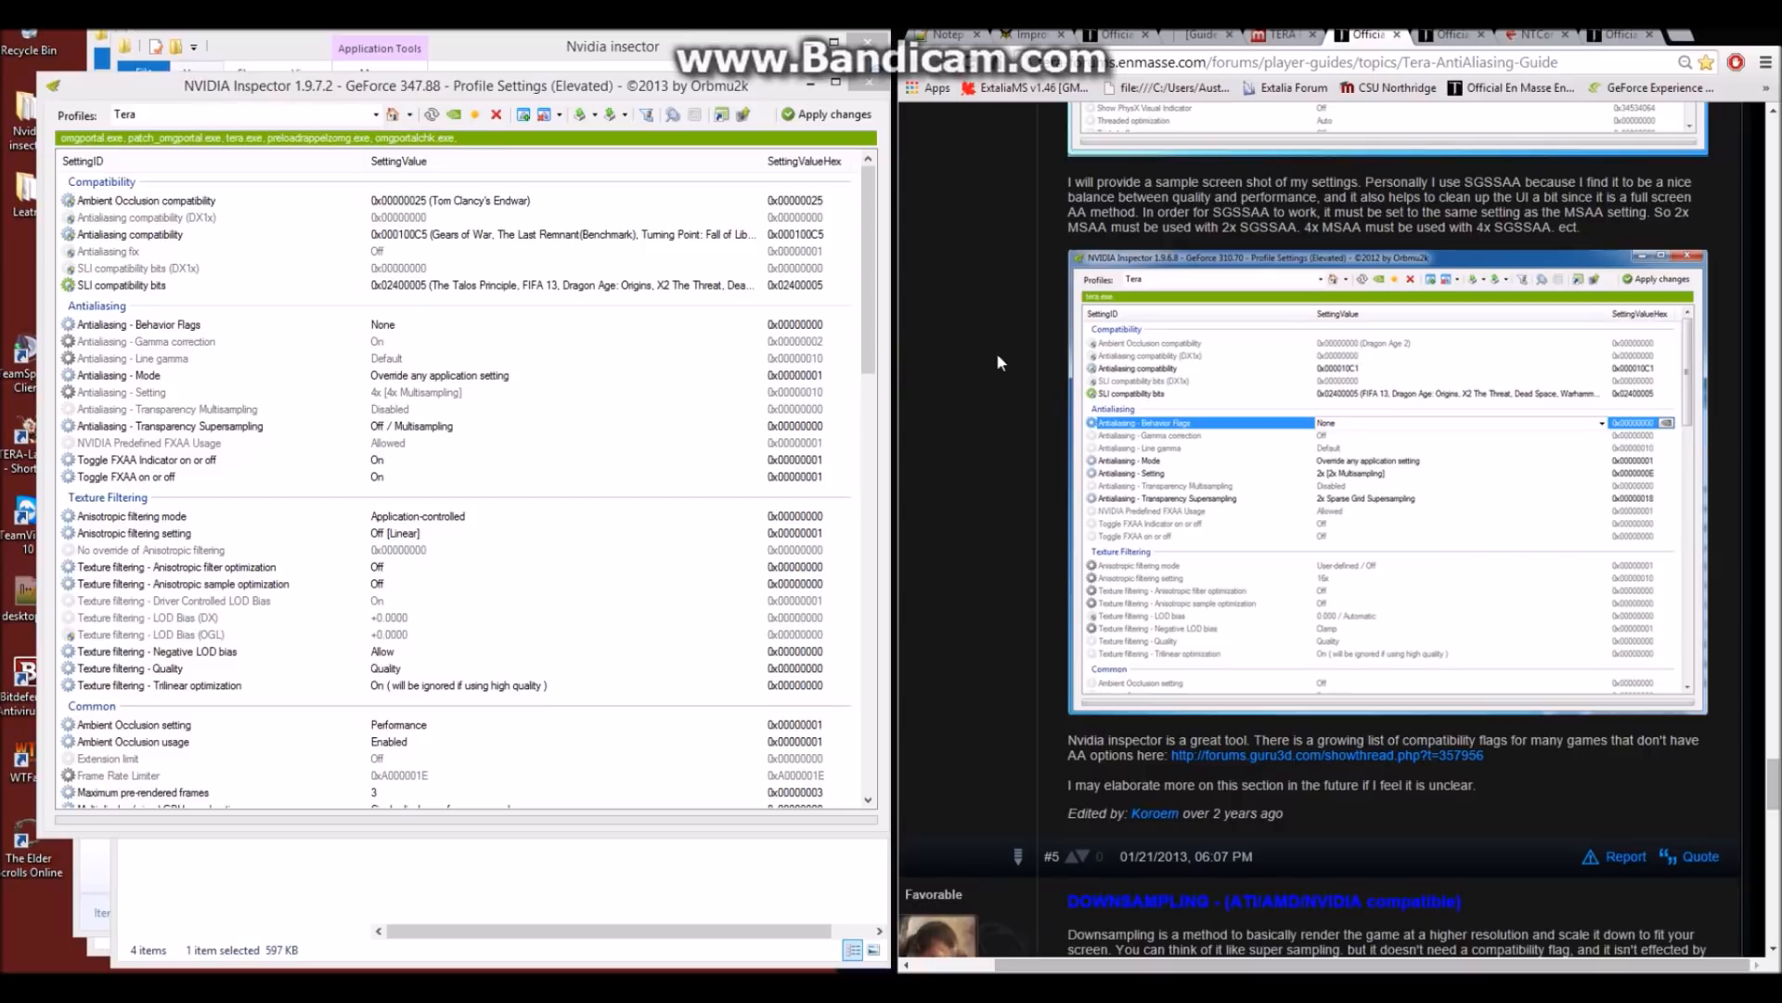
scroll(1025, 404, down, 2)
scroll(1025, 378, up, 3)
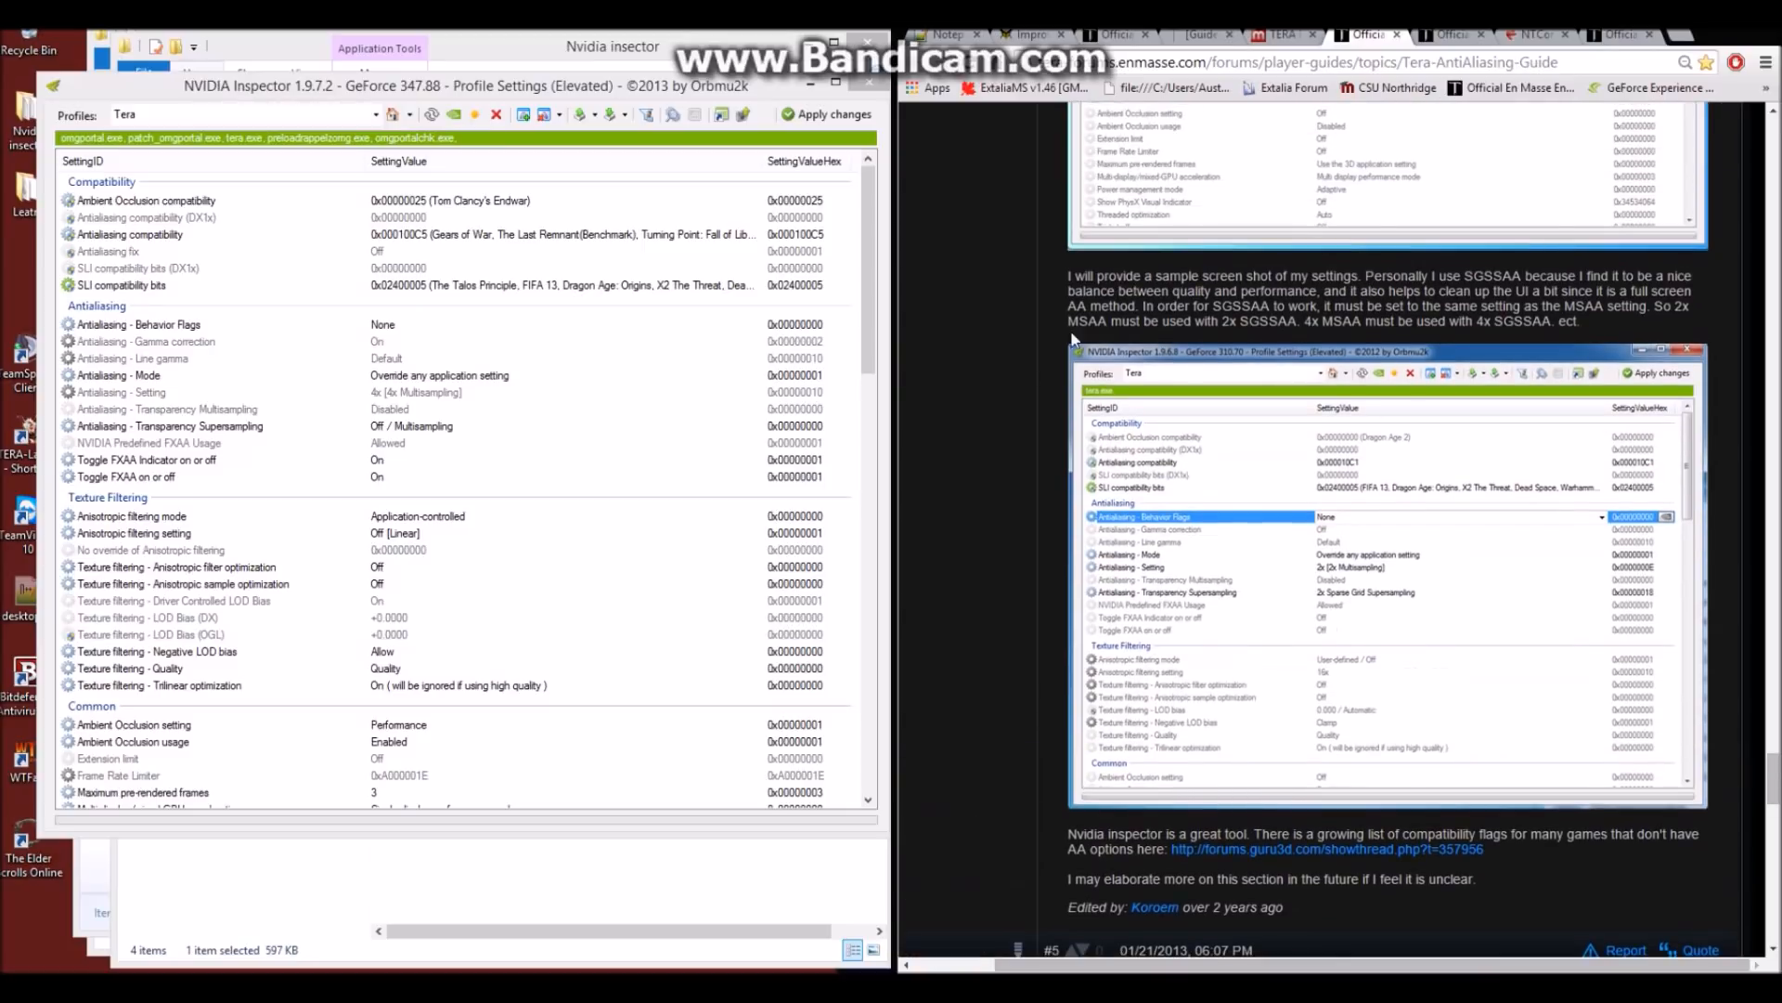
Examine the guide's post on downsampling for ATI/AMD/NVIDIA, highlighting its heading while reading
scroll(1031, 418, down, 5)
scroll(995, 416, down, 2)
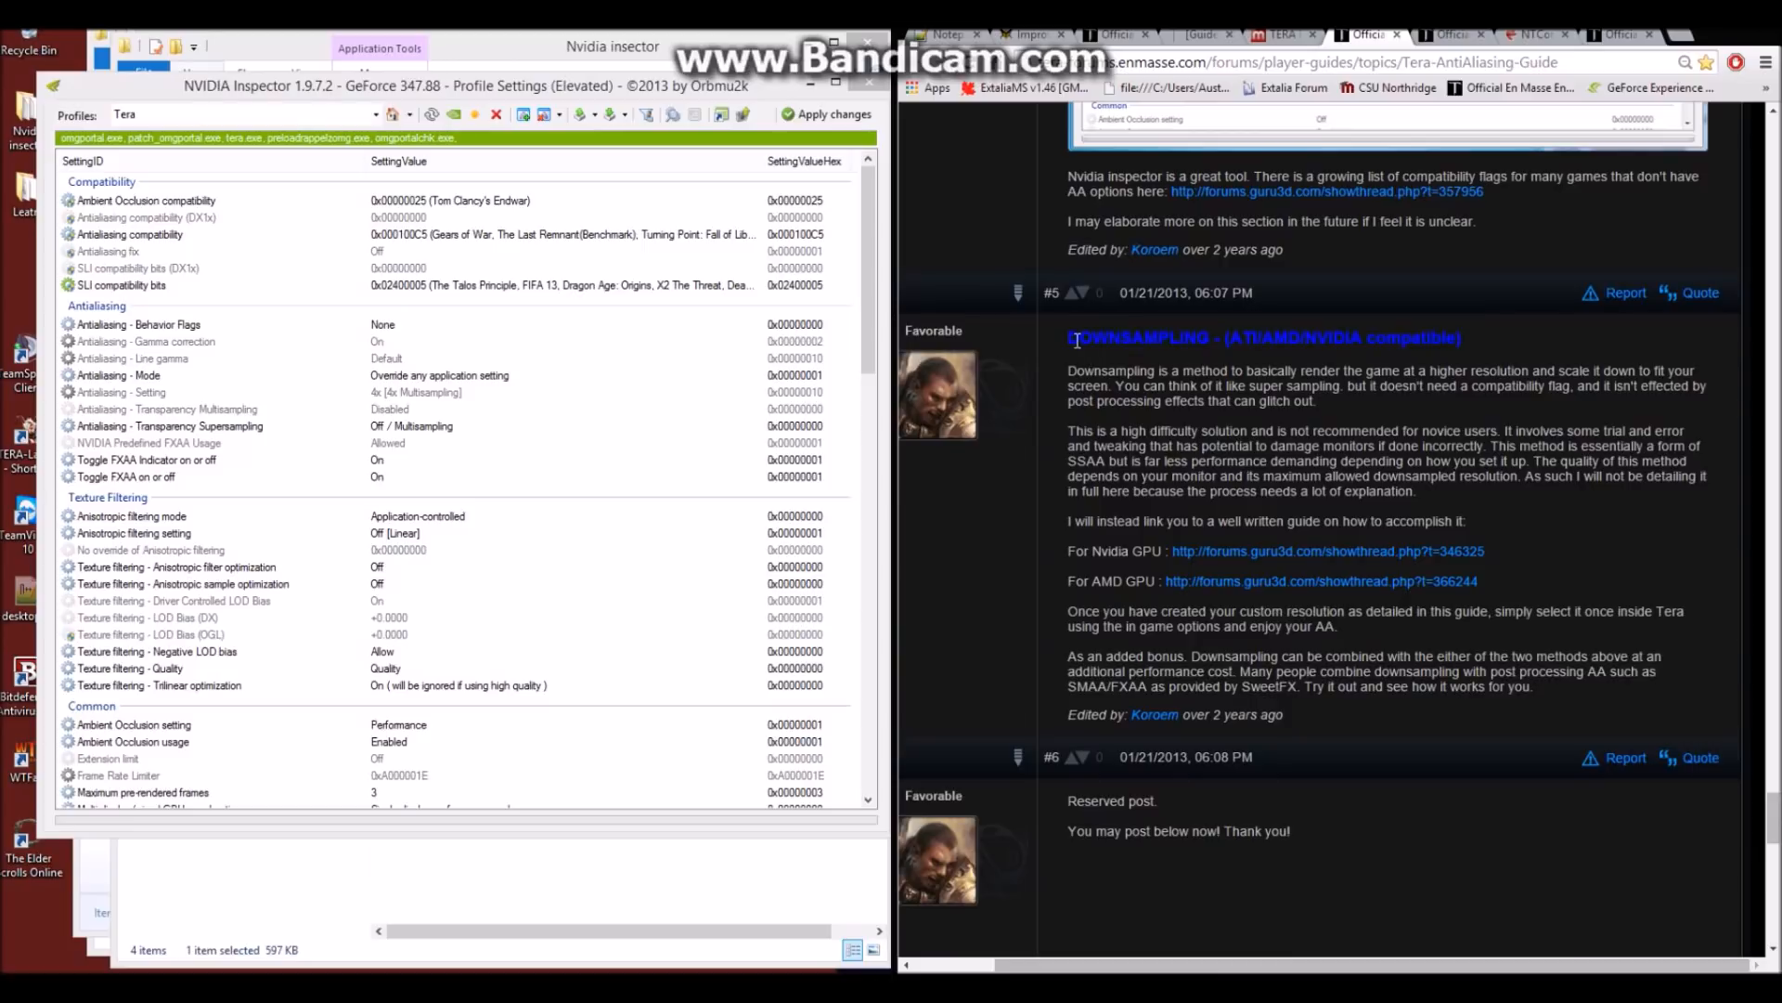
drag(1076, 341, 1262, 350)
click(1138, 340)
drag(1070, 337, 1380, 339)
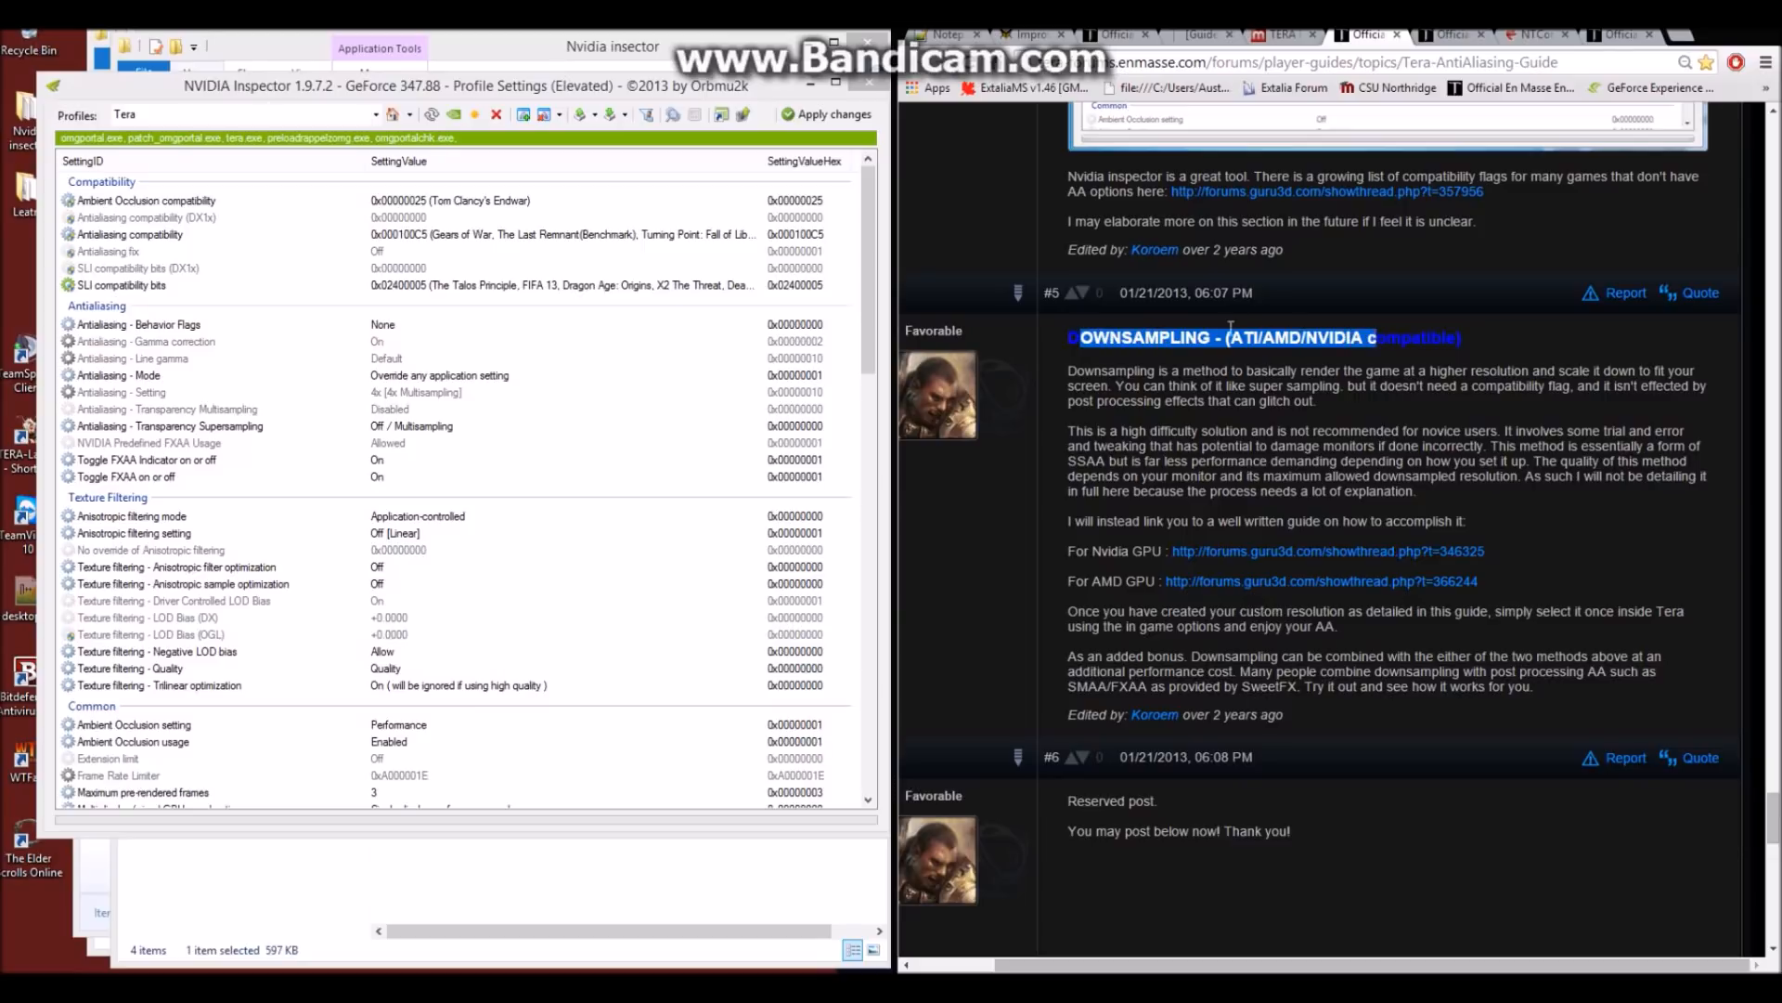
click(1207, 354)
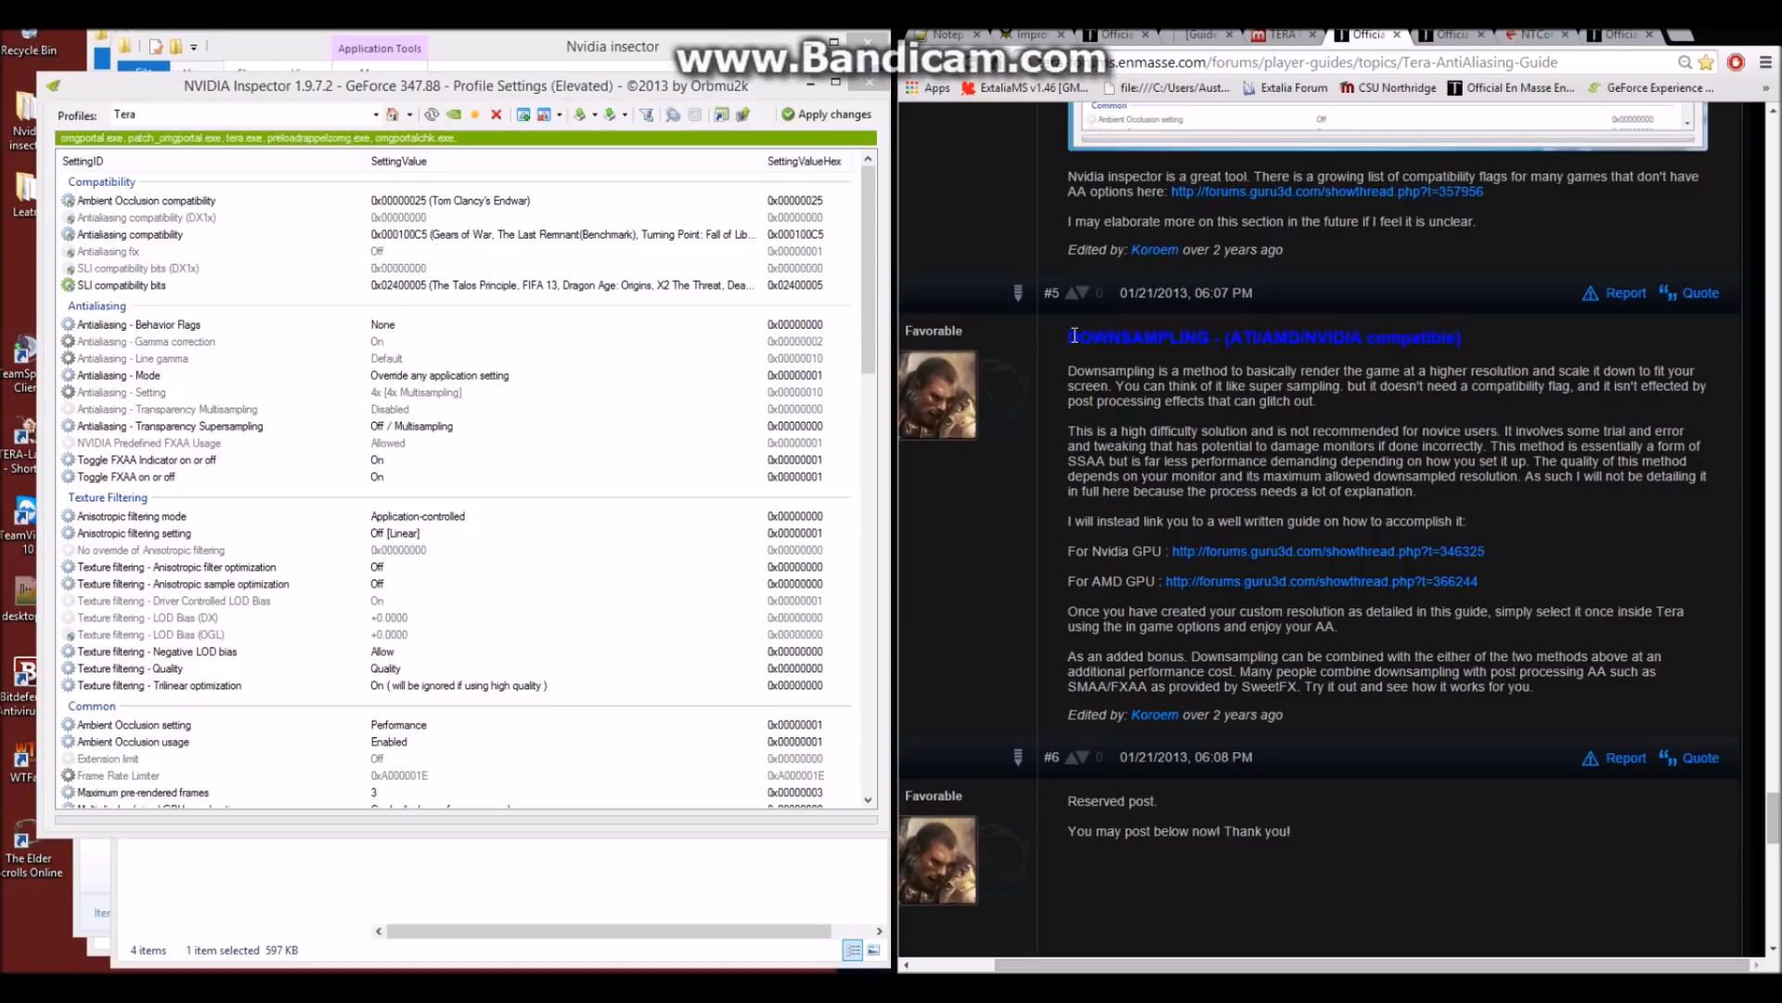
drag(1063, 337, 1464, 339)
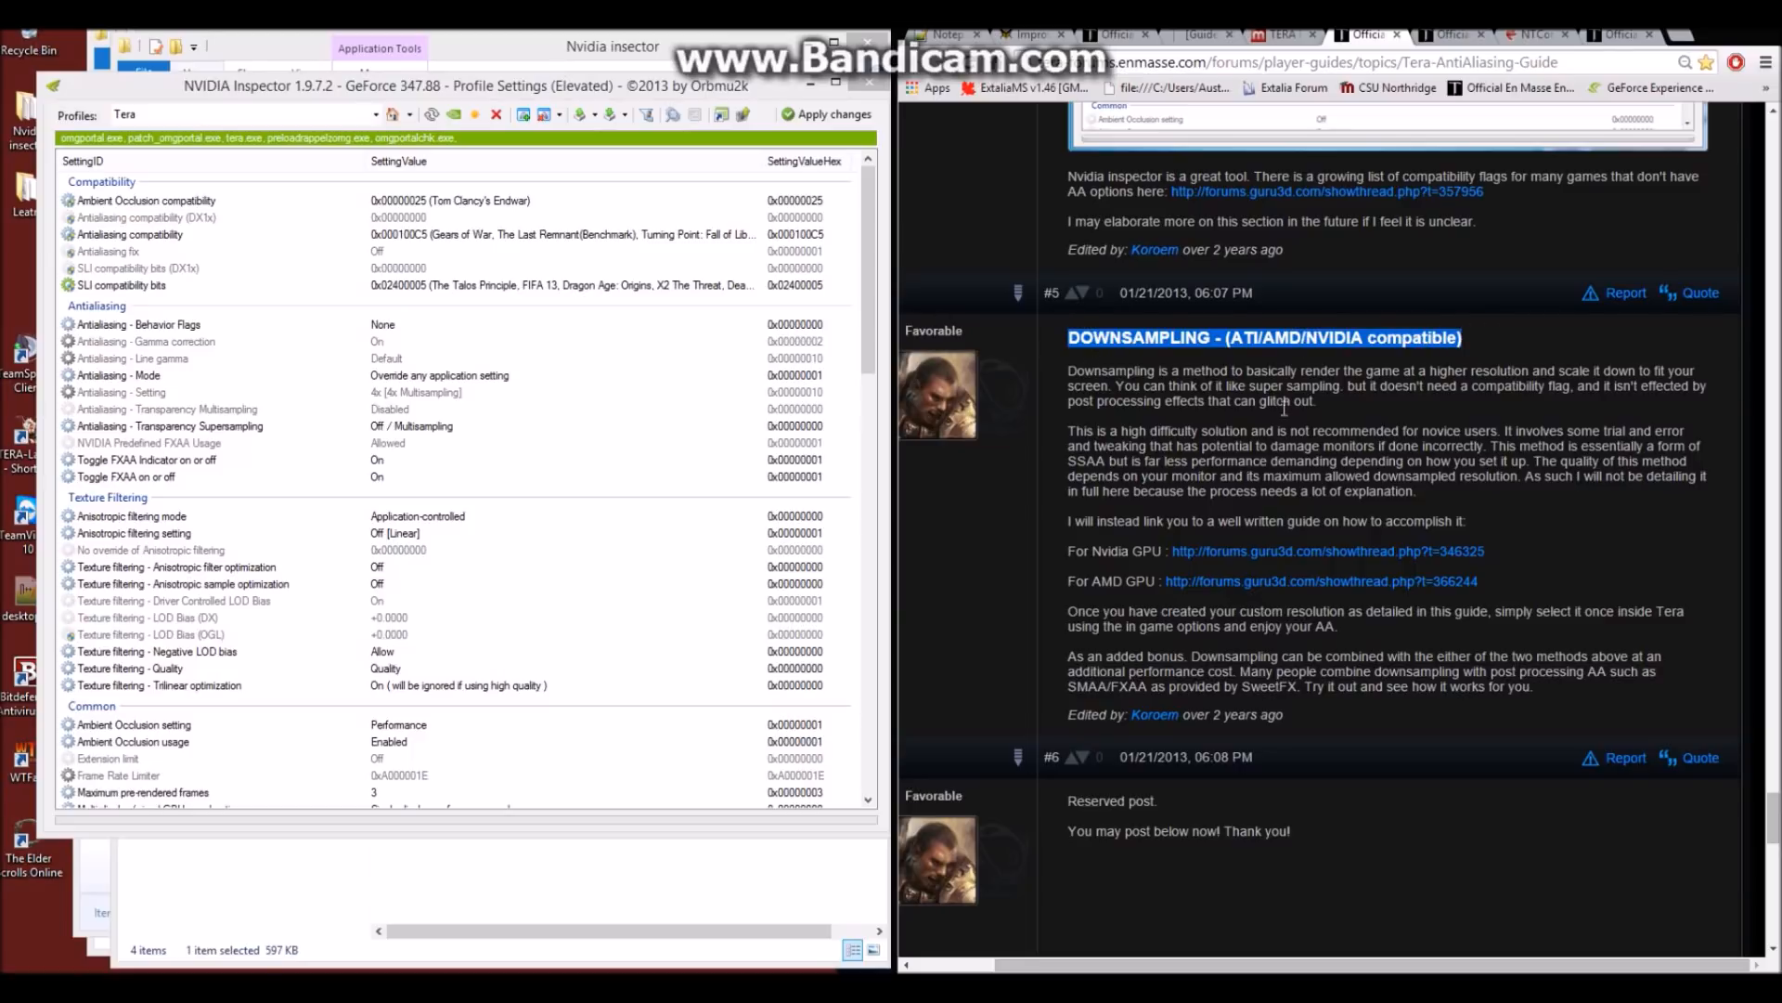
click(1167, 421)
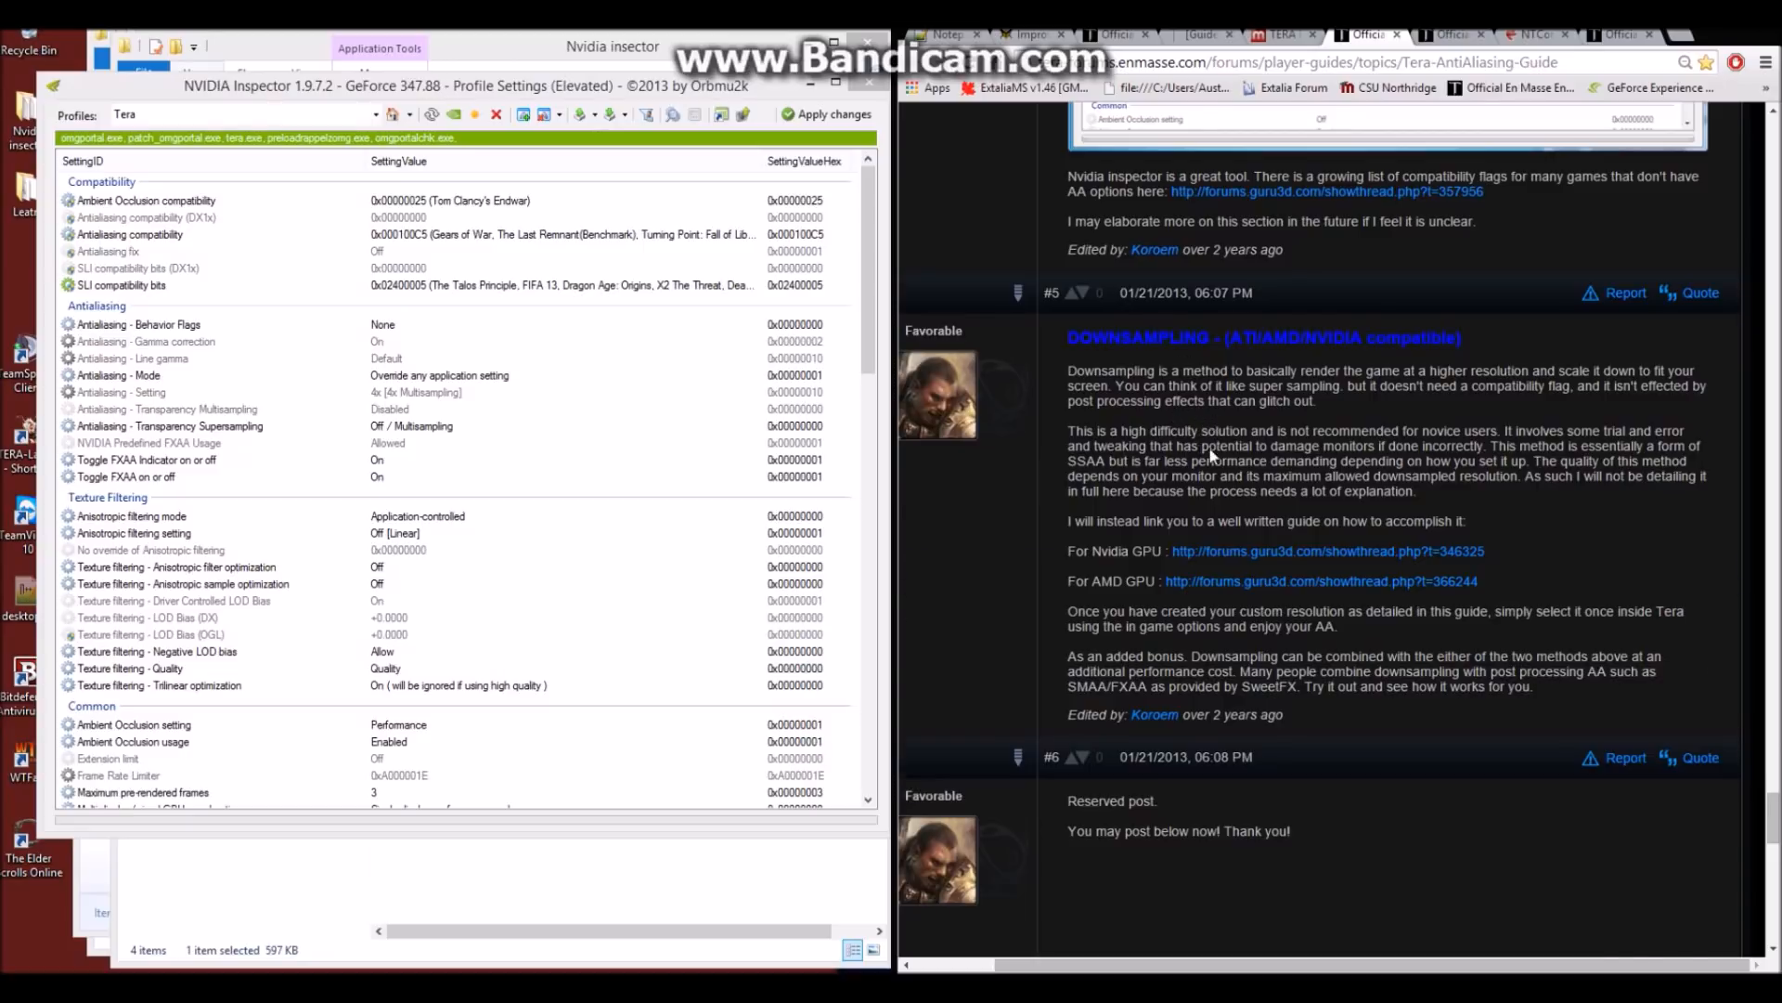
Look back through the guide's Nvidia Inspector and FXAA sections and return to its opening post
scroll(1176, 521, up, 8)
scroll(1151, 454, down, 1)
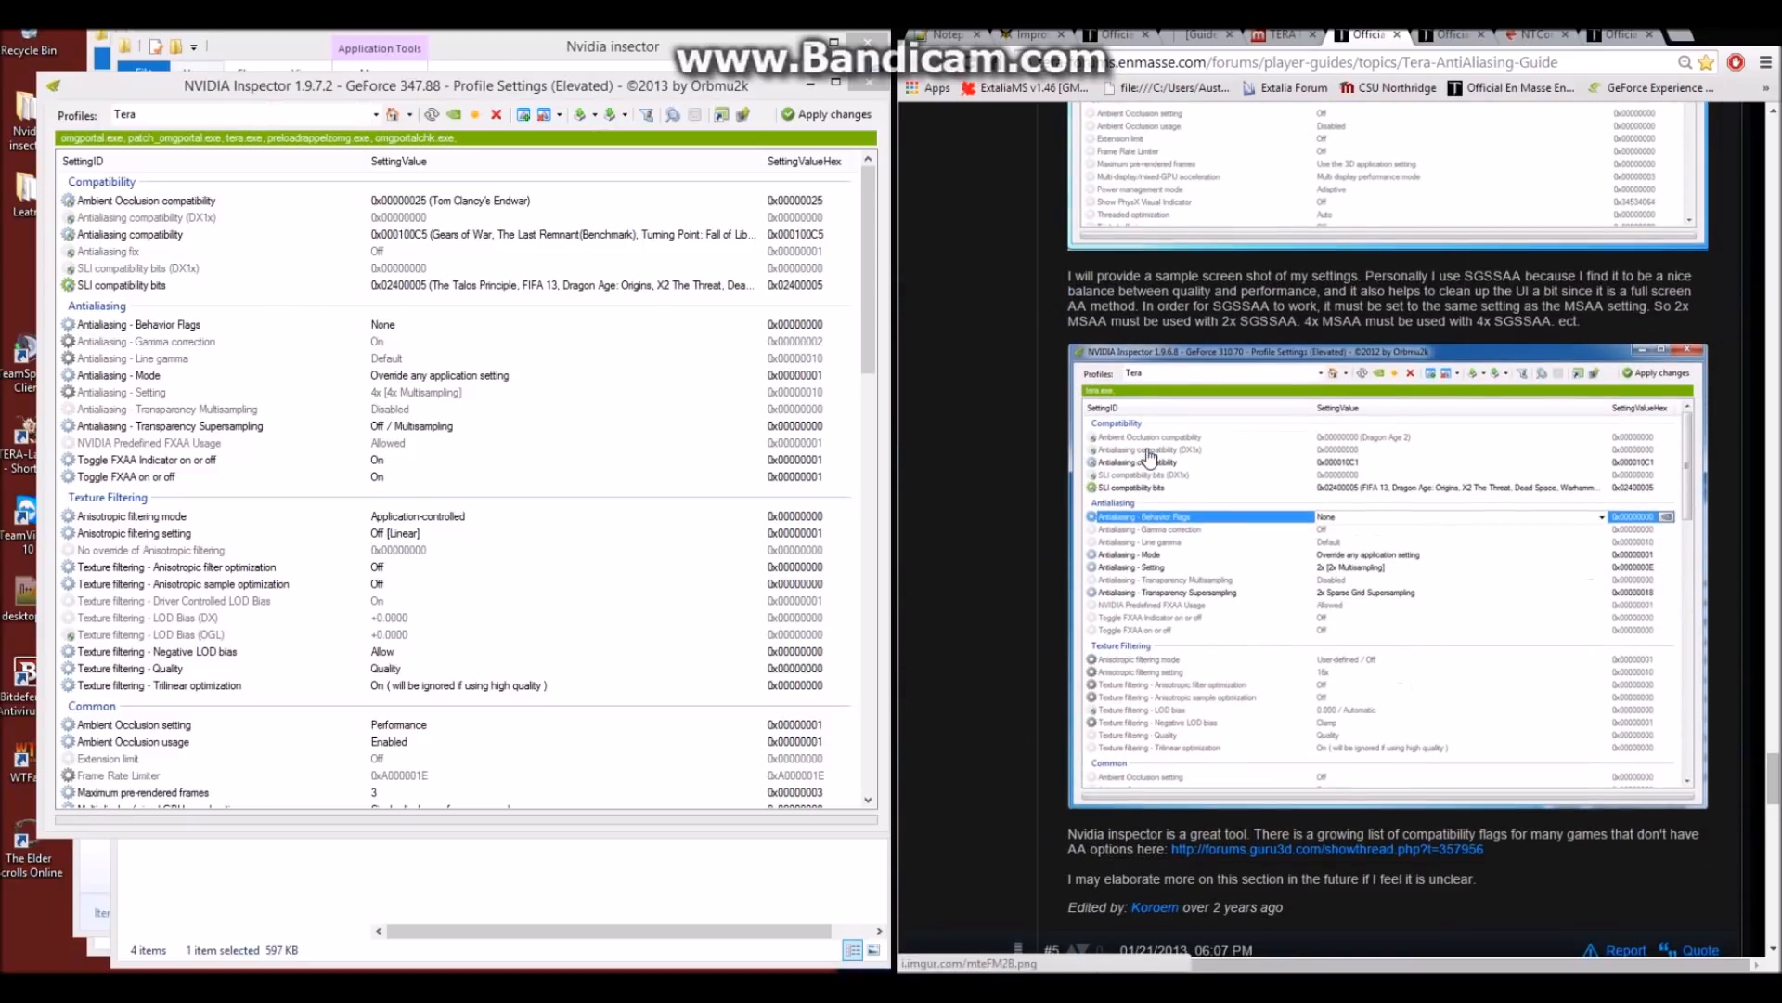
scroll(1156, 455, up, 10)
scroll(1159, 455, down, 20)
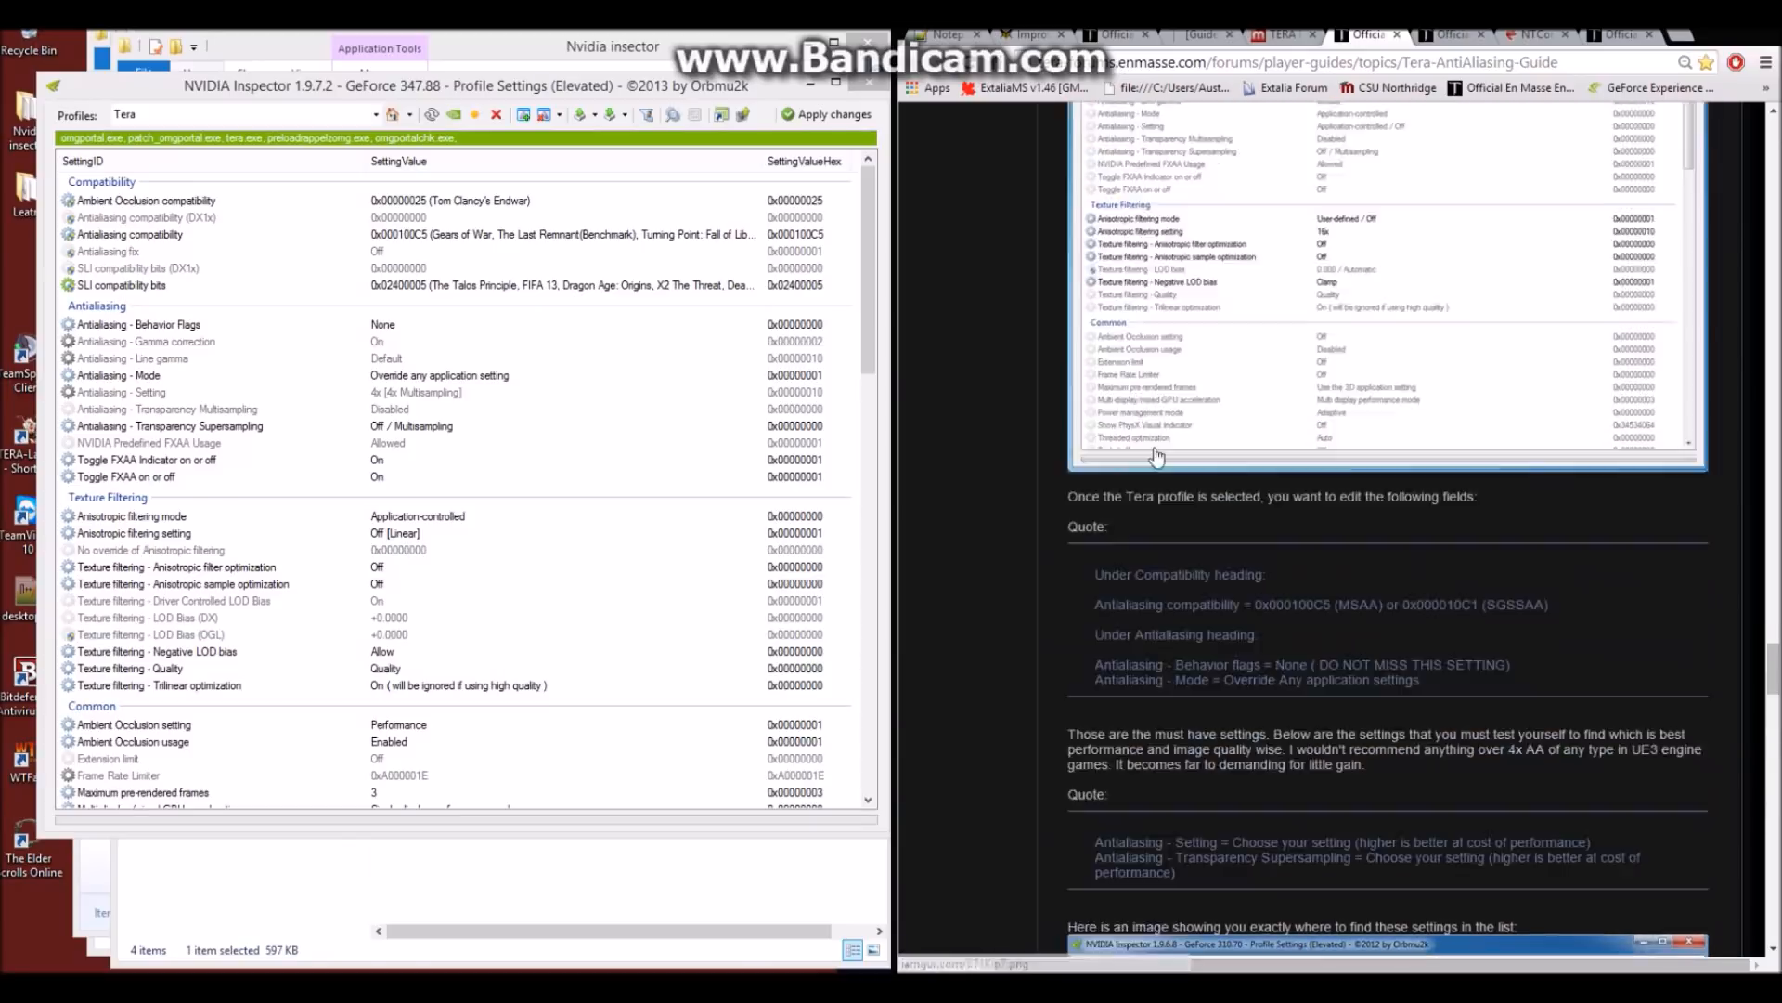
scroll(1727, 475, up, 6)
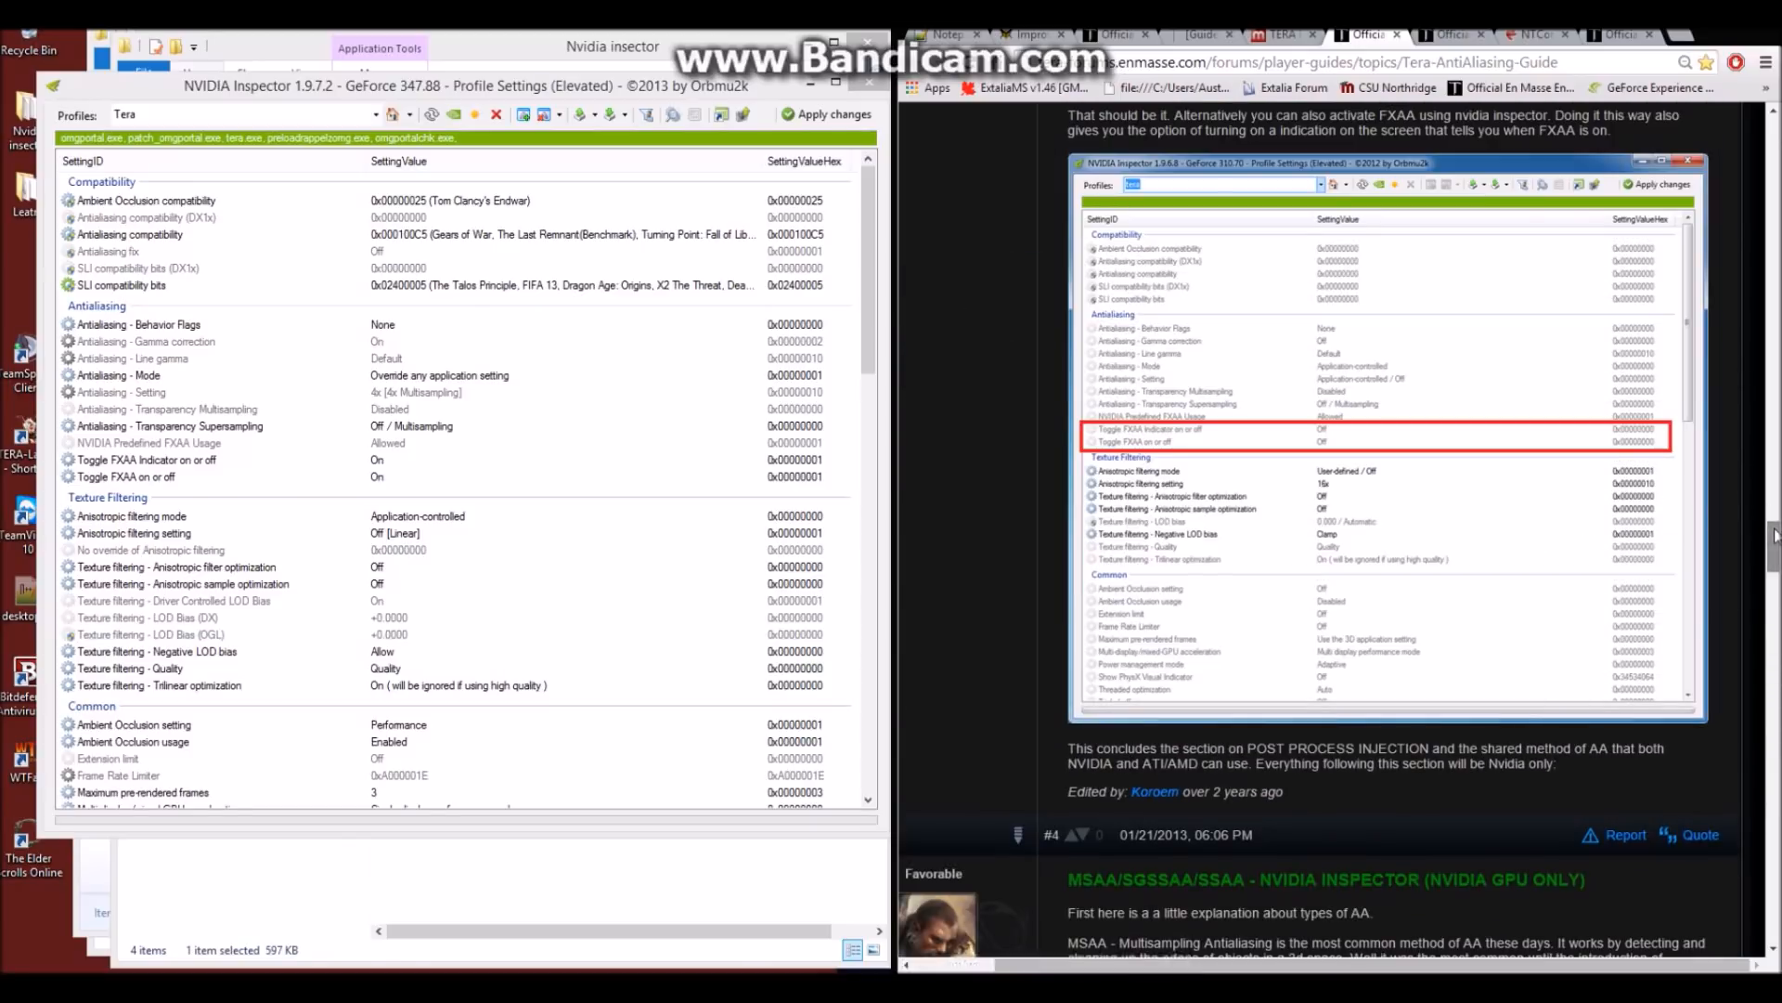
scroll(1726, 465, up, 20)
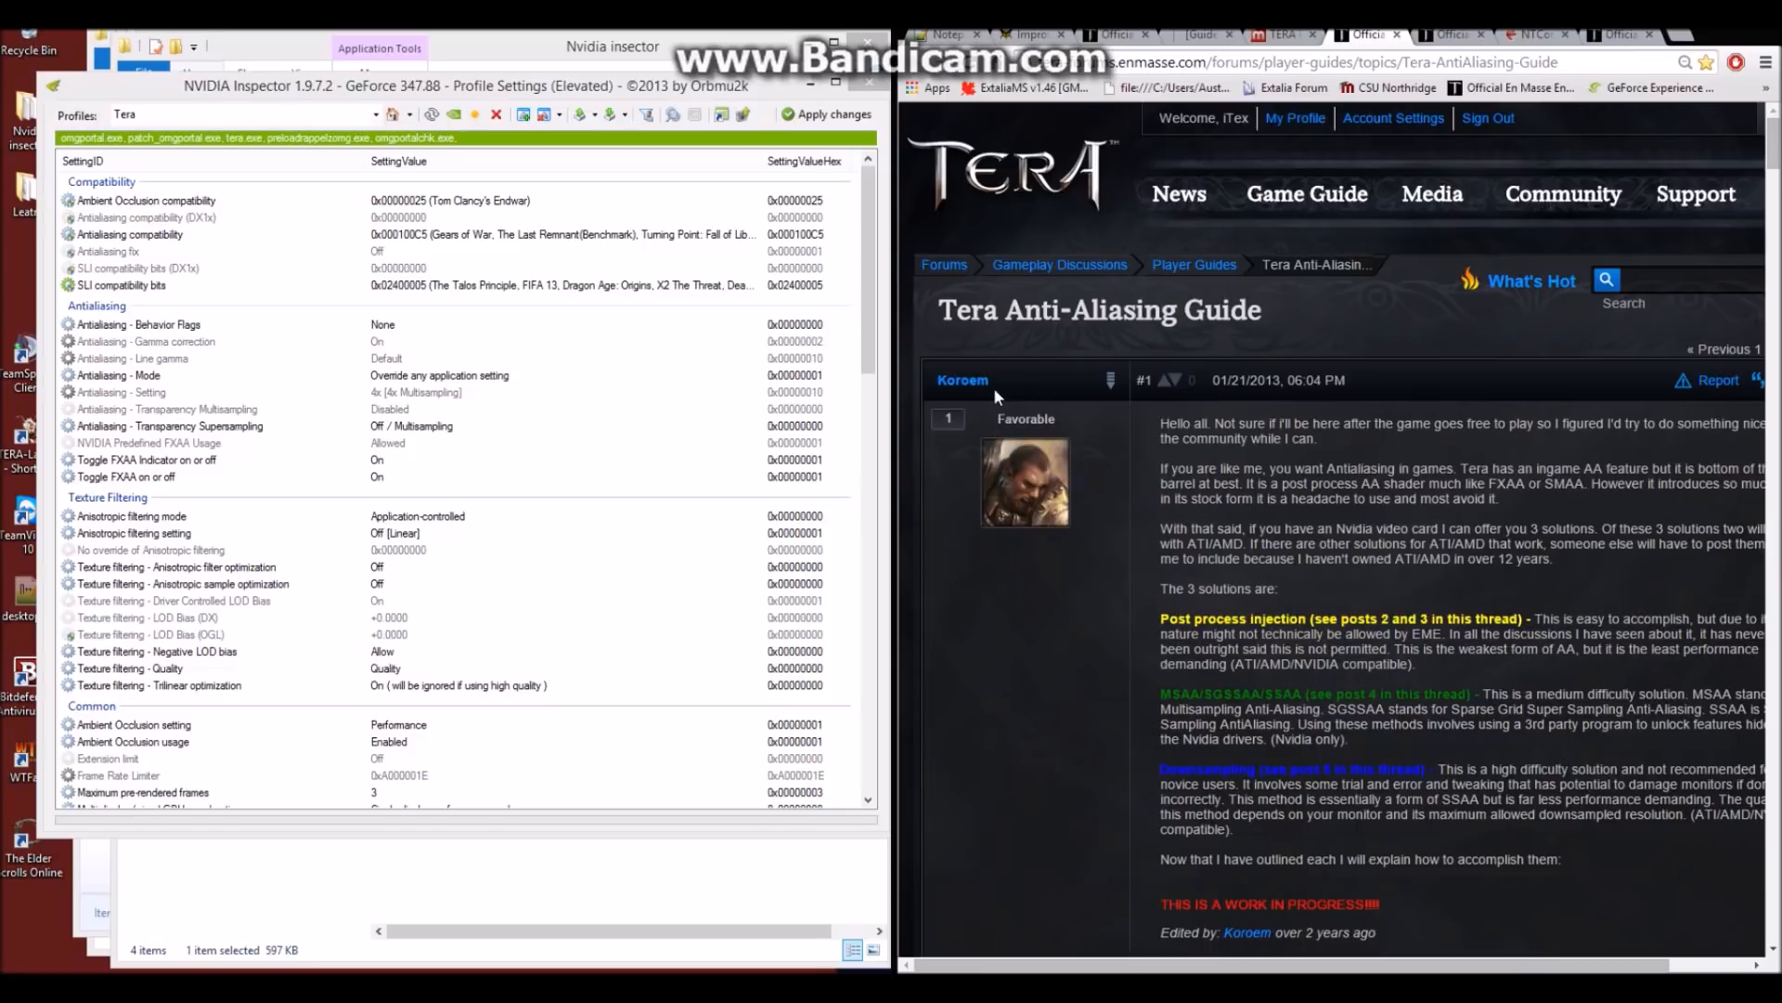